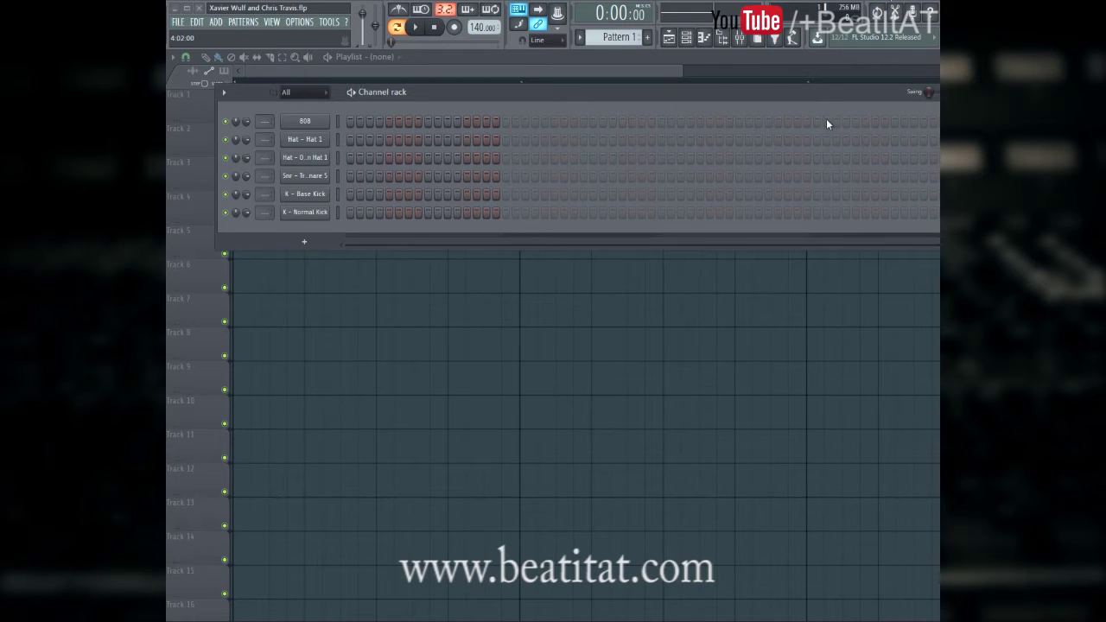
- Insert a Nexus instrument channel above the 808 channel in the channel rack
{"action": "left_click_drag", "start_coordinate": [816, 104], "coordinate": [773, 106]}
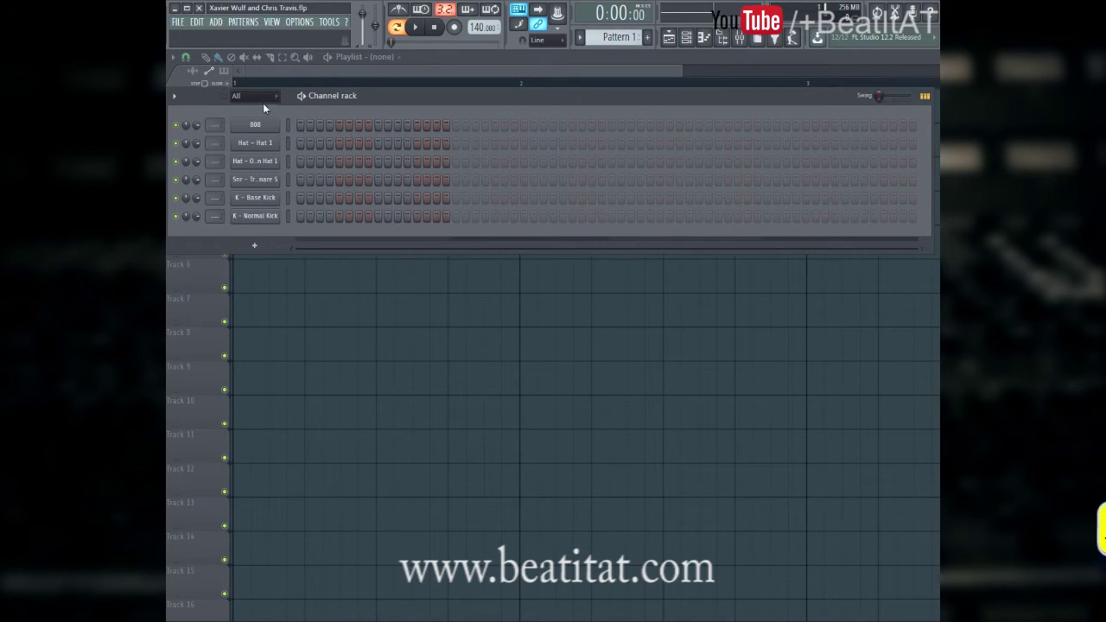
{"action": "right_click", "coordinate": [274, 128]}
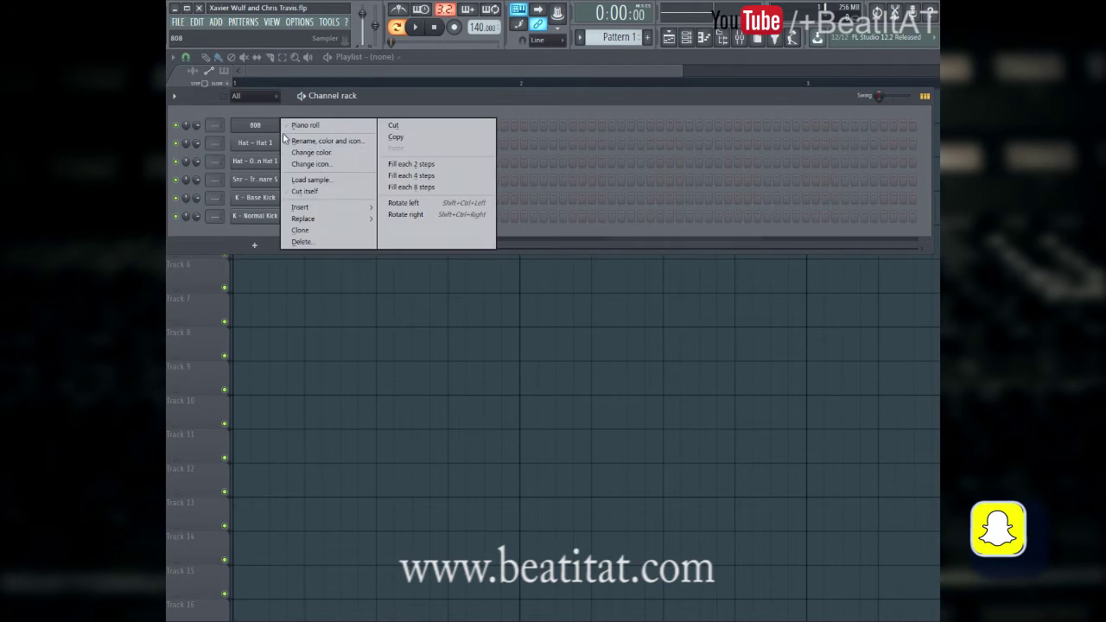
{"action": "mouse_move", "coordinate": [321, 207]}
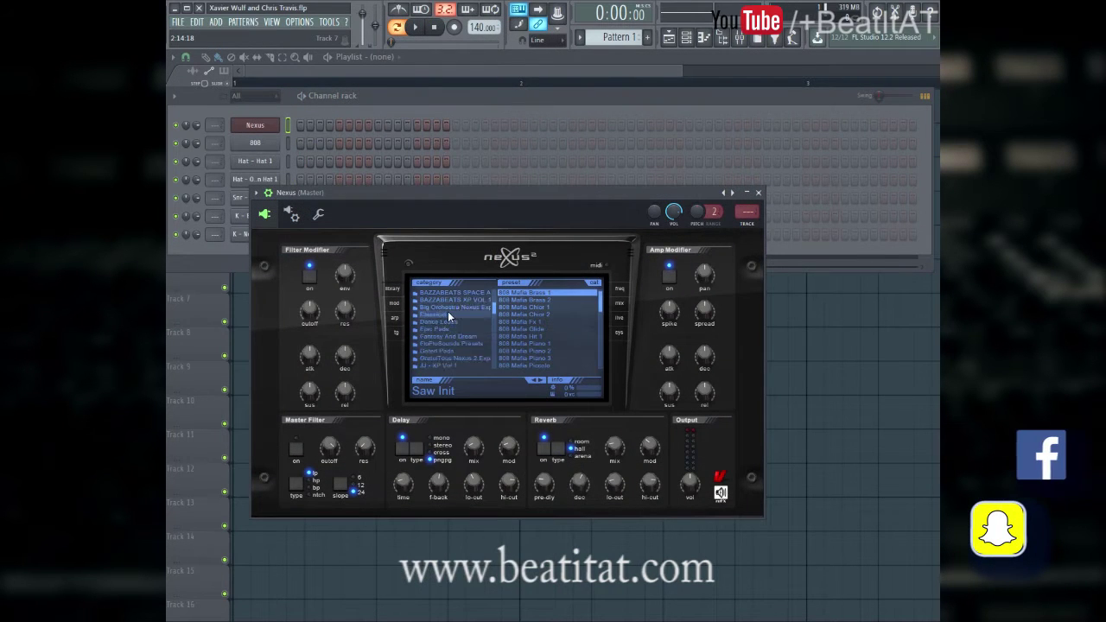
- Browse the Classical category in Nexus down to the woodwinds and load the WW PanFlute preset
{"action": "scroll", "coordinate": [448, 312], "scroll_direction": "up", "scroll_amount": 2}
{"action": "left_click", "coordinate": [447, 335]}
{"action": "scroll", "coordinate": [551, 333], "scroll_direction": "down", "scroll_amount": 3}
{"action": "scroll", "coordinate": [548, 342], "scroll_direction": "down", "scroll_amount": 1}
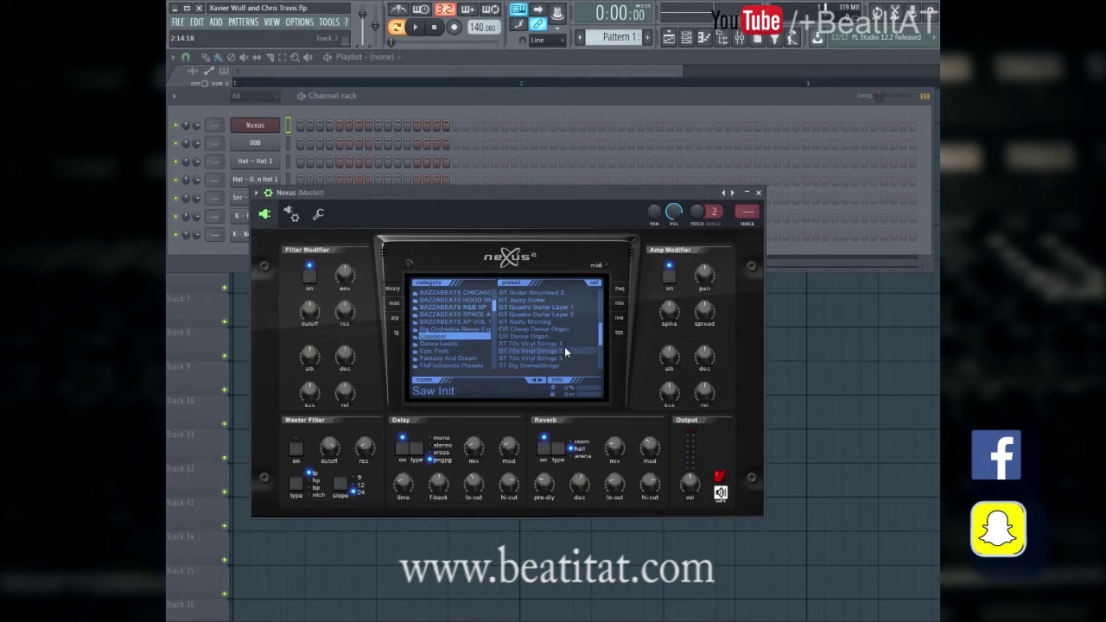
{"action": "scroll", "coordinate": [564, 318], "scroll_direction": "down", "scroll_amount": 5}
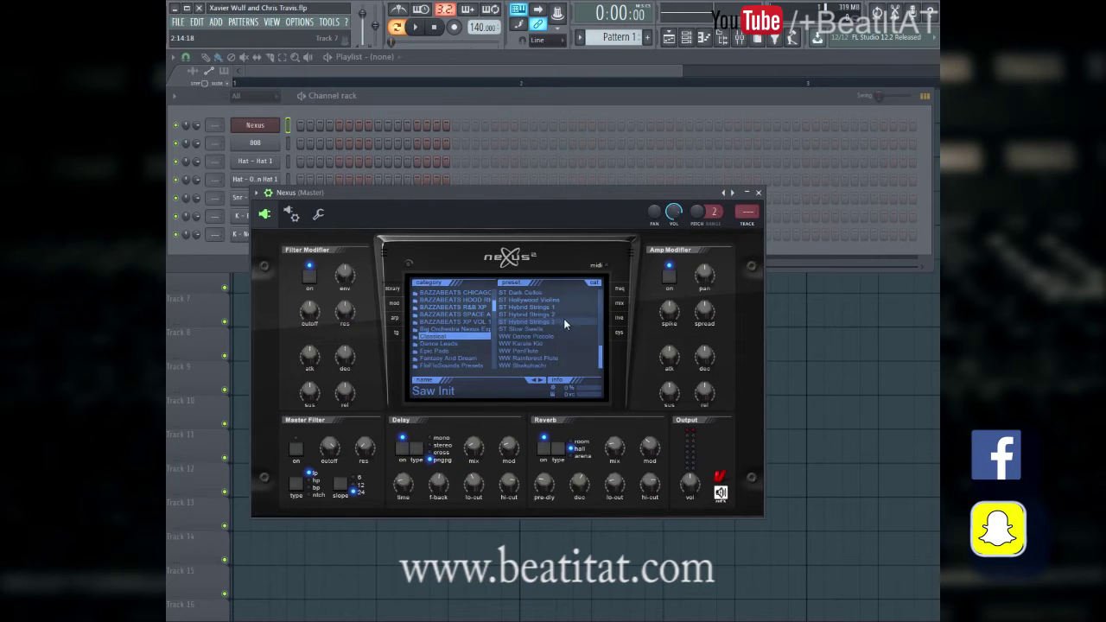
{"action": "key", "text": "i"}
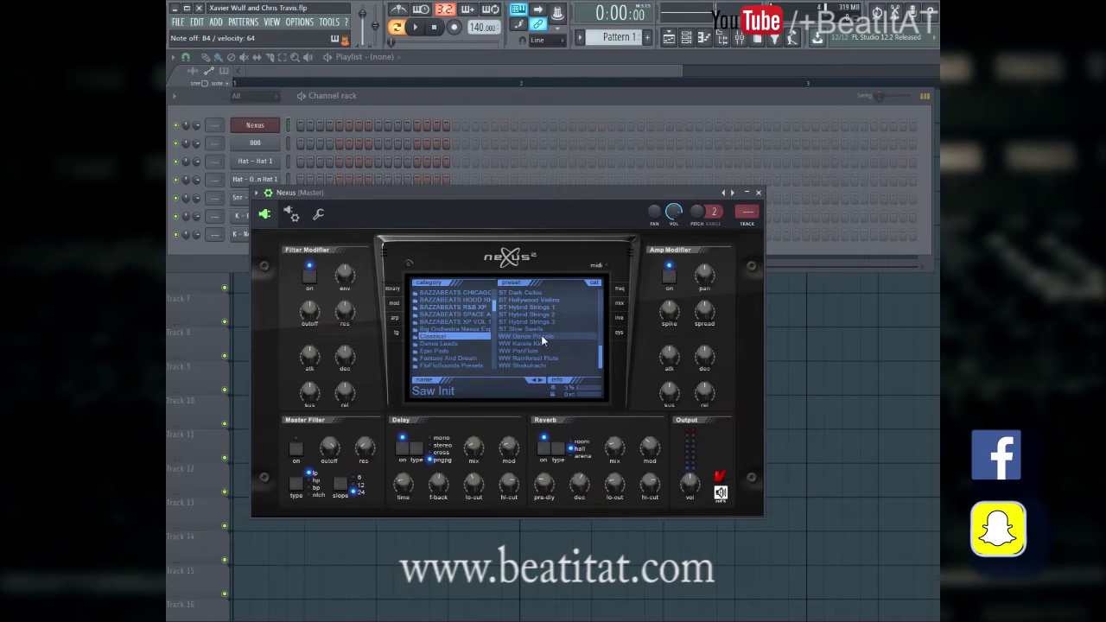
{"action": "left_click", "coordinate": [543, 343]}
{"action": "left_click", "coordinate": [543, 350]}
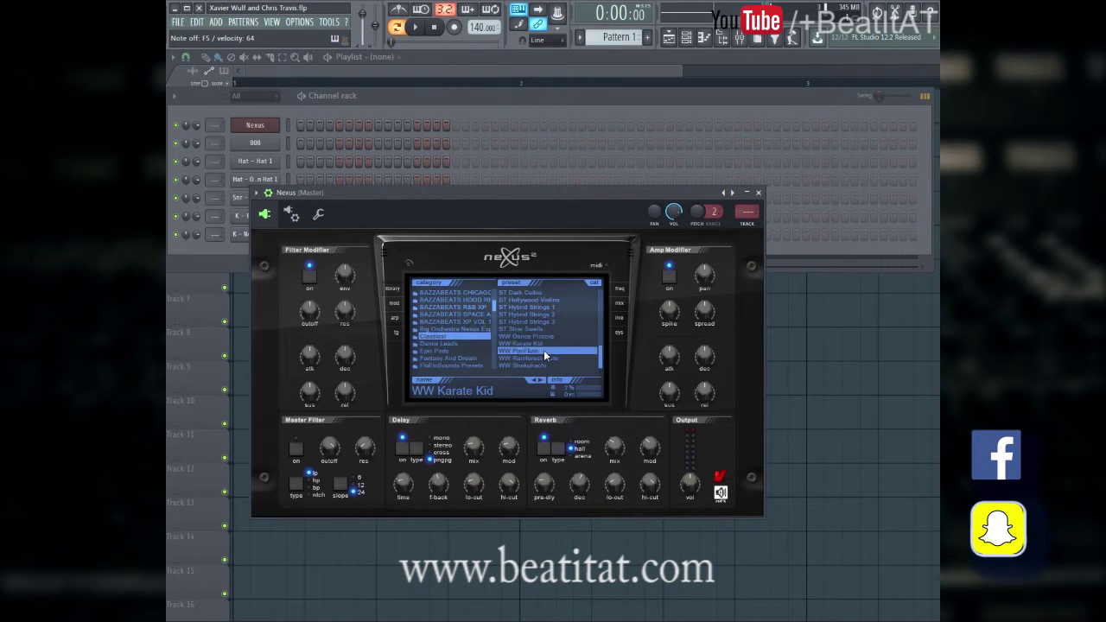
- Audition the WW PanFlute and WW Rainforest Flute presets with test notes, and settle on WW Shakuhachi
{"action": "left_click", "coordinate": [285, 125]}
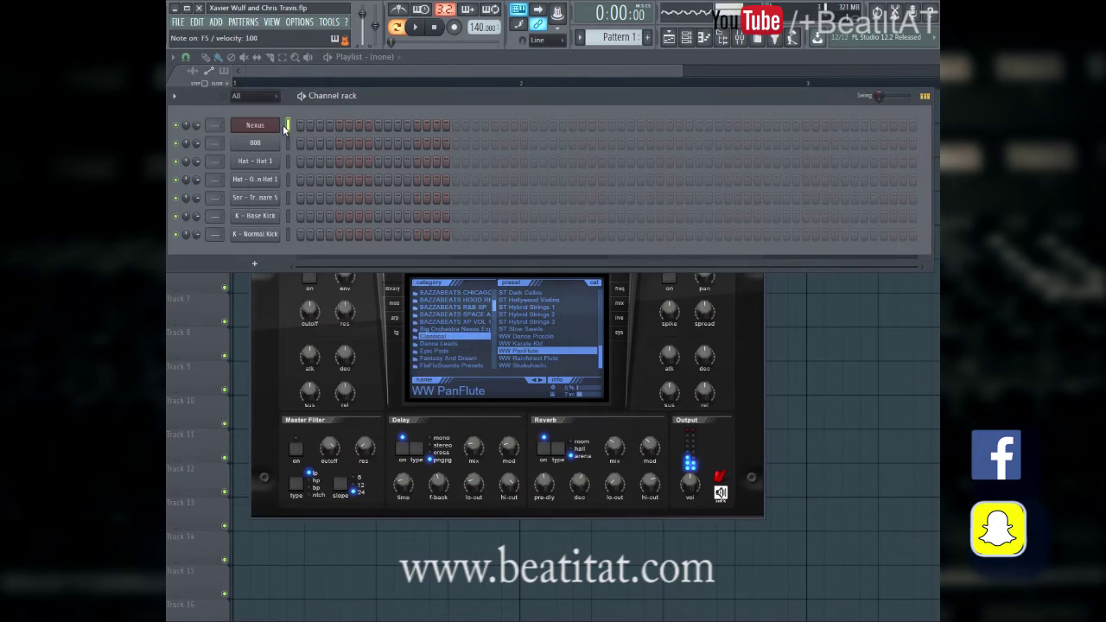
{"action": "key", "text": "r"}
{"action": "key", "text": "s"}
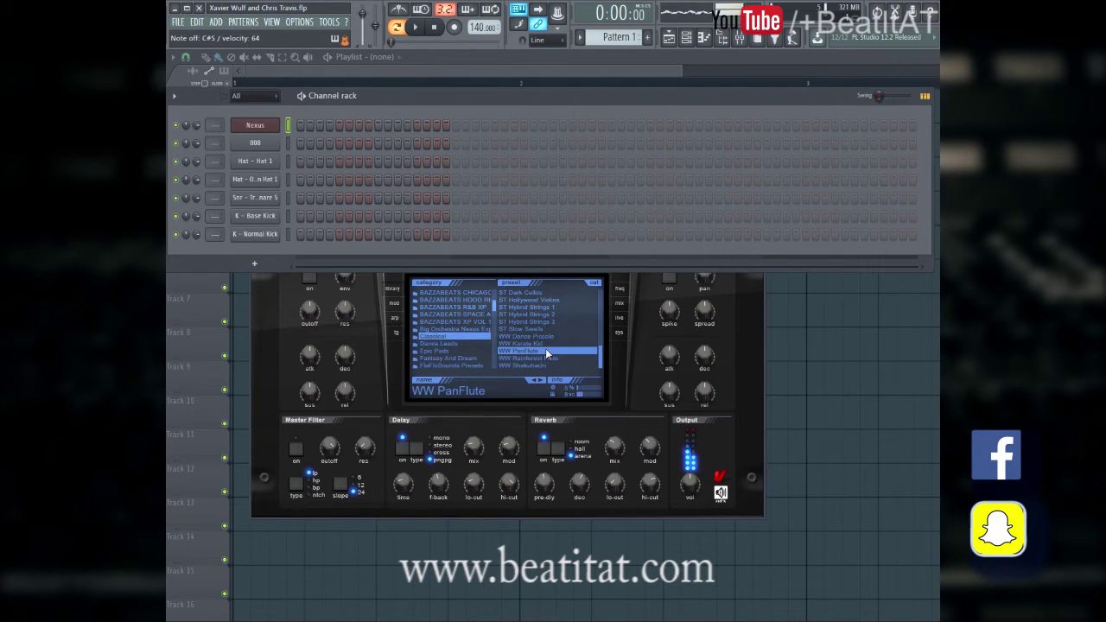
{"action": "left_click", "coordinate": [546, 355]}
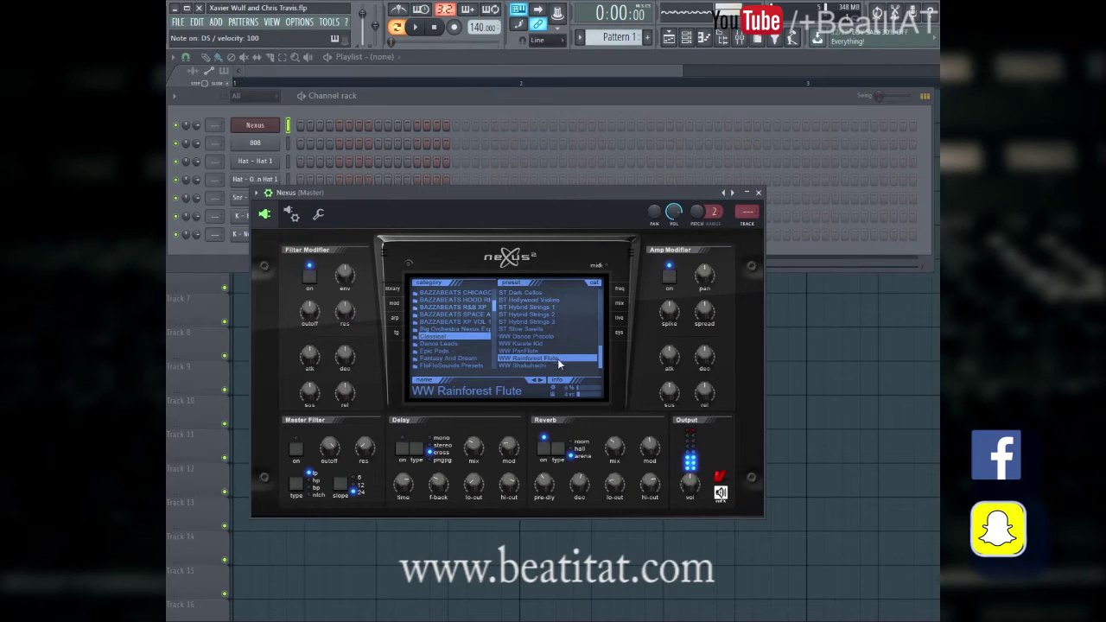
{"action": "key", "text": "c"}
{"action": "left_click", "coordinate": [558, 366]}
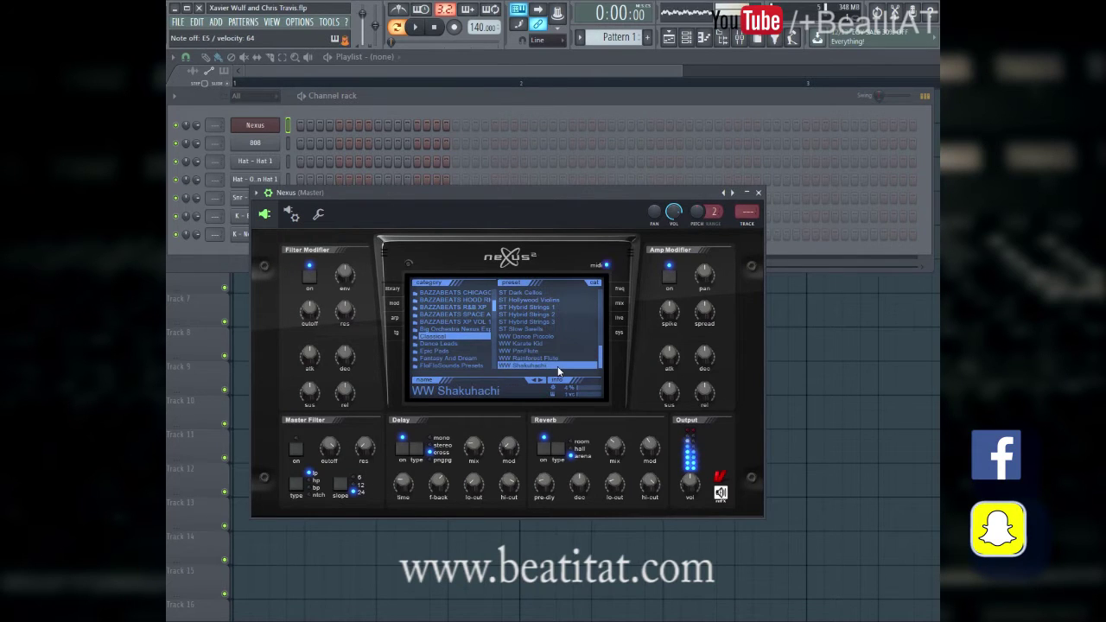
- Rename the Nexus channel as Flute
{"action": "right_click", "coordinate": [256, 128]}
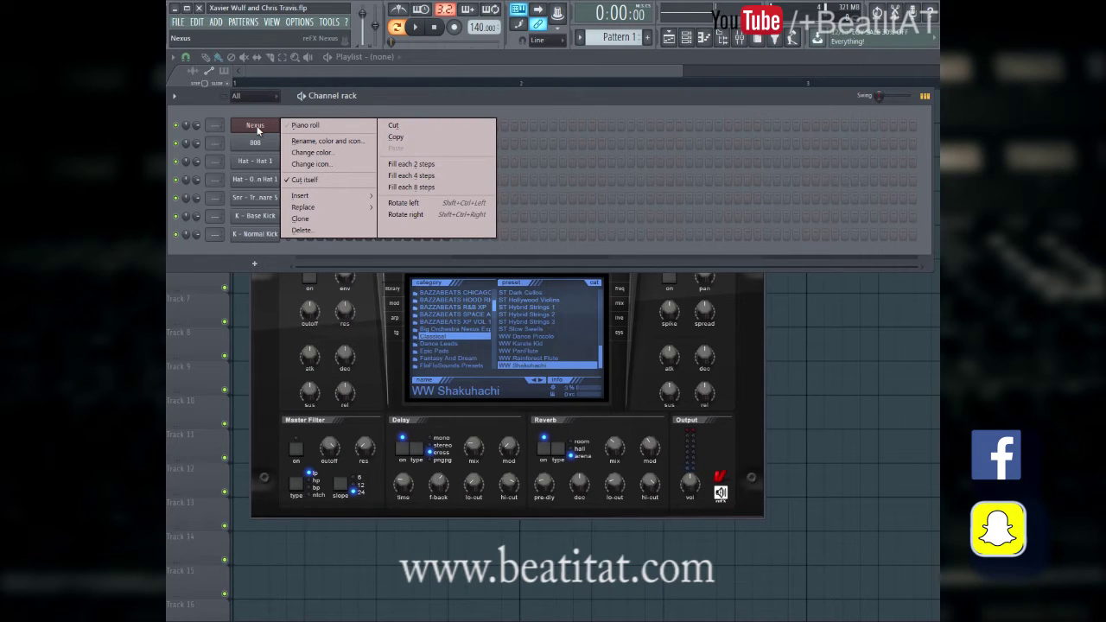
{"action": "key", "text": "F2"}
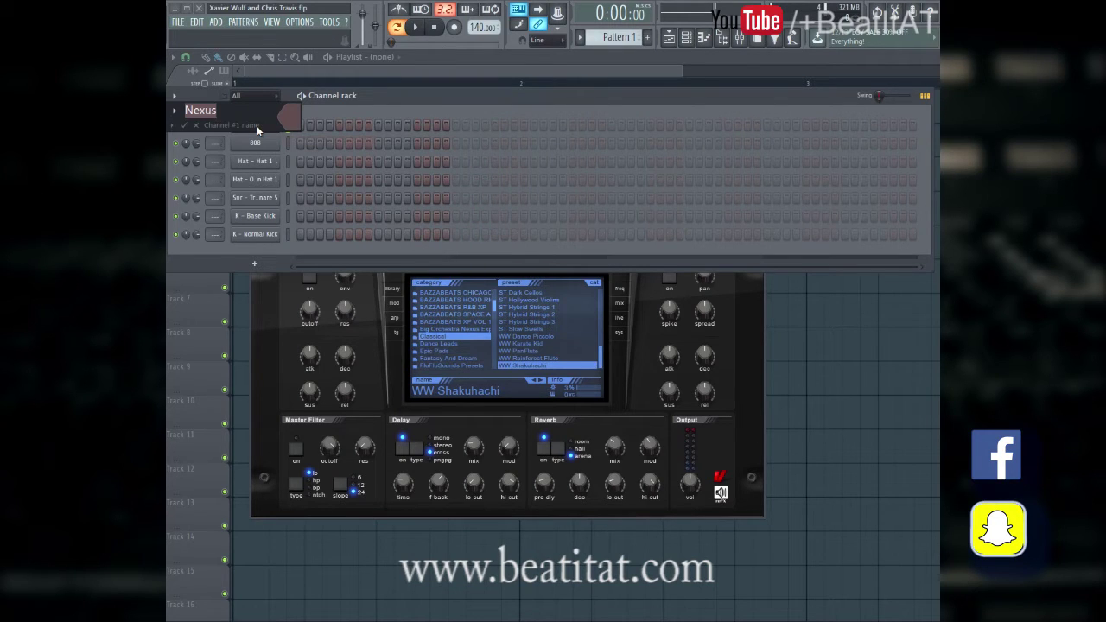
{"action": "key", "text": "BackSpace"}
{"action": "type", "text": "Flute"}
{"action": "key", "text": "Return"}
- Open the Flute channel's piano roll and reposition its window so the full note grid is in view
{"action": "right_click", "coordinate": [256, 129]}
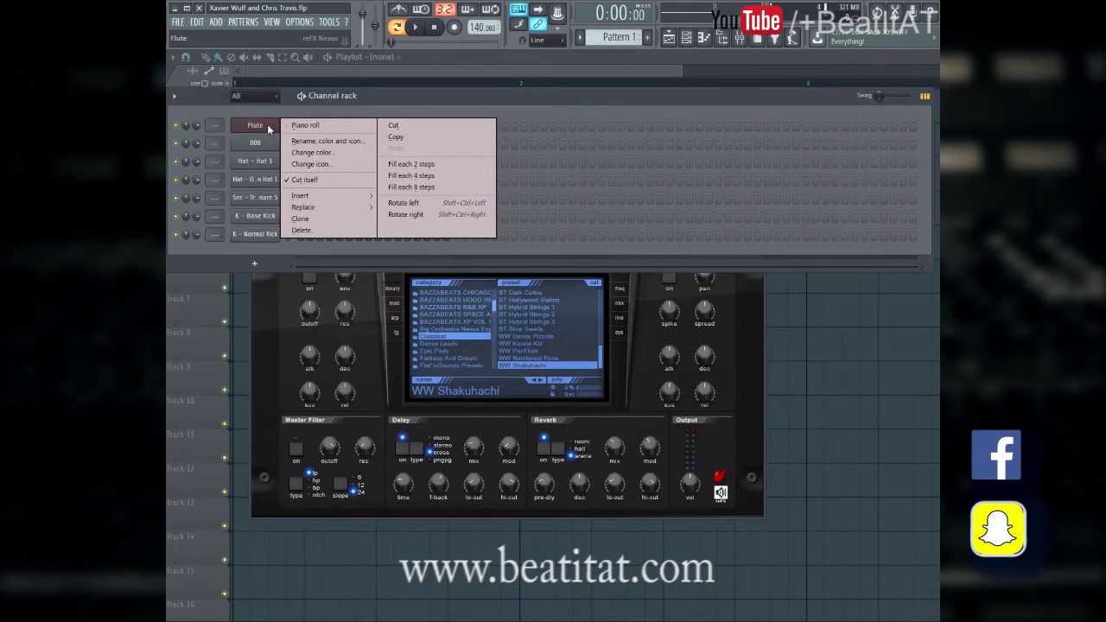
{"action": "left_click", "coordinate": [312, 124]}
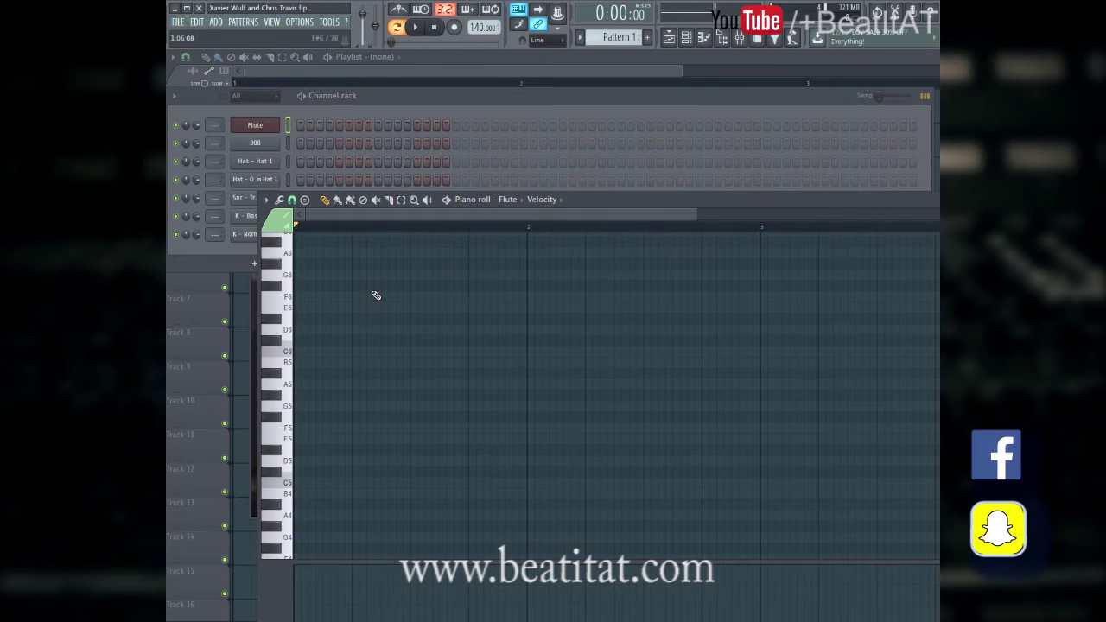
{"action": "scroll", "coordinate": [359, 307], "scroll_direction": "down", "scroll_amount": 3}
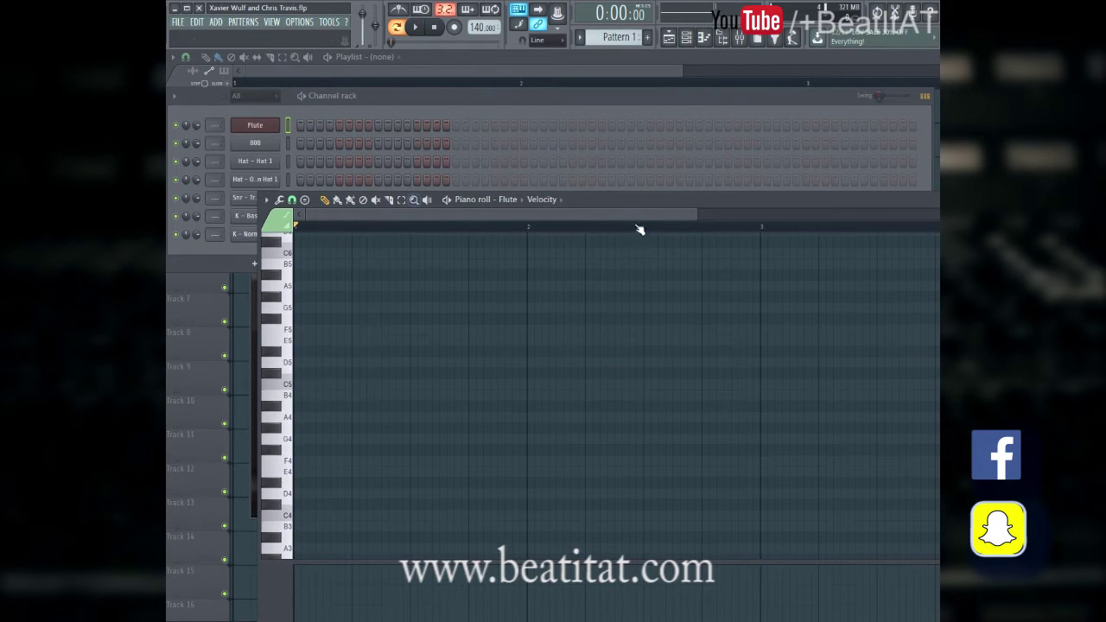
{"action": "left_click_drag", "start_coordinate": [717, 204], "coordinate": [764, 149]}
{"action": "scroll", "coordinate": [538, 316], "scroll_direction": "up", "scroll_amount": 1}
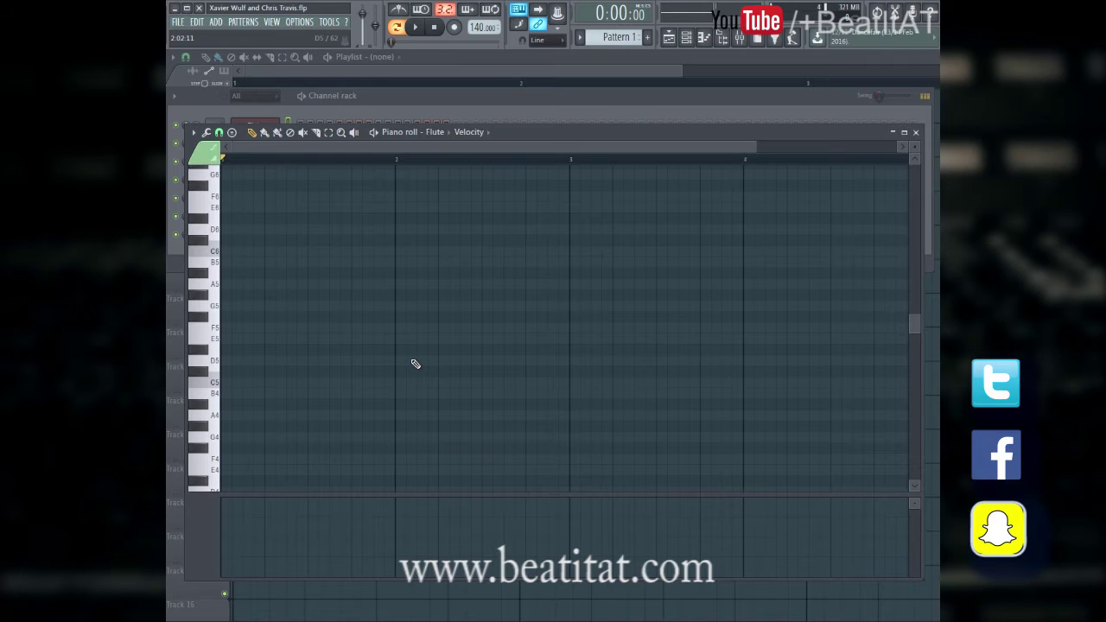
- Try out melody notes on the Flute around the fourth and fifth octaves by playing them live
{"action": "key", "text": "n"}
{"action": "key", "text": "n"}
{"action": "key", "text": "r"}
{"action": "key", "text": "c"}
{"action": "key", "text": "h"}
{"action": "key", "text": "q"}
{"action": "key", "text": "q"}
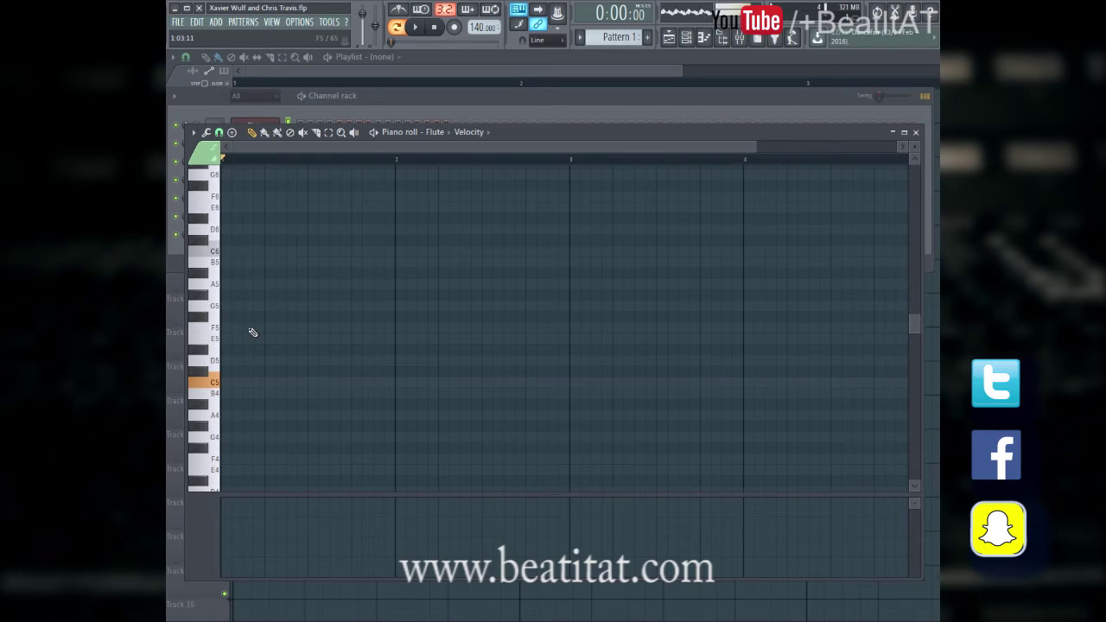
{"action": "key", "text": "b"}
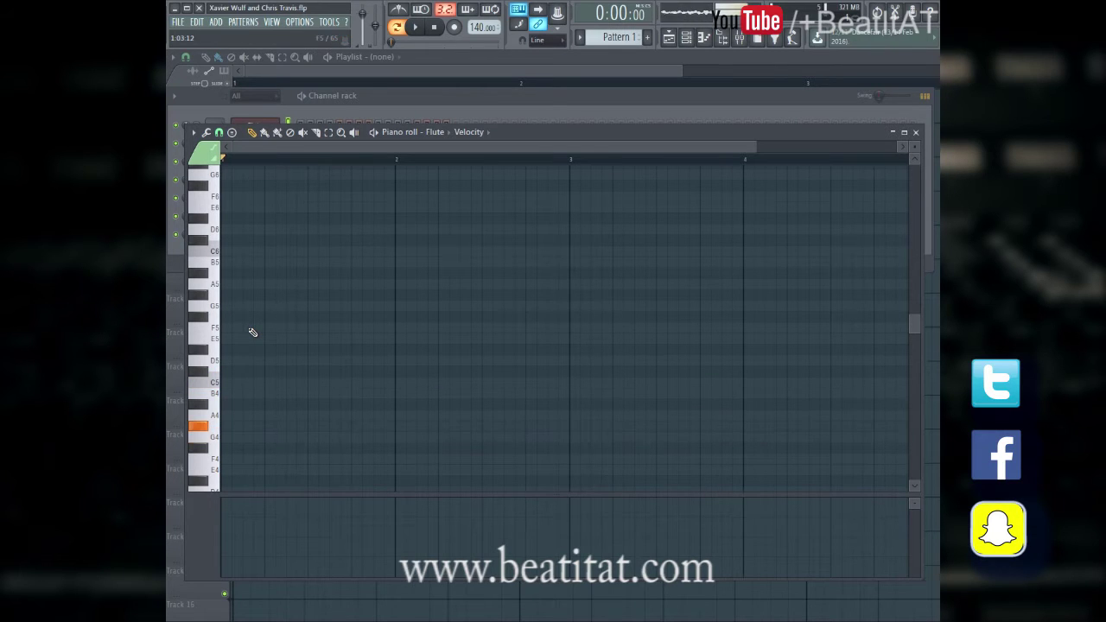
{"action": "key", "text": "c"}
{"action": "key", "text": "v"}
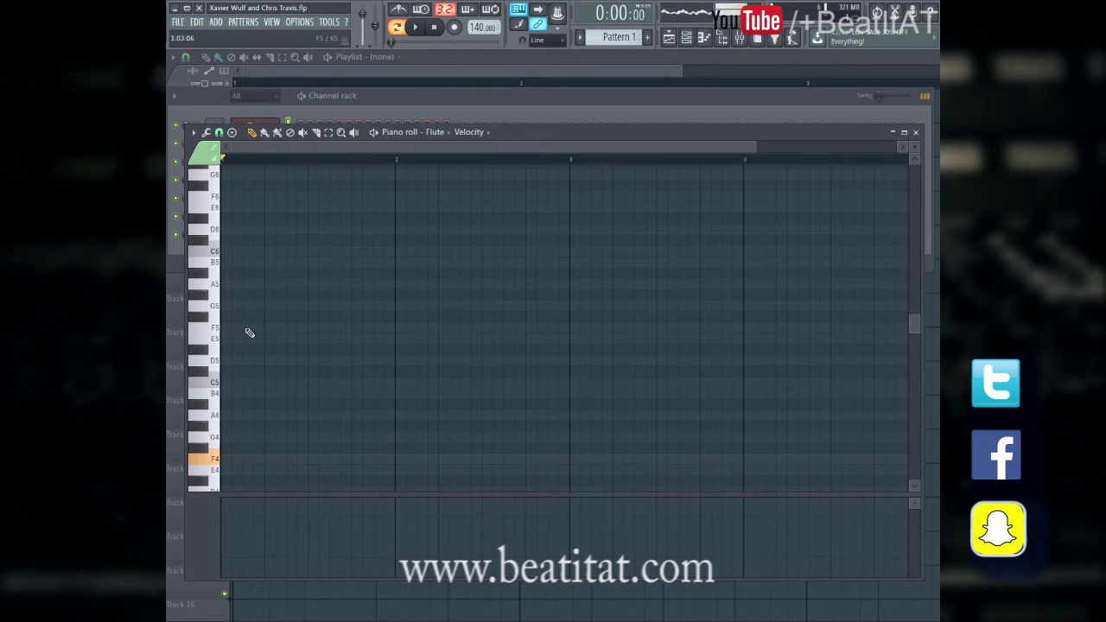
{"action": "key", "text": "m"}
- Draw a C5 note at the start of bar 1 in the Flute piano roll, about half a bar long
{"action": "left_click", "coordinate": [235, 383]}
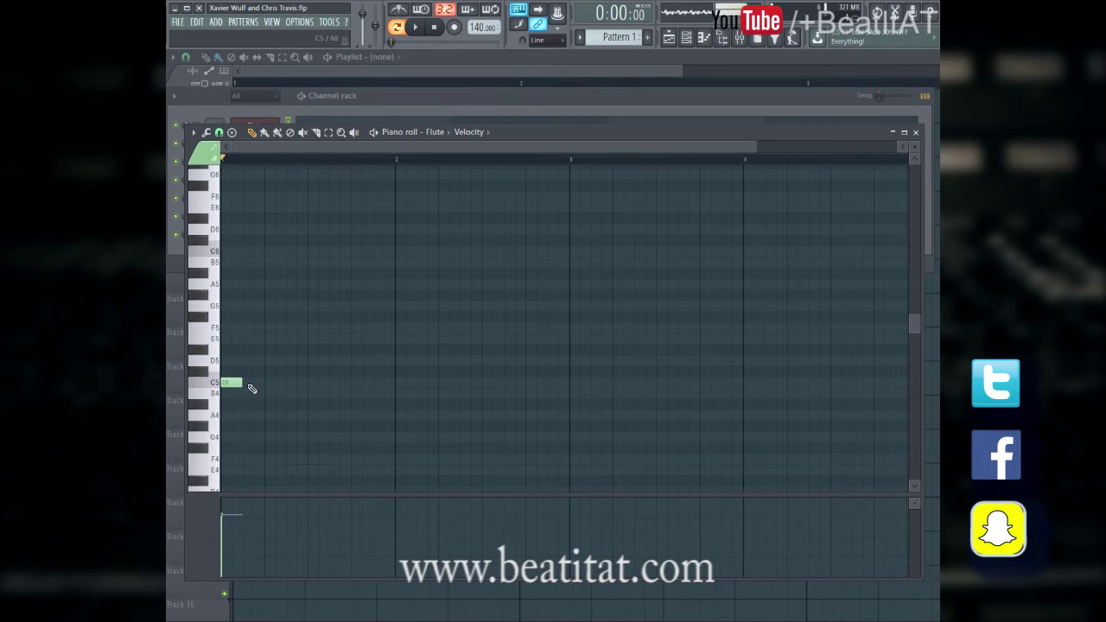
{"action": "left_click_drag", "start_coordinate": [243, 381], "coordinate": [299, 382]}
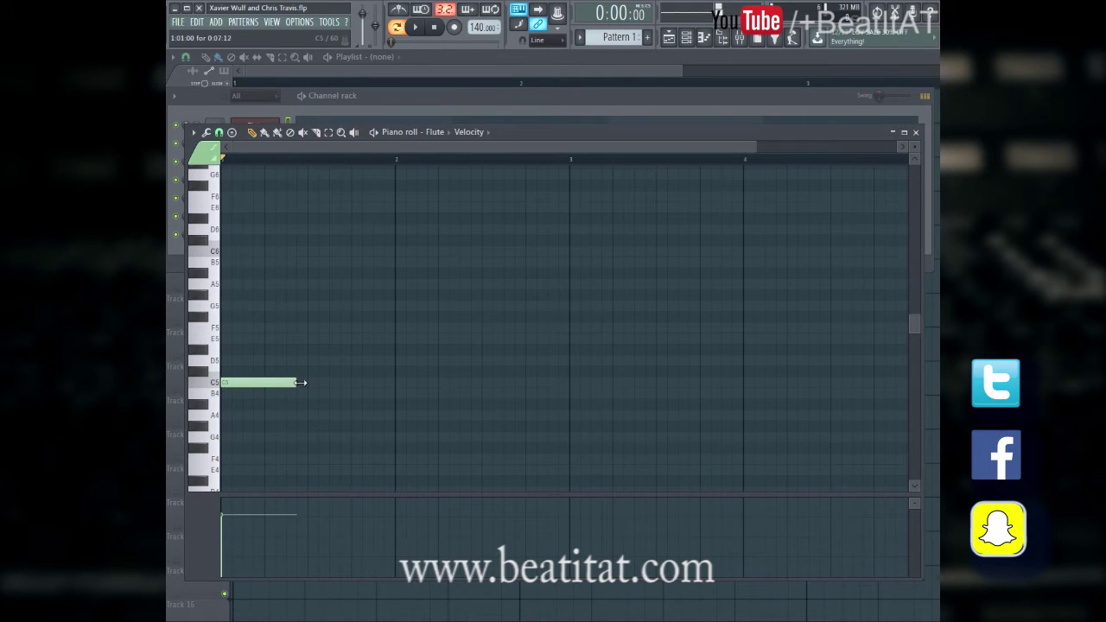
- Set the project tempo to 130 BPM and shift the piano roll window slightly upward
{"action": "right_click", "coordinate": [472, 24]}
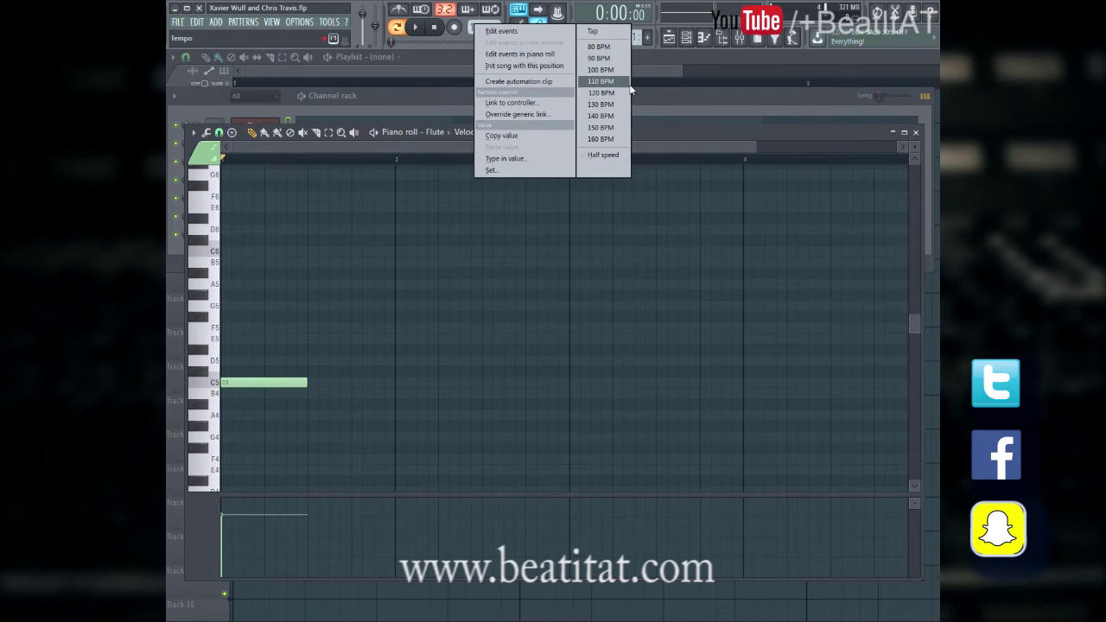
{"action": "left_click", "coordinate": [619, 105]}
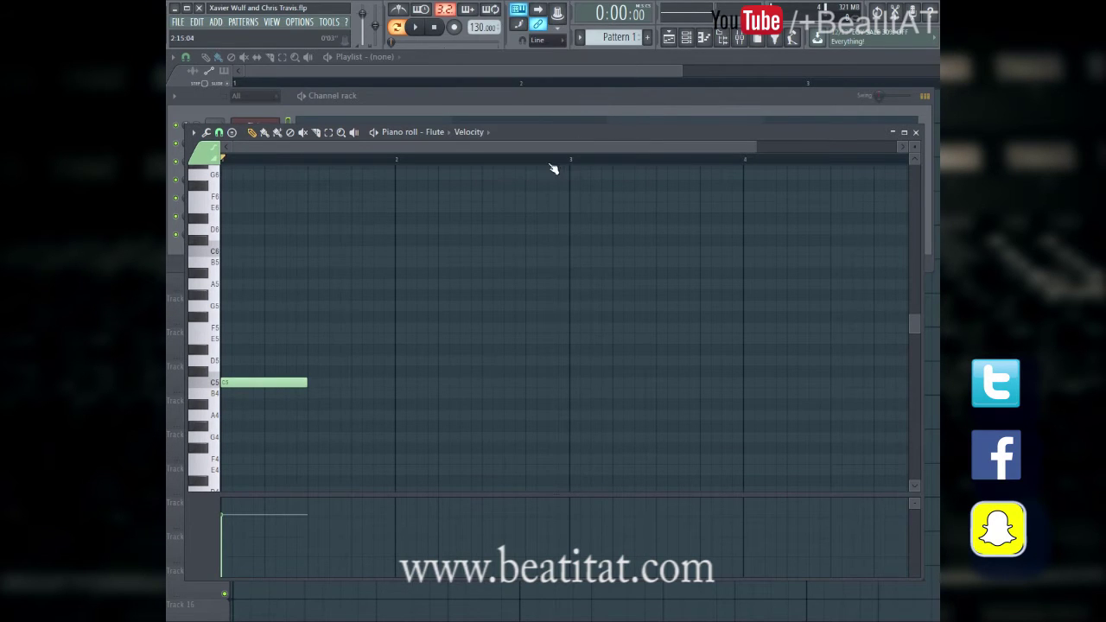
{"action": "left_click_drag", "start_coordinate": [554, 138], "coordinate": [556, 106]}
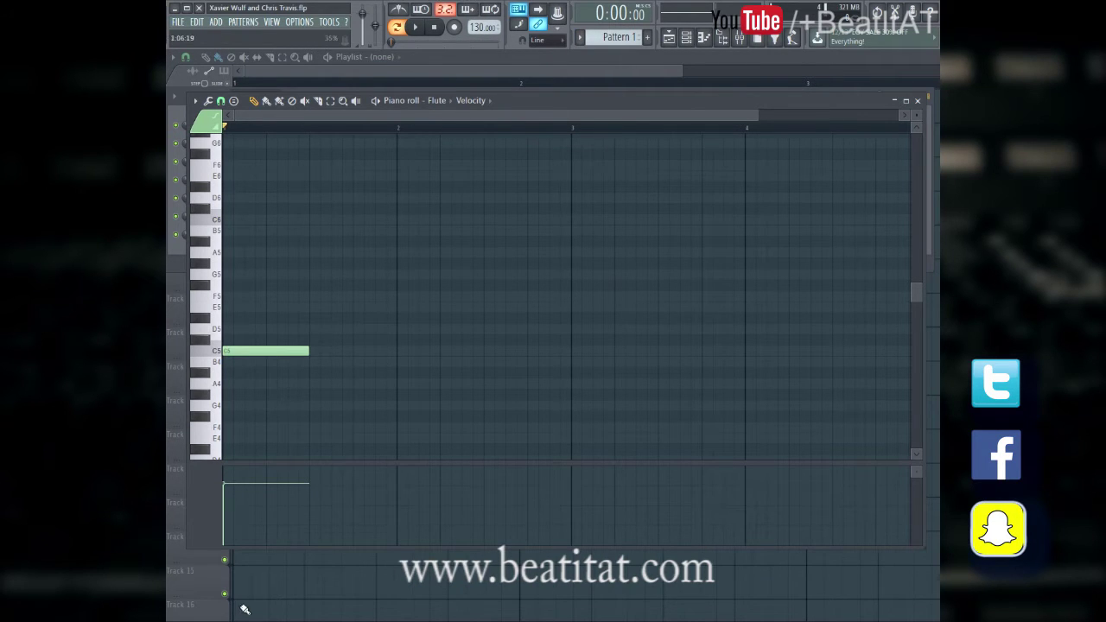
- Play the Flute melody and raise the note in bar 4 to A#4
{"action": "key", "text": "space"}
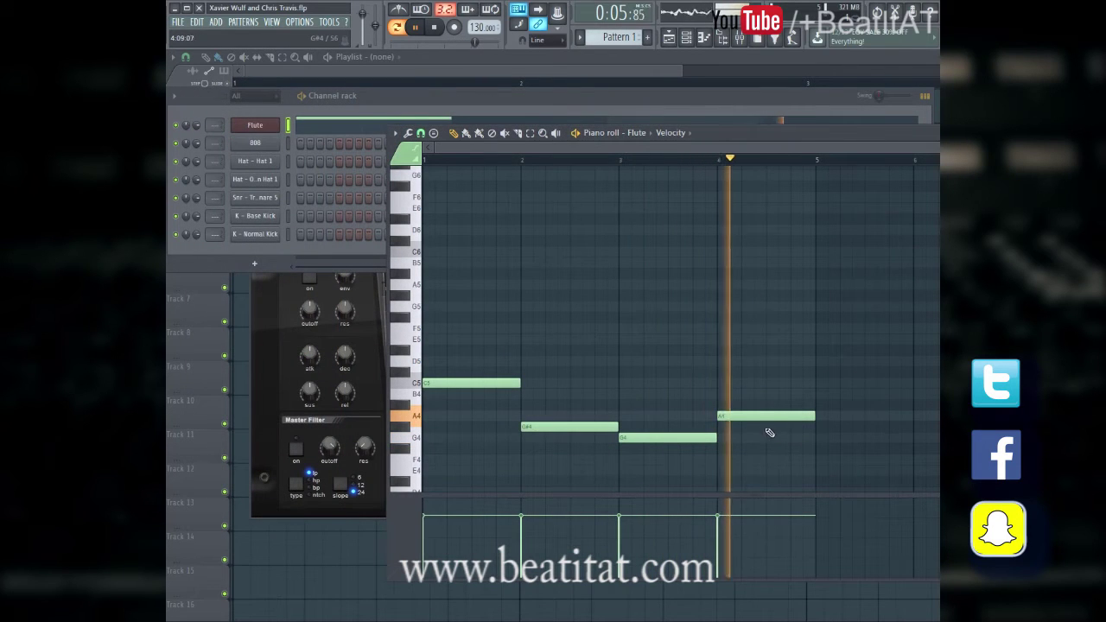
{"action": "left_click_drag", "start_coordinate": [760, 416], "coordinate": [759, 403]}
{"action": "key", "text": "space"}
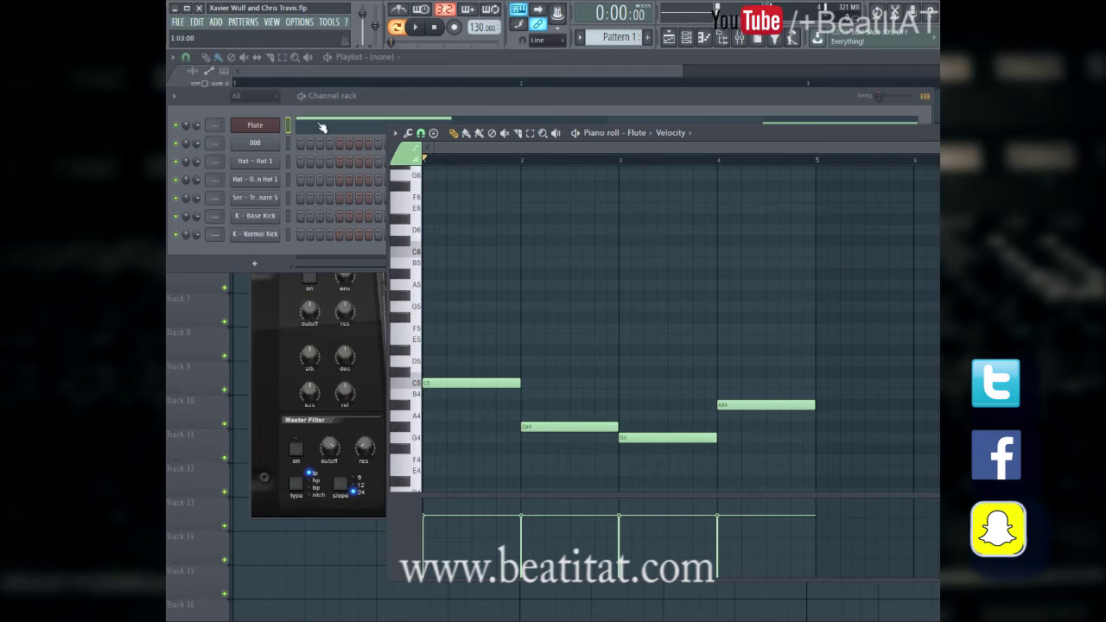
- Route the Flute channel to mixer track 2 and lower that track's volume fader
{"action": "left_click", "coordinate": [273, 127]}
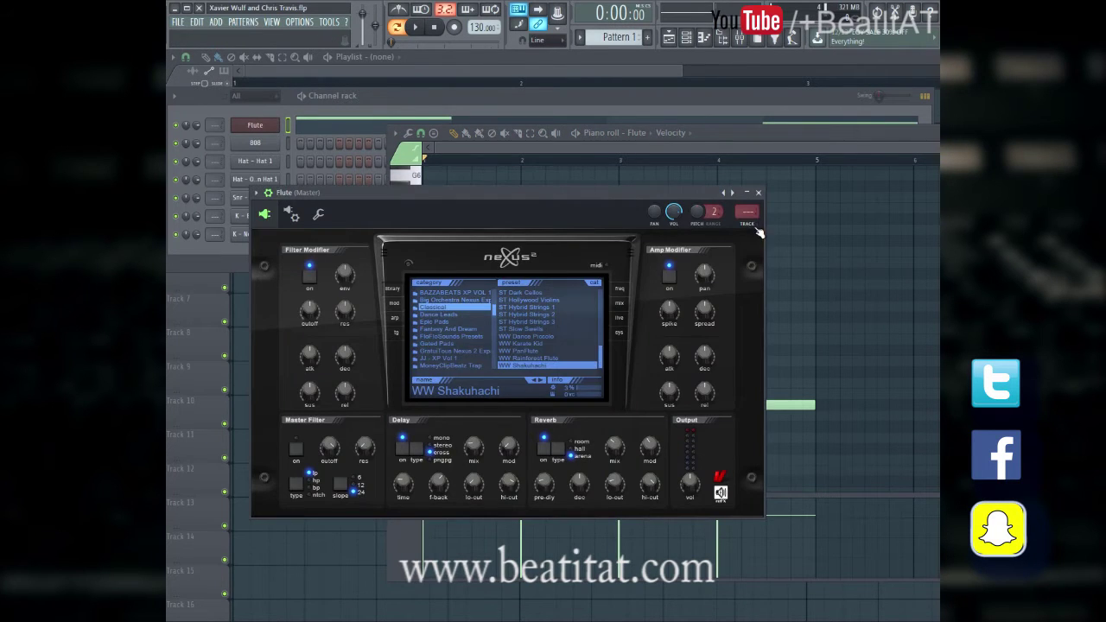
{"action": "left_click", "coordinate": [754, 227]}
{"action": "left_click_drag", "start_coordinate": [309, 354], "coordinate": [317, 389]}
- Add Fruity Parametric EQ 2 to the Flute track's first effect slot and pull band 1 fully down to cut the lows
{"action": "left_click", "coordinate": [755, 185]}
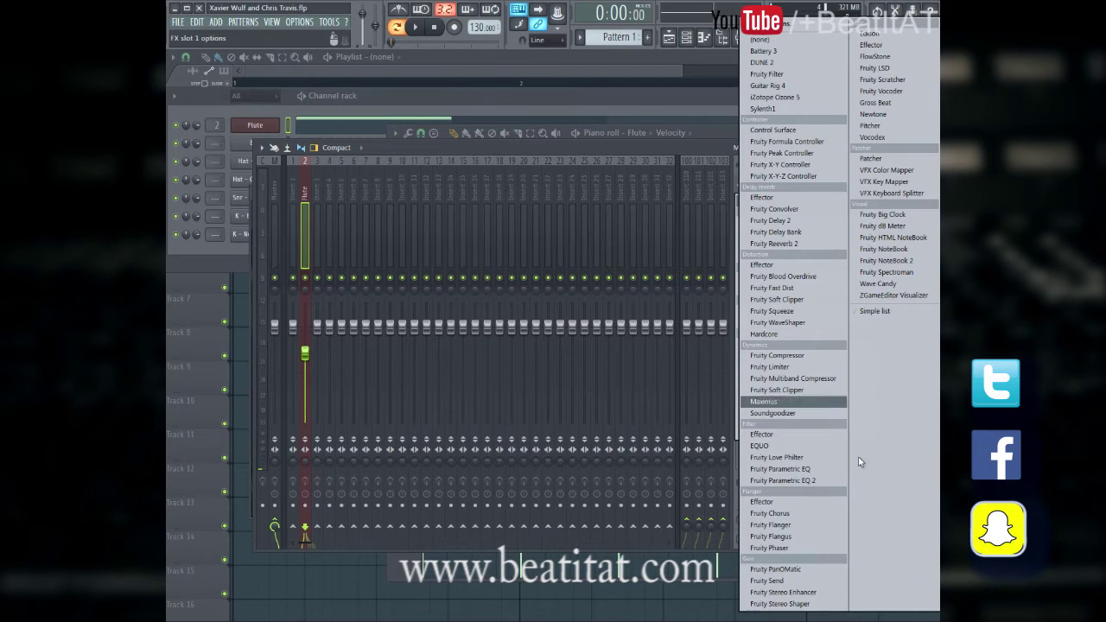
{"action": "left_click", "coordinate": [800, 482]}
{"action": "left_click_drag", "start_coordinate": [325, 308], "coordinate": [364, 379]}
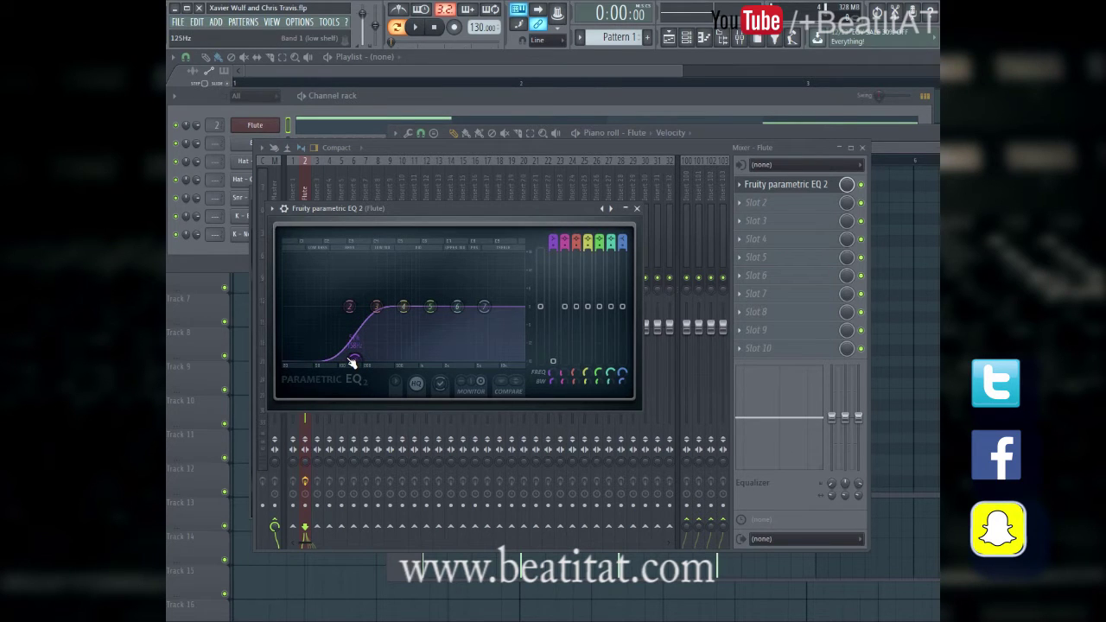
{"action": "left_click_drag", "start_coordinate": [353, 361], "coordinate": [353, 359]}
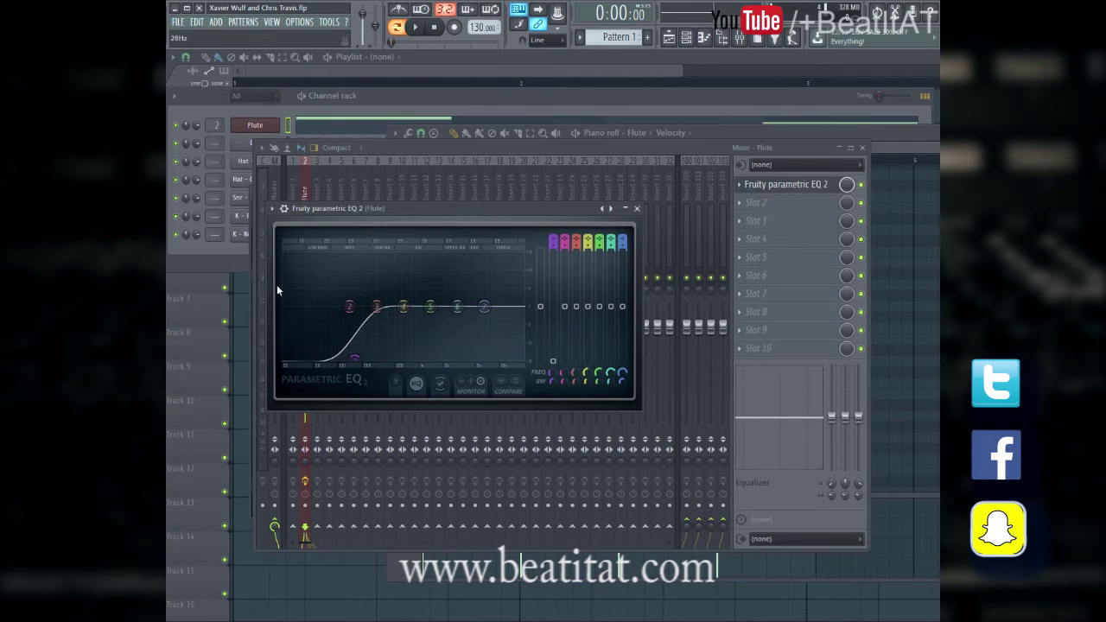
- Fine-tune the Flute EQ during playback, adjusting the band 1 low cut's frequency and slightly reshaping bands 4 to 7
{"action": "key", "text": "space"}
{"action": "left_click_drag", "start_coordinate": [354, 357], "coordinate": [369, 367]}
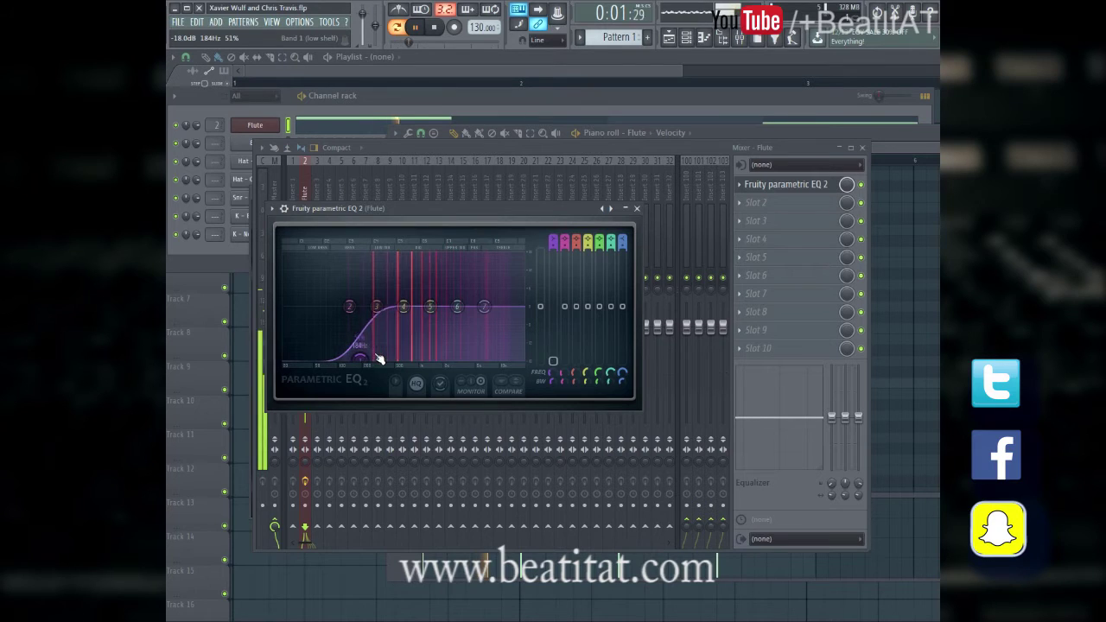
{"action": "left_click_drag", "start_coordinate": [457, 307], "coordinate": [488, 310]}
{"action": "key", "text": "space"}
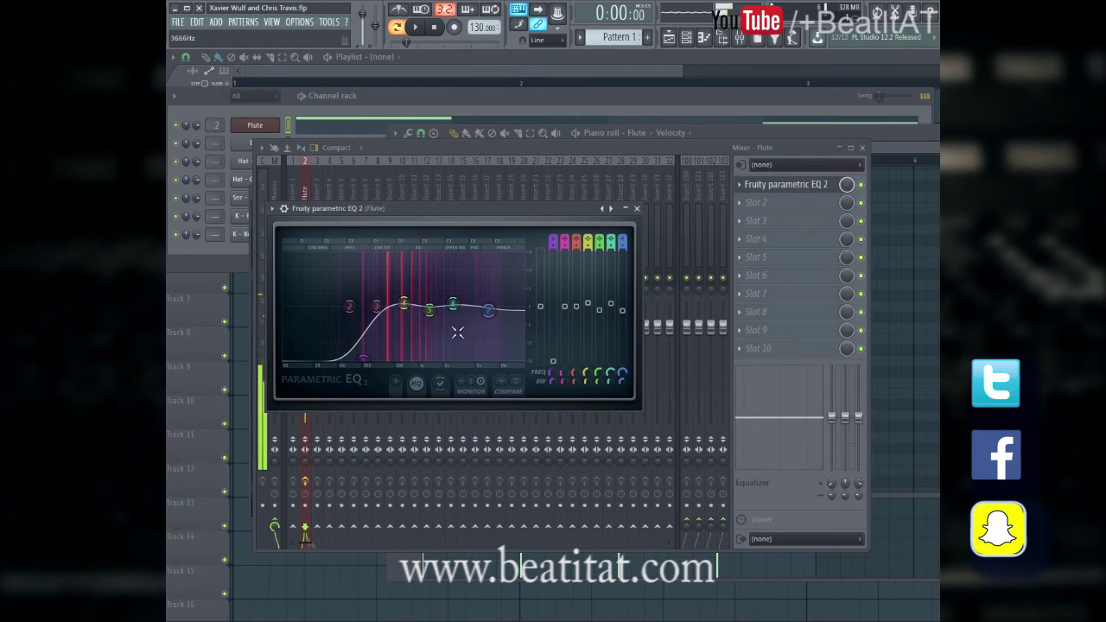
{"action": "left_click_drag", "start_coordinate": [362, 358], "coordinate": [345, 363]}
{"action": "left_click", "coordinate": [637, 209]}
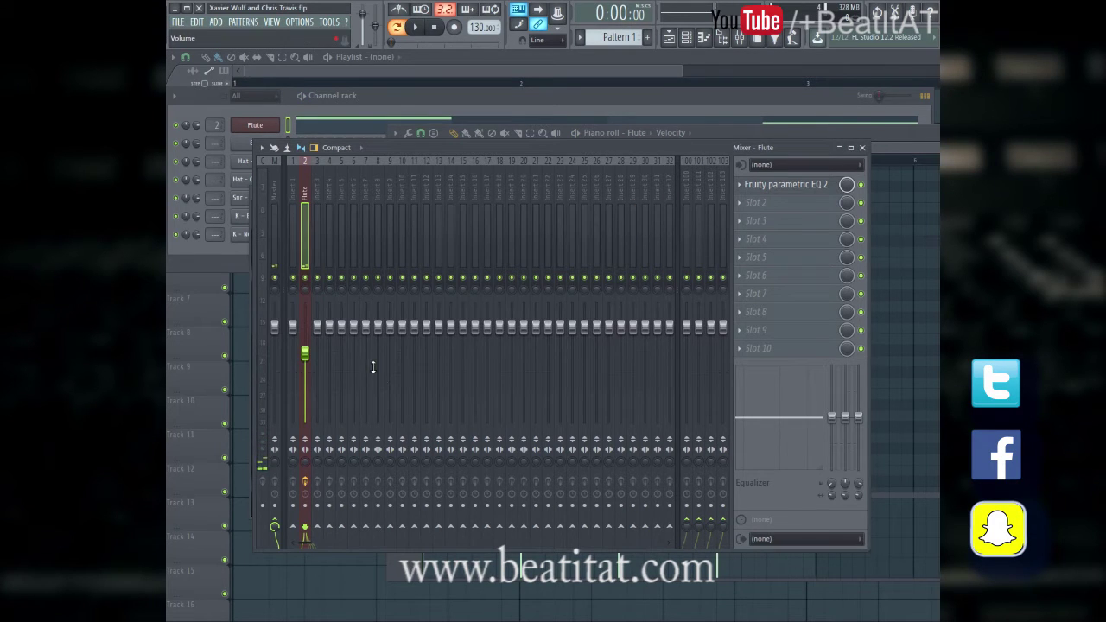
- Add Fruity Reeverb 2 to the Flute mixer track's second effect slot and close its window
{"action": "left_click", "coordinate": [751, 209]}
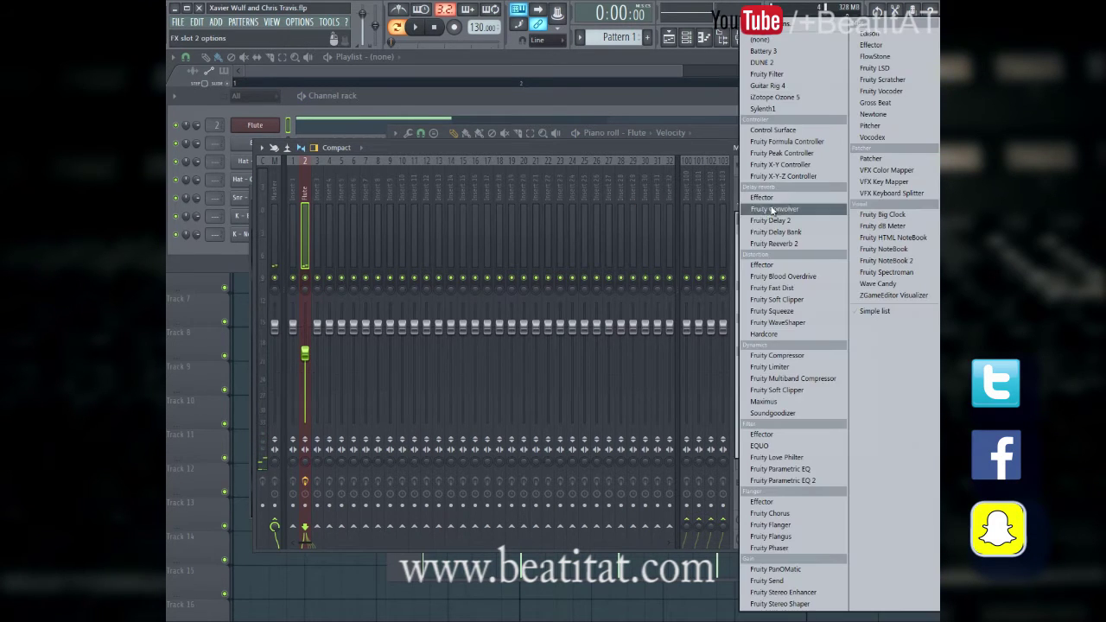
{"action": "left_click", "coordinate": [819, 249]}
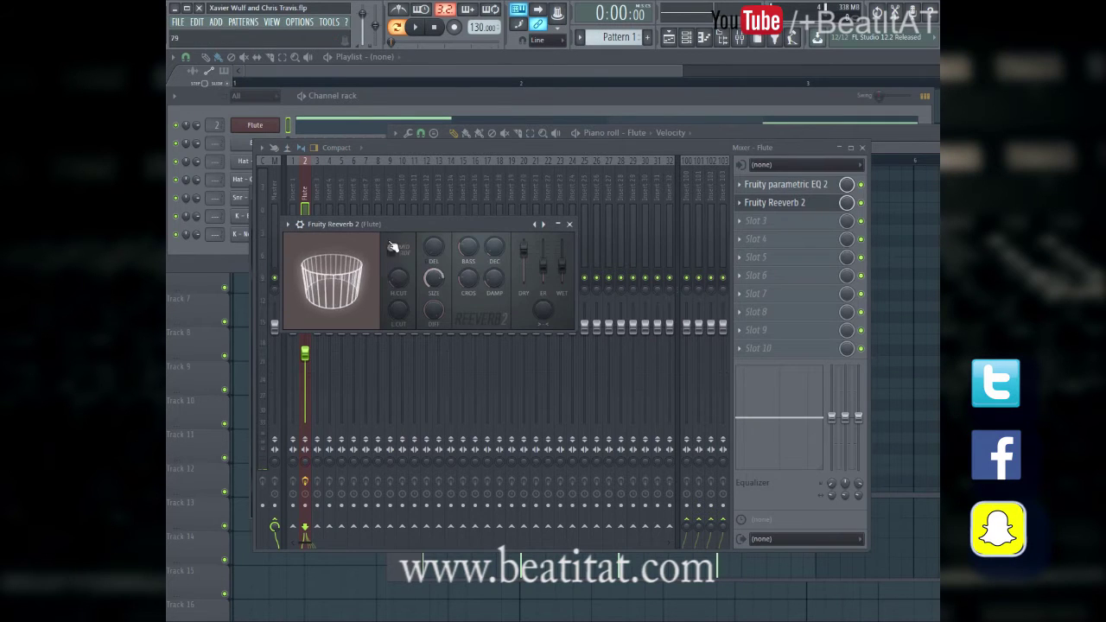
{"action": "left_click", "coordinate": [570, 224]}
- Bring the channel rack into view and move the mixer window below it
{"action": "left_click", "coordinate": [620, 98]}
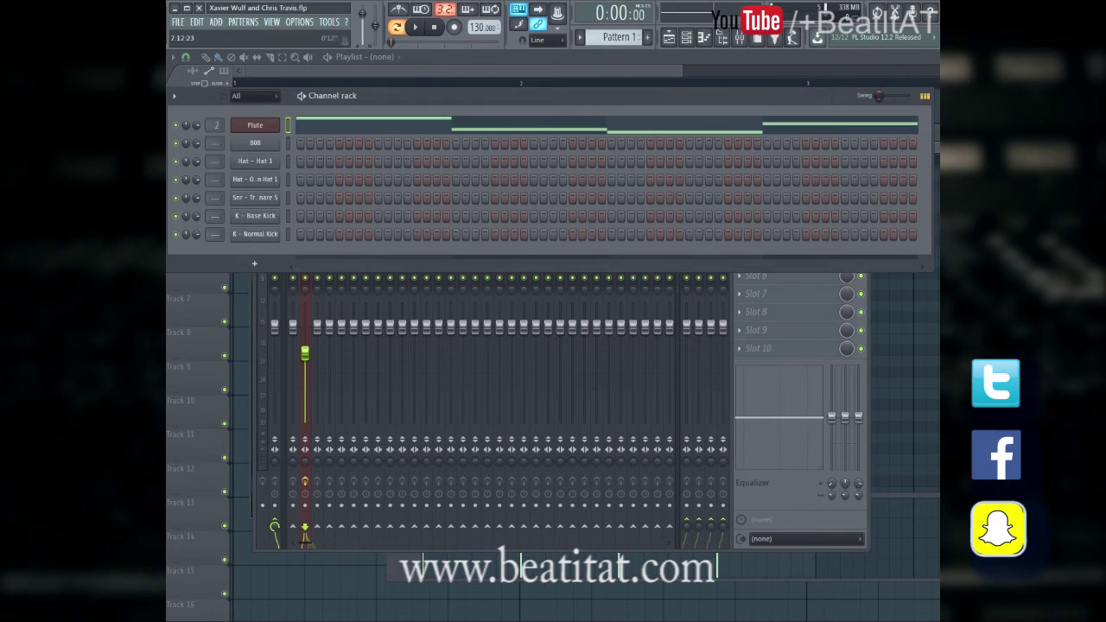
{"action": "left_click", "coordinate": [756, 486]}
{"action": "left_click_drag", "start_coordinate": [644, 143], "coordinate": [613, 279]}
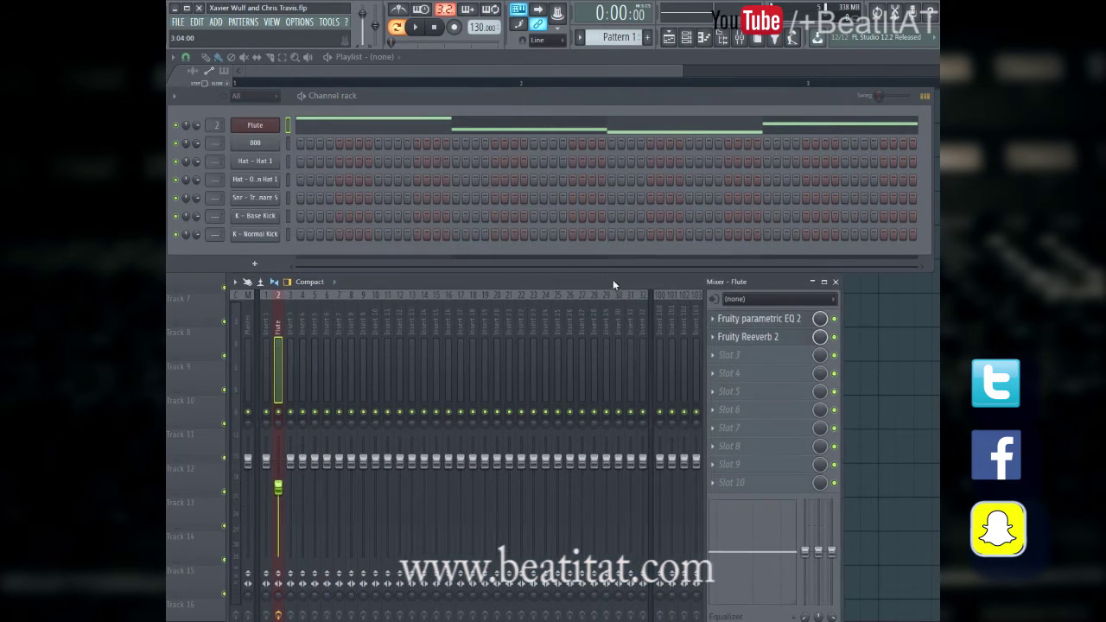
- Insert a new Nexus channel above the Flute channel
{"action": "right_click", "coordinate": [270, 126]}
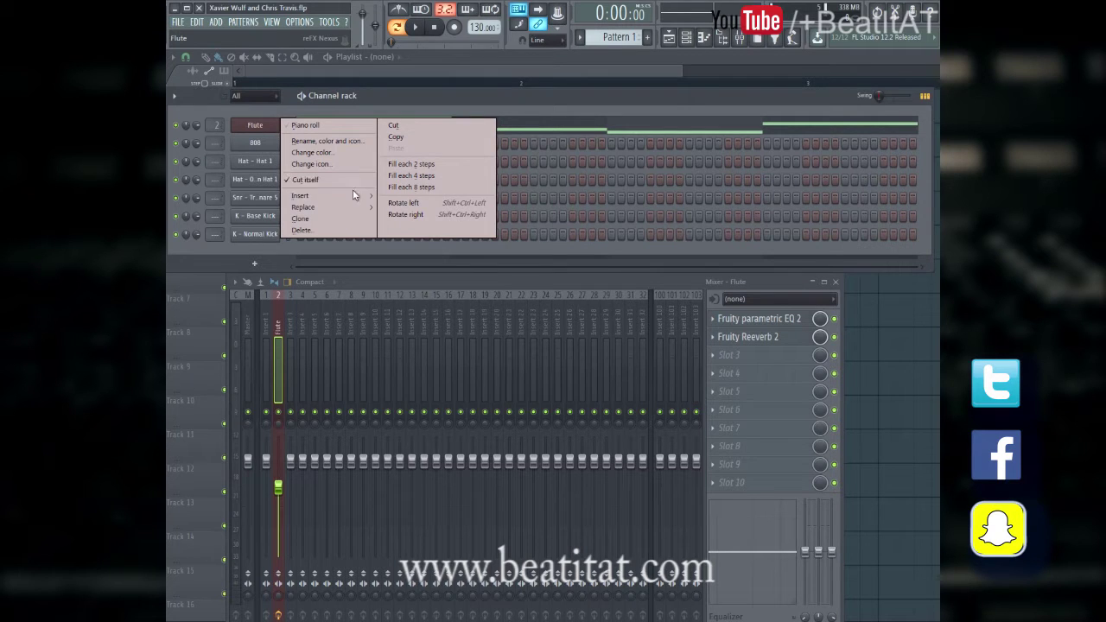
{"action": "mouse_move", "coordinate": [356, 196]}
{"action": "left_click", "coordinate": [444, 142]}
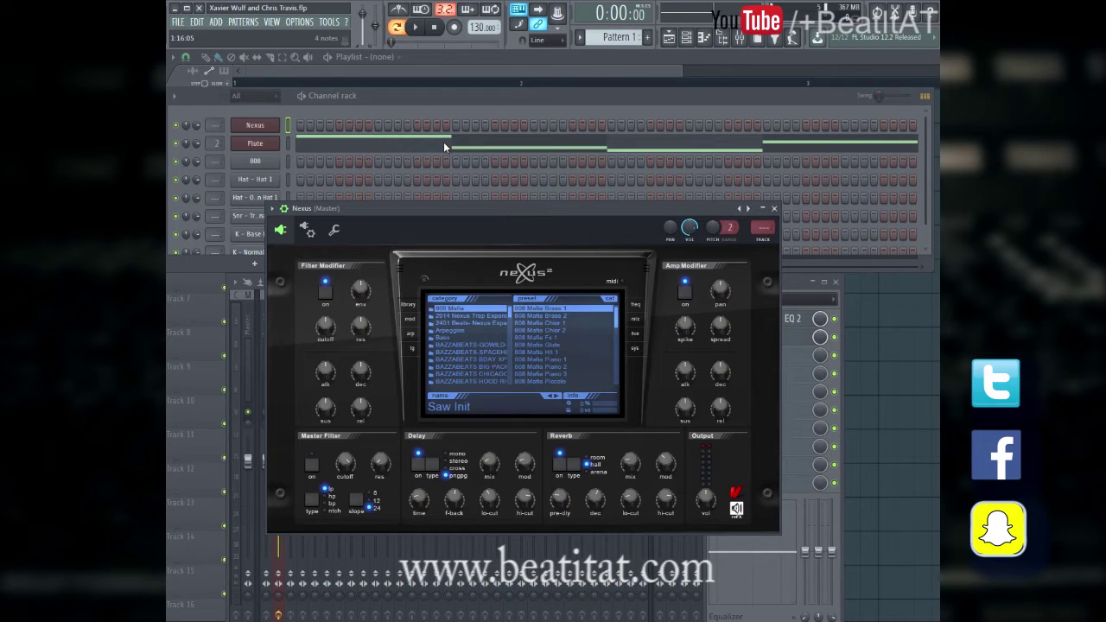
- Open the Piano category in Nexus and browse its presets down to the Nexus Grandpiano sounds
{"action": "scroll", "coordinate": [469, 343], "scroll_direction": "down", "scroll_amount": 3}
{"action": "scroll", "coordinate": [474, 339], "scroll_direction": "down", "scroll_amount": 8}
{"action": "scroll", "coordinate": [479, 339], "scroll_direction": "up", "scroll_amount": 2}
{"action": "left_click", "coordinate": [476, 354]}
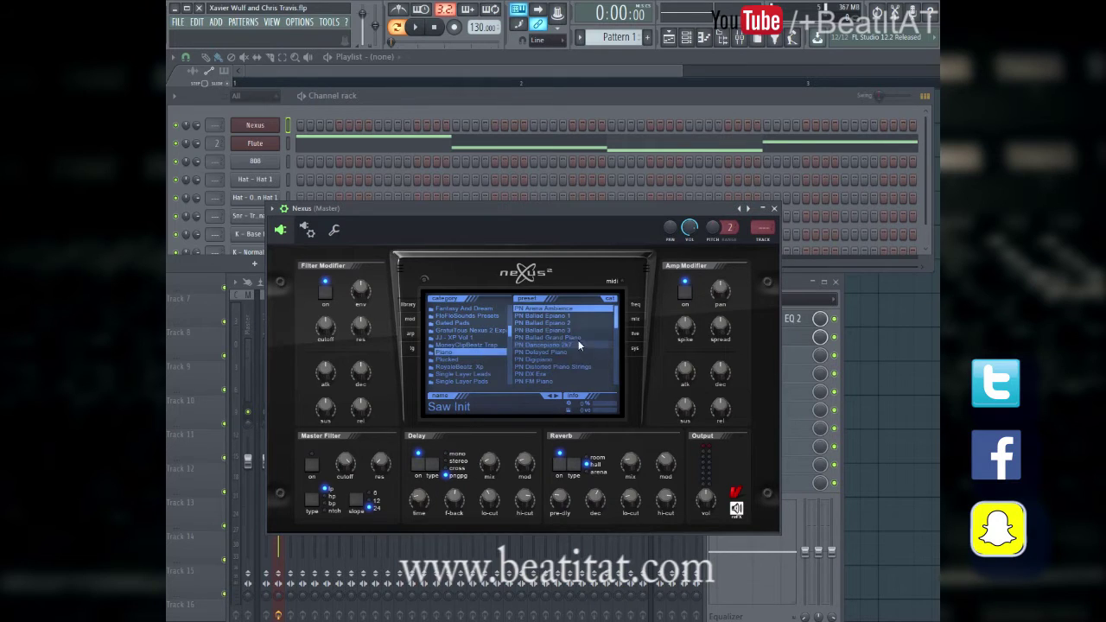
{"action": "scroll", "coordinate": [573, 346], "scroll_direction": "down", "scroll_amount": 2}
{"action": "scroll", "coordinate": [569, 346], "scroll_direction": "down", "scroll_amount": 3}
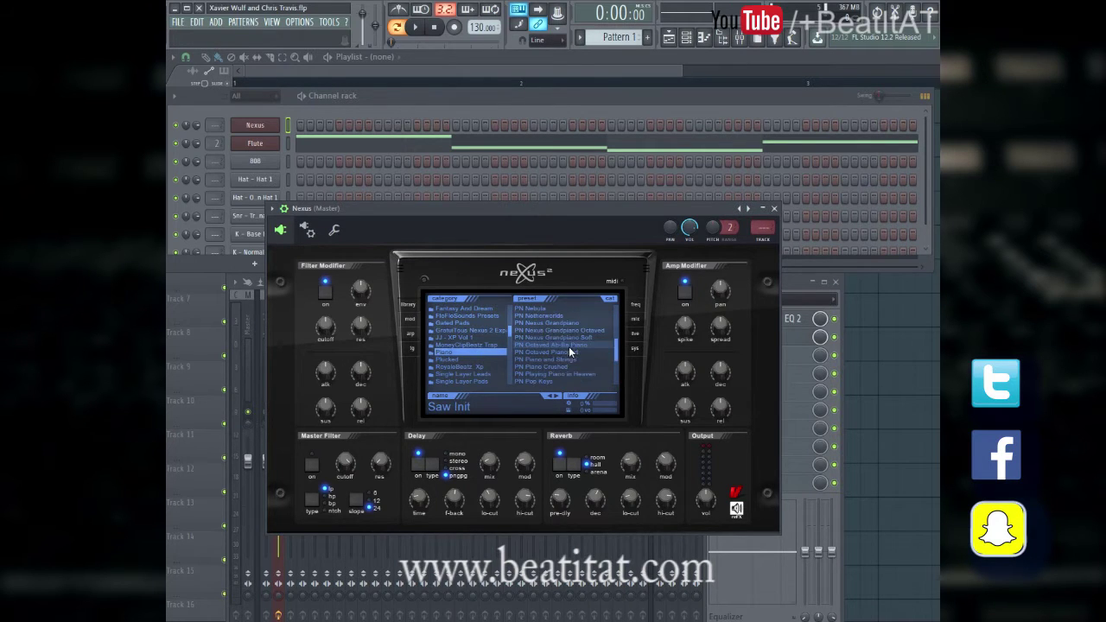
- Rename the new Nexus channel as Piano
{"action": "right_click", "coordinate": [256, 126]}
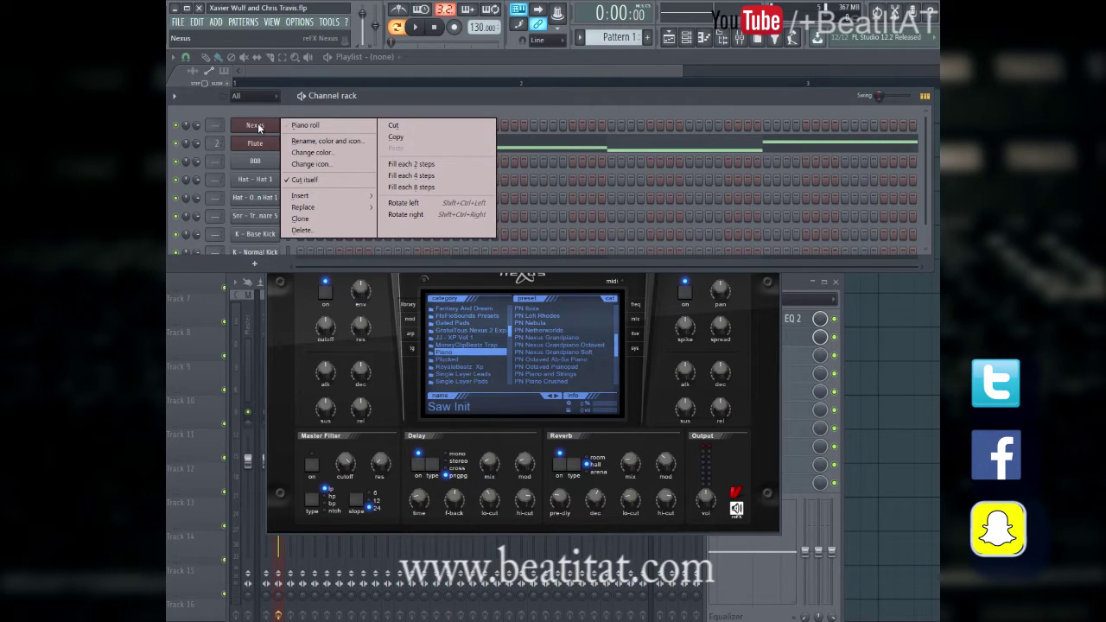
{"action": "left_click", "coordinate": [326, 140]}
{"action": "type", "text": "Piano"}
{"action": "key", "text": "Return"}
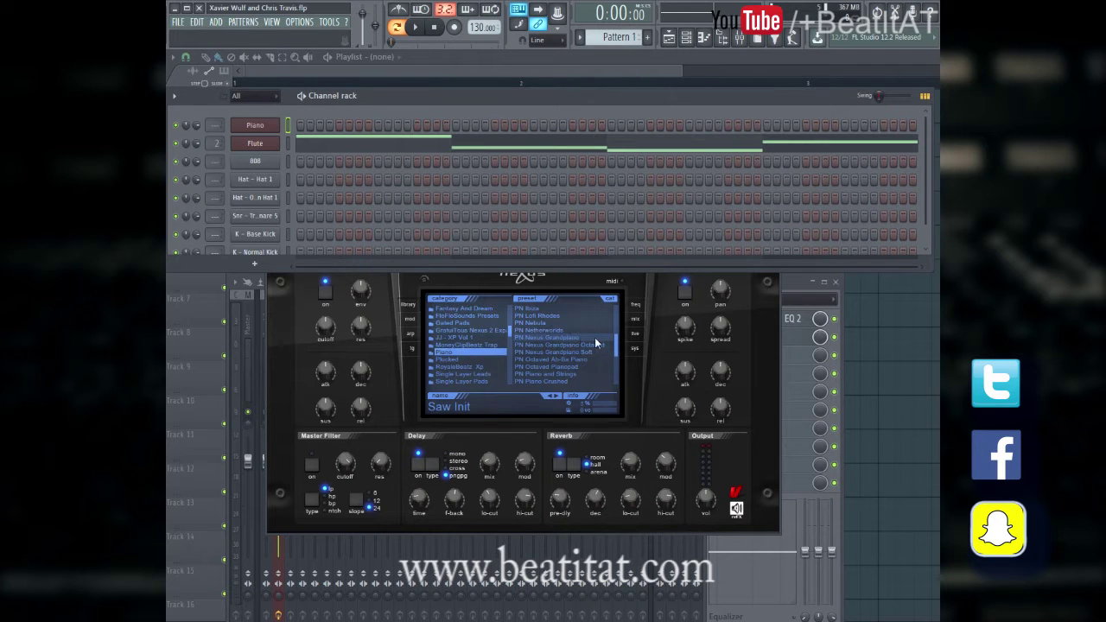
- Load the PN Nexus Grandpiano Soft preset and audition it with a few notes
{"action": "left_click", "coordinate": [544, 352]}
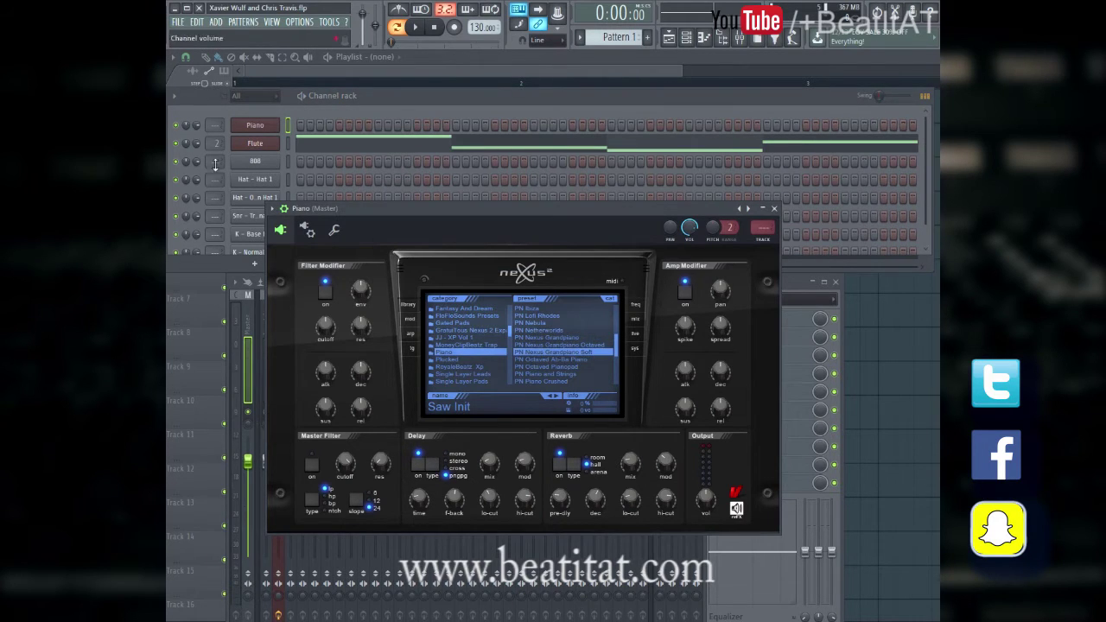
{"action": "left_click", "coordinate": [590, 352]}
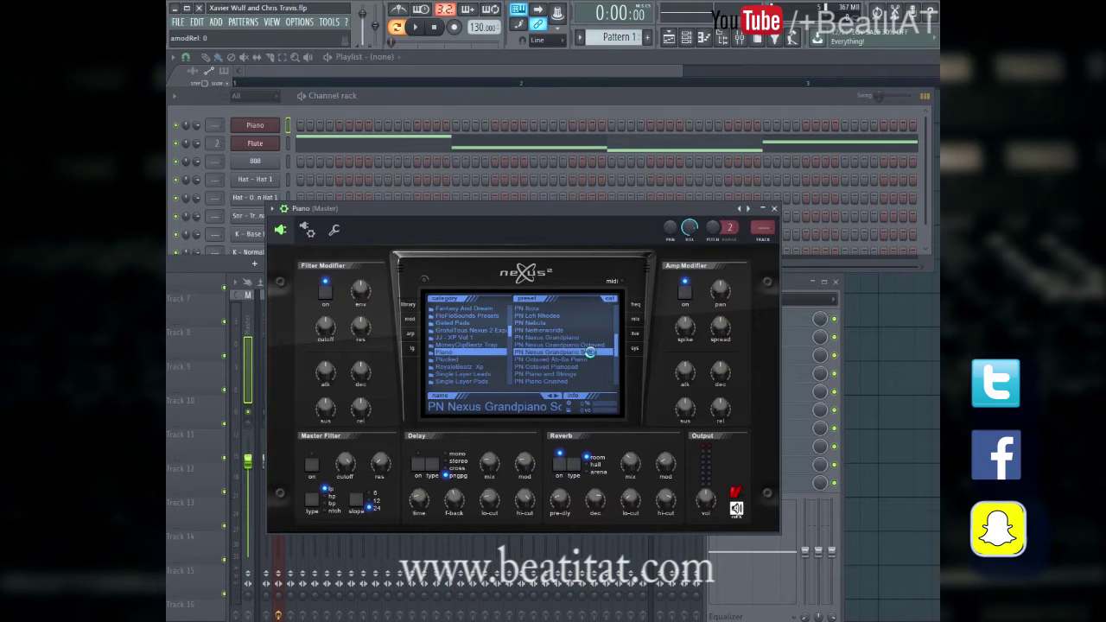
{"action": "key", "text": "t"}
{"action": "key", "text": "m"}
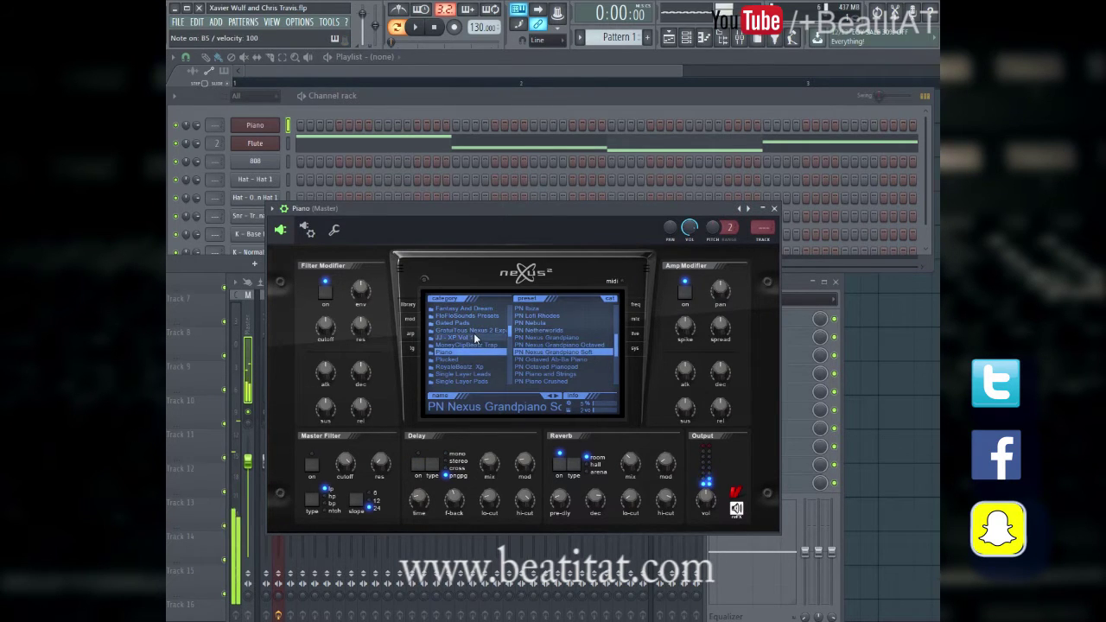
- In the Piano channel's piano roll, place one-beat notes in bar 1: C6 on beat 1, G6 on beat 3 and F6 on beat 4
{"action": "right_click", "coordinate": [256, 130]}
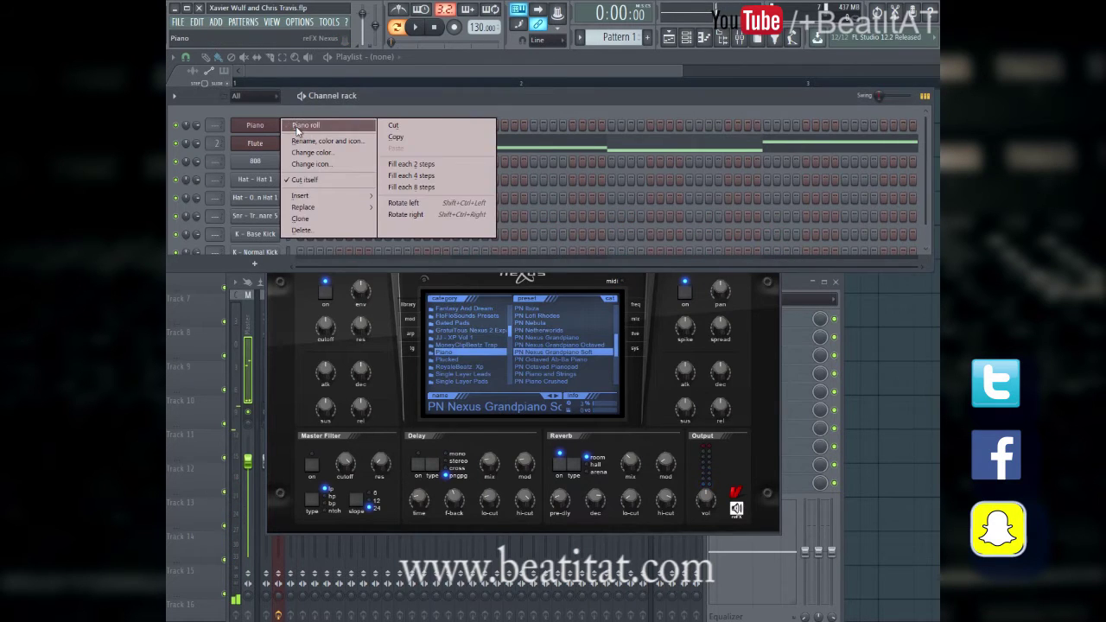
{"action": "left_click", "coordinate": [289, 132]}
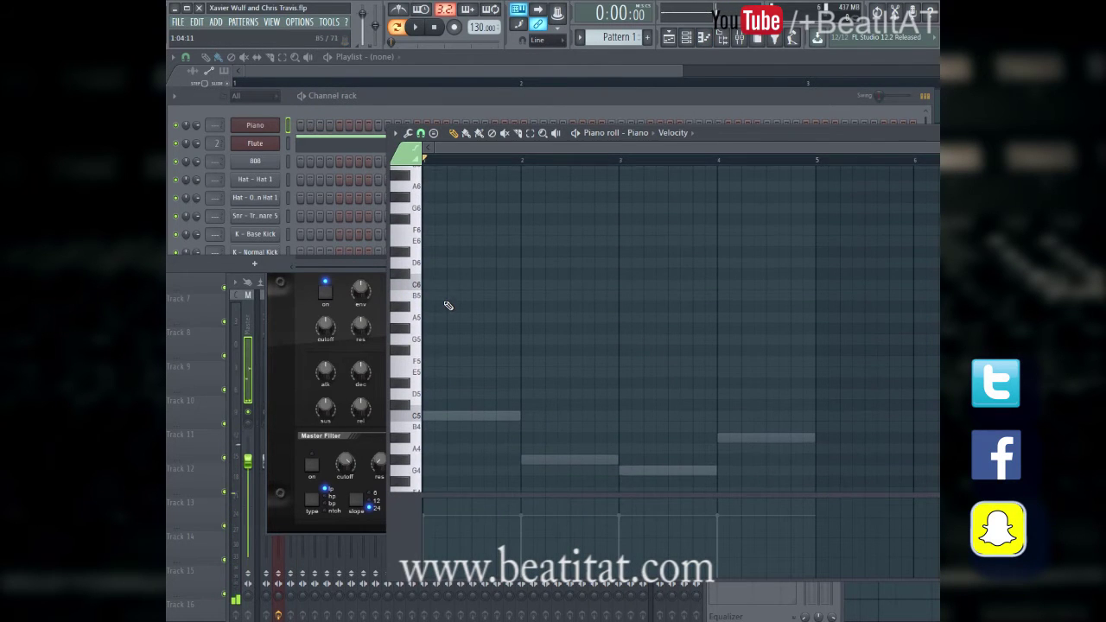
{"action": "left_click", "coordinate": [431, 285]}
{"action": "left_click_drag", "start_coordinate": [518, 283], "coordinate": [441, 307]}
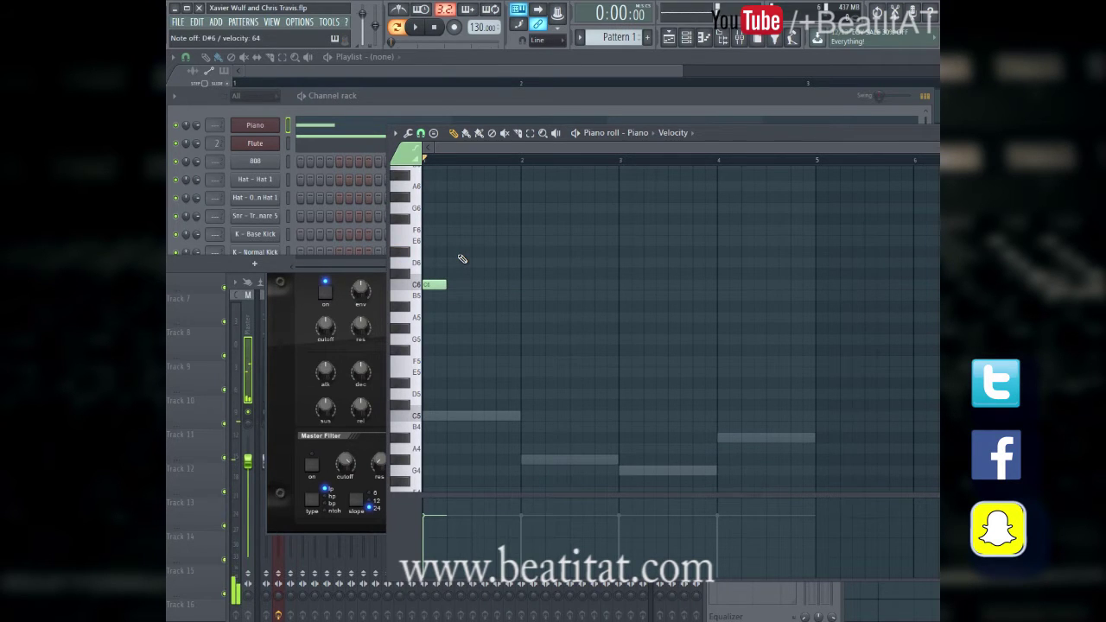
{"action": "key", "text": "space"}
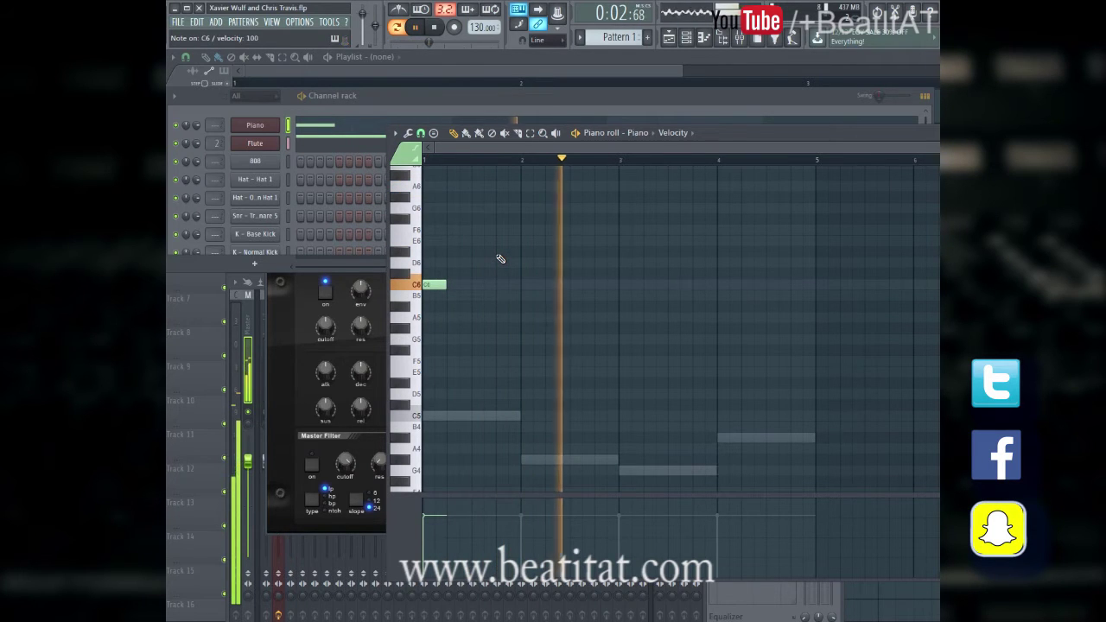
{"action": "left_click", "coordinate": [487, 208]}
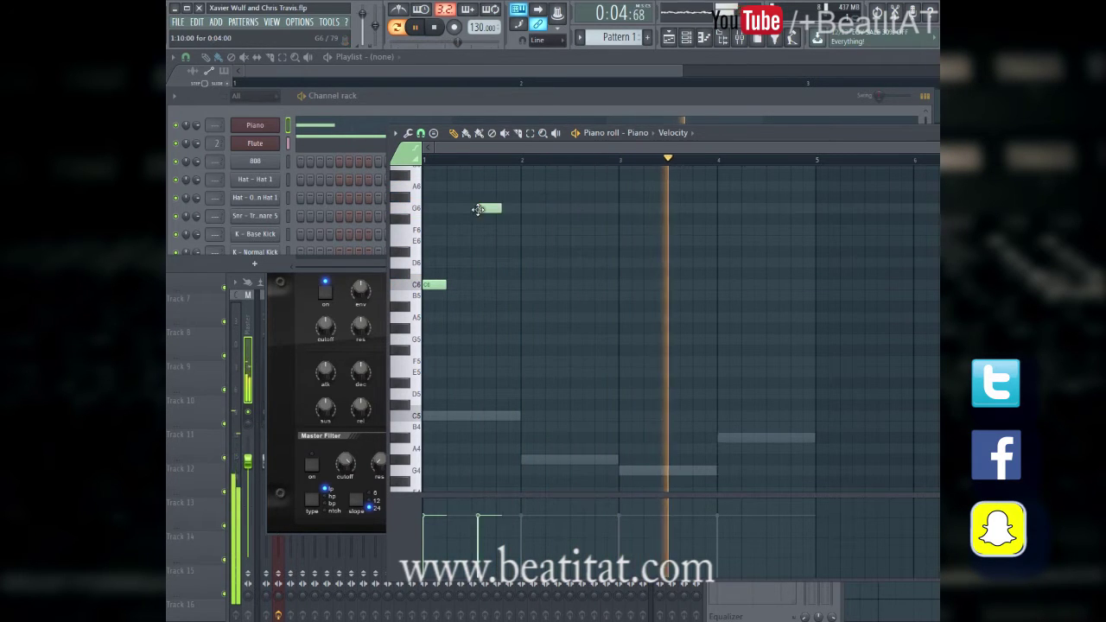
{"action": "left_click", "coordinate": [506, 230]}
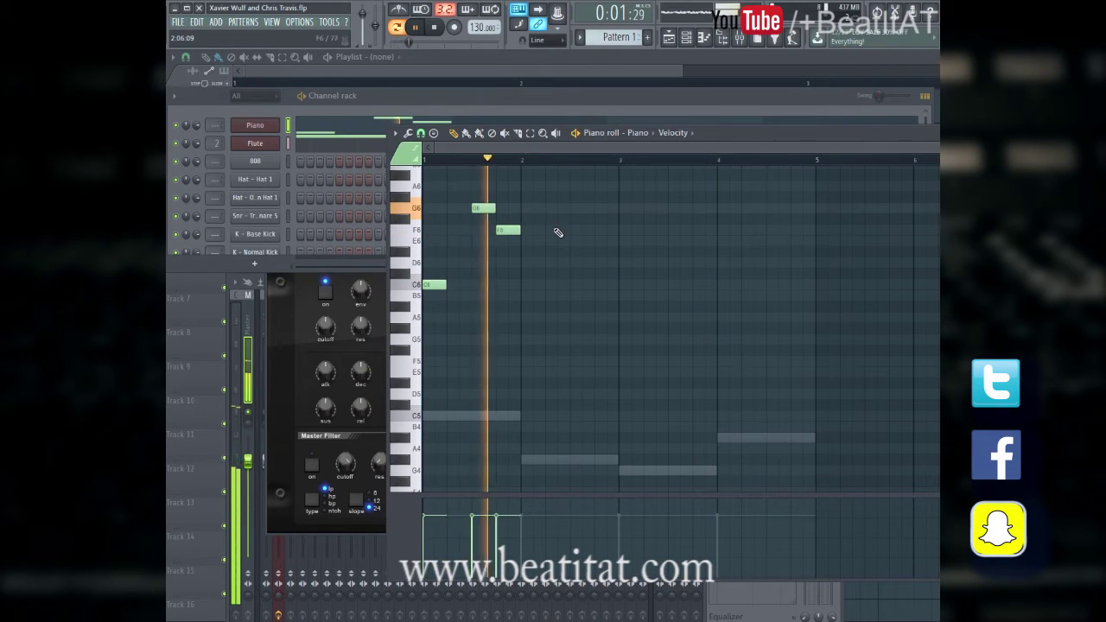
{"action": "key", "text": "space"}
{"action": "key", "text": "space"}
- Continue the piano melody with G#6 on beat 2 and D#6 on beat 4 of bar 2, and D6 starting bar 3
{"action": "left_click", "coordinate": [552, 197]}
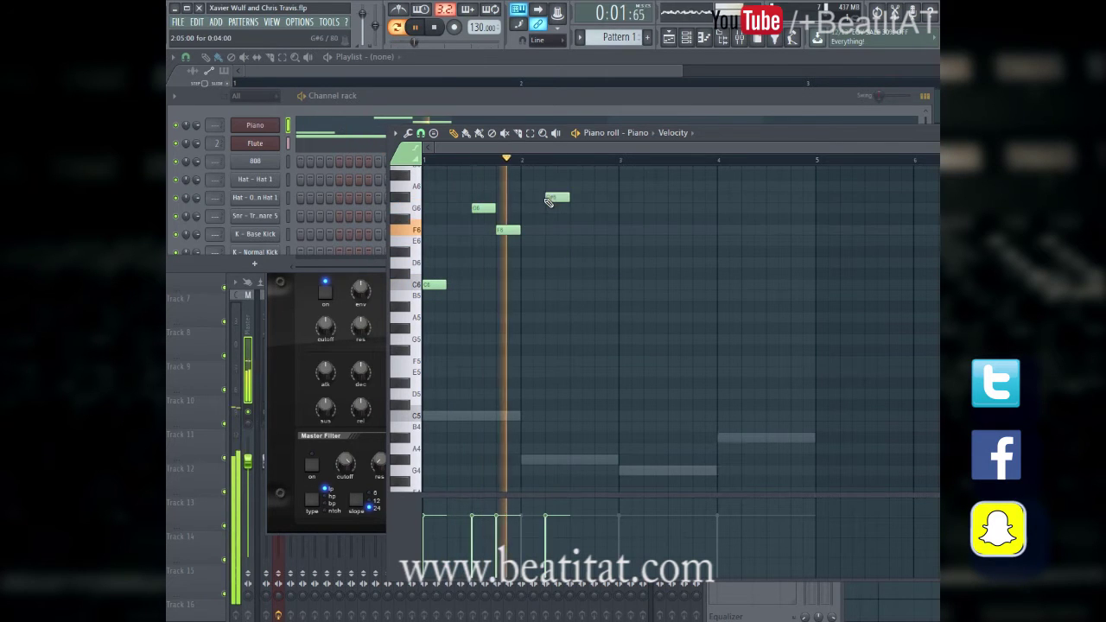
{"action": "left_click", "coordinate": [599, 251]}
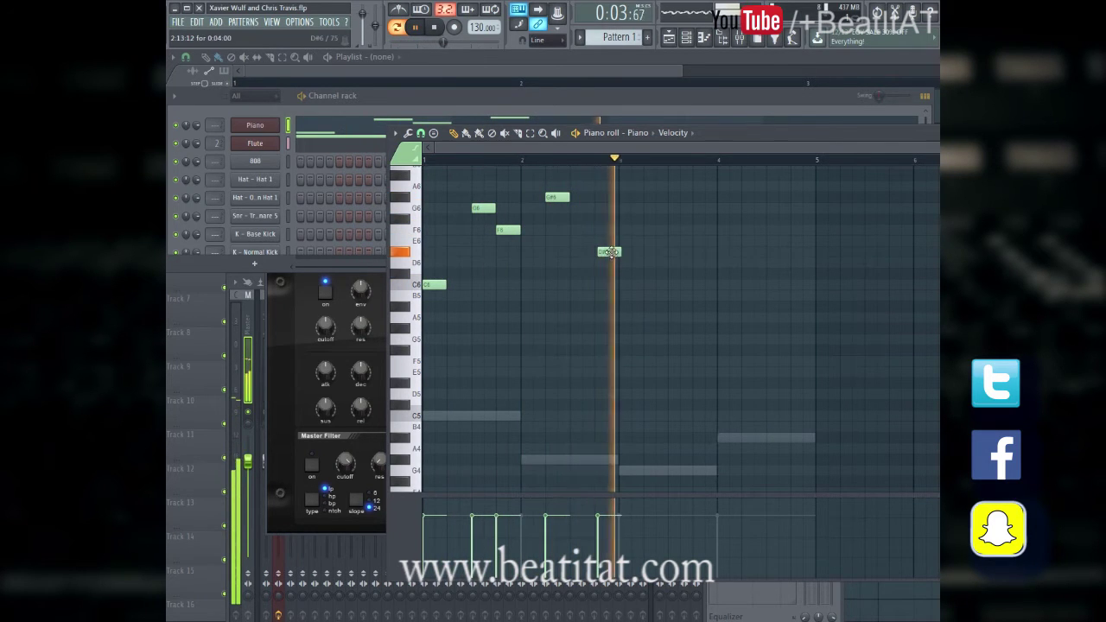
{"action": "left_click", "coordinate": [625, 286]}
{"action": "key", "text": "space"}
{"action": "left_click_drag", "start_coordinate": [625, 290], "coordinate": [623, 267]}
{"action": "key", "text": "space"}
- Add C6 on beat 3 and A5 on beat 4 of bar 3, then A#5 at the start of bar 4, and play the melody
{"action": "left_click", "coordinate": [673, 285]}
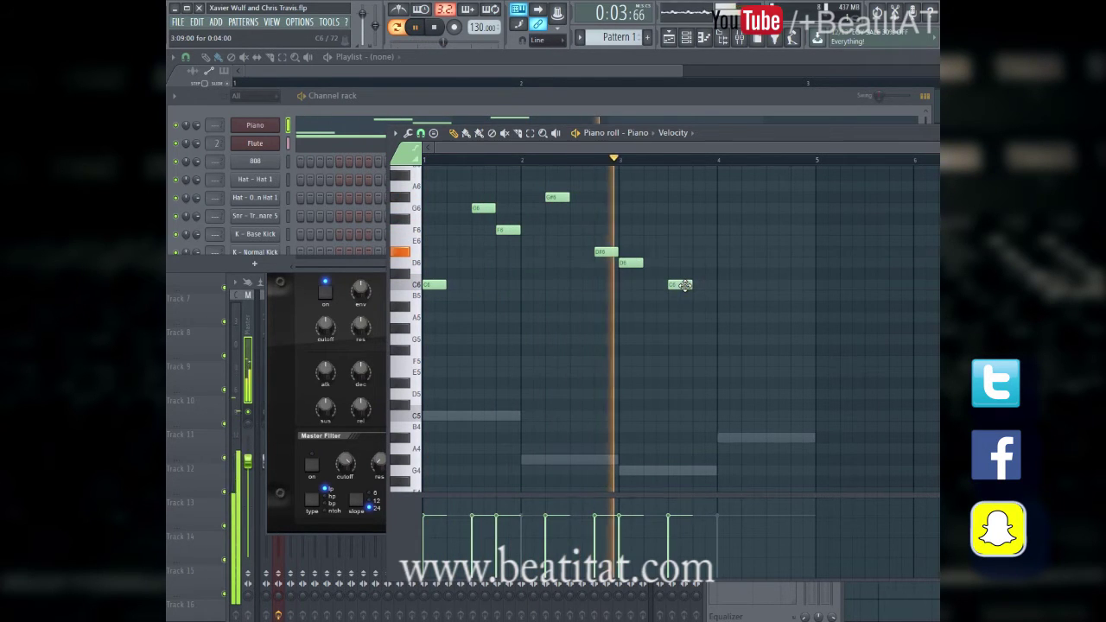
{"action": "key", "text": "space"}
{"action": "left_click", "coordinate": [701, 317]}
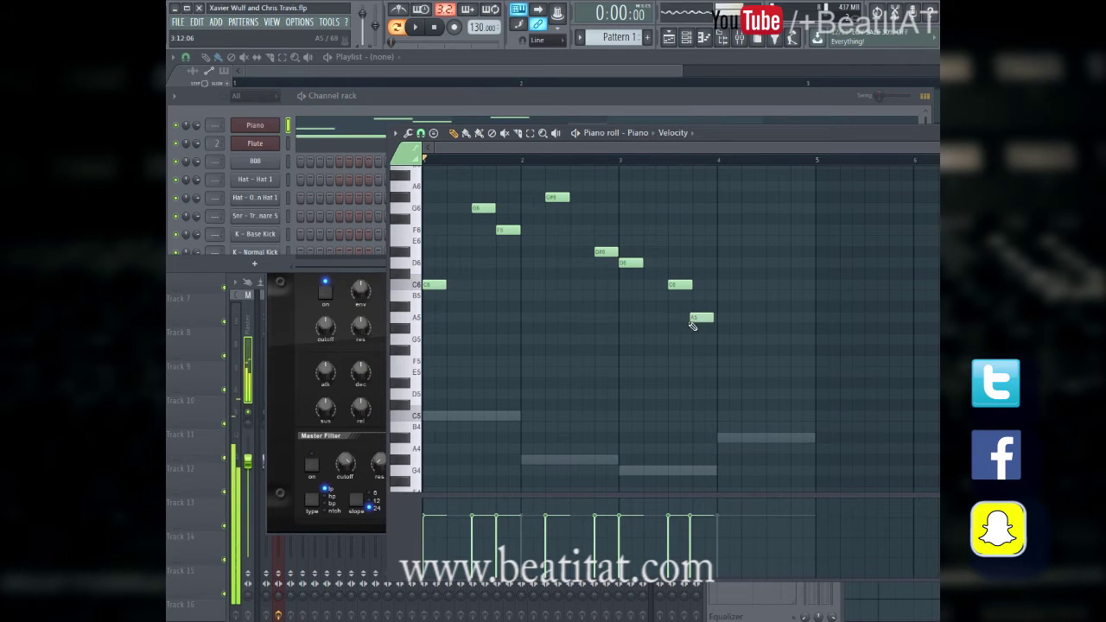
{"action": "left_click", "coordinate": [725, 307]}
{"action": "key", "text": "space"}
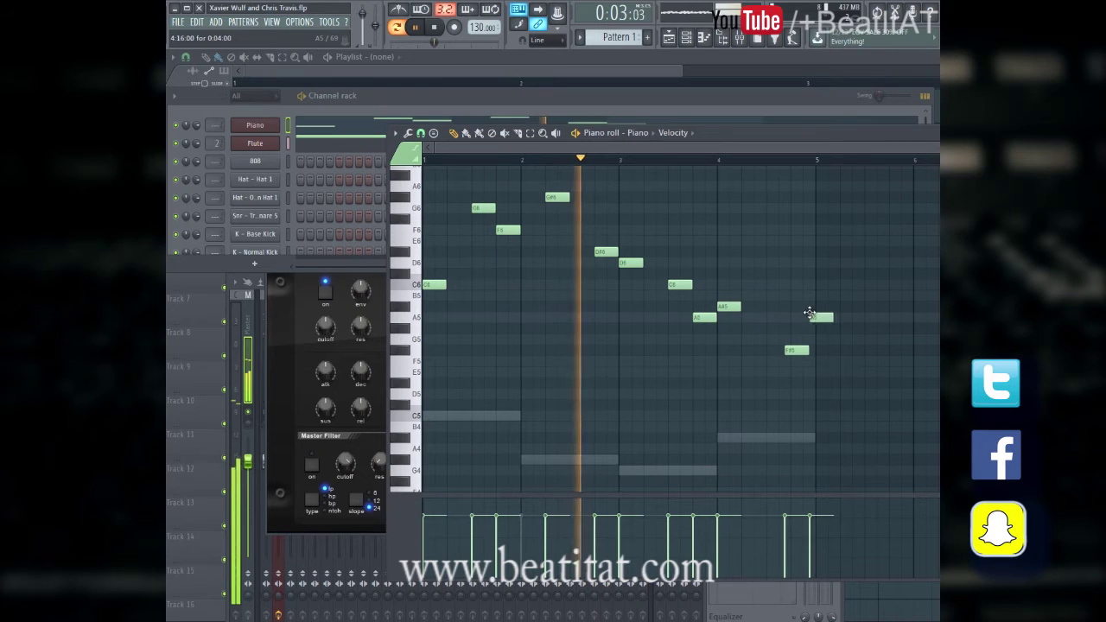
- Delete the trial notes F#5 and A5 around the end of bar 4 and lower bar 3's last note to G#5
{"action": "right_click", "coordinate": [794, 349]}
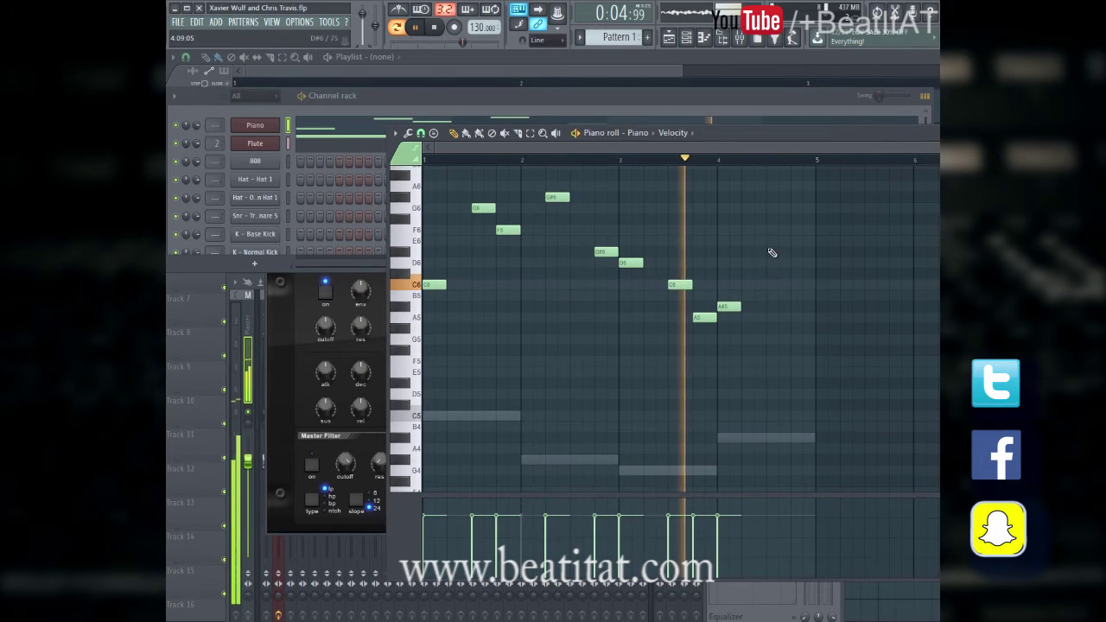
{"action": "key", "text": "space"}
{"action": "left_click", "coordinate": [700, 320]}
{"action": "left_click_drag", "start_coordinate": [700, 327], "coordinate": [699, 333]}
{"action": "key", "text": "space"}
- Finish bar 4 of the piano melody with C6 on beat 3 and G6 on beat 4, checking it during playback
{"action": "left_click", "coordinate": [757, 273]}
{"action": "left_click_drag", "start_coordinate": [760, 272], "coordinate": [772, 284]}
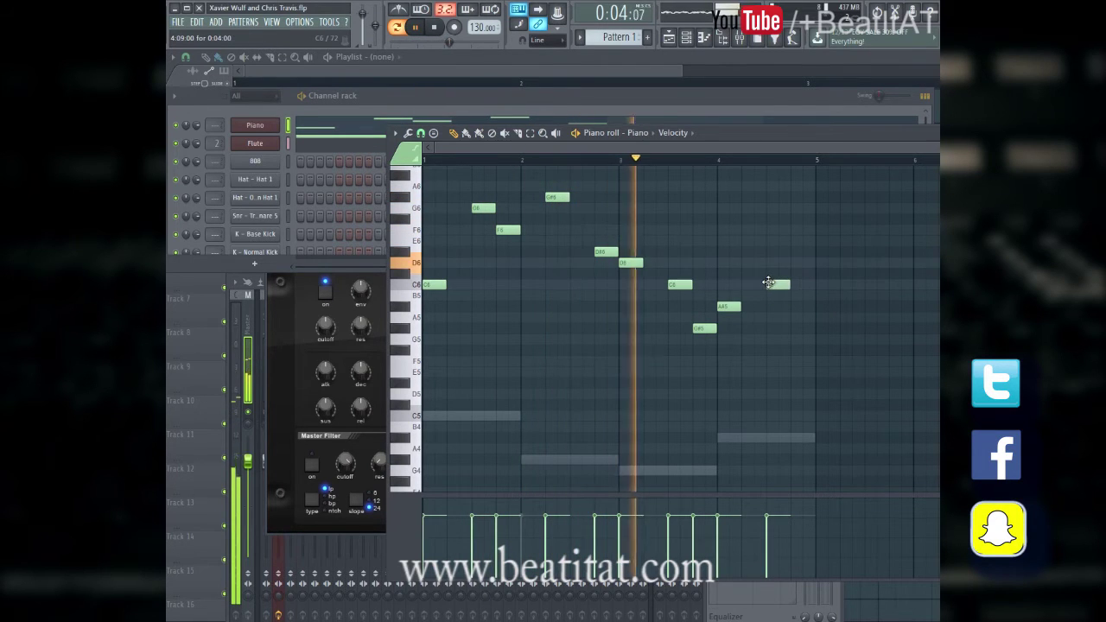
{"action": "left_click", "coordinate": [790, 219]}
{"action": "left_click_drag", "start_coordinate": [789, 222], "coordinate": [790, 210]}
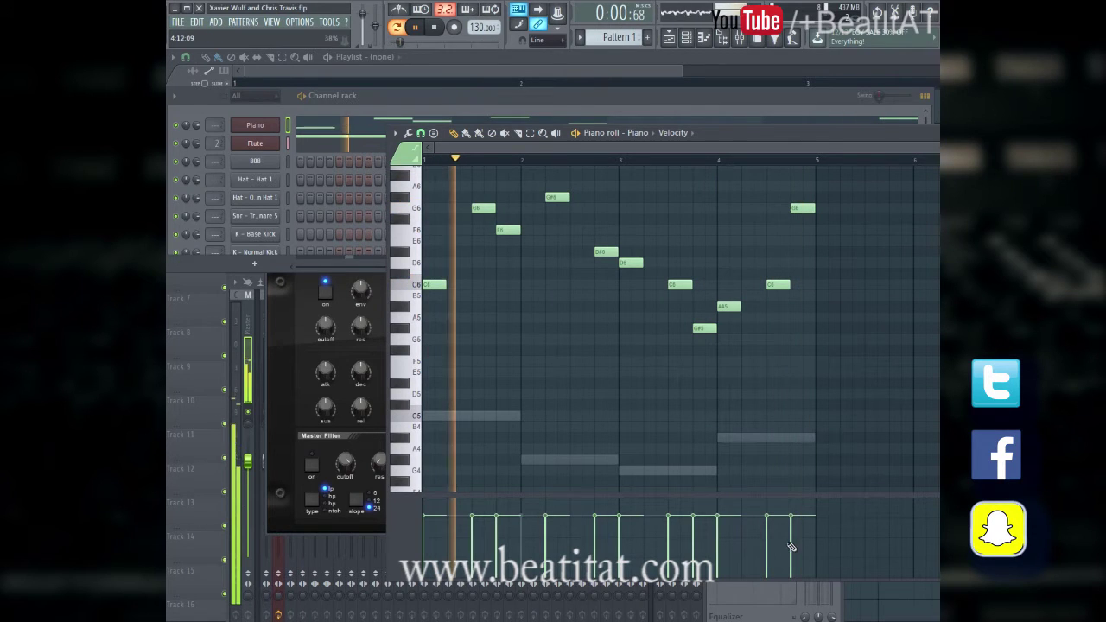
{"action": "key", "text": "space"}
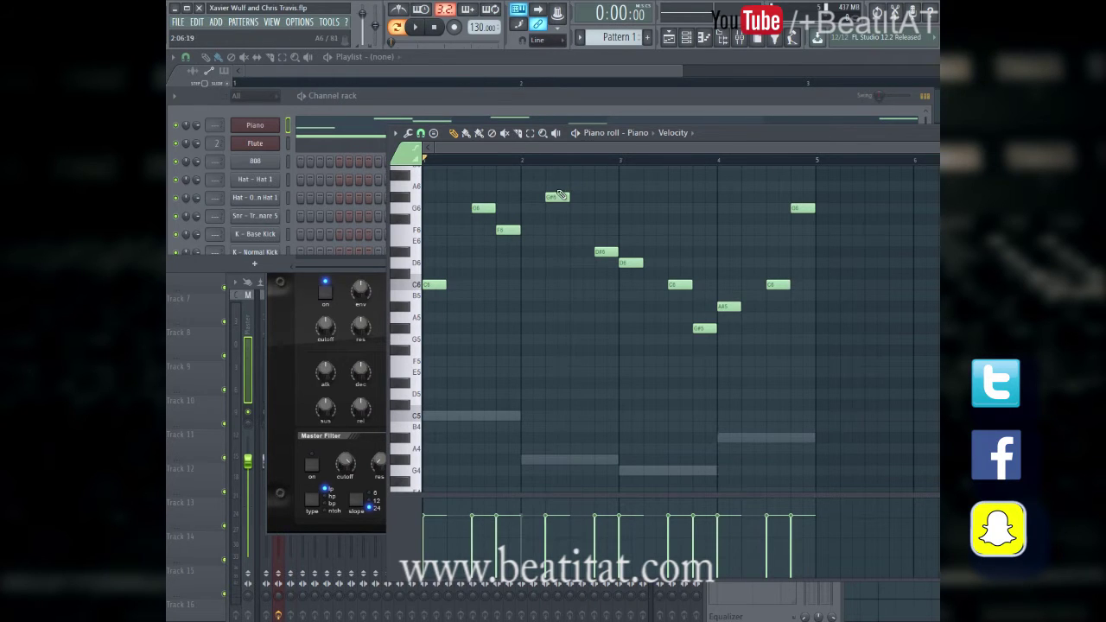
- Compare the piano melody with the Flute ghost notes below it, auditioning the G4 and A4 keys
{"action": "scroll", "coordinate": [445, 383], "scroll_direction": "down", "scroll_amount": 3}
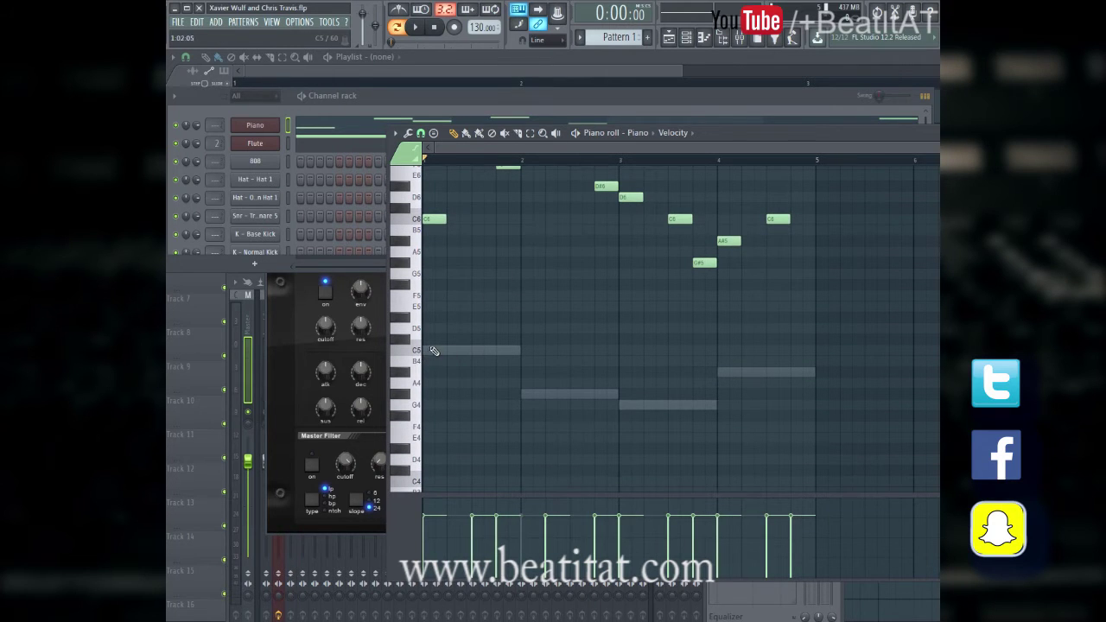
{"action": "left_click", "coordinate": [406, 404]}
{"action": "left_click", "coordinate": [421, 409]}
{"action": "left_click", "coordinate": [419, 380]}
{"action": "scroll", "coordinate": [458, 291], "scroll_direction": "up", "scroll_amount": 3}
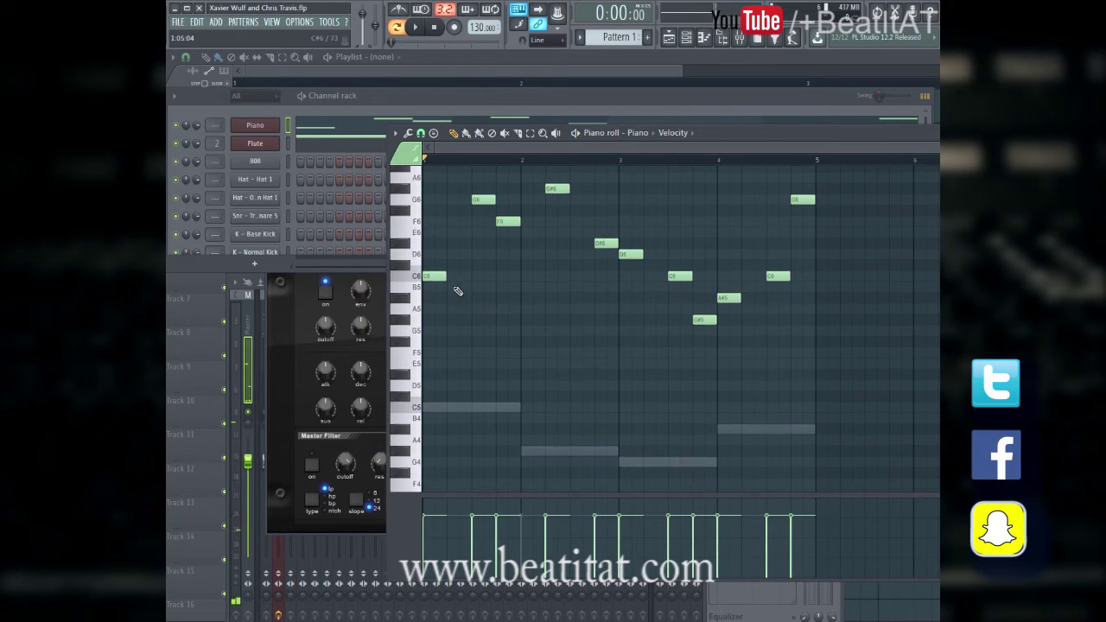
{"action": "scroll", "coordinate": [458, 291], "scroll_direction": "up", "scroll_amount": 1}
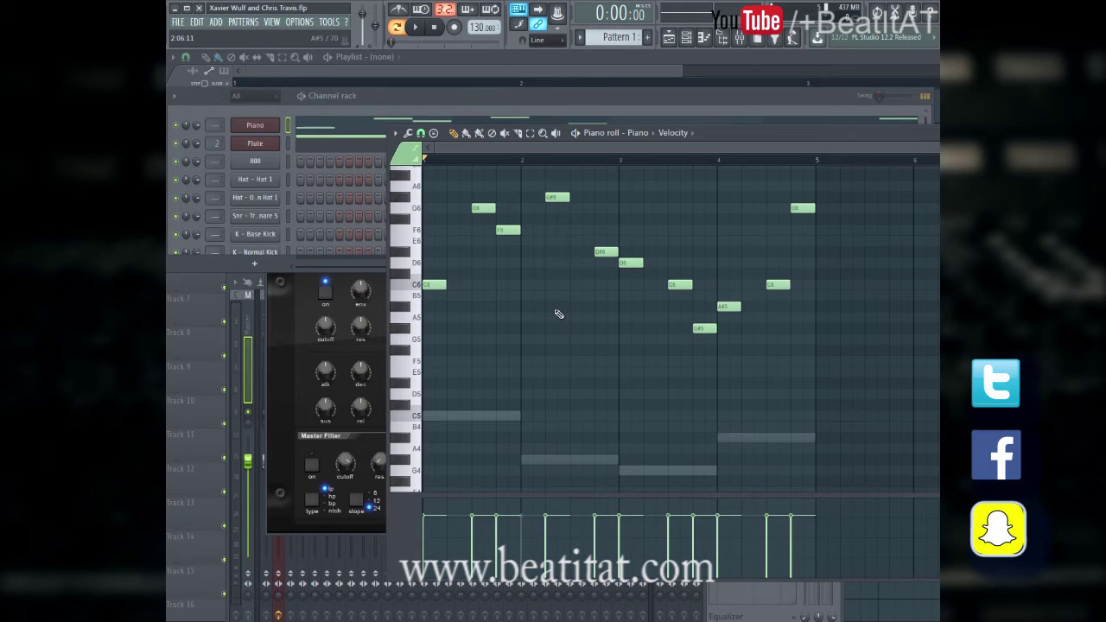
{"action": "scroll", "coordinate": [752, 356], "scroll_direction": "down", "scroll_amount": 3}
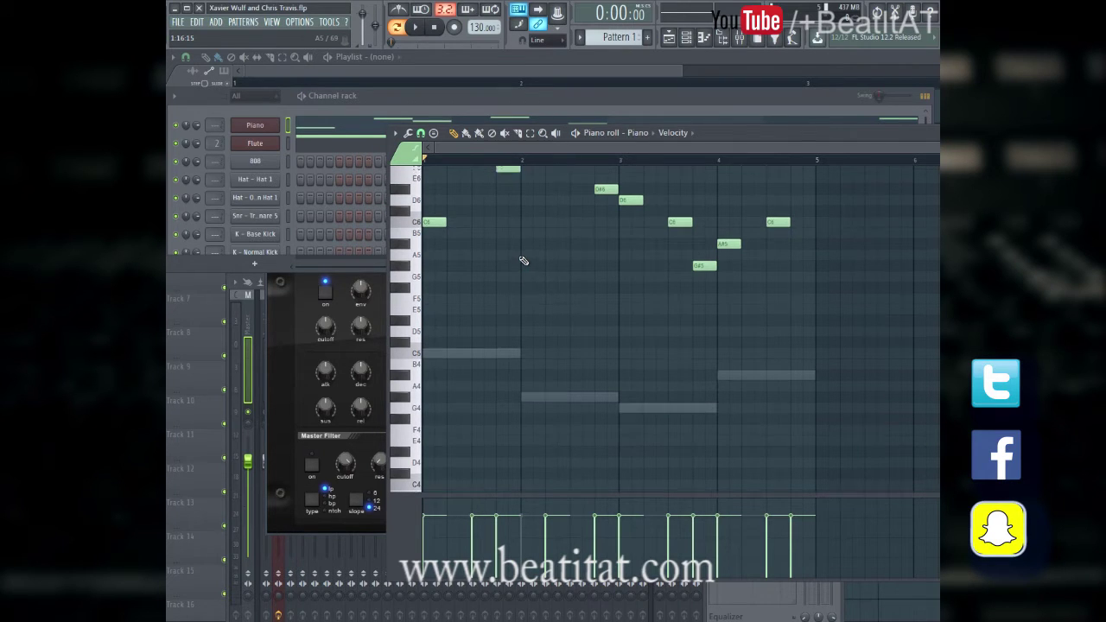
{"action": "scroll", "coordinate": [523, 294], "scroll_direction": "up", "scroll_amount": 3}
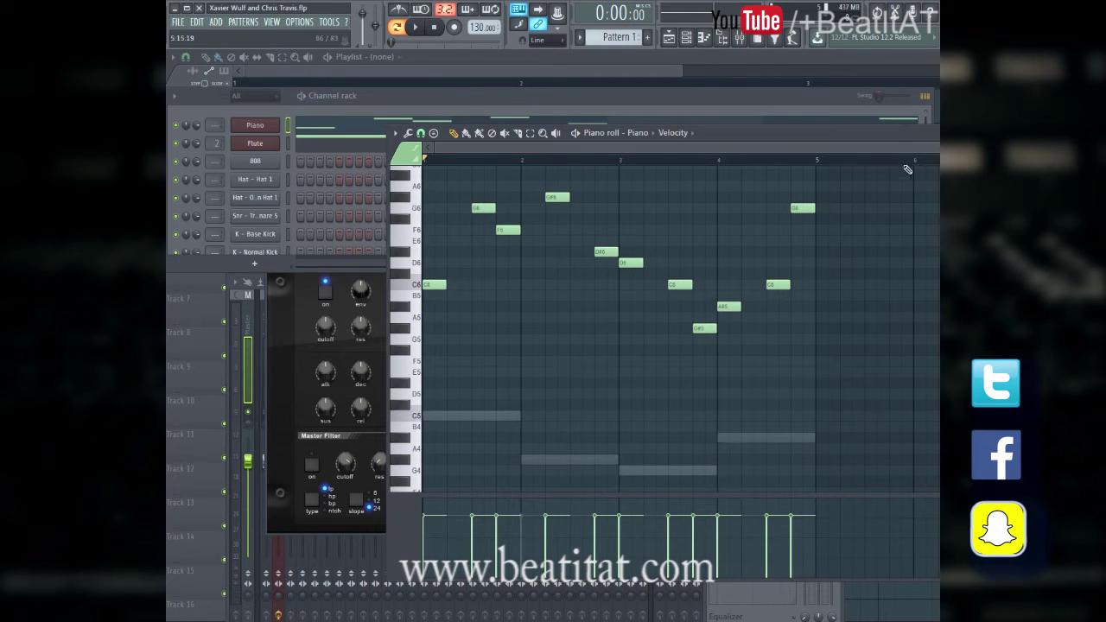
- Reposition the piano roll so the Piano and Flute channels are uncovered, and play the pattern
{"action": "left_click_drag", "start_coordinate": [892, 144], "coordinate": [867, 135]}
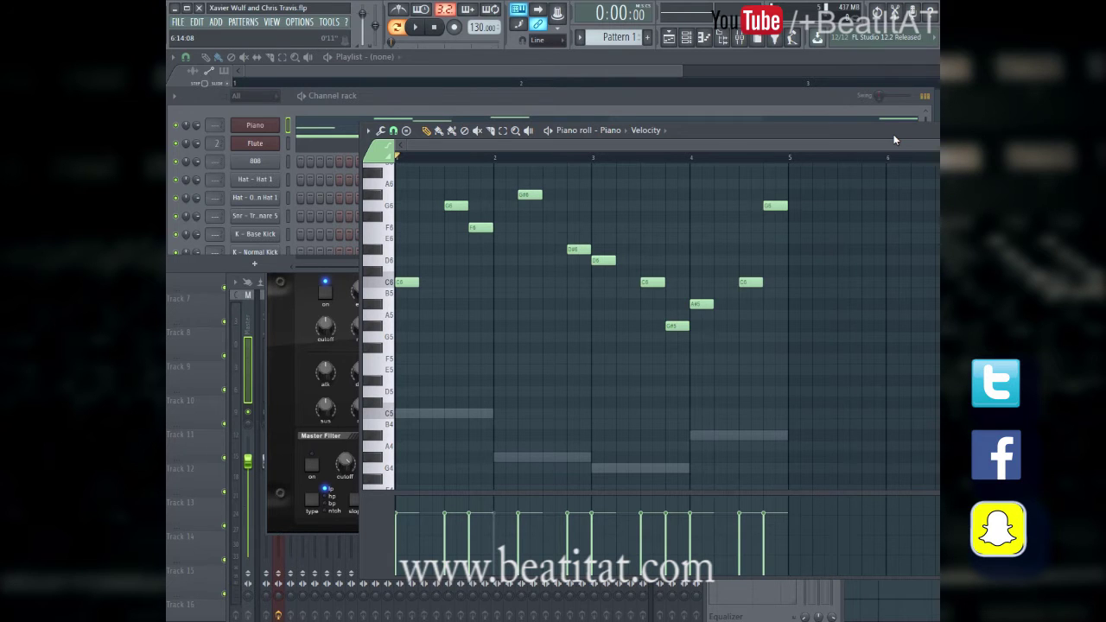
{"action": "left_click_drag", "start_coordinate": [692, 138], "coordinate": [616, 143]}
{"action": "key", "text": "space"}
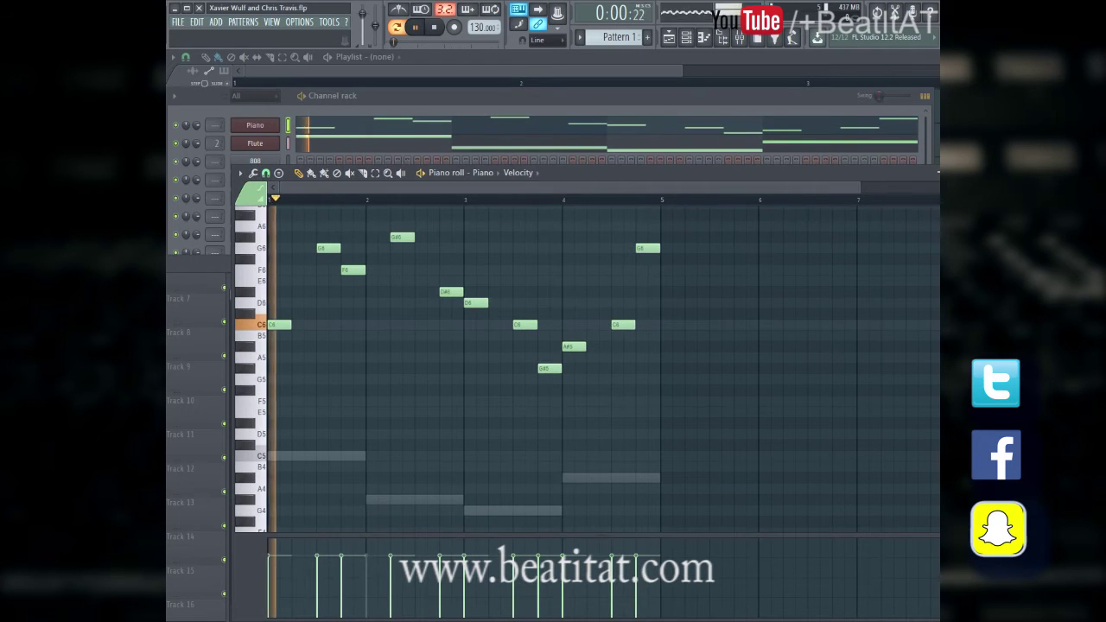
- Close the piano roll, enlarge the channel rack until all its channels show, and stop playback
{"action": "key", "text": "F7"}
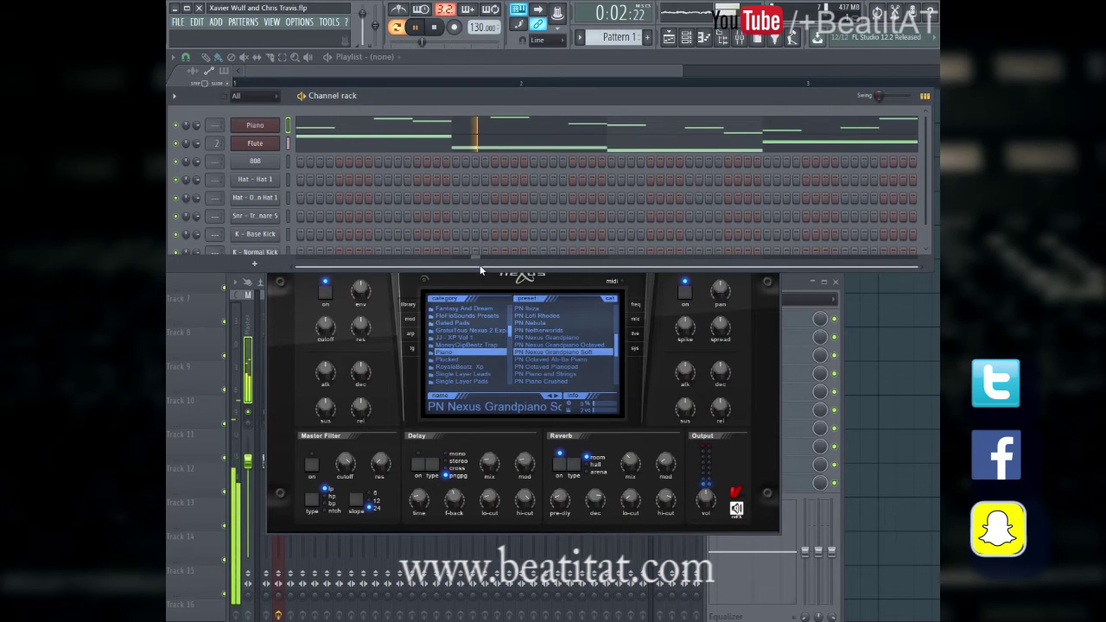
{"action": "left_click_drag", "start_coordinate": [496, 99], "coordinate": [498, 83]}
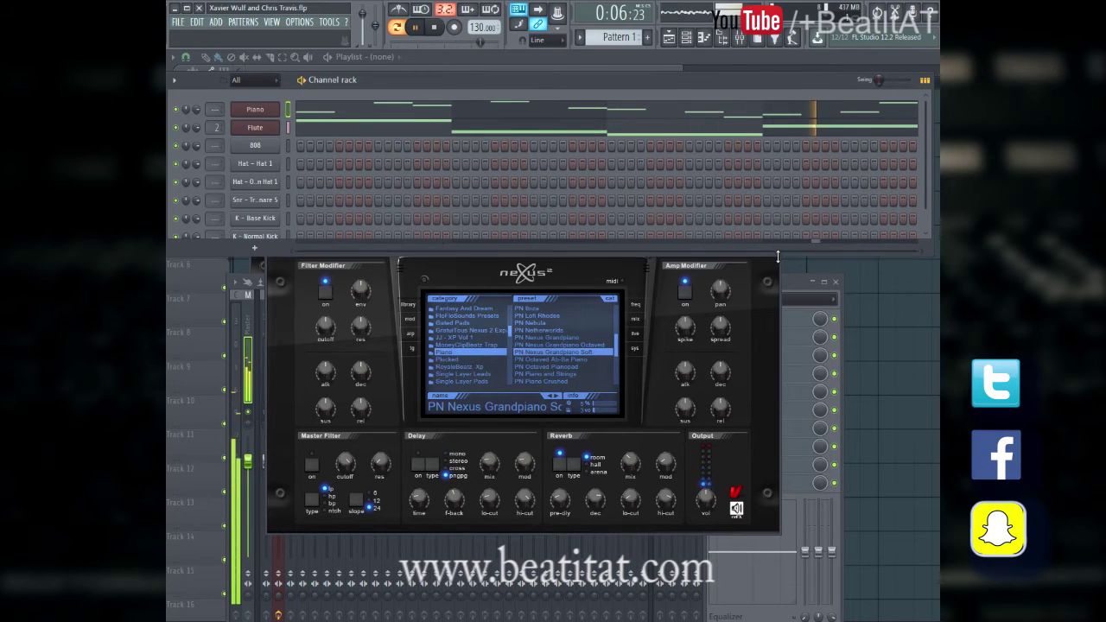
{"action": "left_click_drag", "start_coordinate": [778, 253], "coordinate": [777, 275]}
{"action": "key", "text": "space"}
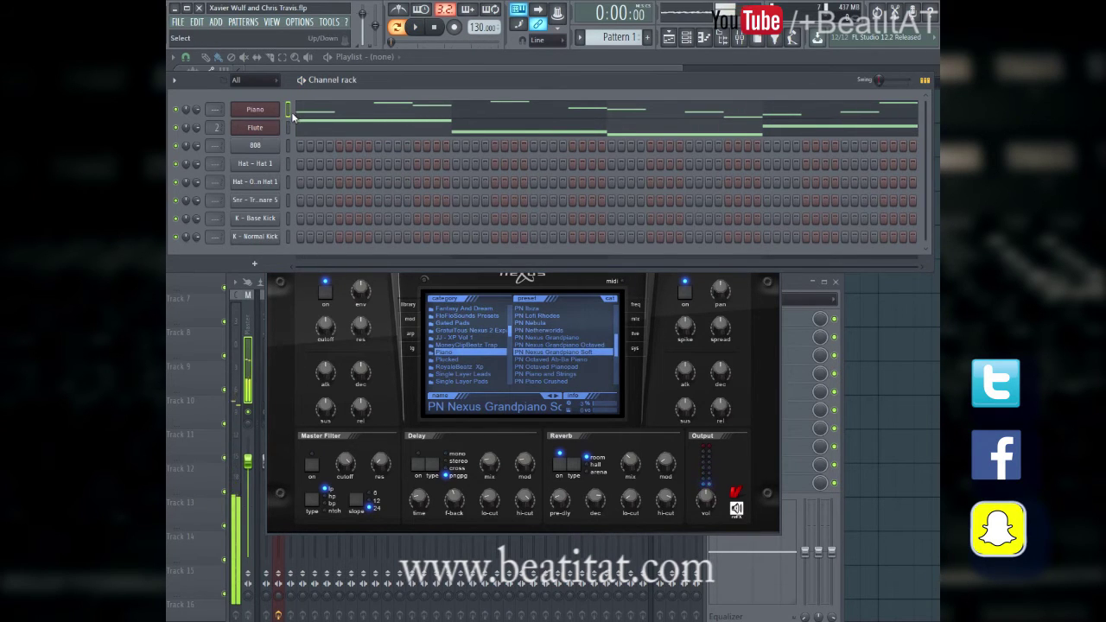
- Route the Piano channel to mixer insert 3 and name that insert Piano
{"action": "left_click_drag", "start_coordinate": [216, 110], "coordinate": [223, 87]}
{"action": "left_click", "coordinate": [740, 39]}
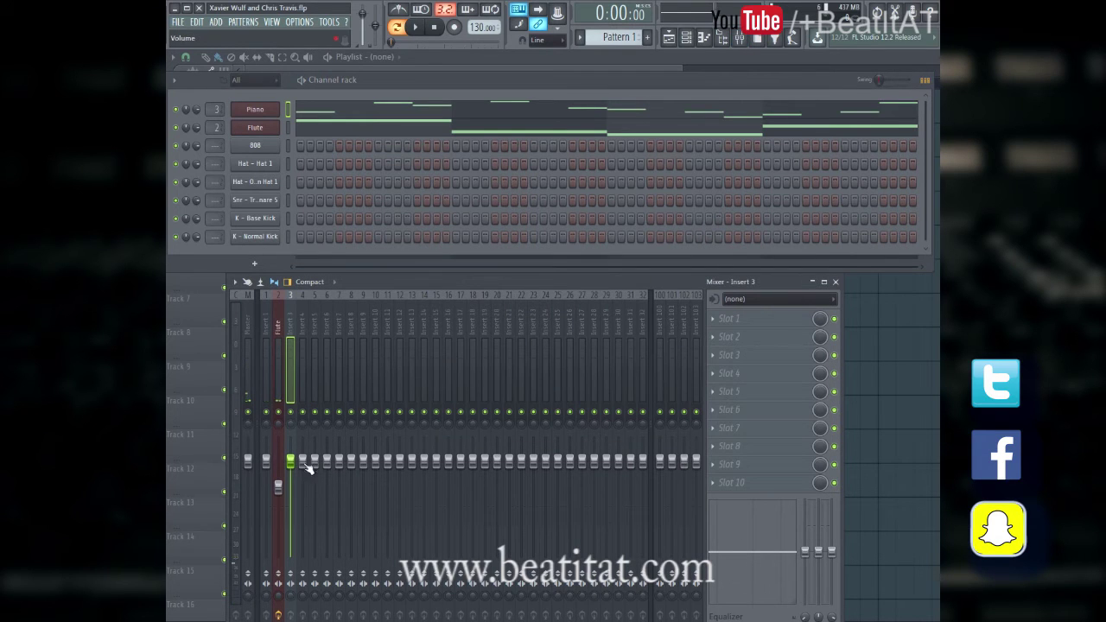
{"action": "double_click", "coordinate": [288, 384]}
{"action": "type", "text": "Piano"}
{"action": "key", "text": "Return"}
- Lower the Flute mixer track's volume slightly while the pattern plays, and stop playback
{"action": "key", "text": "space"}
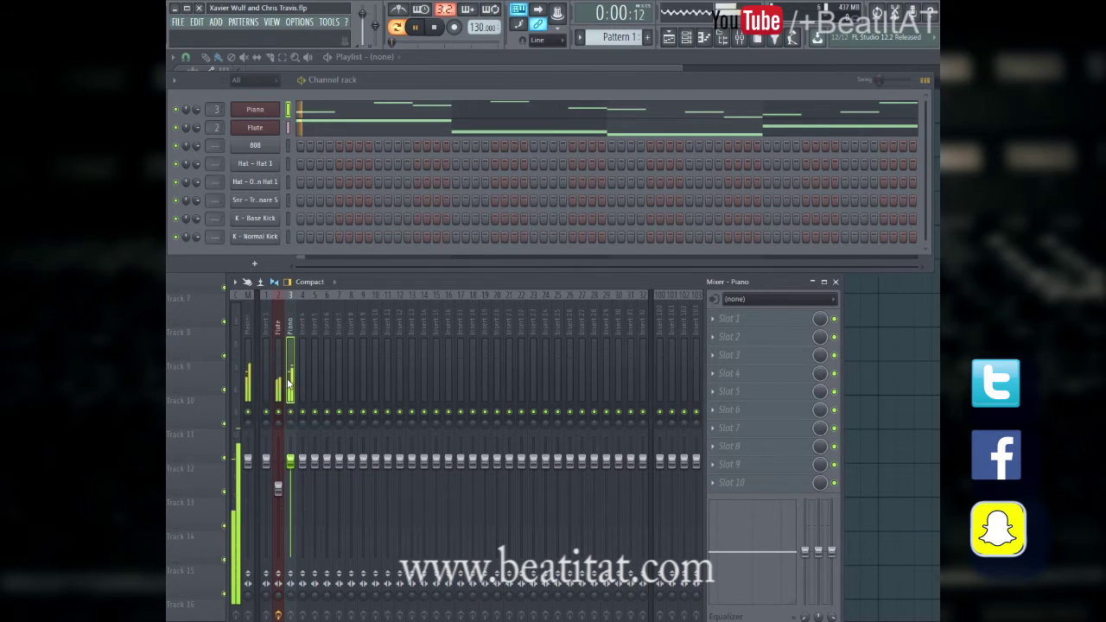
{"action": "left_click", "coordinate": [279, 494]}
{"action": "left_click_drag", "start_coordinate": [281, 499], "coordinate": [279, 508]}
{"action": "key", "text": "space"}
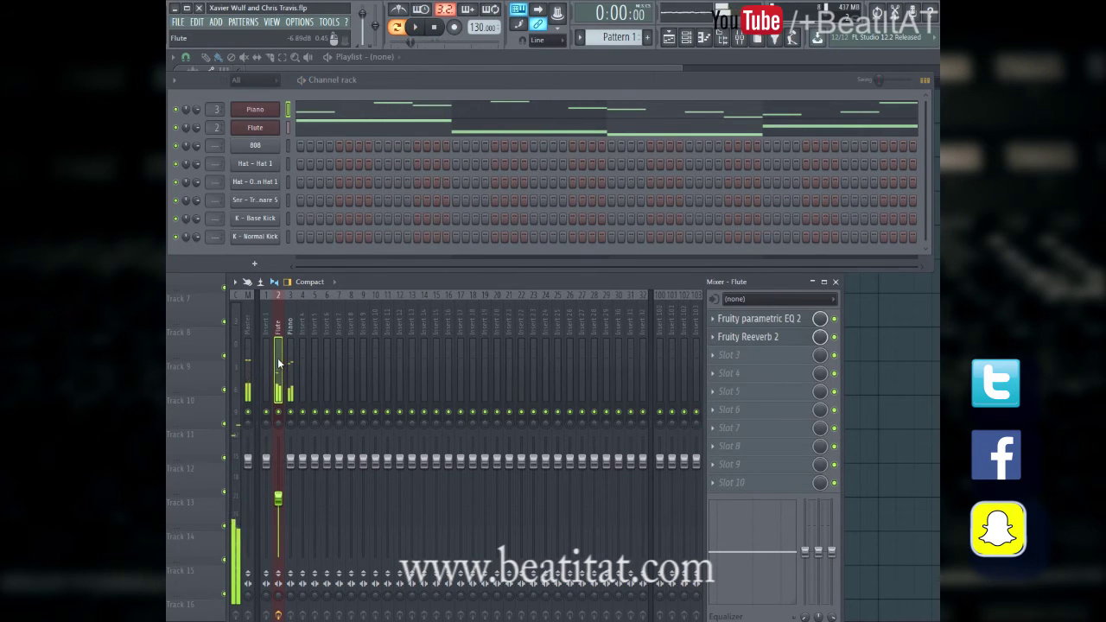
- Add Gross Beat to the Flute track's effect slot 3 and load a factory preset with a 1/2 Speed time slot
{"action": "left_click", "coordinate": [730, 354]}
{"action": "mouse_move", "coordinate": [729, 371]}
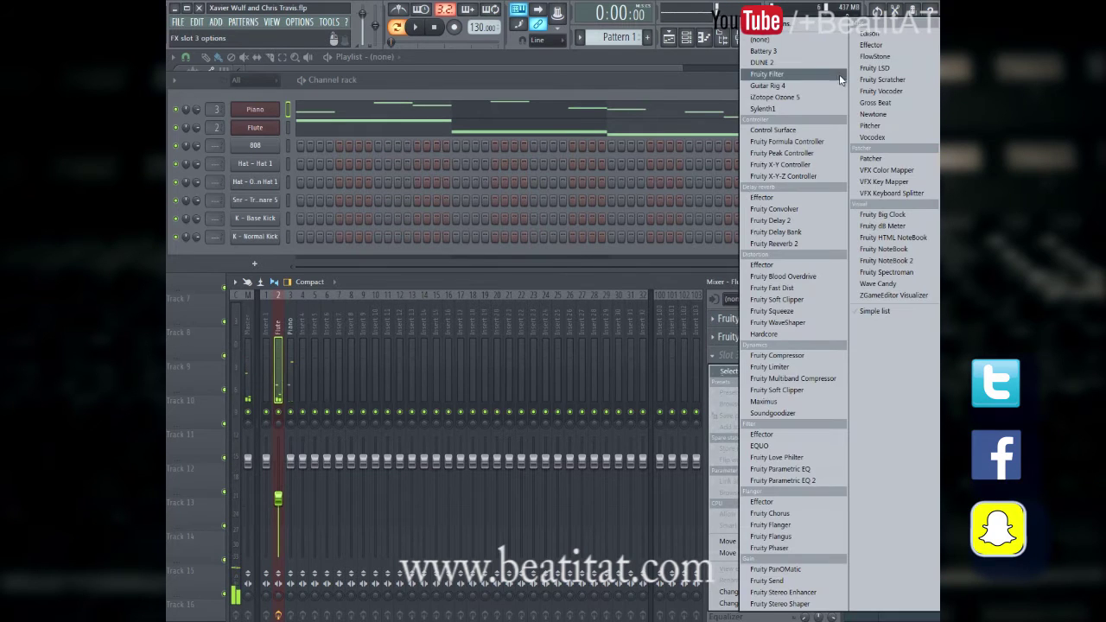
{"action": "left_click", "coordinate": [882, 102]}
{"action": "left_click", "coordinate": [188, 173]}
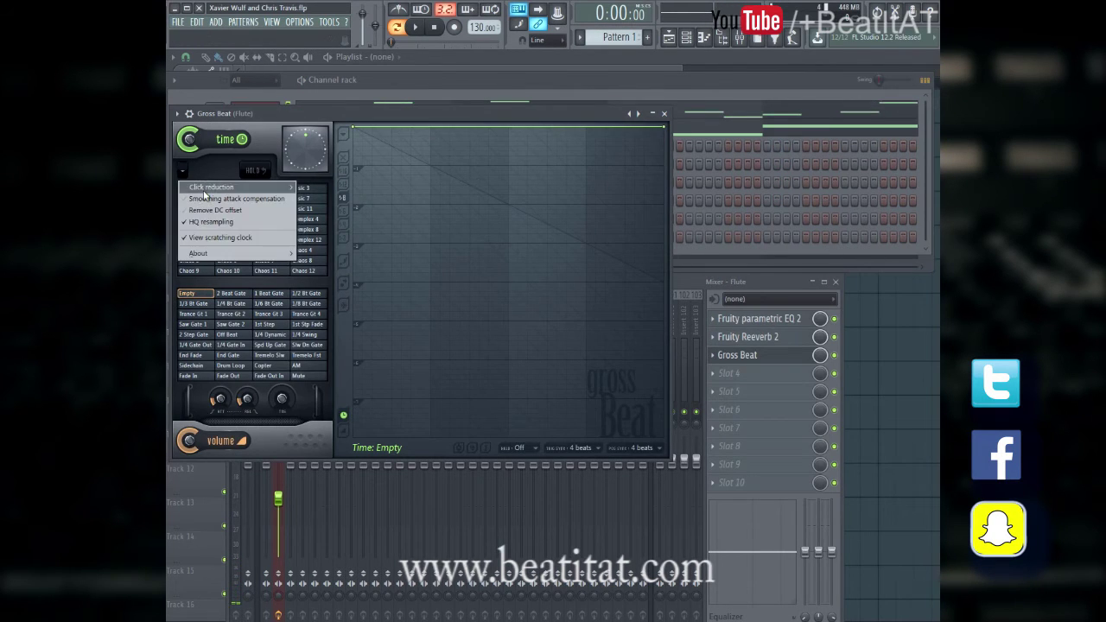
{"action": "mouse_move", "coordinate": [259, 186]}
{"action": "left_click", "coordinate": [321, 210]}
{"action": "left_click", "coordinate": [185, 121]}
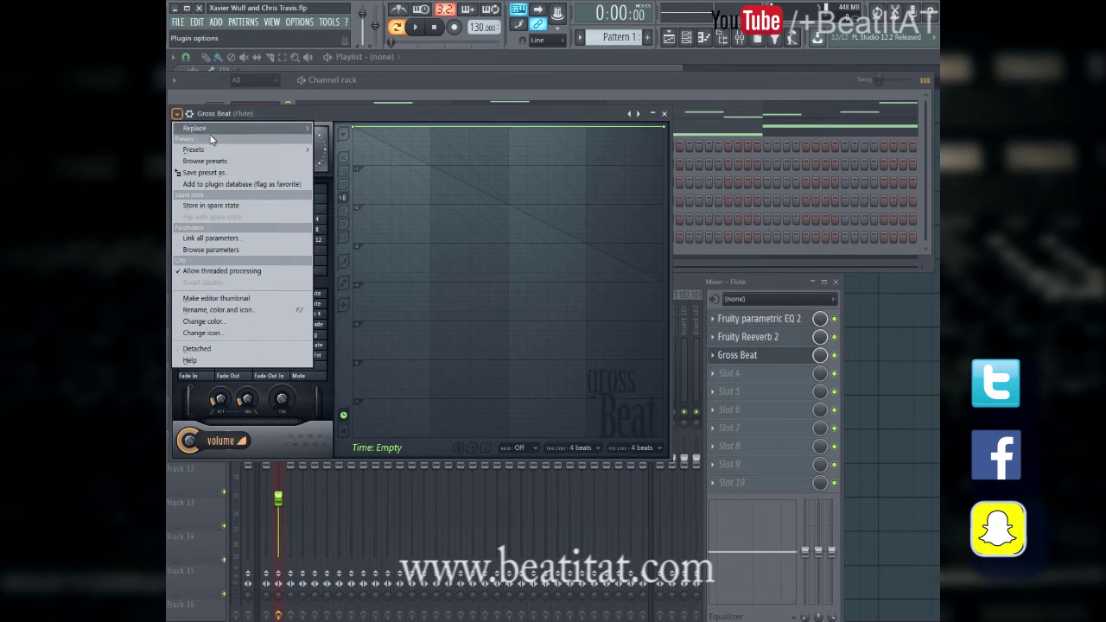
{"action": "mouse_move", "coordinate": [211, 145]}
{"action": "left_click", "coordinate": [358, 175]}
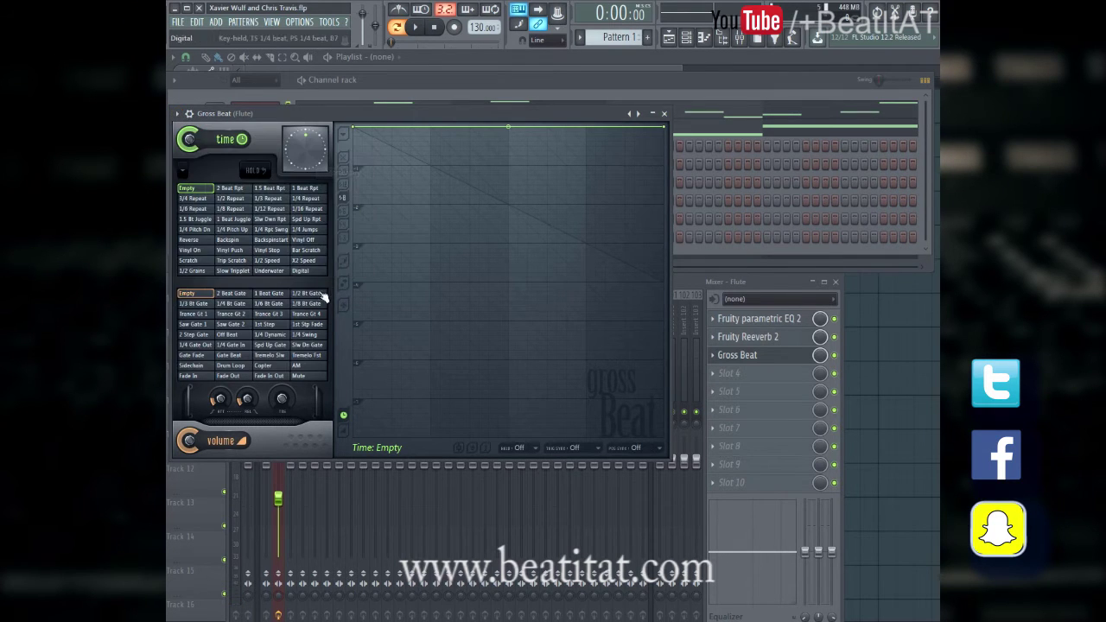
- Apply Gross Beat's 1/2 Speed time effect to the flute, start playback, and close the plugin
{"action": "left_click", "coordinate": [268, 261]}
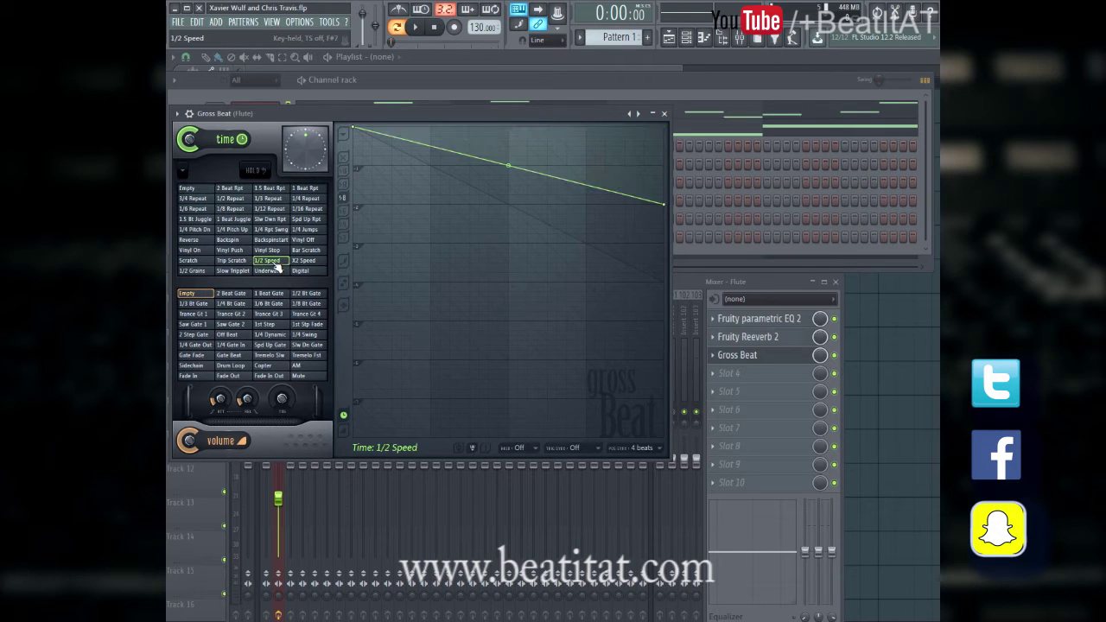
{"action": "key", "text": "space"}
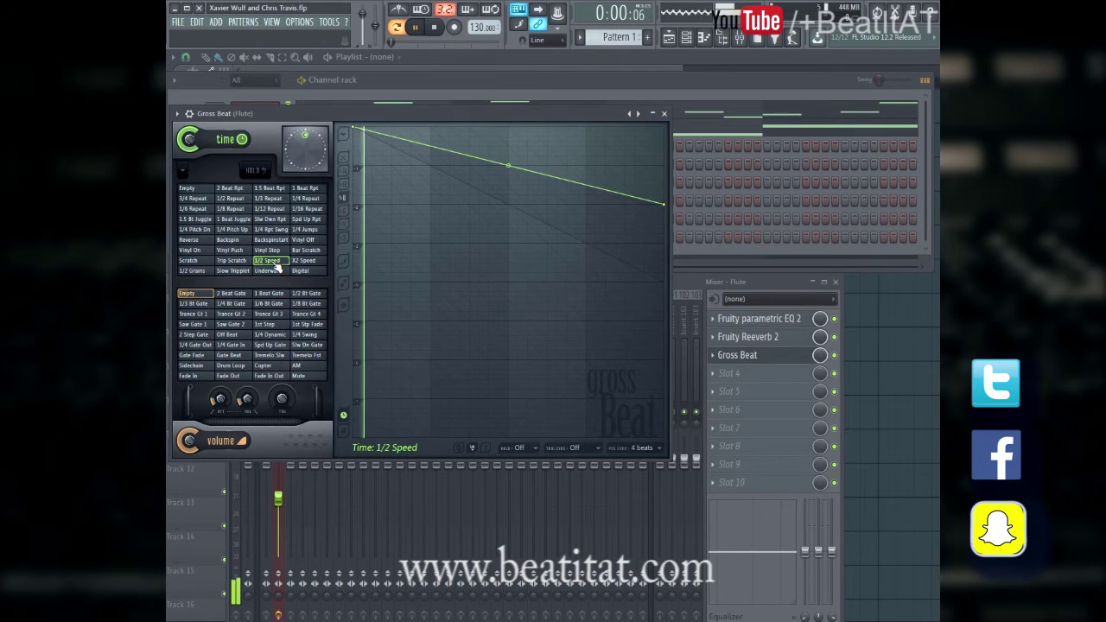
{"action": "left_click", "coordinate": [663, 113]}
- Set the Flute mixer track's volume to 68% and the Piano track's to 99%
{"action": "left_click_drag", "start_coordinate": [278, 499], "coordinate": [284, 489]}
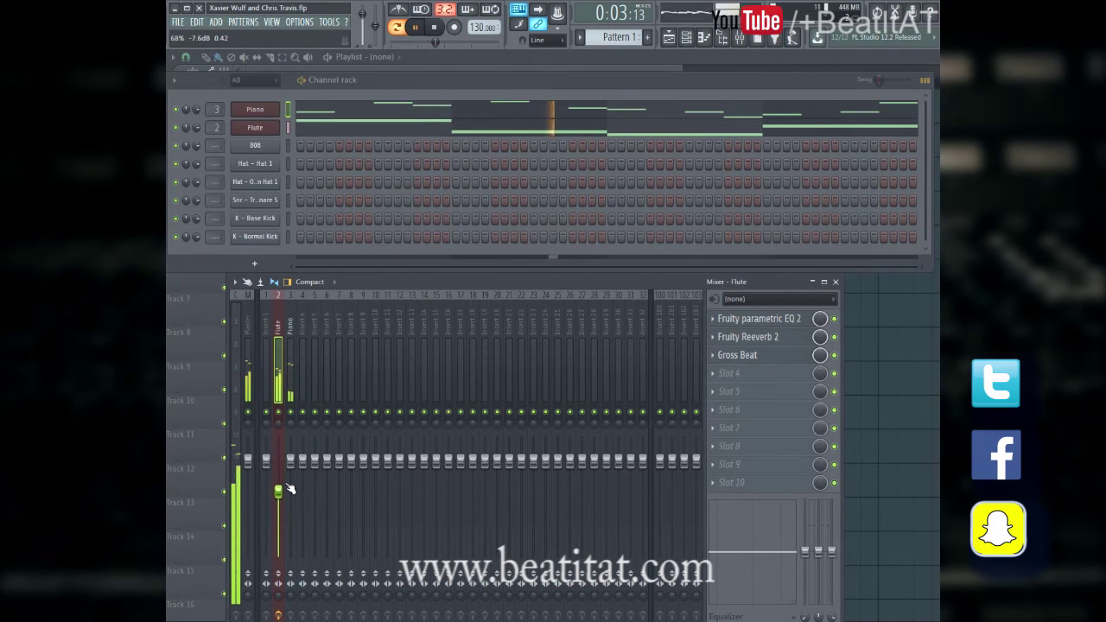
{"action": "left_click", "coordinate": [290, 461]}
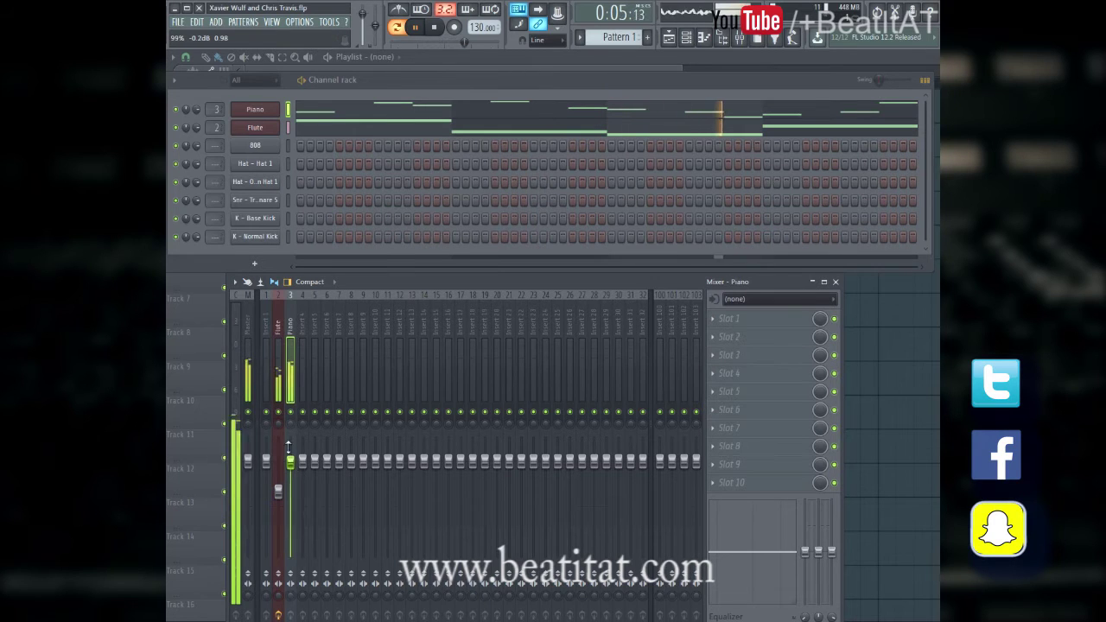
- Add Fruity parametric EQ 2 to the Piano track's first slot, cutting the lows, boosting the mids and slightly lowering the high shelf
{"action": "left_click", "coordinate": [729, 318]}
{"action": "left_click", "coordinate": [804, 480]}
{"action": "left_click_drag", "start_coordinate": [238, 220], "coordinate": [262, 245]}
{"action": "left_click_drag", "start_coordinate": [310, 213], "coordinate": [397, 216]}
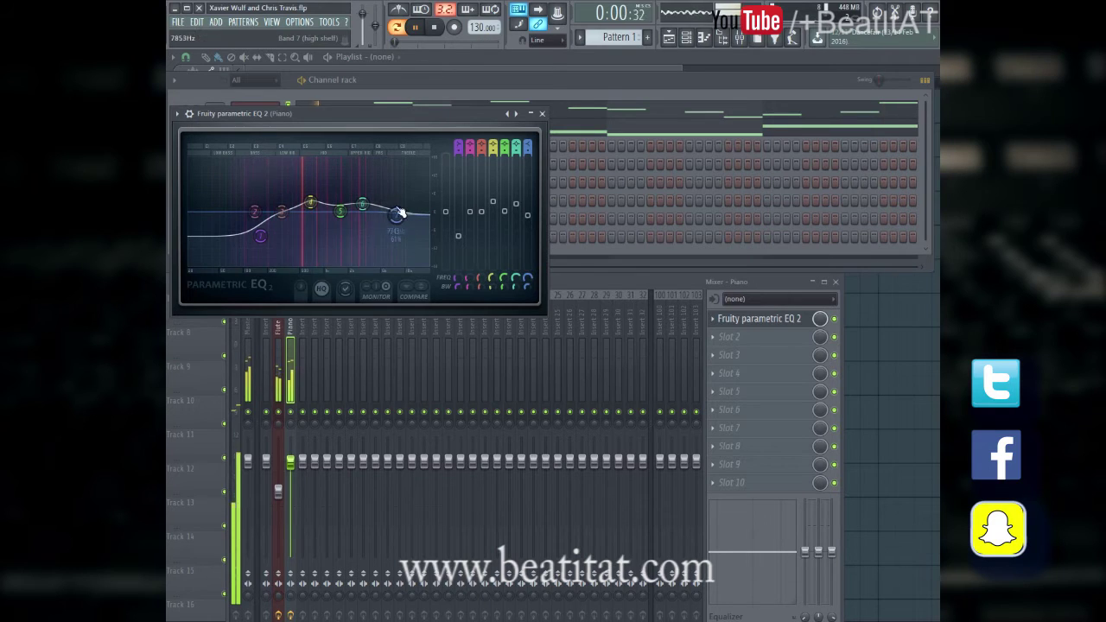
{"action": "left_click", "coordinate": [542, 113]}
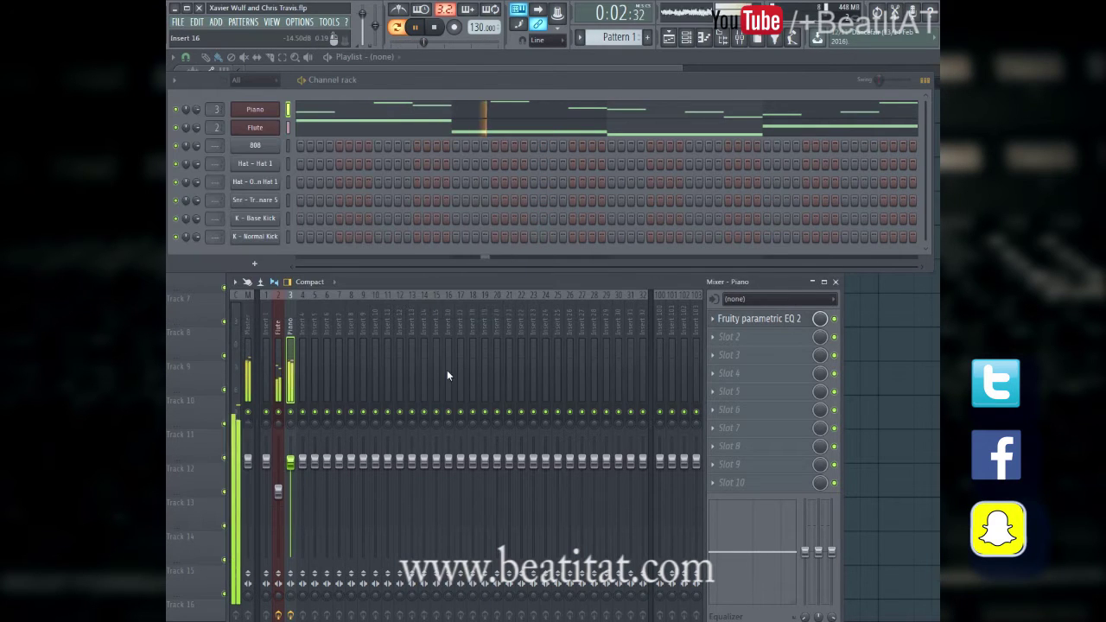
- Add Fruity Reeverb 2 to the Piano track's slot 2 and adjust its settings while the pattern plays
{"action": "left_click", "coordinate": [778, 344]}
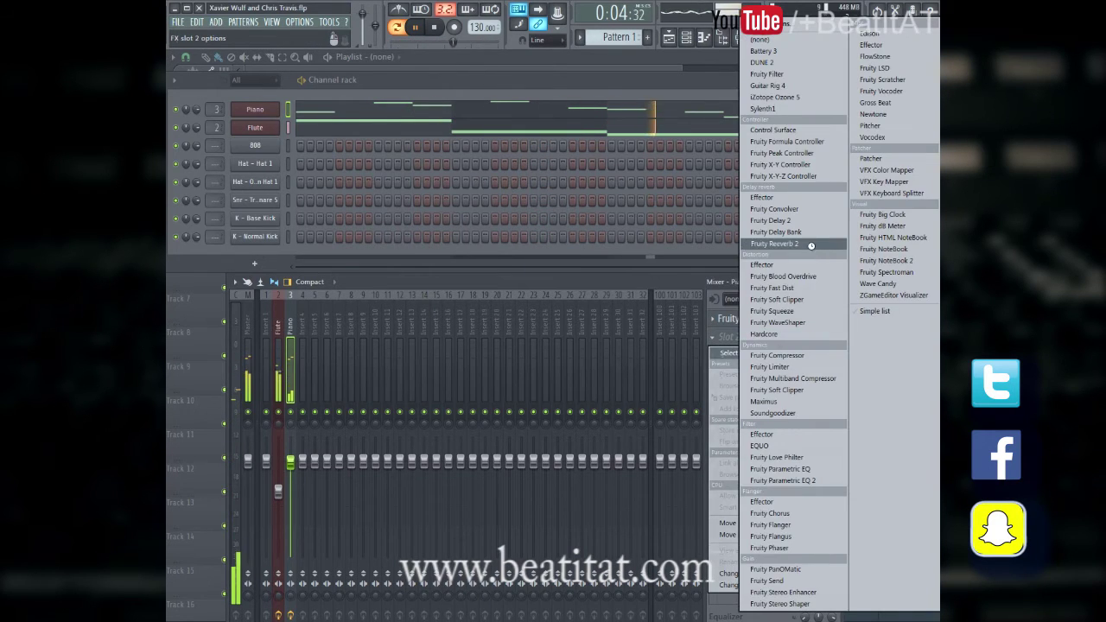
{"action": "left_click", "coordinate": [782, 247]}
{"action": "left_click_drag", "start_coordinate": [342, 190], "coordinate": [342, 173]}
{"action": "key", "text": "space"}
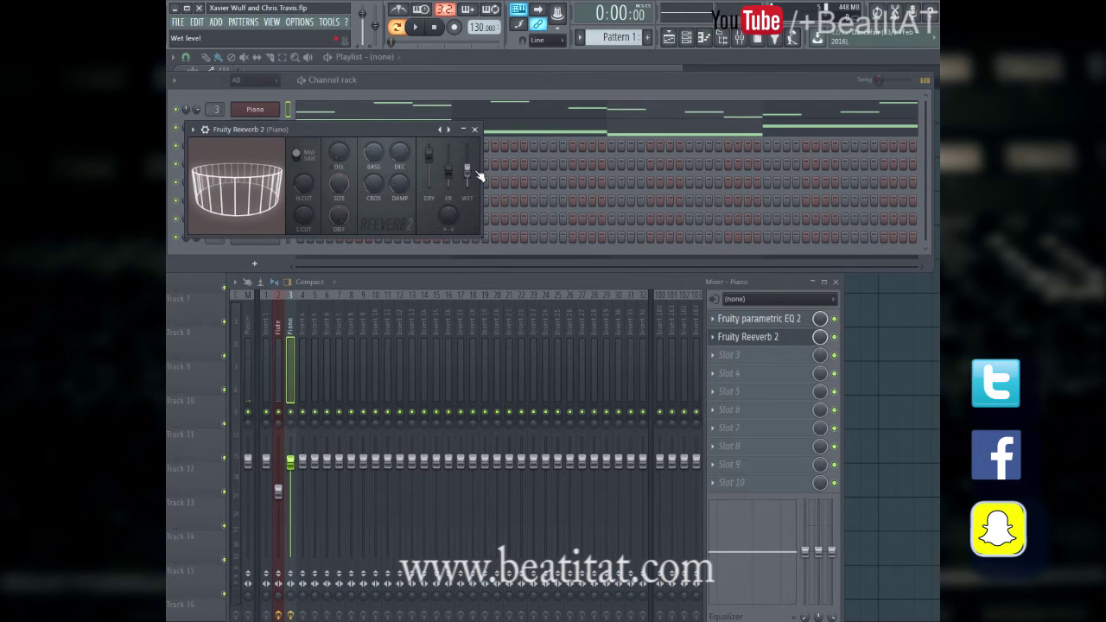
- Raise the piano reverb's early reflection level and adjust its wet level during playback
{"action": "left_click_drag", "start_coordinate": [477, 173], "coordinate": [448, 162]}
{"action": "key", "text": "space"}
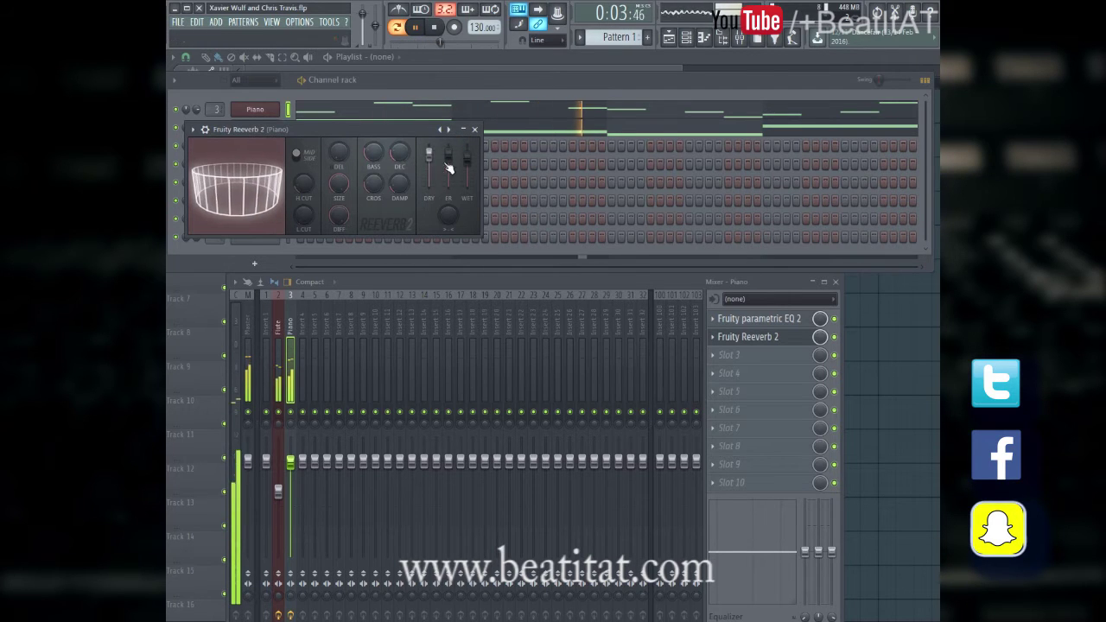
{"action": "left_click_drag", "start_coordinate": [466, 158], "coordinate": [468, 189]}
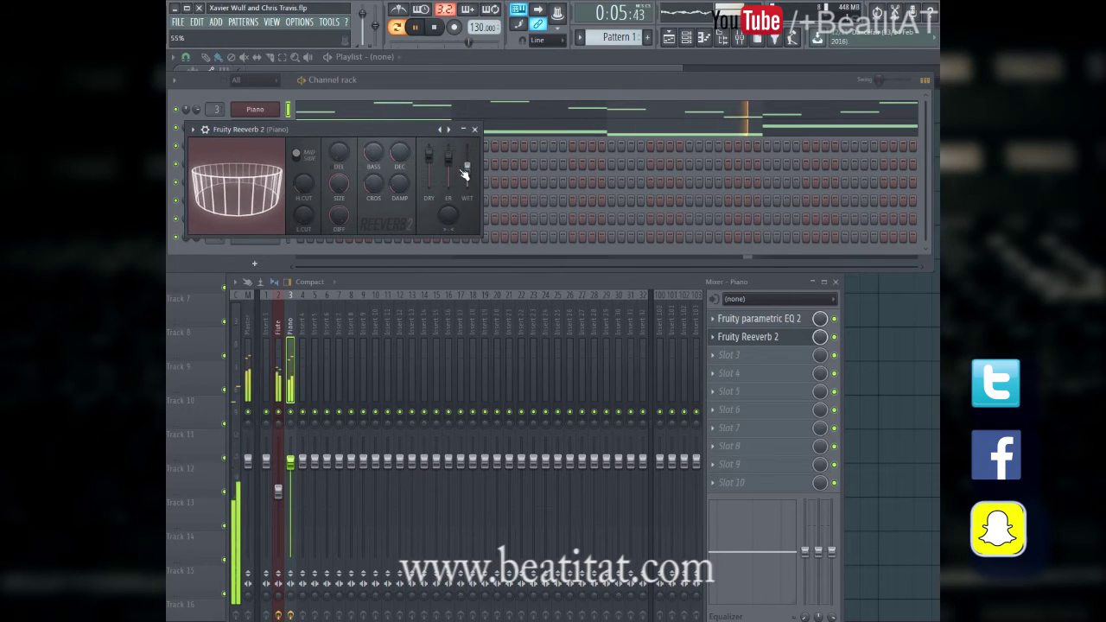
- Set the piano reverb's high cut to 8.7 kHz and its decay time to 4.8 sec
{"action": "left_click_drag", "start_coordinate": [374, 189], "coordinate": [375, 199]}
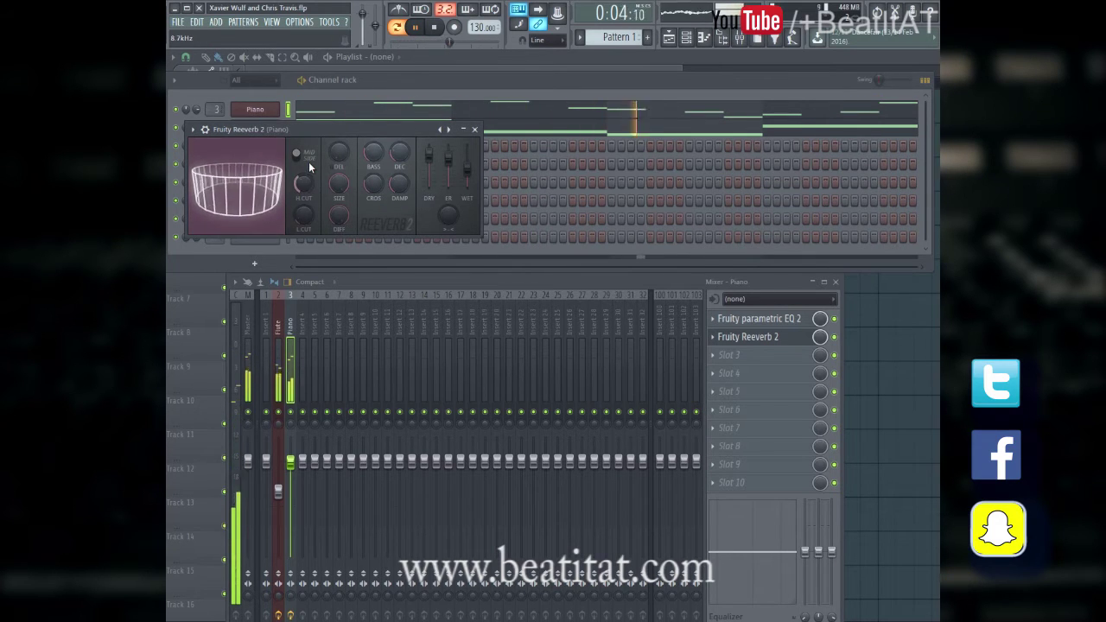
{"action": "key", "text": "space"}
{"action": "scroll", "coordinate": [398, 161], "scroll_direction": "up", "scroll_amount": 5}
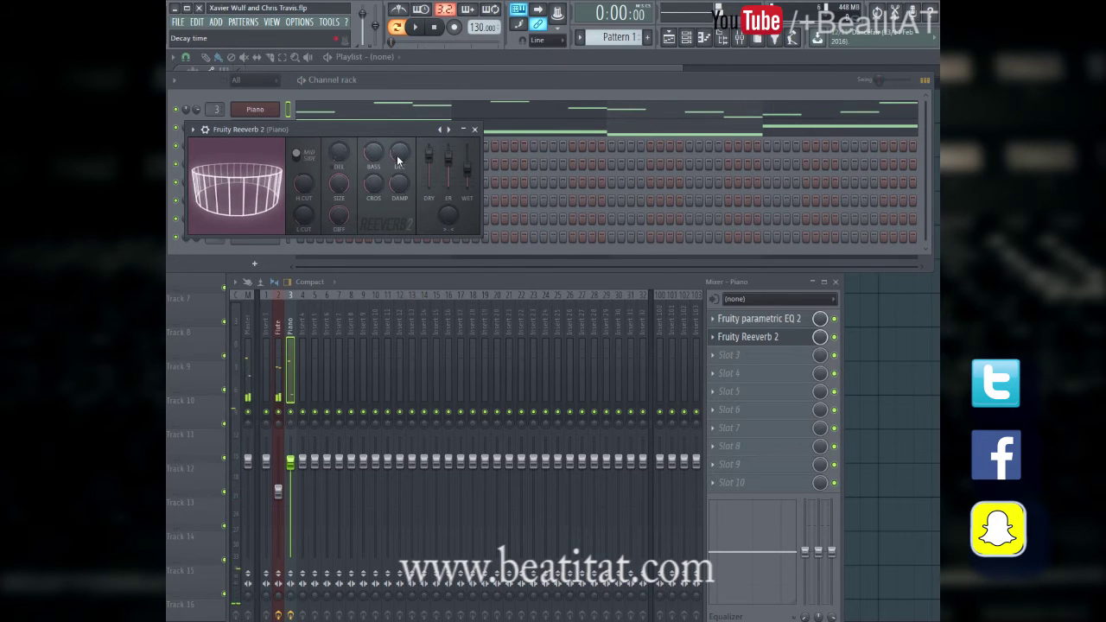
{"action": "scroll", "coordinate": [400, 159], "scroll_direction": "down", "scroll_amount": 1}
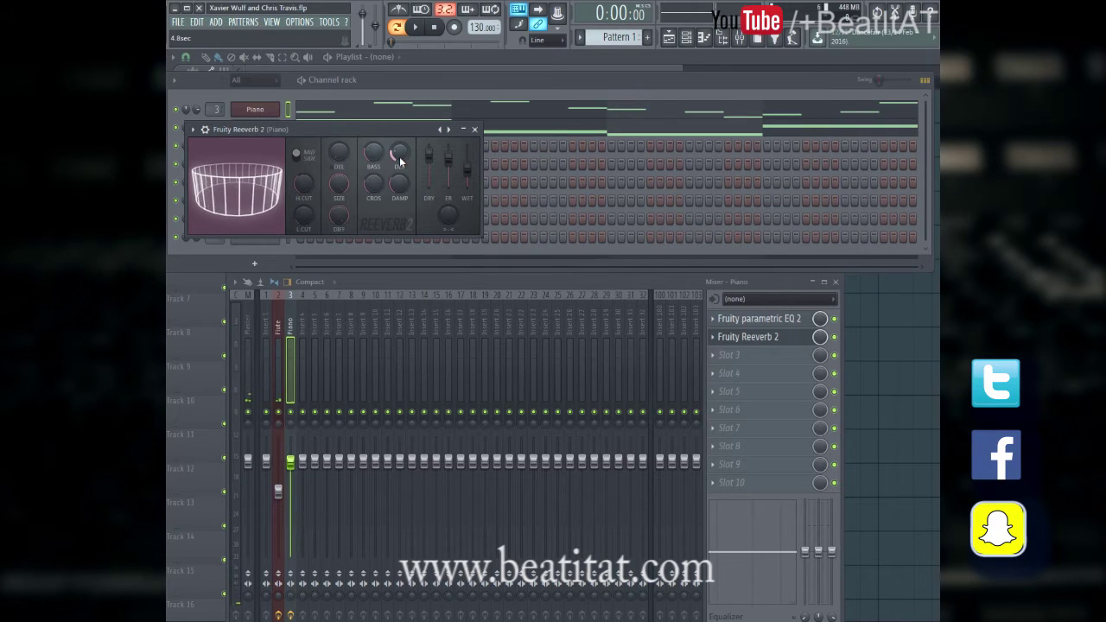
- Rebalance the piano reverb's dry, early reflection and wet levels during playback, close it, and replay the pattern briefly
{"action": "key", "text": "space"}
{"action": "left_click_drag", "start_coordinate": [400, 159], "coordinate": [346, 151]}
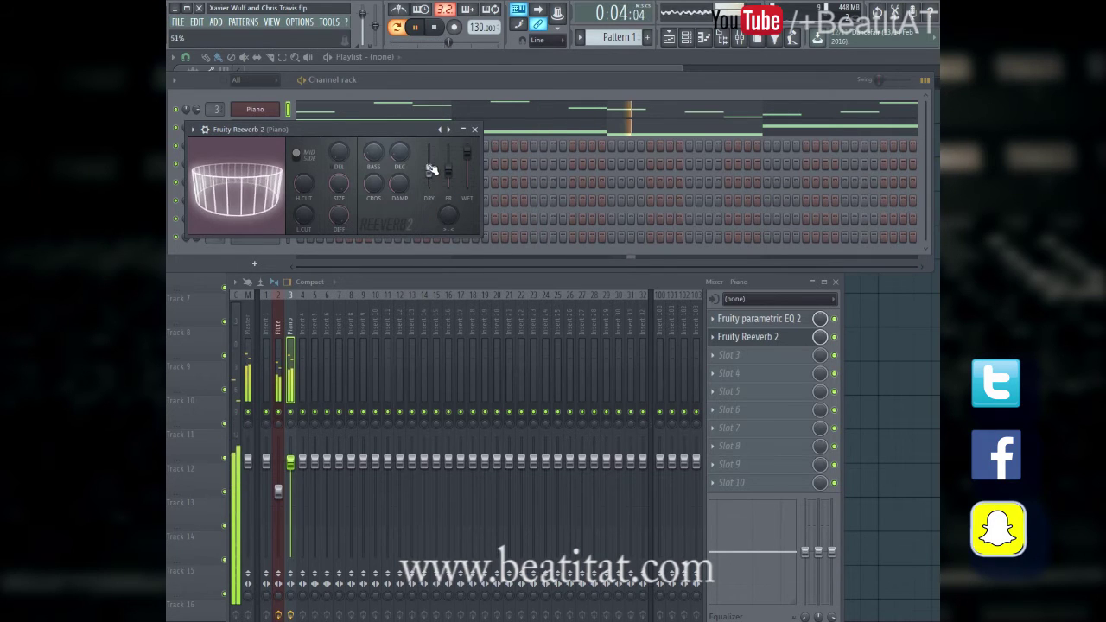
{"action": "left_click_drag", "start_coordinate": [439, 172], "coordinate": [460, 165]}
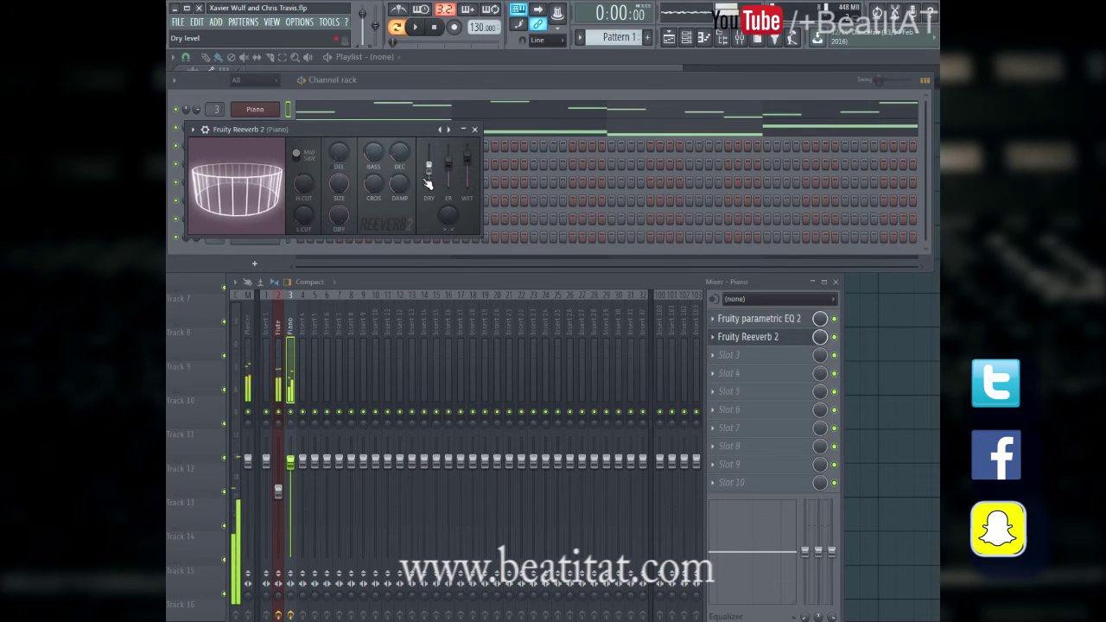
{"action": "key", "text": "space"}
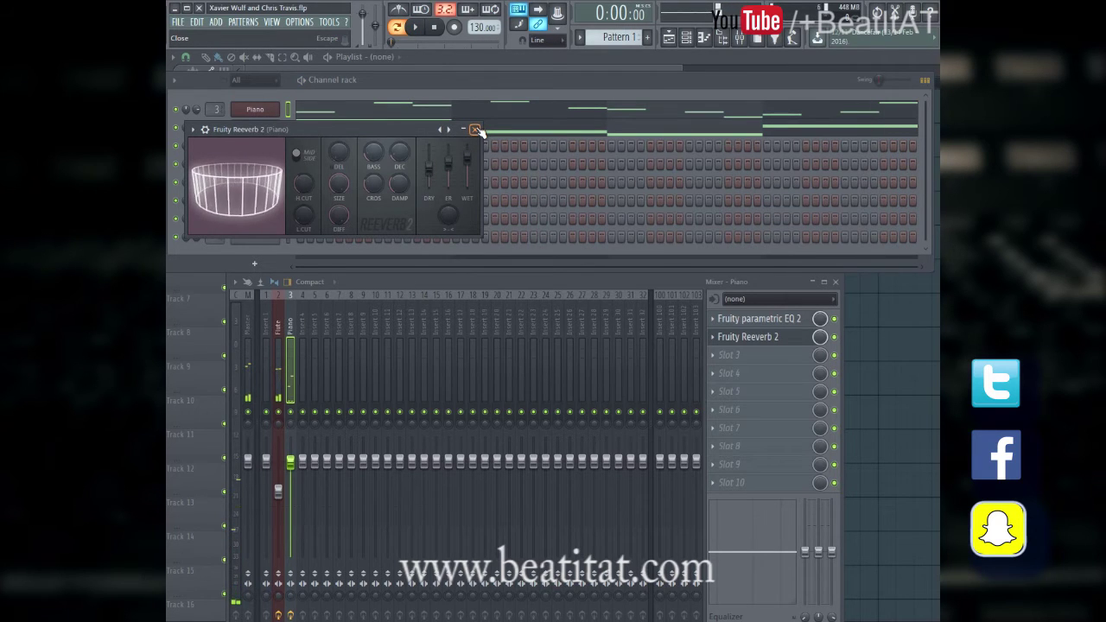
{"action": "left_click", "coordinate": [475, 130]}
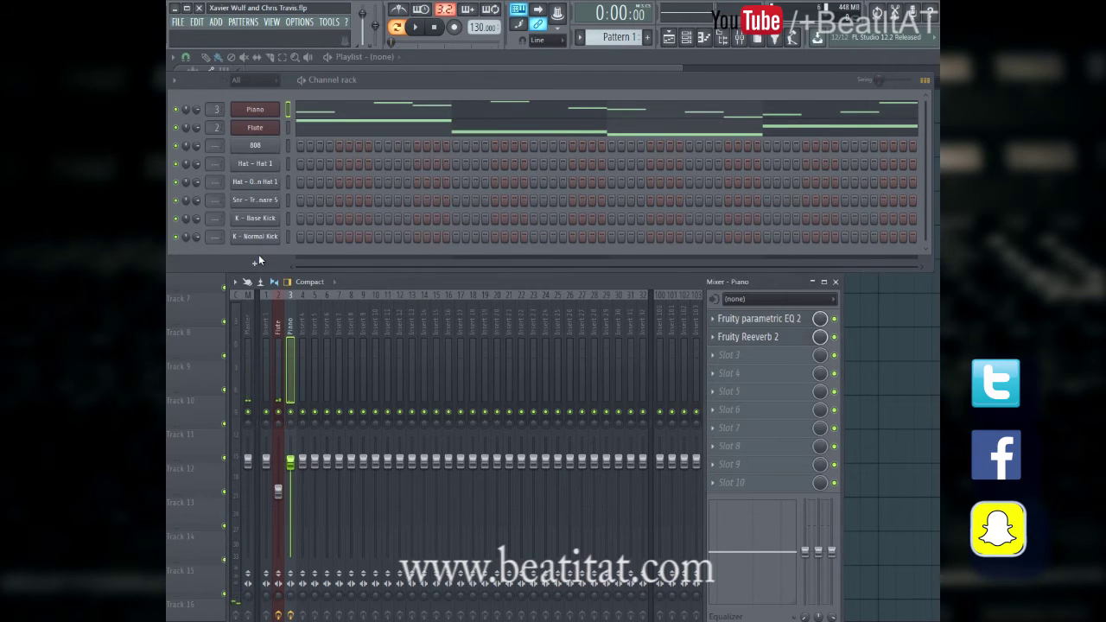
{"action": "key", "text": "space"}
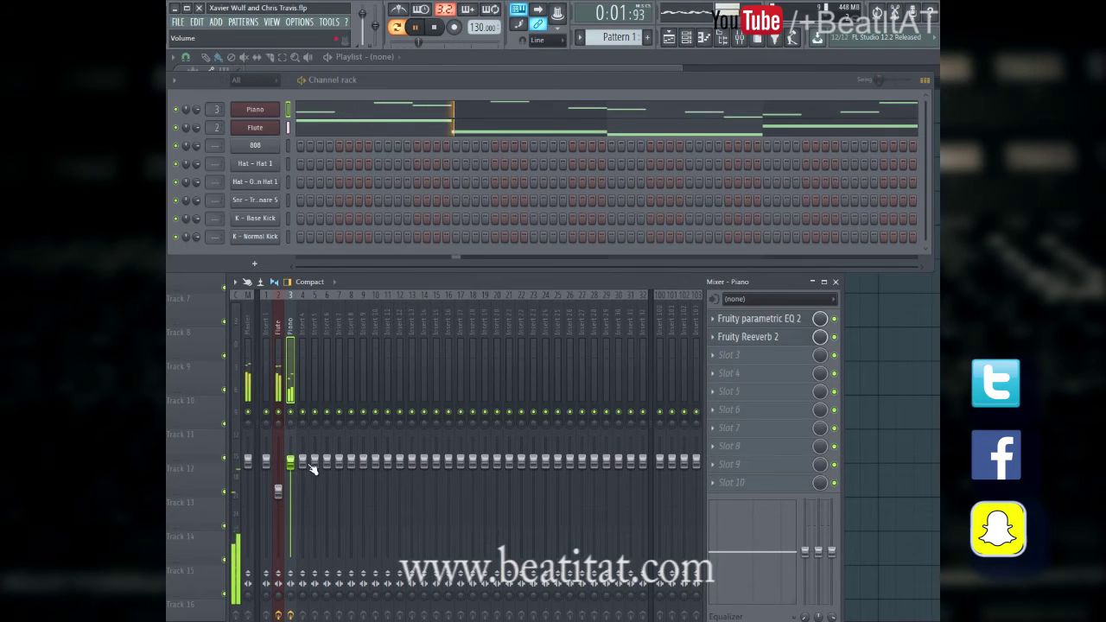
{"action": "key", "text": "space"}
- Bring up the Playlist and place a Pattern 1 clip at bar 1 of Track 1
{"action": "key", "text": "F5"}
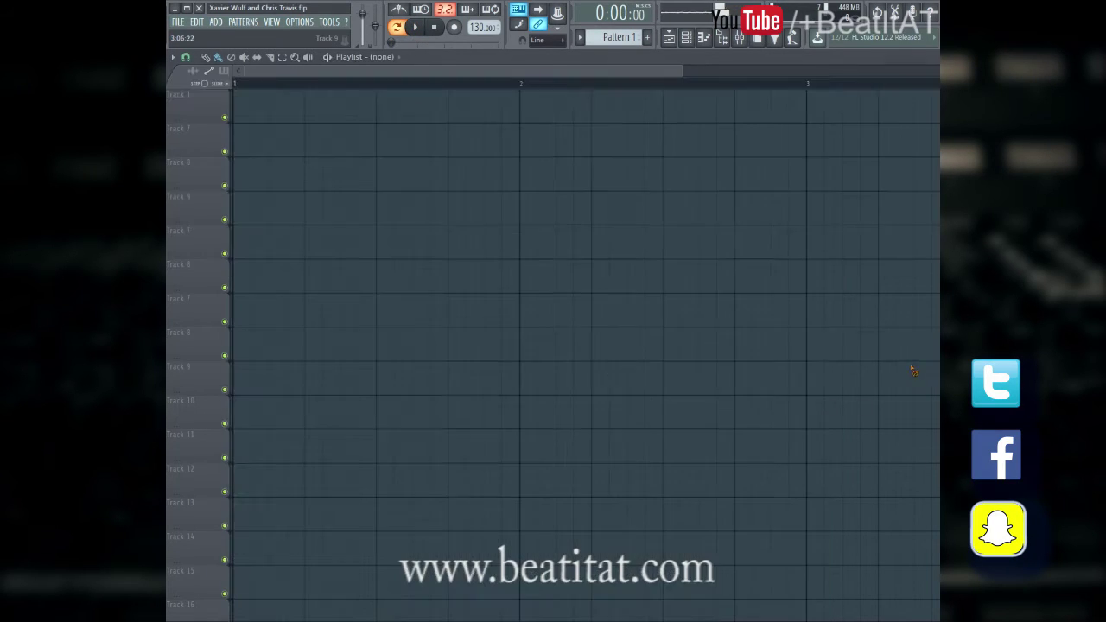
{"action": "left_click", "coordinate": [396, 57]}
{"action": "left_click", "coordinate": [397, 81]}
{"action": "left_click", "coordinate": [615, 126]}
{"action": "left_click_drag", "start_coordinate": [630, 126], "coordinate": [255, 100]}
{"action": "scroll", "coordinate": [536, 165], "scroll_direction": "down", "scroll_amount": 4}
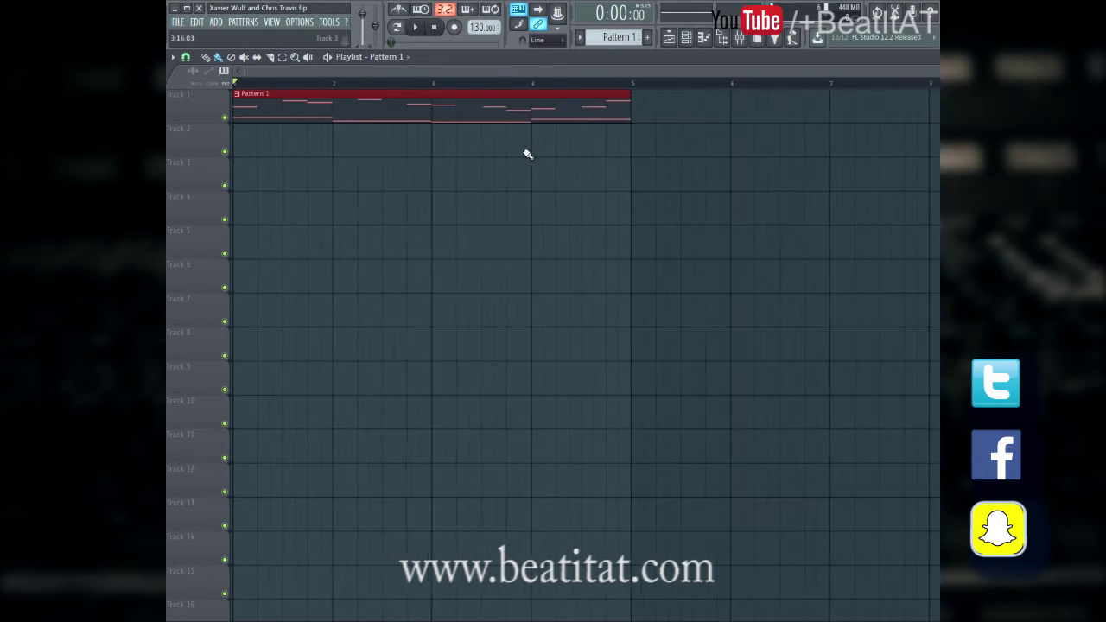
- Split Pattern 1 by channel and move the Piano clip to bar 9 on Track 2
{"action": "left_click", "coordinate": [579, 38]}
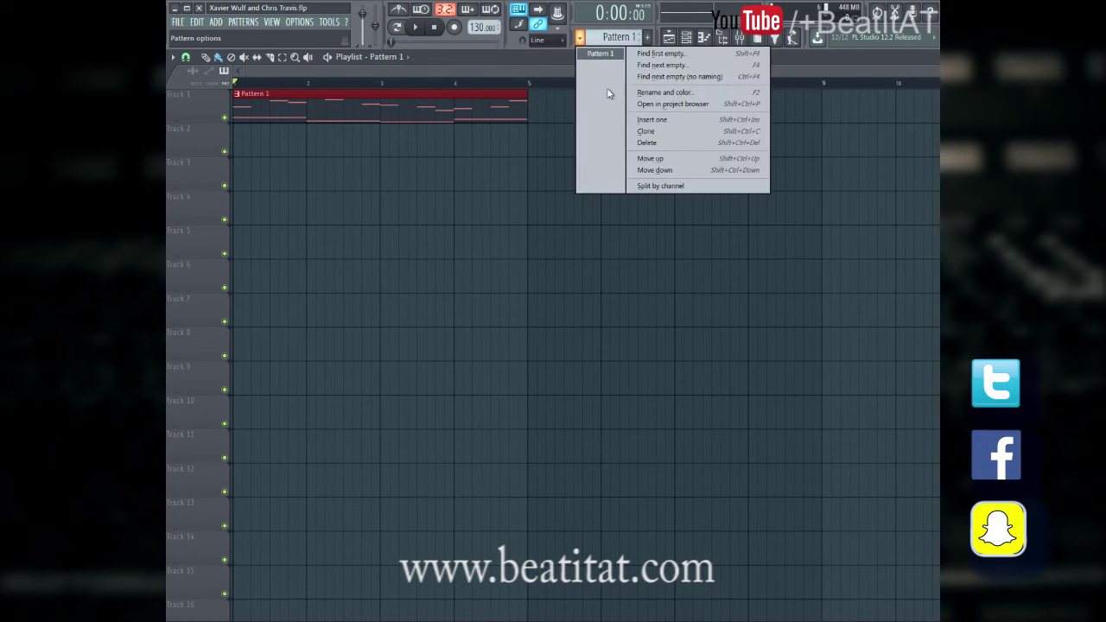
{"action": "left_click", "coordinate": [656, 183]}
{"action": "left_click_drag", "start_coordinate": [396, 166], "coordinate": [693, 165]}
{"action": "scroll", "coordinate": [692, 165], "scroll_direction": "down", "scroll_amount": 1}
{"action": "scroll", "coordinate": [692, 165], "scroll_direction": "down", "scroll_amount": 1}
{"action": "left_click_drag", "start_coordinate": [615, 144], "coordinate": [797, 145]}
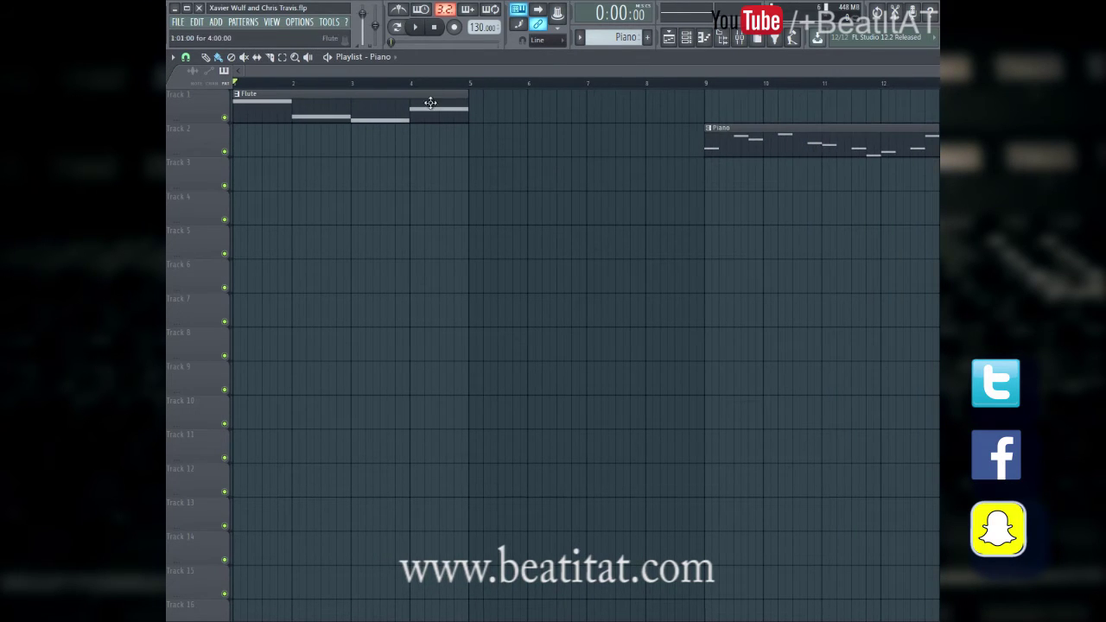
- Add Flute clips at bars 5, 9 and 13 on Track 1
{"action": "left_click", "coordinate": [478, 108]}
{"action": "scroll", "coordinate": [524, 113], "scroll_direction": "down", "scroll_amount": 2}
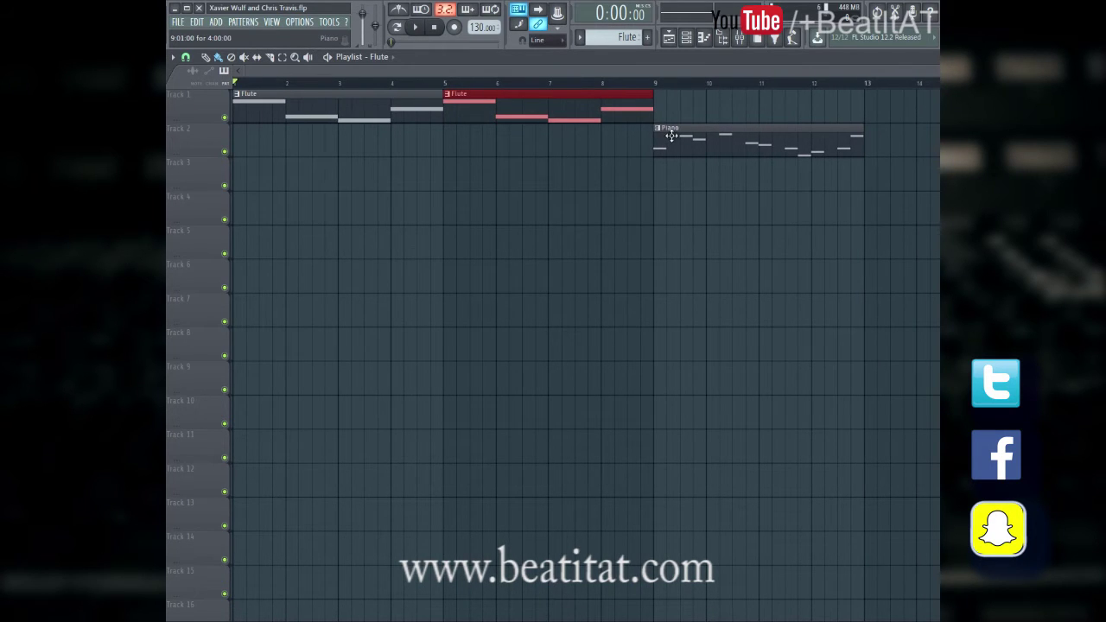
{"action": "left_click", "coordinate": [662, 105]}
{"action": "left_click", "coordinate": [873, 116]}
- Add a second Piano clip at bar 13 on Track 2
{"action": "left_click", "coordinate": [852, 141]}
{"action": "left_click", "coordinate": [899, 148]}
{"action": "scroll", "coordinate": [605, 216], "scroll_direction": "down", "scroll_amount": 1}
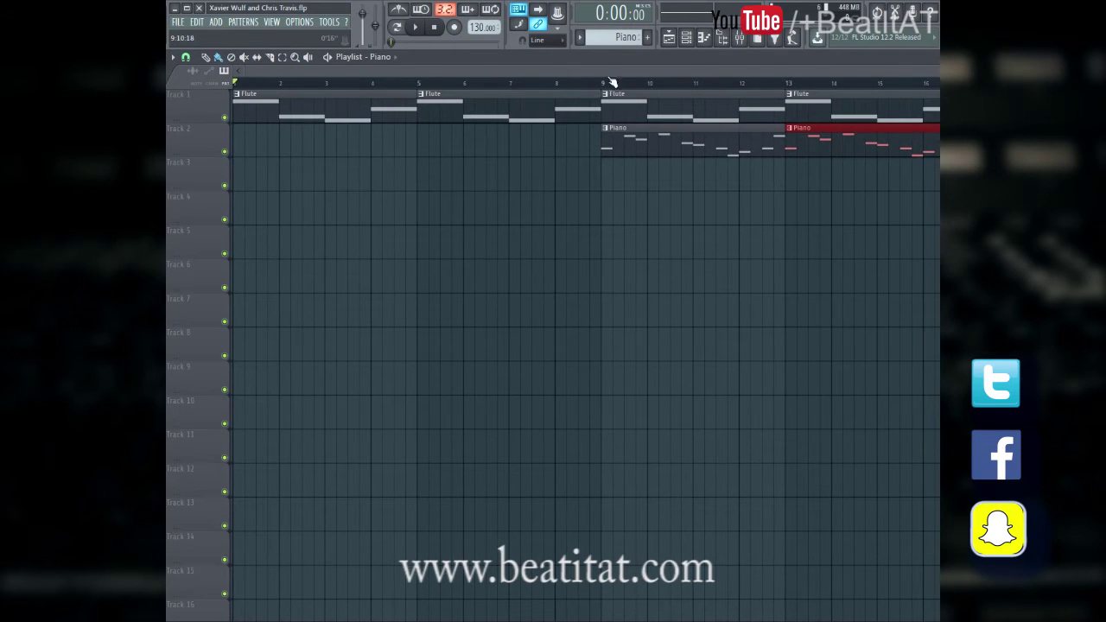
{"action": "scroll", "coordinate": [624, 86], "scroll_direction": "right", "scroll_amount": 8}
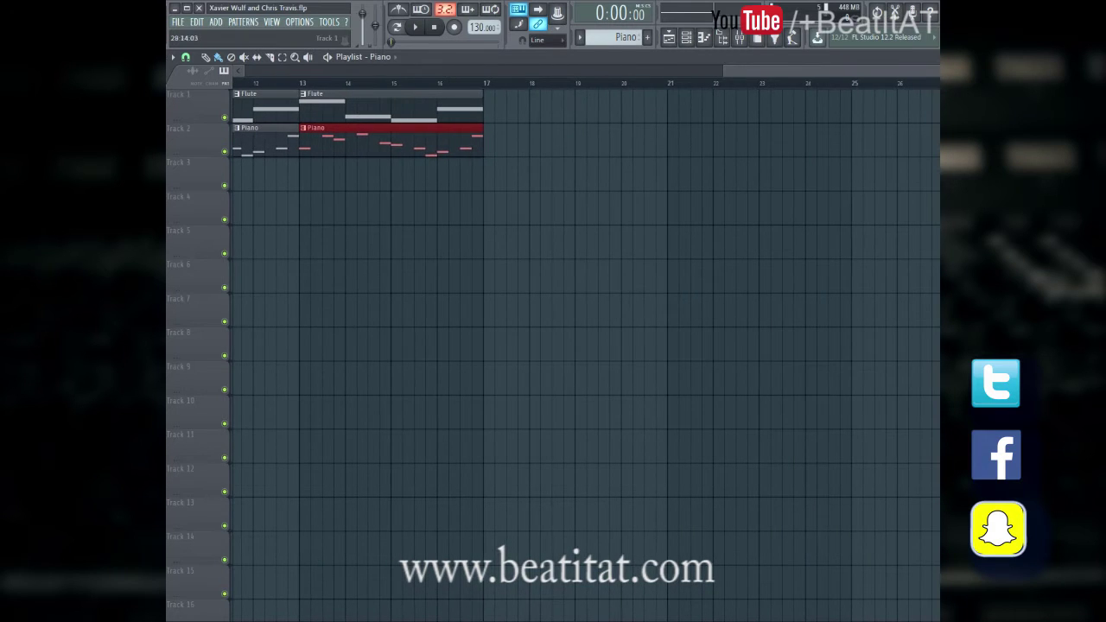
- Duplicate the two Piano clips on Track 2 so the copies start at bars 17 and 21, and play back the arrangement briefly
{"action": "left_click_drag", "start_coordinate": [731, 76], "coordinate": [316, 71]}
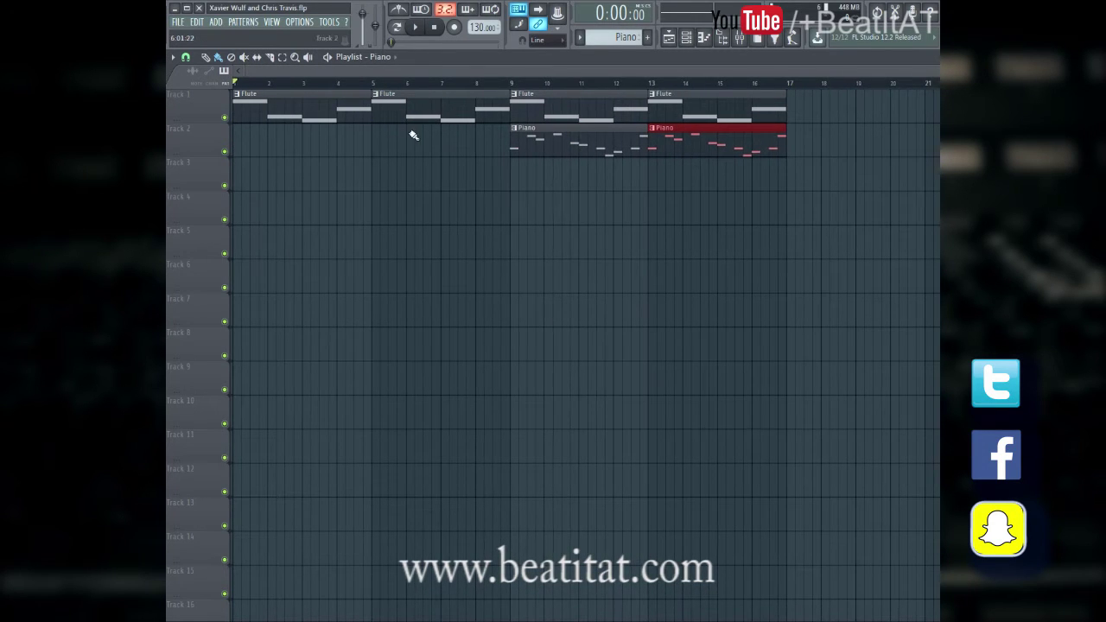
{"action": "left_click_drag", "start_coordinate": [545, 142], "coordinate": [732, 147]}
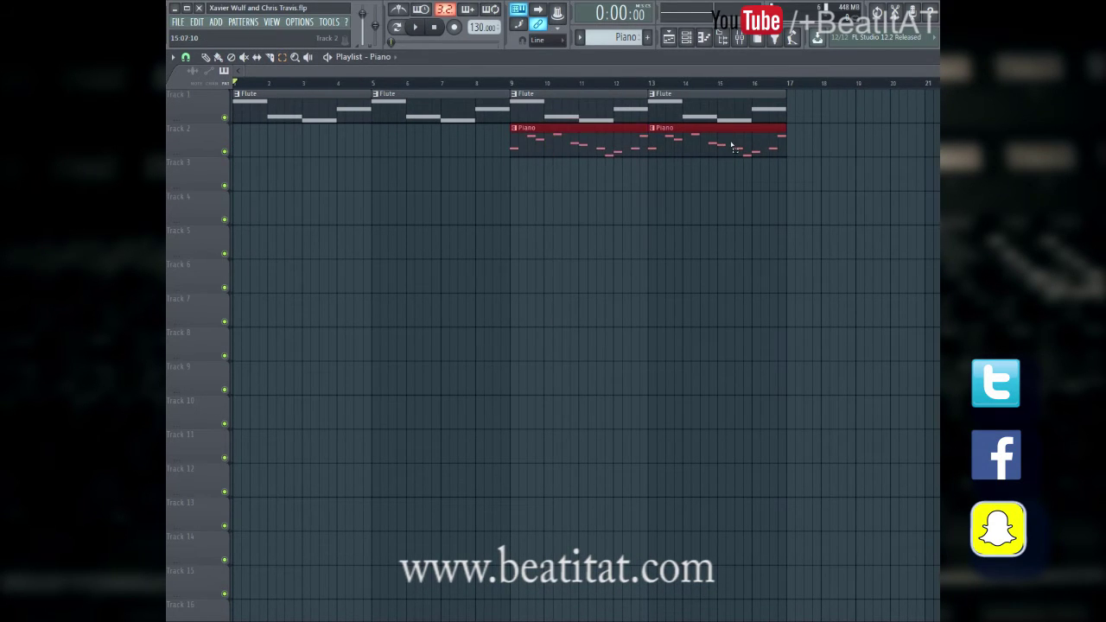
{"action": "key", "text": "ctrl+b"}
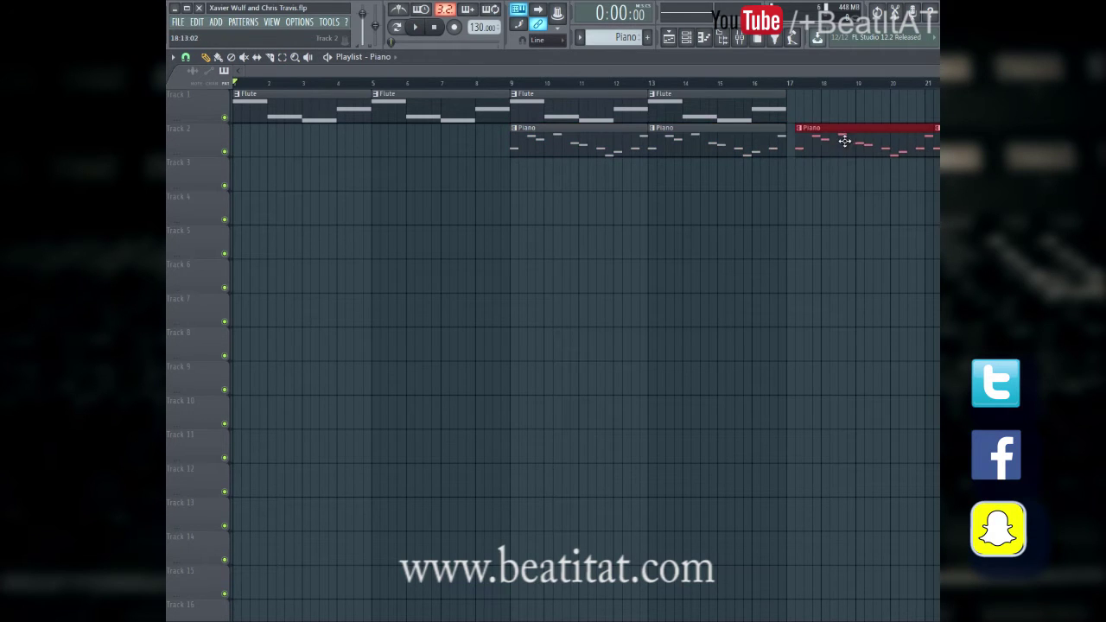
{"action": "left_click", "coordinate": [831, 191]}
{"action": "key", "text": "space"}
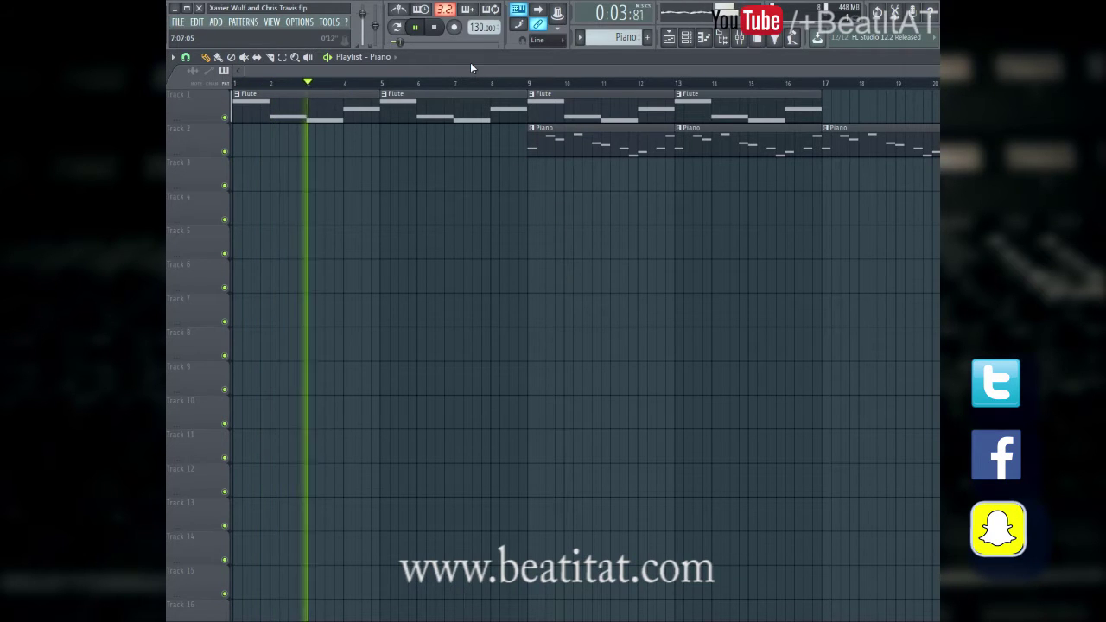
{"action": "left_click_drag", "start_coordinate": [470, 71], "coordinate": [765, 71]}
{"action": "key", "text": "space"}
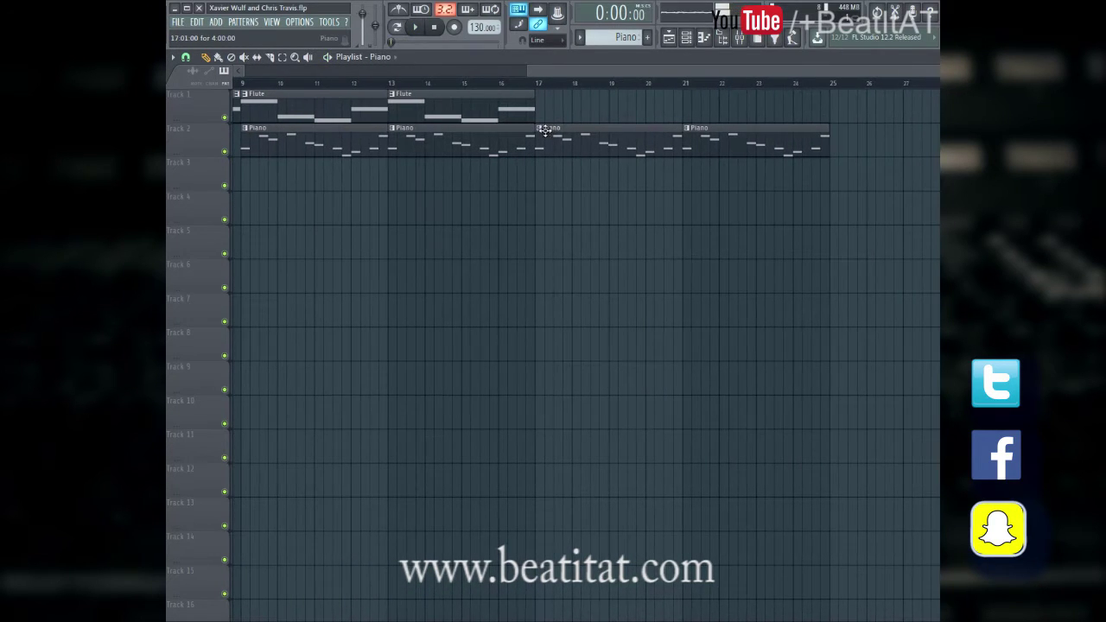
- Set the Playlist time selection from bar 9 to bar 13 and place the song position at bar 9
{"action": "left_click", "coordinate": [521, 71]}
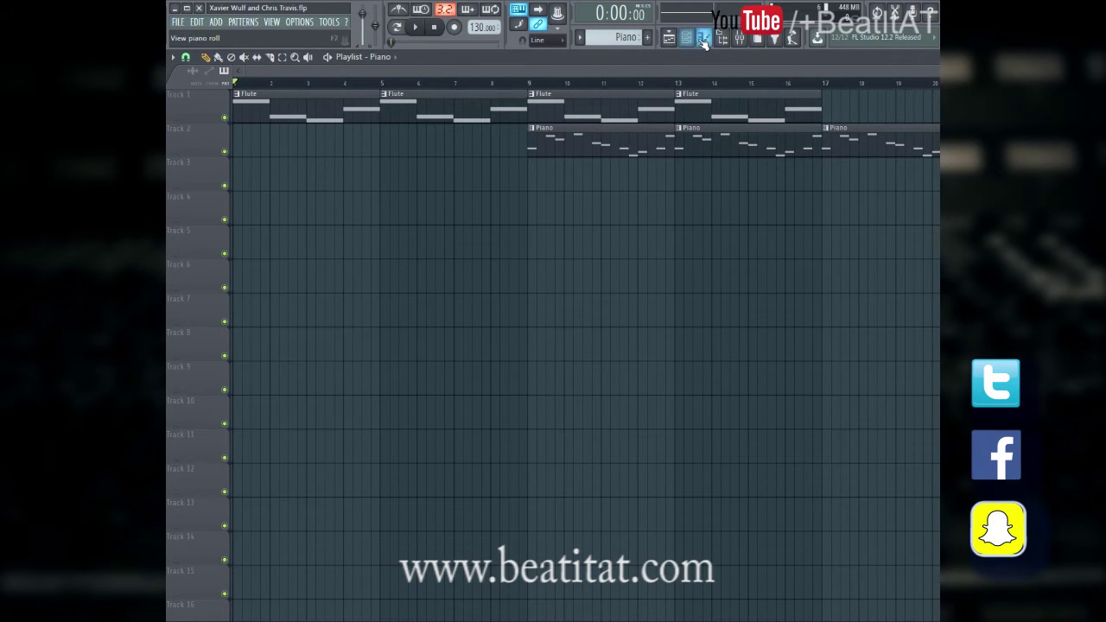
{"action": "left_click", "coordinate": [530, 84]}
{"action": "left_click_drag", "start_coordinate": [534, 85], "coordinate": [674, 86]}
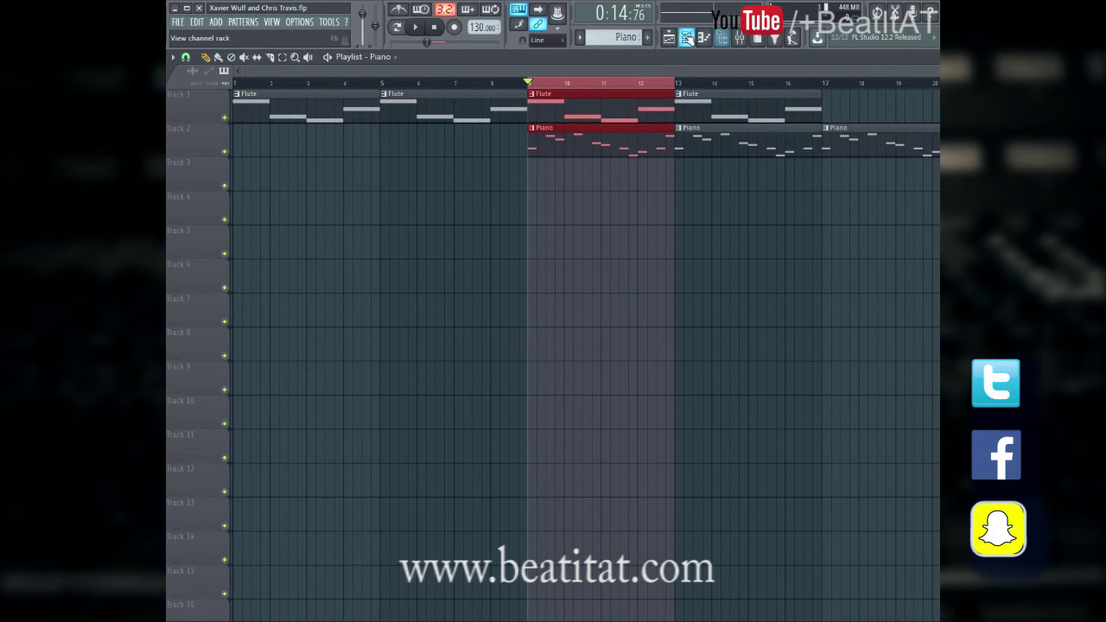
- Create Pattern 3 and program Trap Snare hits on steps 9, 25, 41, 57 and 63
{"action": "left_click", "coordinate": [686, 38]}
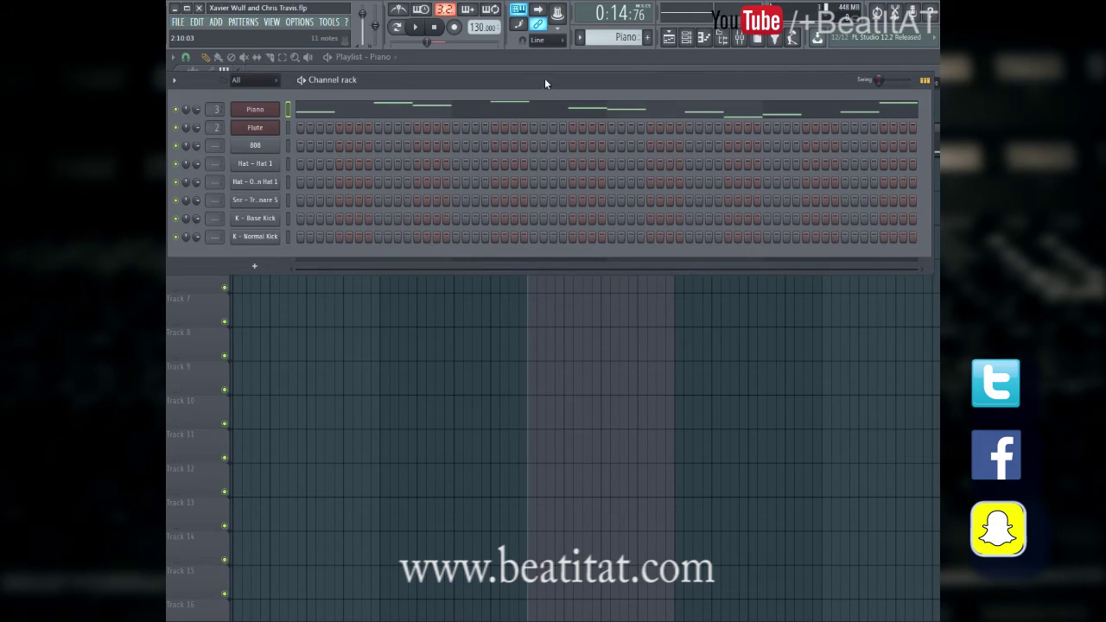
{"action": "key", "text": "F4"}
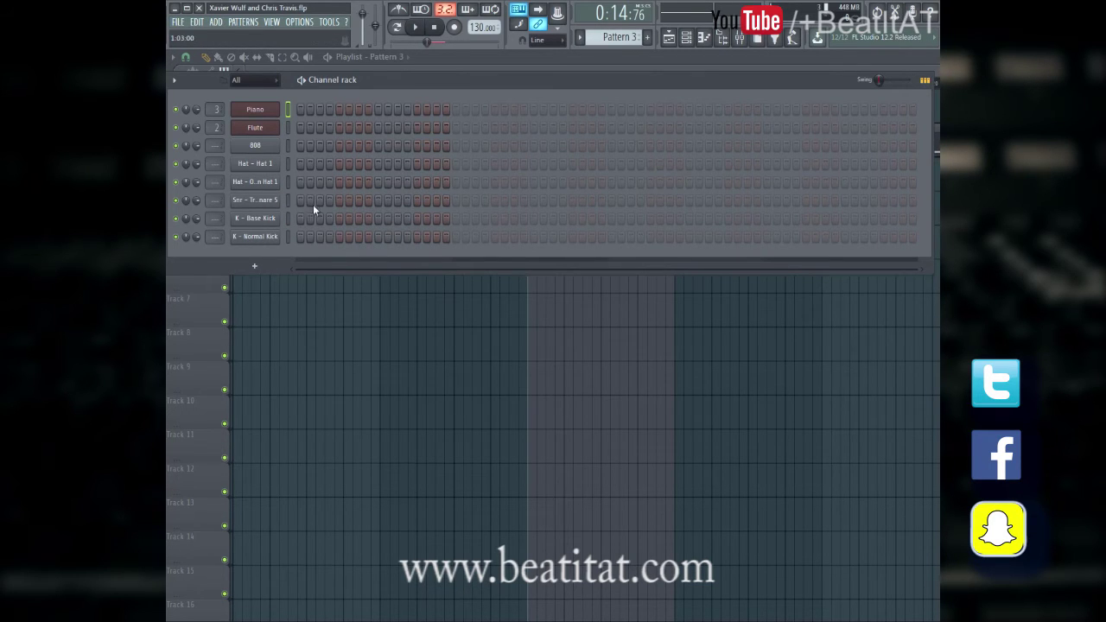
{"action": "left_click", "coordinate": [378, 200]}
{"action": "left_click", "coordinate": [533, 200]}
{"action": "left_click", "coordinate": [689, 199]}
{"action": "left_click", "coordinate": [844, 200]}
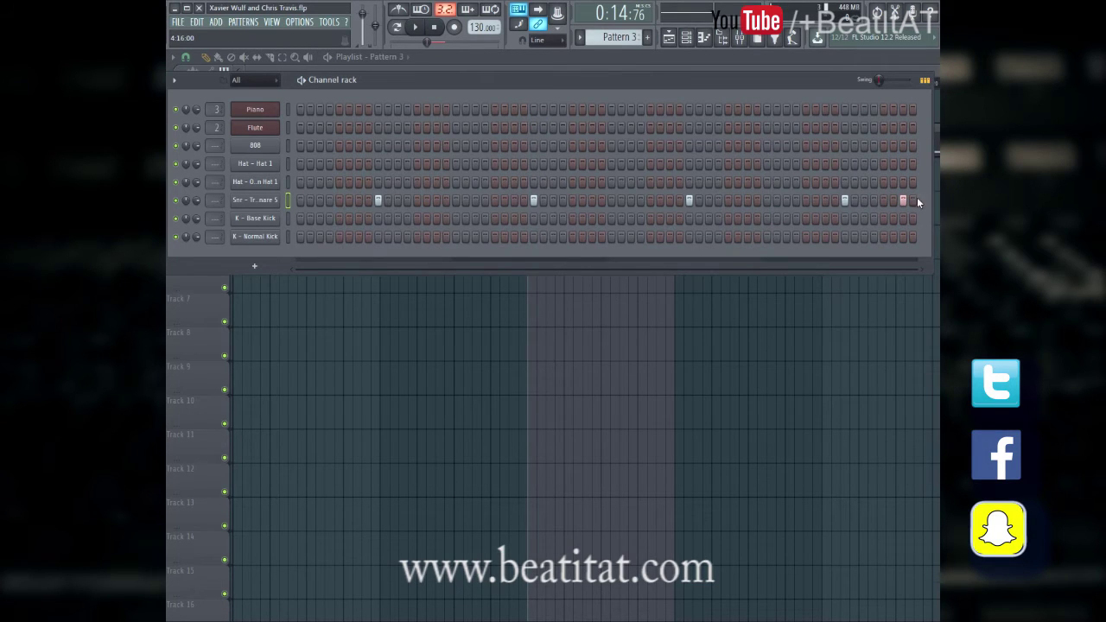
- Place a Pattern 3 clip at bar 9 on Track 3 and bring the channel rack back up
{"action": "key", "text": "F6"}
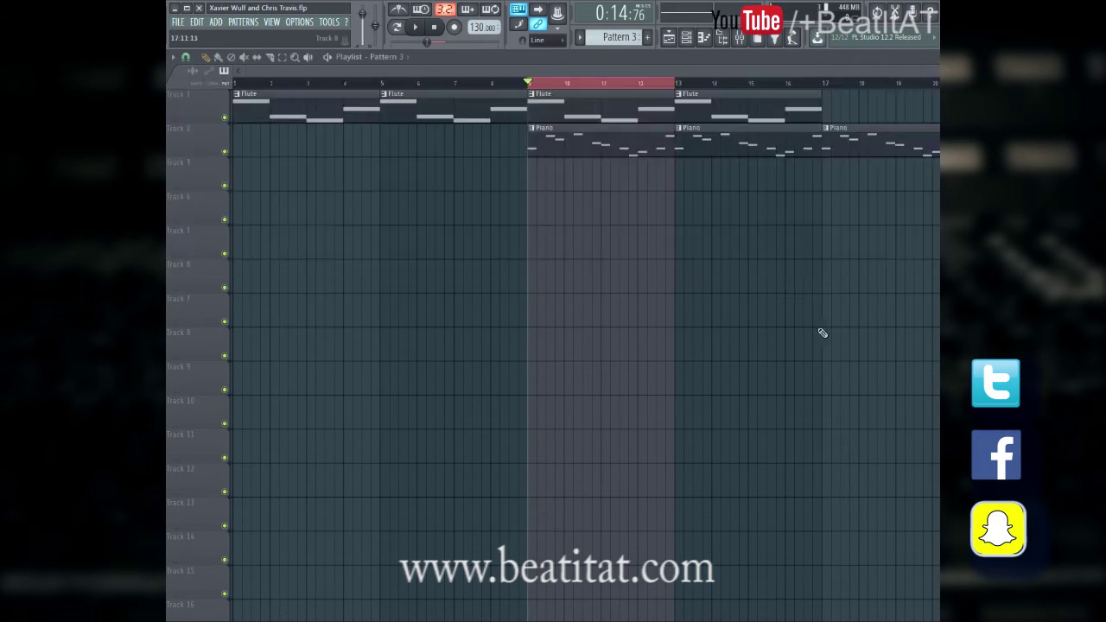
{"action": "left_click", "coordinate": [533, 191]}
{"action": "key", "text": "F6"}
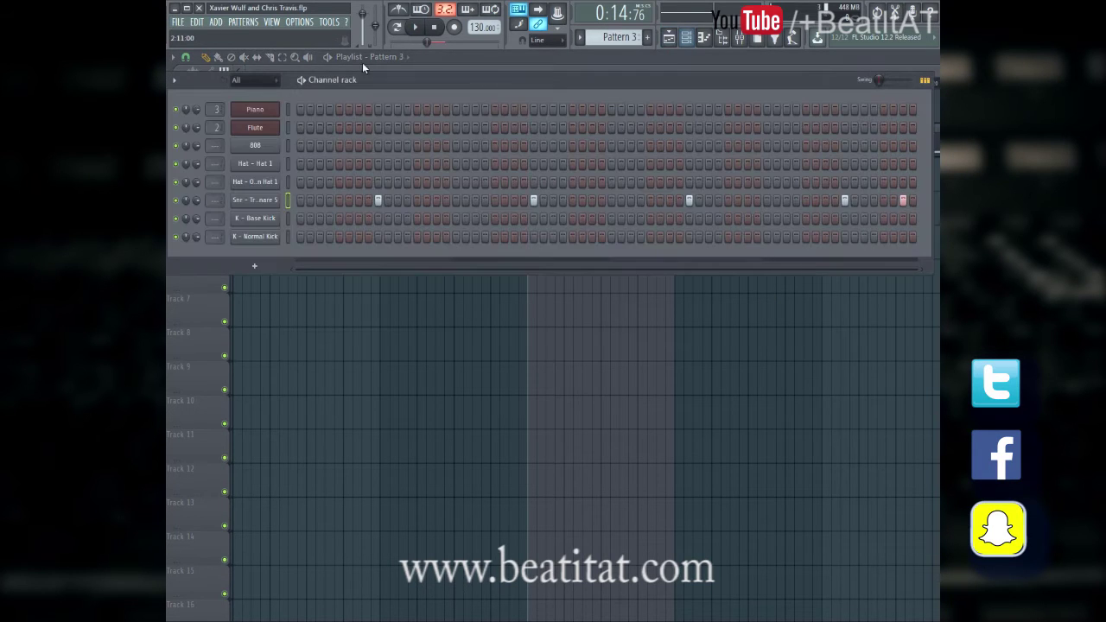
- Play the snare pattern, route the Trap Snare channel to mixer track 4 and lower that track's volume slightly
{"action": "key", "text": "space"}
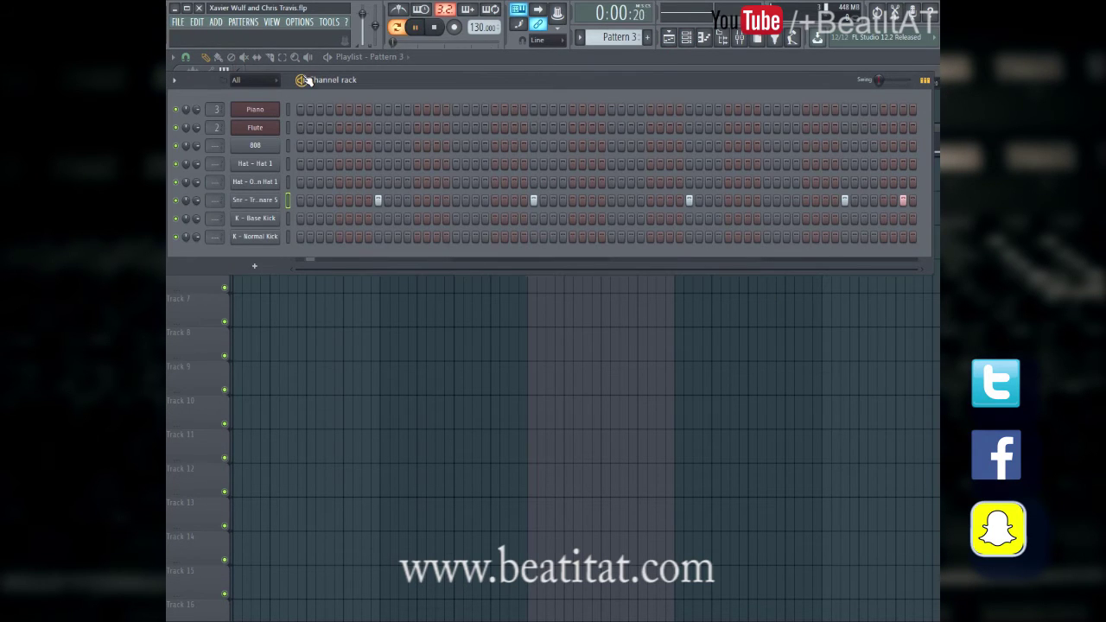
{"action": "left_click", "coordinate": [263, 201]}
{"action": "key", "text": "F9"}
{"action": "left_click_drag", "start_coordinate": [302, 474], "coordinate": [302, 481]}
- Load Fruity Parametric EQ 2 on the snare track, boost band 6 near 4.6 kHz and band 3, and cut band 7 slightly
{"action": "left_click", "coordinate": [729, 318]}
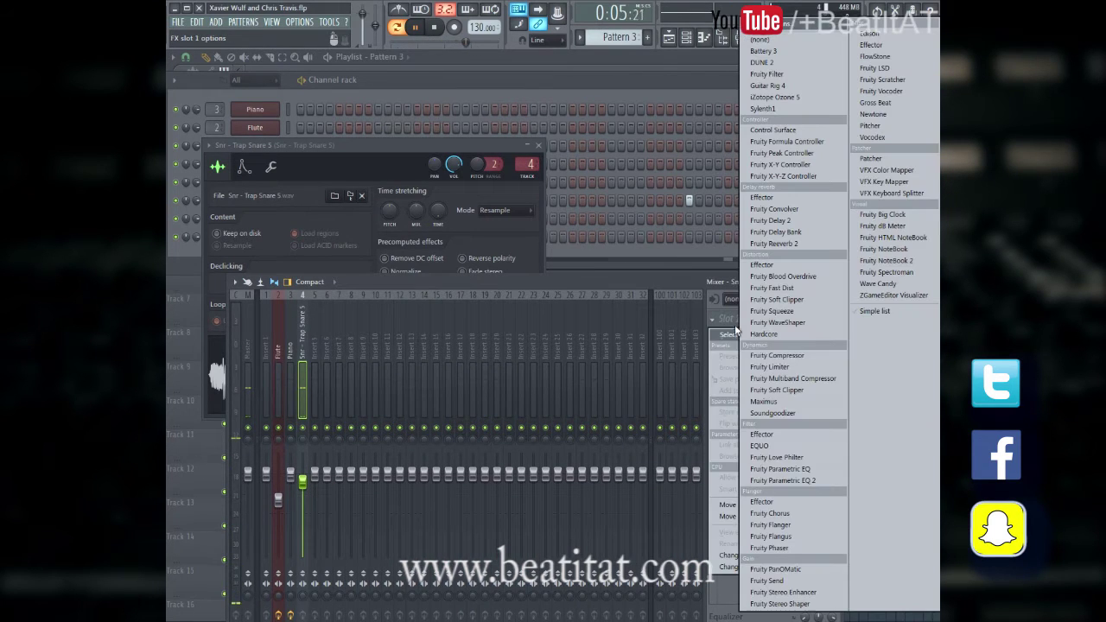
{"action": "left_click", "coordinate": [814, 486]}
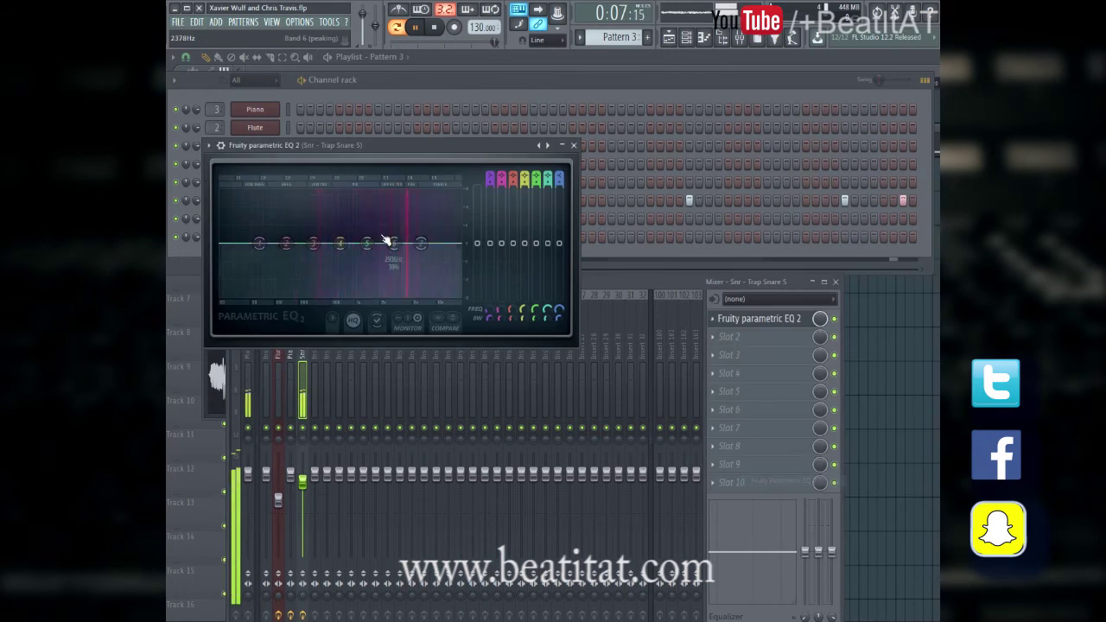
{"action": "mouse_move", "coordinate": [420, 240]}
{"action": "left_mouse_down"}
{"action": "mouse_move", "coordinate": [421, 256]}
{"action": "mouse_move", "coordinate": [412, 231]}
{"action": "left_mouse_up"}
{"action": "key", "text": "space"}
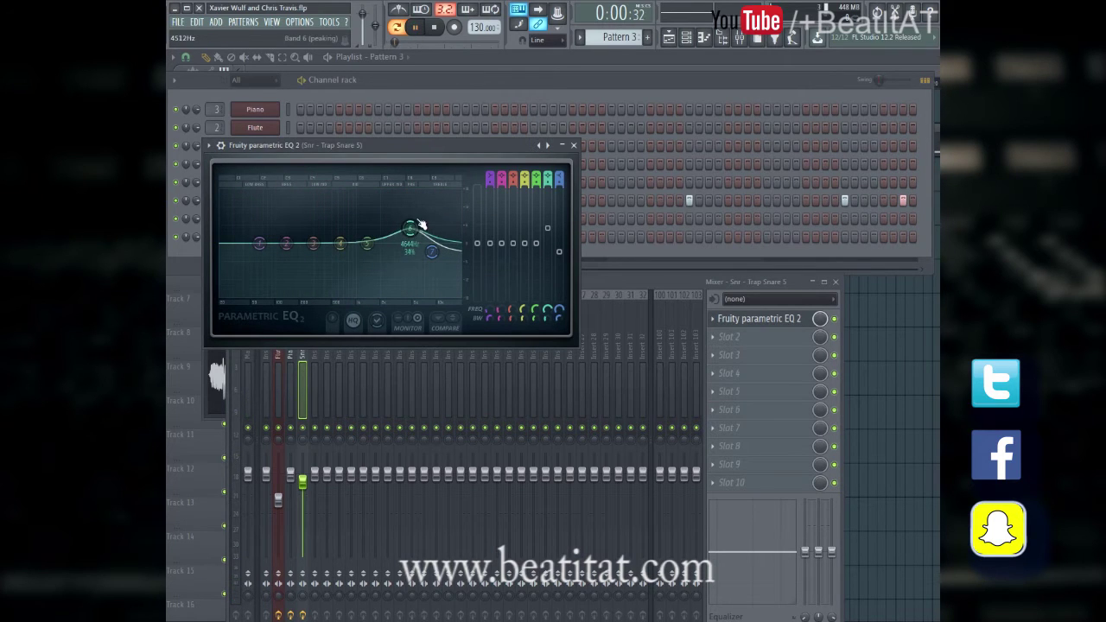
{"action": "left_click", "coordinate": [455, 87]}
{"action": "left_click", "coordinate": [430, 294]}
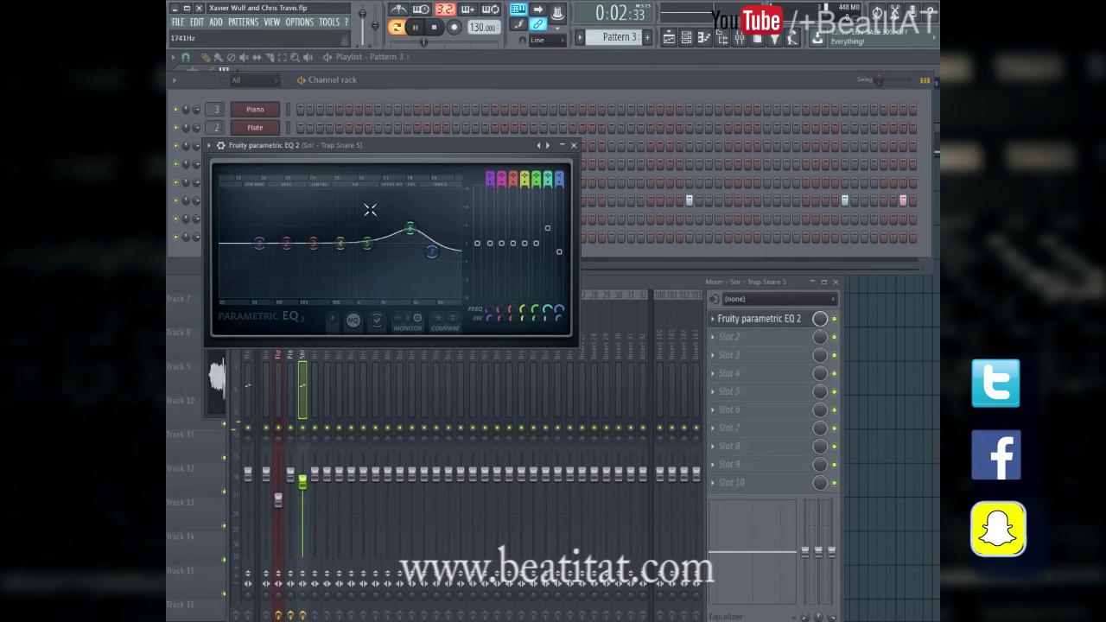
{"action": "left_click_drag", "start_coordinate": [316, 254], "coordinate": [318, 231]}
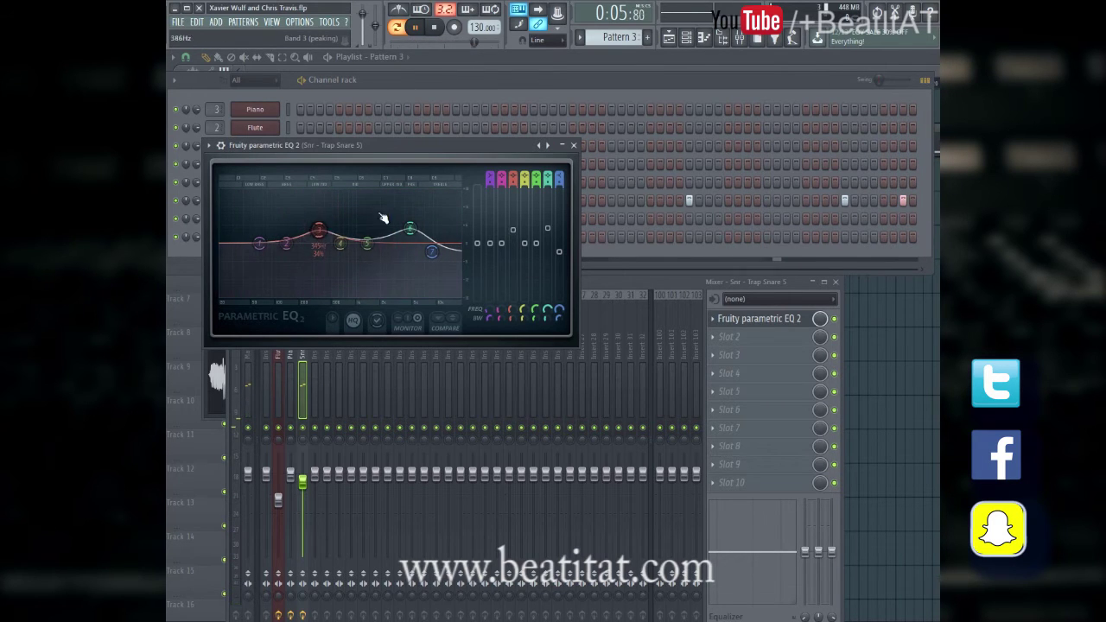
{"action": "left_click", "coordinate": [574, 146]}
- Lower the snare track's volume a little more and load Fruity Multiband Compressor in its second effect slot
{"action": "left_click_drag", "start_coordinate": [309, 482], "coordinate": [311, 490]}
{"action": "left_click", "coordinate": [733, 351]}
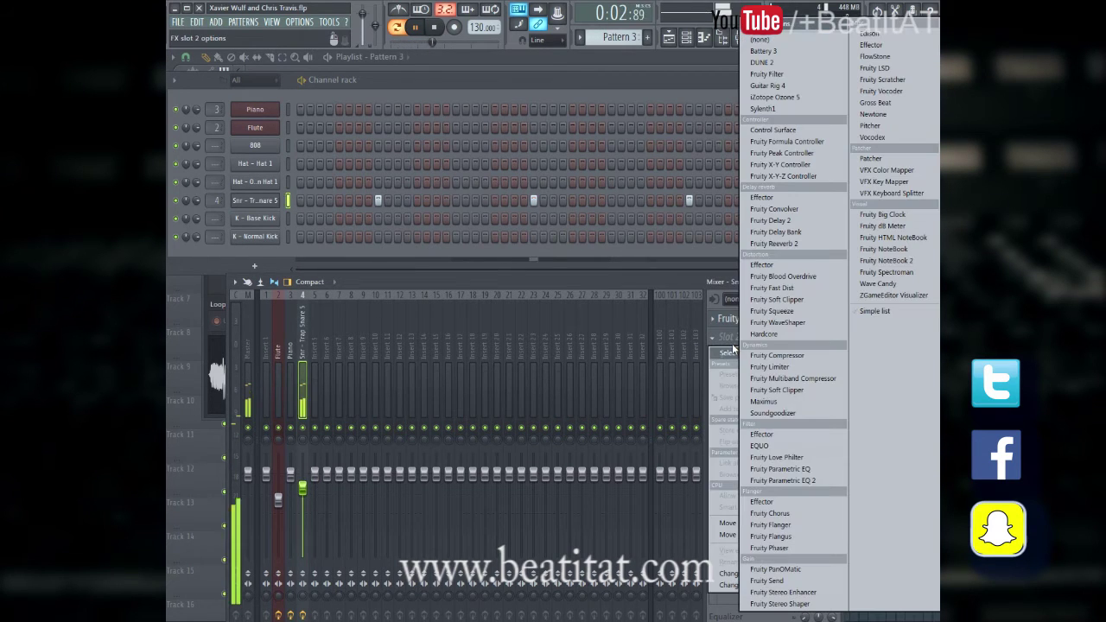
{"action": "left_click", "coordinate": [804, 379]}
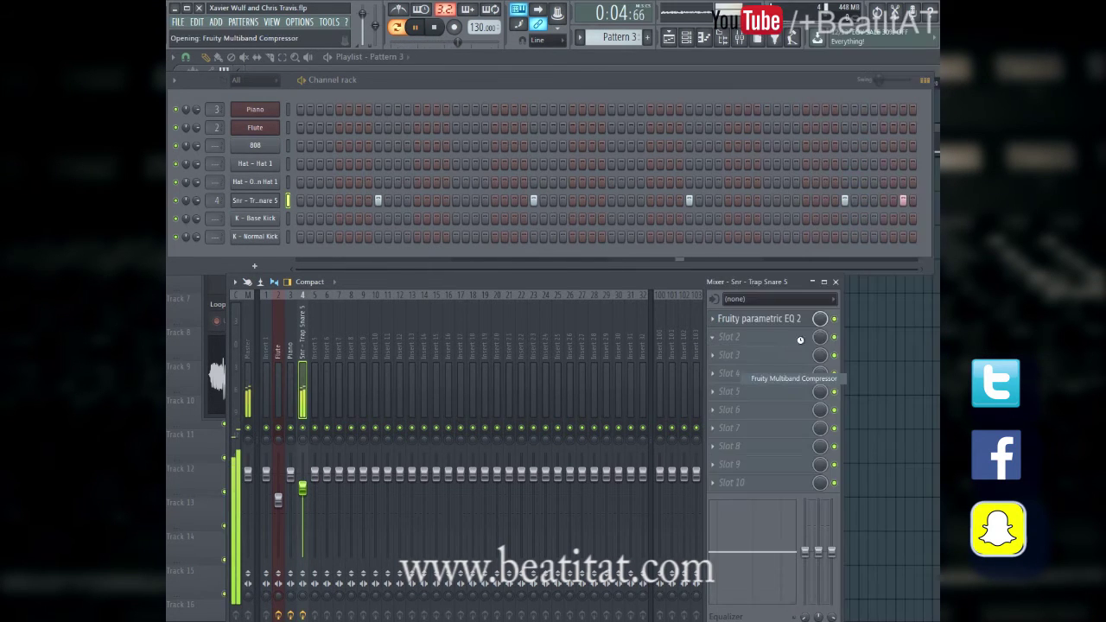
{"action": "left_click", "coordinate": [701, 161]}
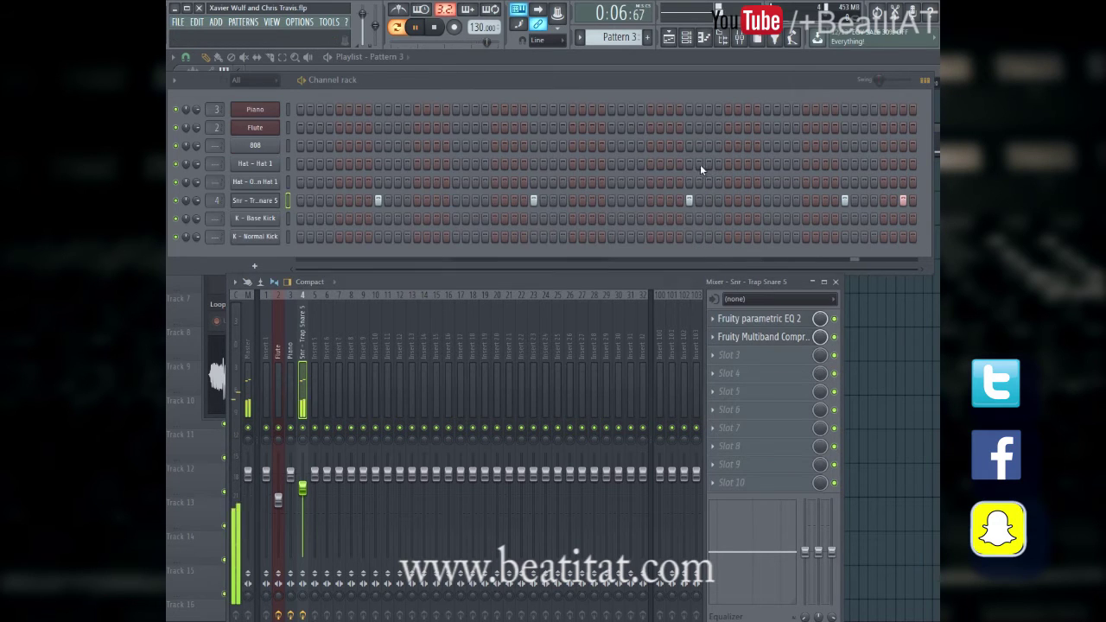
- Reopen the snare track's Fruity Multiband Compressor and look through its presets
{"action": "left_click", "coordinate": [783, 337]}
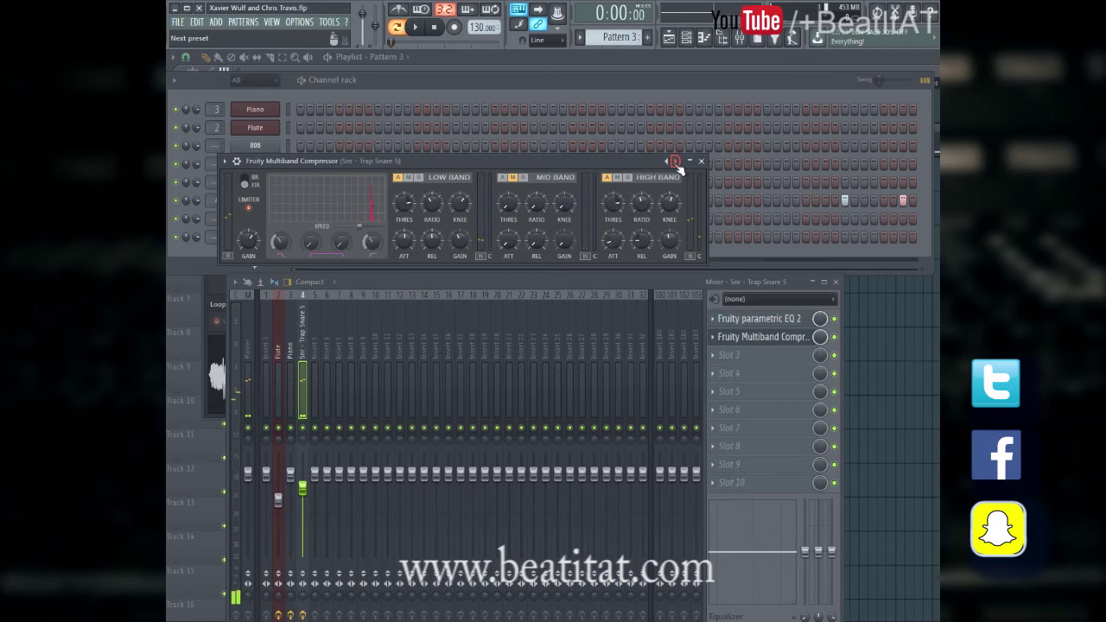
{"action": "left_click", "coordinate": [226, 161]}
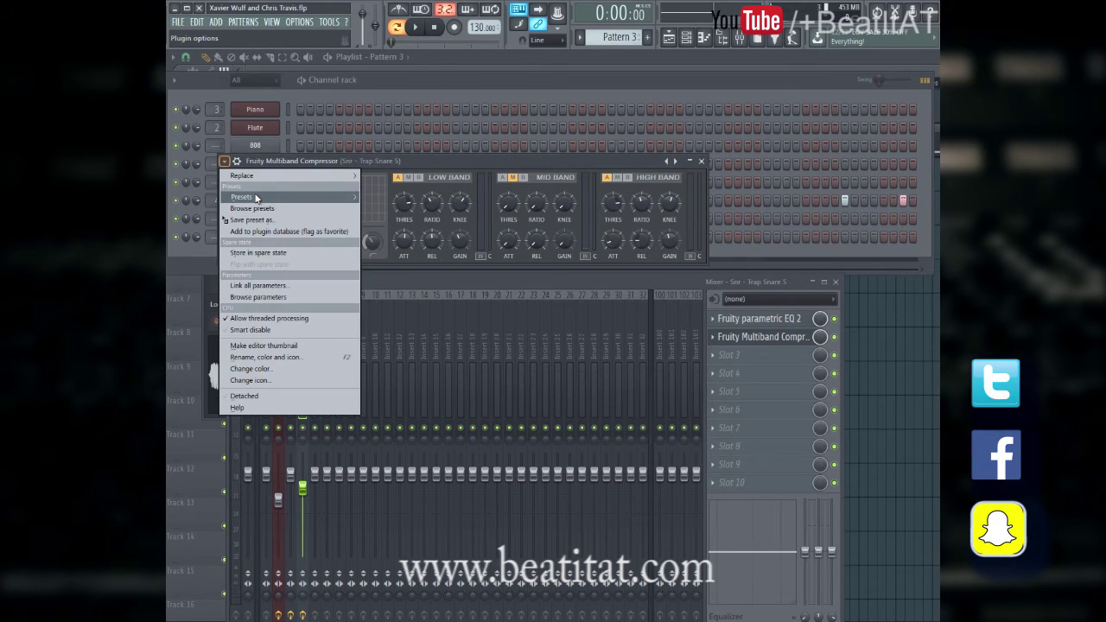
{"action": "mouse_move", "coordinate": [259, 198]}
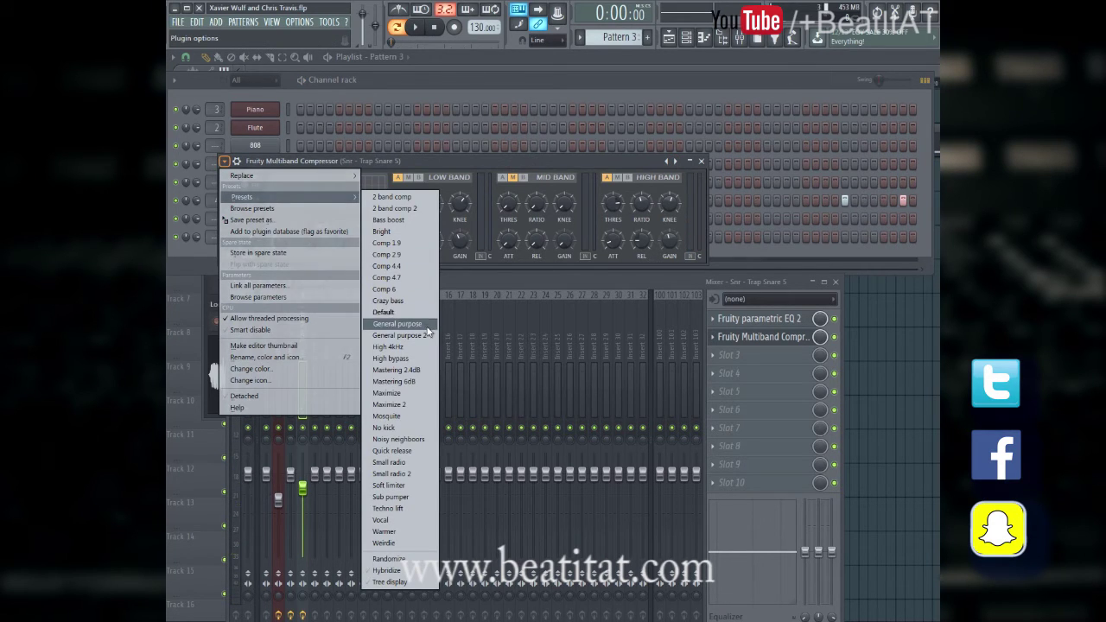
{"action": "left_click", "coordinate": [702, 161]}
{"action": "left_click", "coordinate": [702, 160]}
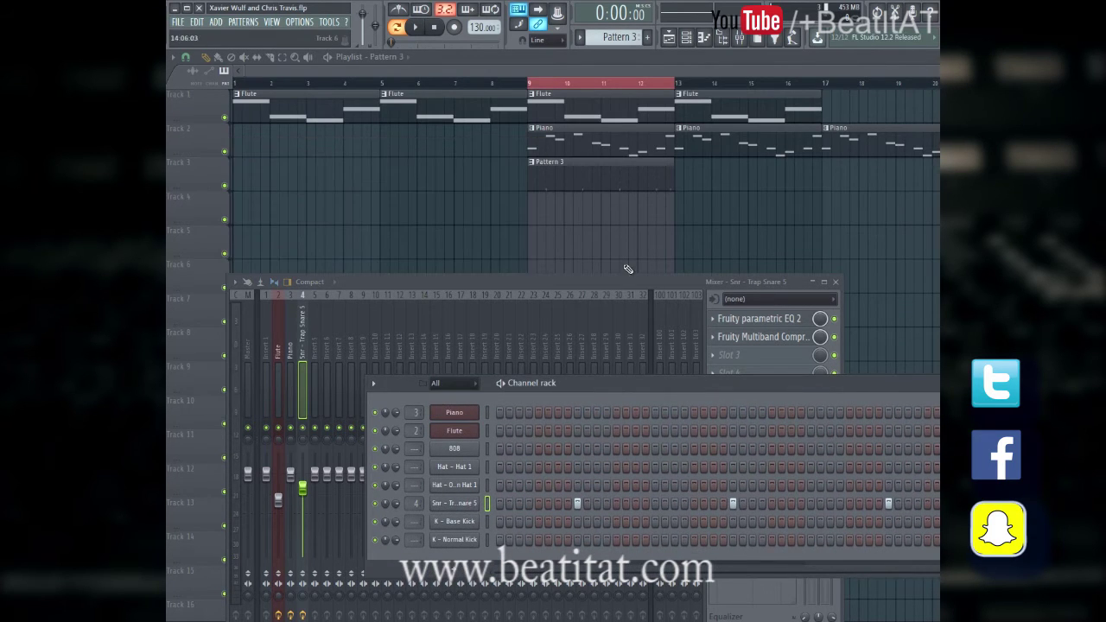
- Rename Pattern 3 as Snares and return to the Playlist
{"action": "left_click", "coordinate": [721, 37]}
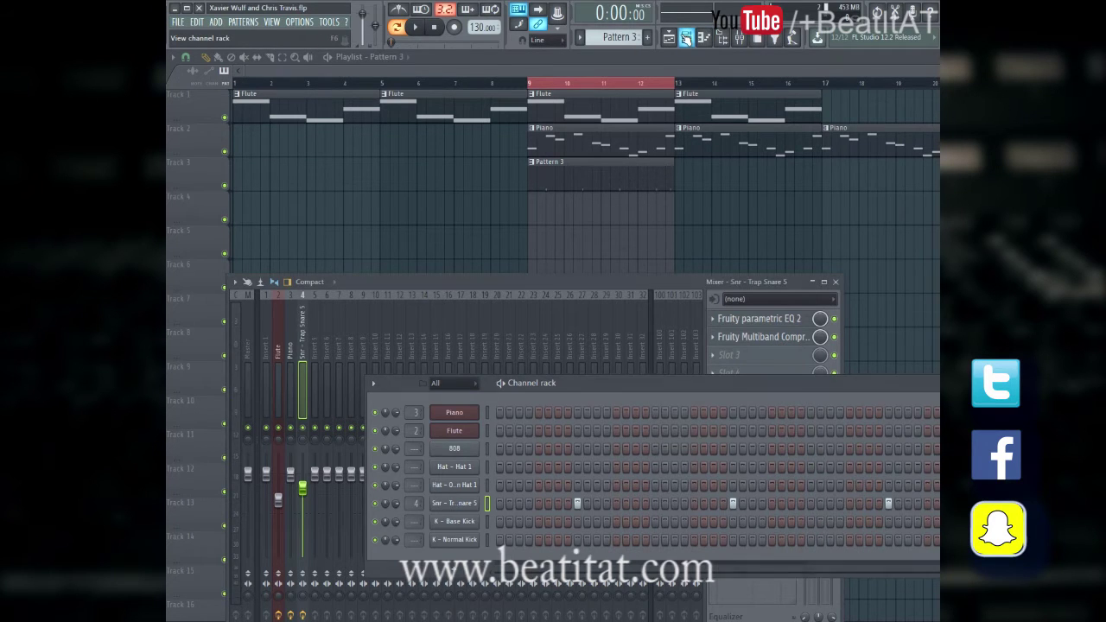
{"action": "double_click", "coordinate": [563, 182]}
{"action": "key", "text": "F2"}
{"action": "type", "text": "Snares"}
{"action": "key", "text": "Return"}
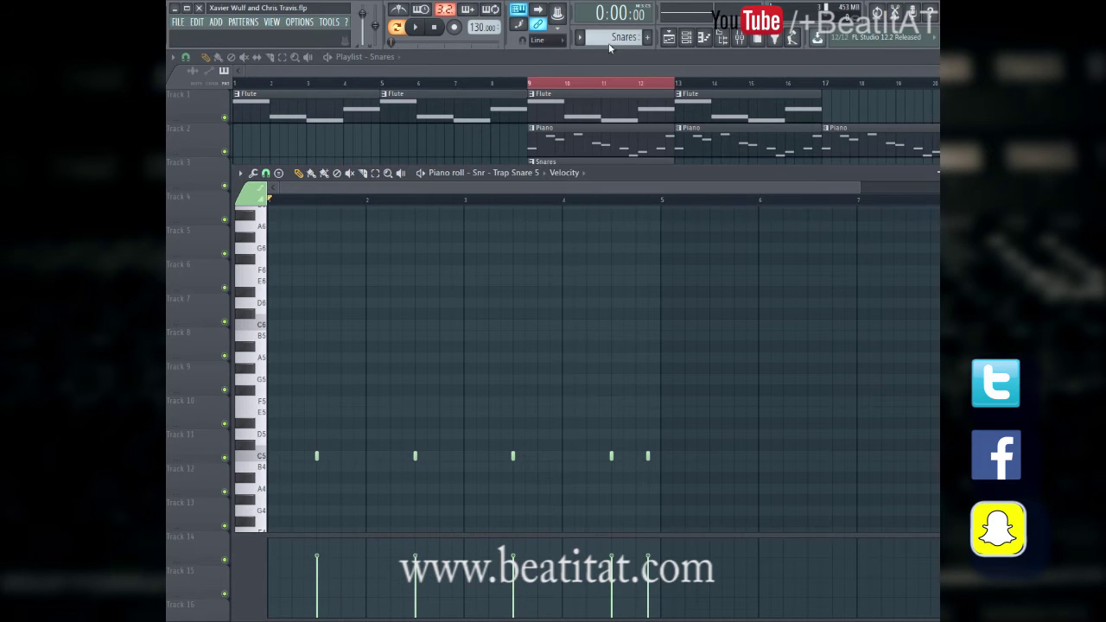
{"action": "left_click", "coordinate": [670, 39]}
{"action": "left_click", "coordinate": [672, 39]}
{"action": "left_click", "coordinate": [673, 39]}
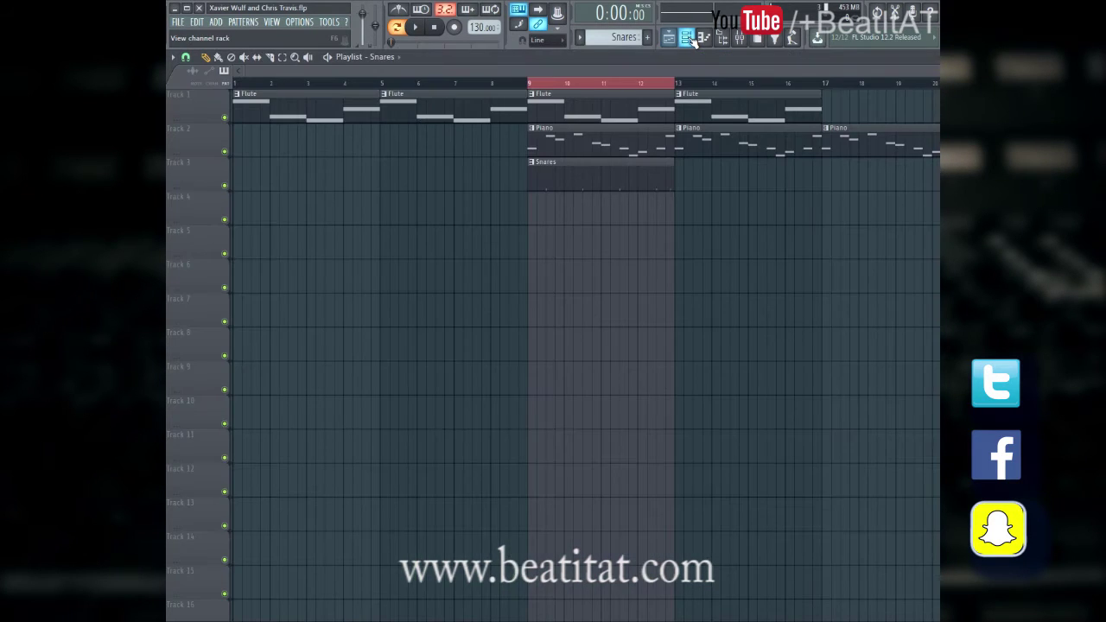
- Create Pattern 4 and place a clip of it at bar 9 on Track 4
{"action": "left_click", "coordinate": [691, 39]}
{"action": "key", "text": "F4"}
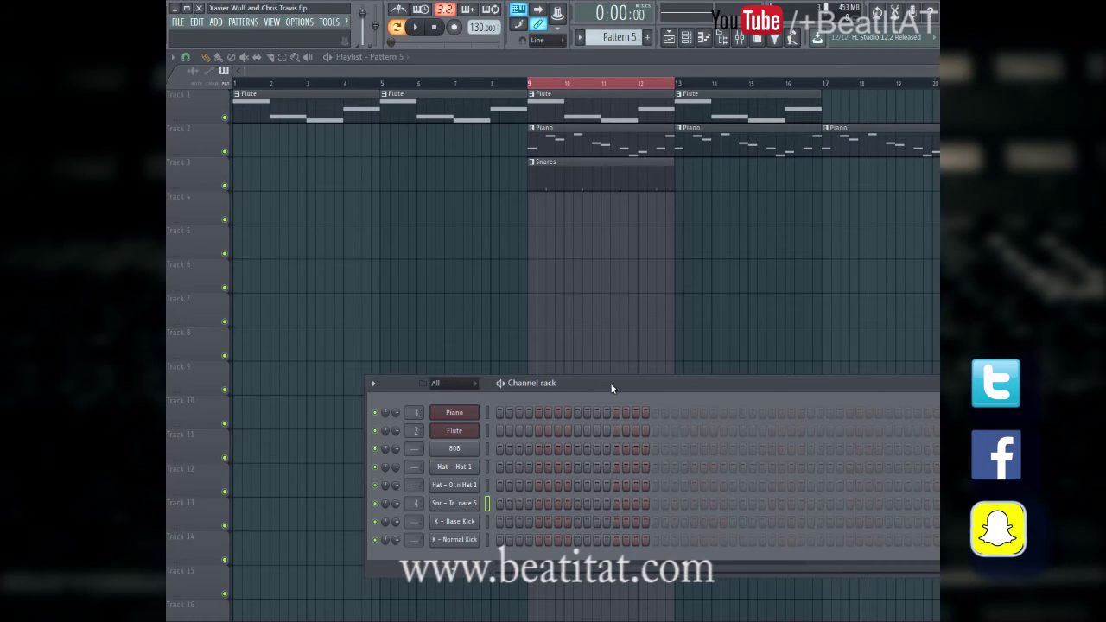
{"action": "key", "text": "F6"}
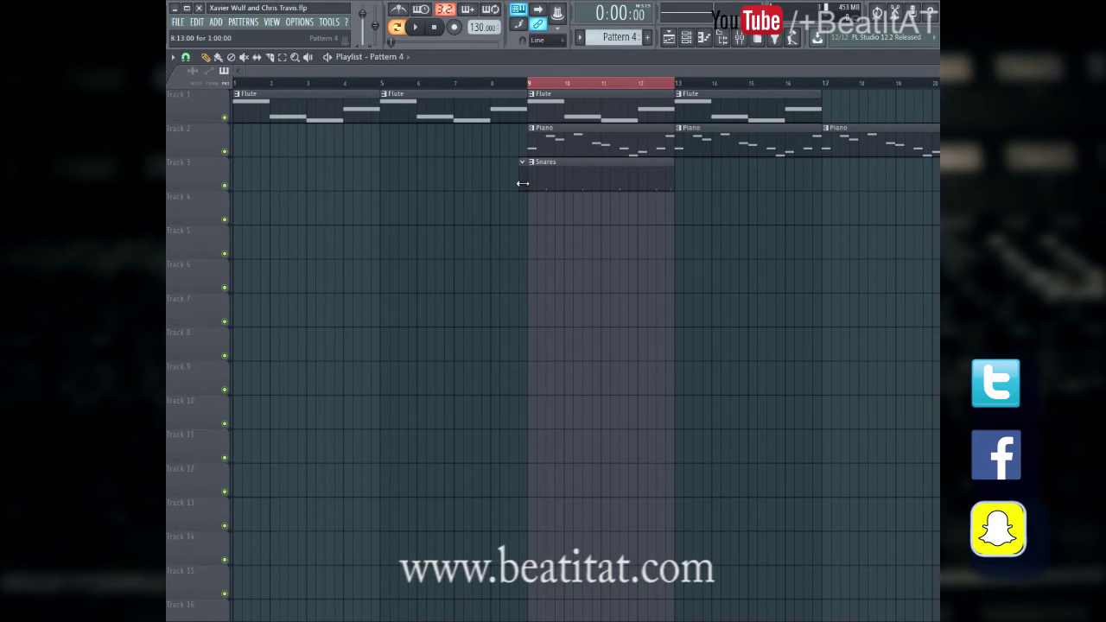
{"action": "left_click", "coordinate": [530, 222]}
- Move the channel rack clear of the Playlist clips and rename Pattern 4 as Hi hats
{"action": "left_click", "coordinate": [684, 35]}
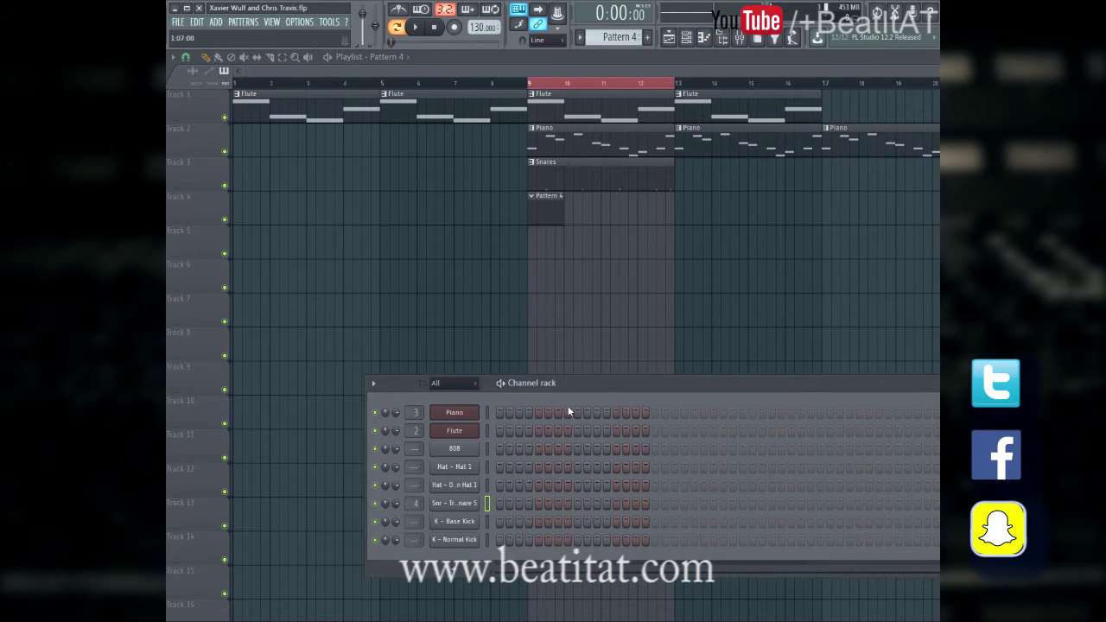
{"action": "left_click_drag", "start_coordinate": [586, 395], "coordinate": [524, 323]}
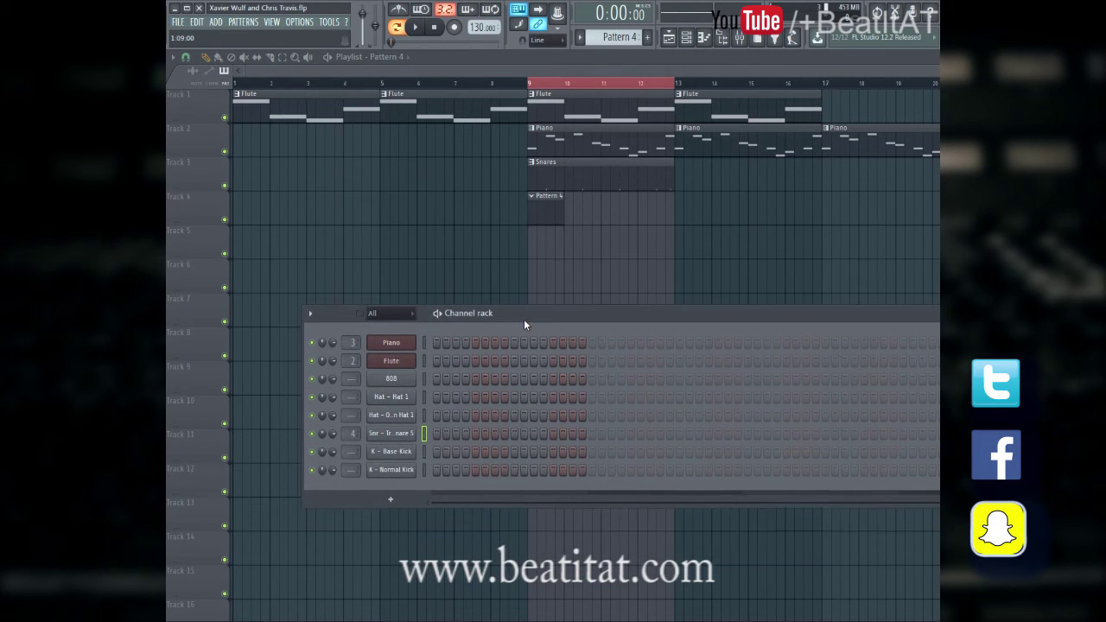
{"action": "key", "text": "F2"}
{"action": "type", "text": "Hi hats"}
{"action": "key", "text": "Return"}
- Set the song position to bar 9 and route the Hat 1 channel to mixer track 5
{"action": "left_click", "coordinate": [530, 84]}
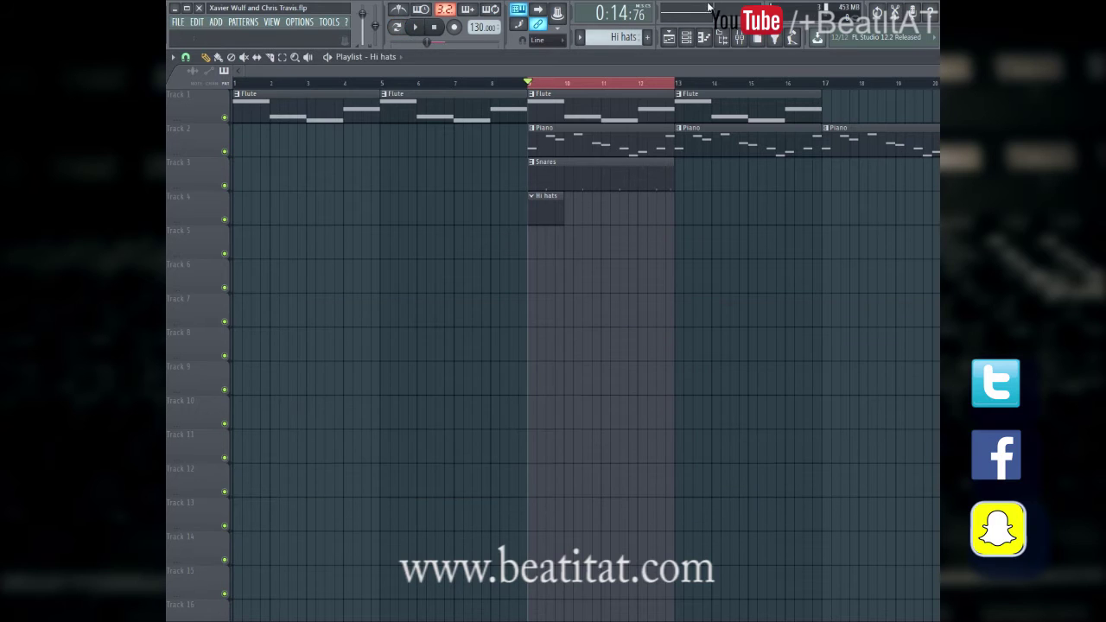
{"action": "left_click", "coordinate": [689, 38]}
{"action": "left_click", "coordinate": [402, 399]}
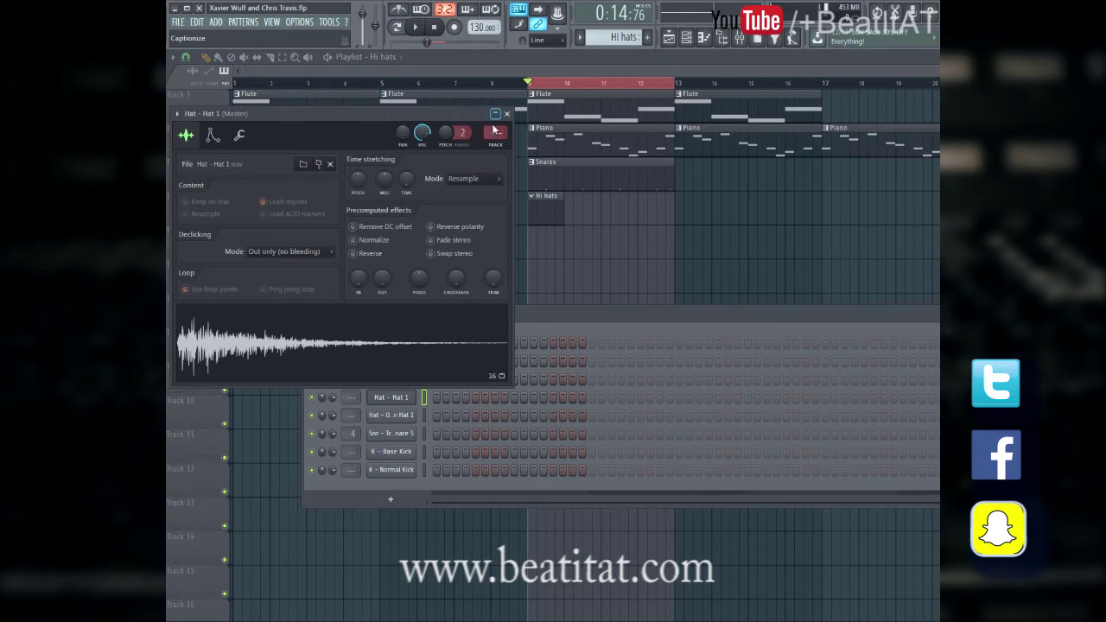
{"action": "key", "text": "ctrl+l"}
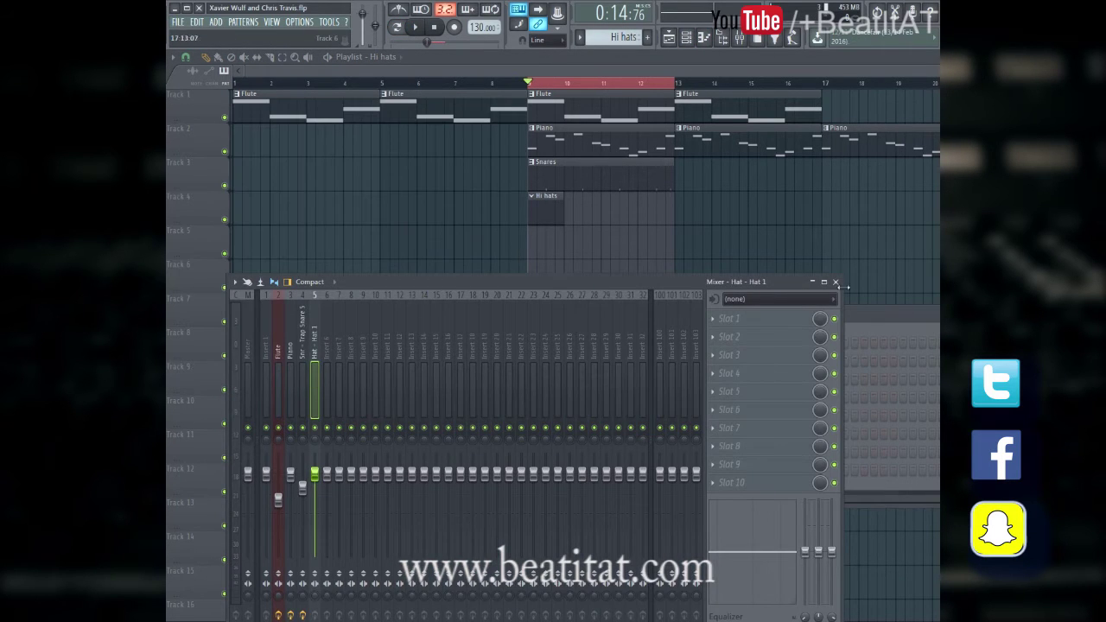
- Add Hat 1 hits on steps 2–4, 9–12, 17–20 and 33–36 of the Hi hats pattern, with the song playing
{"action": "left_click", "coordinate": [836, 282]}
{"action": "key", "text": "space"}
{"action": "left_click", "coordinate": [446, 396]}
{"action": "left_click", "coordinate": [456, 397]}
{"action": "left_click", "coordinate": [465, 397]}
{"action": "left_click", "coordinate": [513, 397]}
{"action": "left_click", "coordinate": [522, 396]}
{"action": "left_click", "coordinate": [532, 396]}
{"action": "left_click", "coordinate": [542, 397]}
{"action": "left_click", "coordinate": [591, 397]}
{"action": "left_click", "coordinate": [600, 397]}
{"action": "left_click", "coordinate": [611, 397]}
{"action": "left_click", "coordinate": [620, 396]}
{"action": "left_click", "coordinate": [747, 396]}
{"action": "left_click", "coordinate": [757, 396]}
{"action": "left_click", "coordinate": [765, 396]}
{"action": "left_click", "coordinate": [775, 397]}
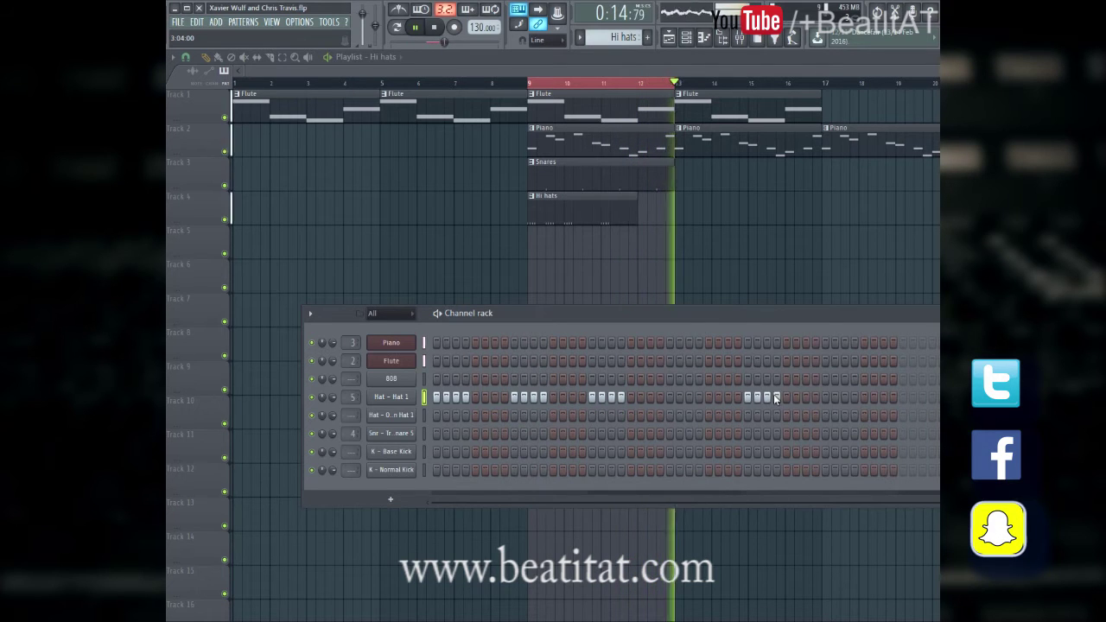
- Bring the whole step grid into view, add Hat 1 hits on steps 49–52 and 61–62, and stop playback
{"action": "left_click_drag", "start_coordinate": [723, 314], "coordinate": [592, 272]}
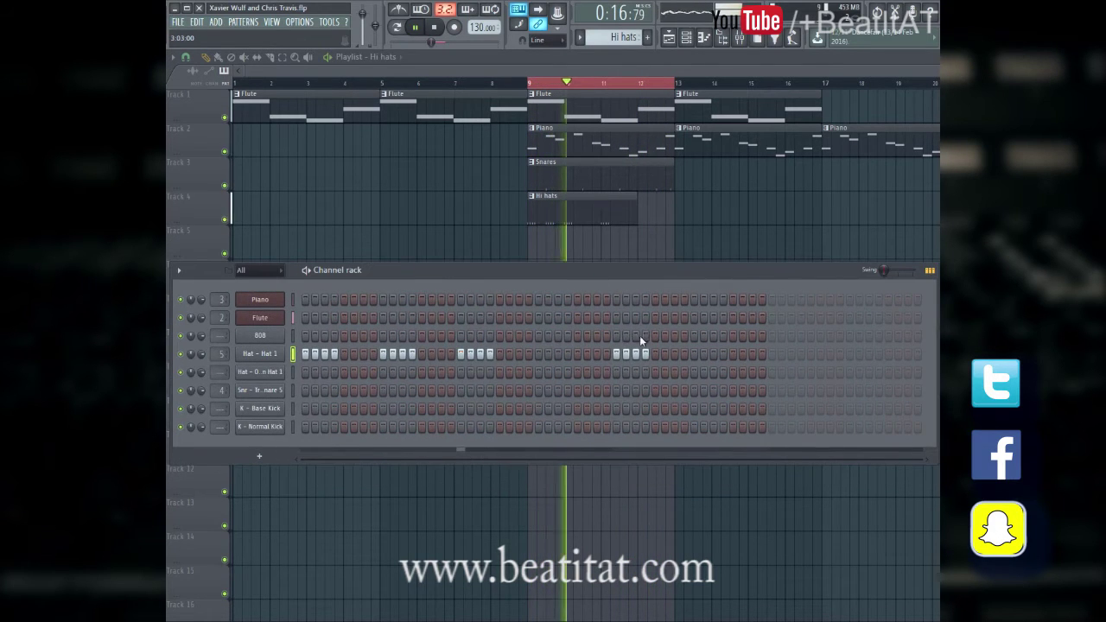
{"action": "left_click", "coordinate": [773, 354]}
{"action": "left_click", "coordinate": [782, 354]}
{"action": "left_click", "coordinate": [792, 353]}
{"action": "left_click", "coordinate": [800, 354]}
{"action": "left_click", "coordinate": [888, 353]}
{"action": "left_click", "coordinate": [899, 354]}
{"action": "key", "text": "space"}
- Open the Hat 1 channel's piano roll, extend all its notes so each meets the following one, and deselect them
{"action": "right_click", "coordinate": [279, 356]}
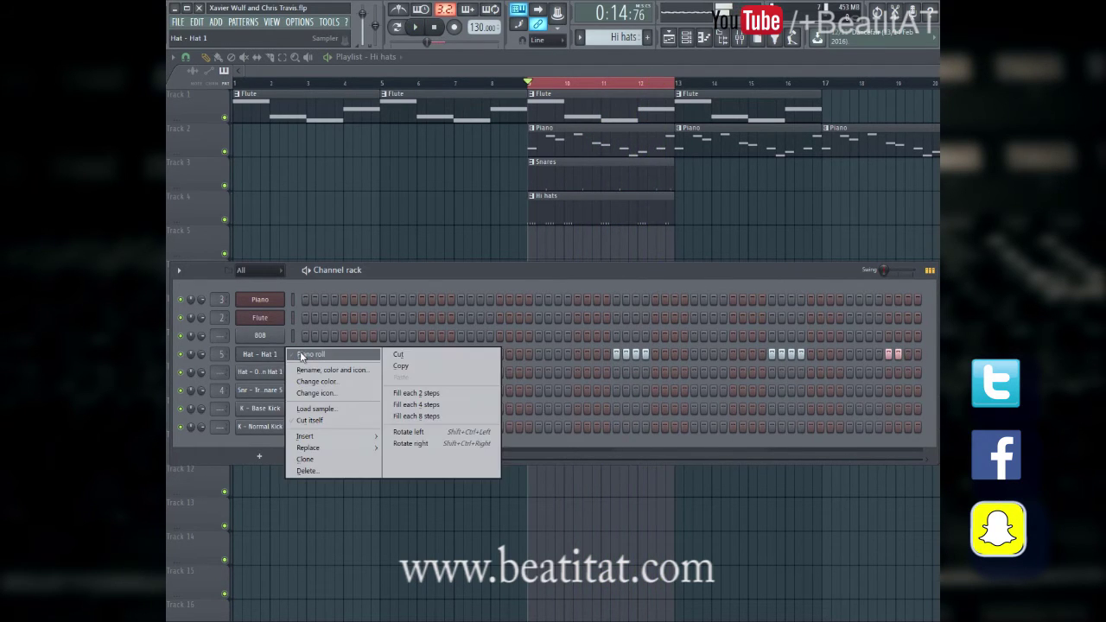
{"action": "left_click", "coordinate": [310, 355]}
{"action": "key", "text": "ctrl+a"}
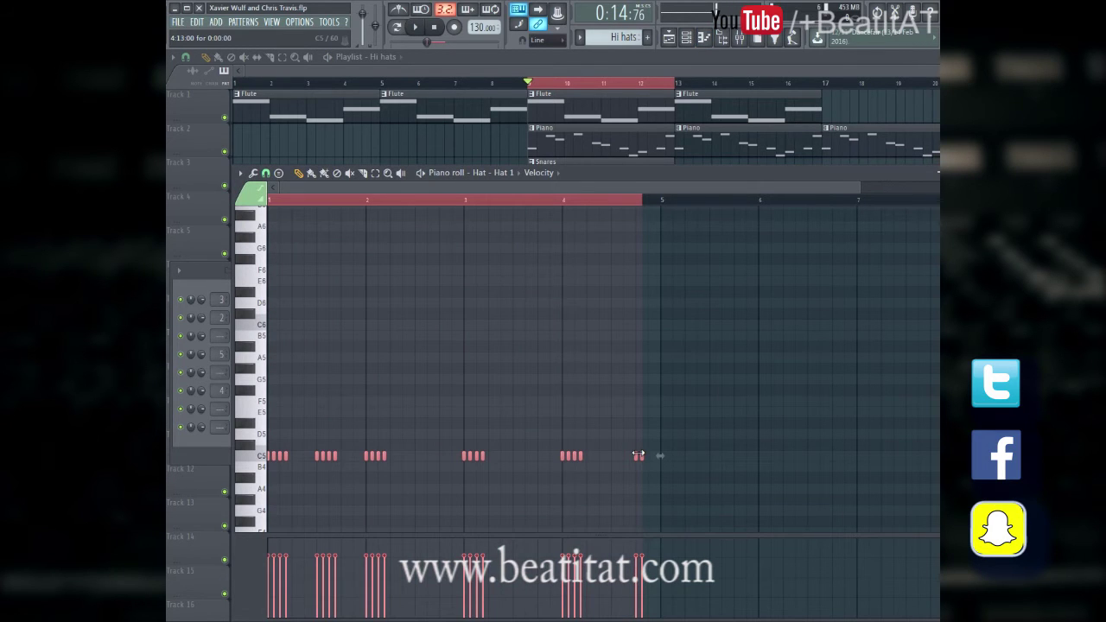
{"action": "key", "text": "ctrl+l"}
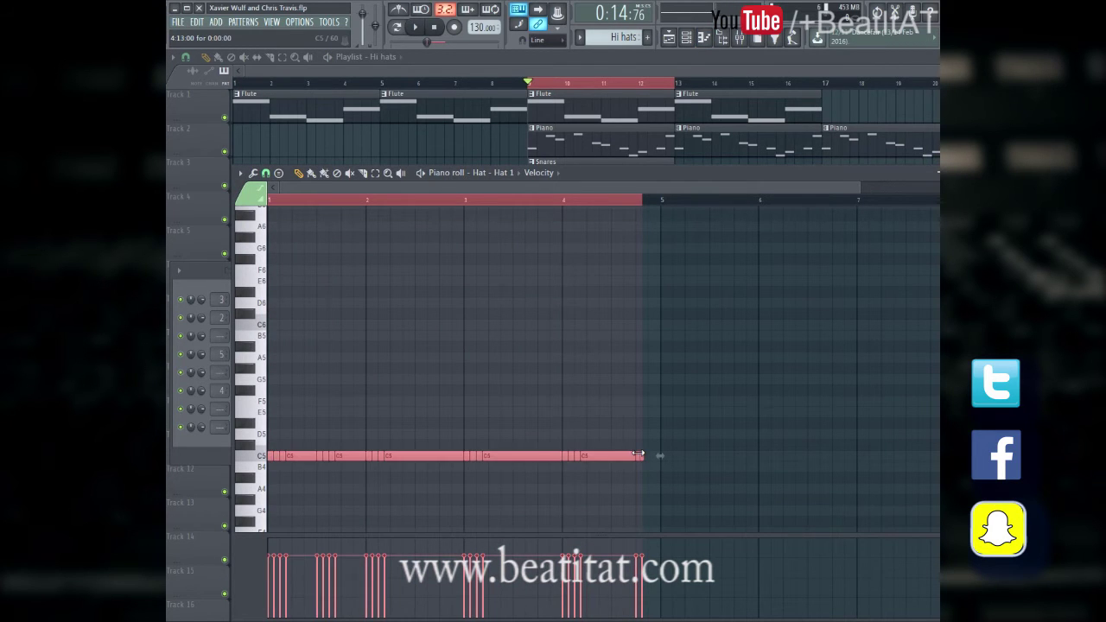
{"action": "key", "text": "ctrl+d"}
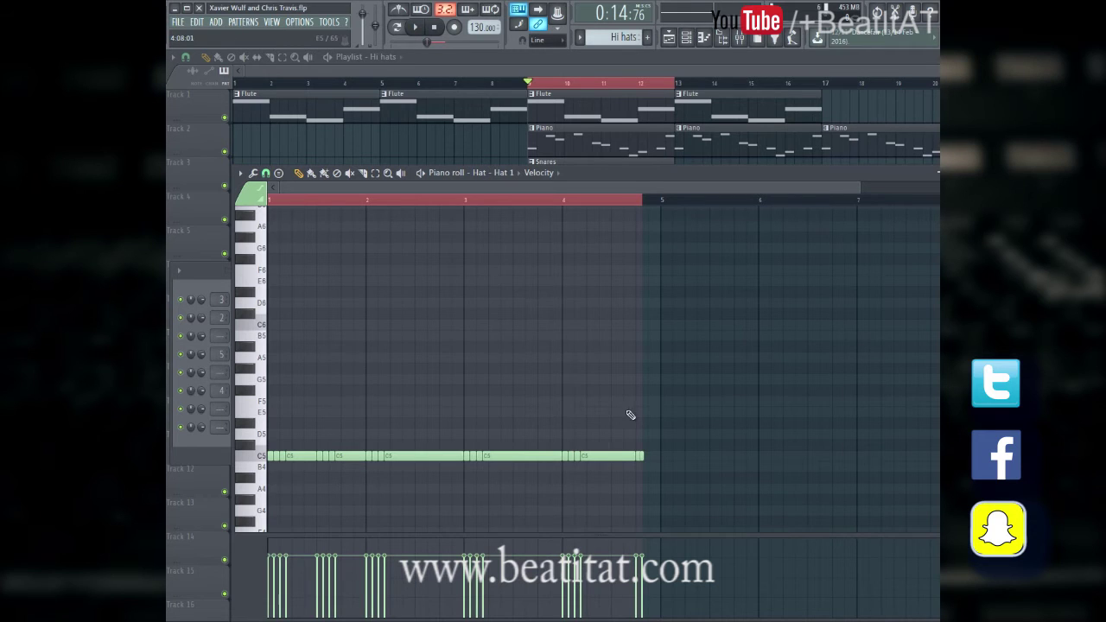
- Replace the last two C5 notes of bar 4 with a single note filling its final four steps
{"action": "left_click_drag", "start_coordinate": [598, 153], "coordinate": [572, 142]}
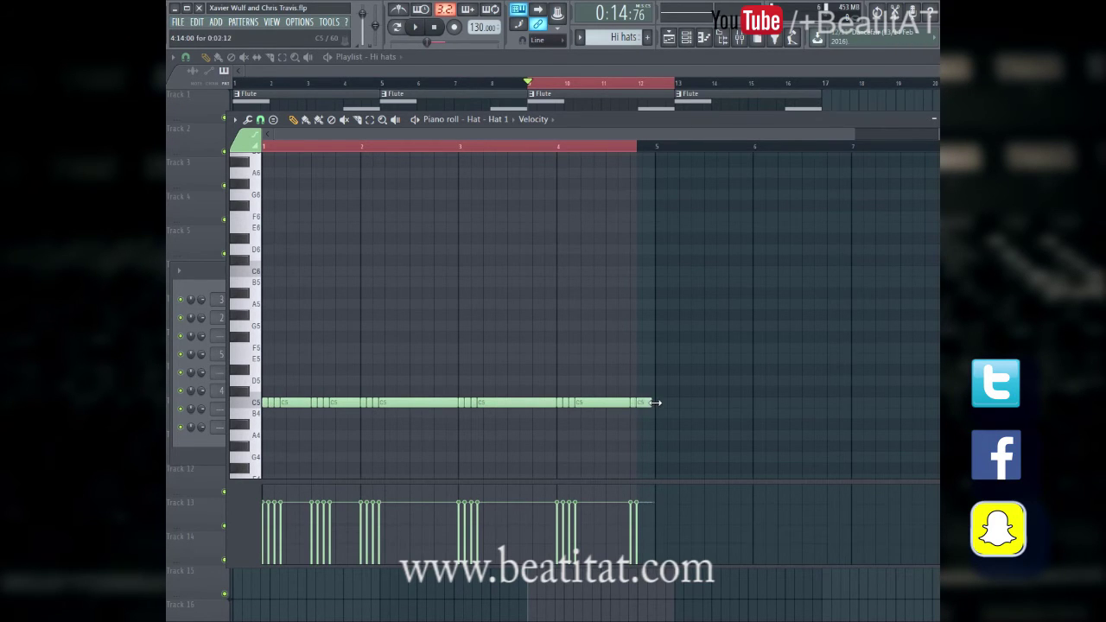
{"action": "key", "text": "F7"}
{"action": "left_click", "coordinate": [582, 358]}
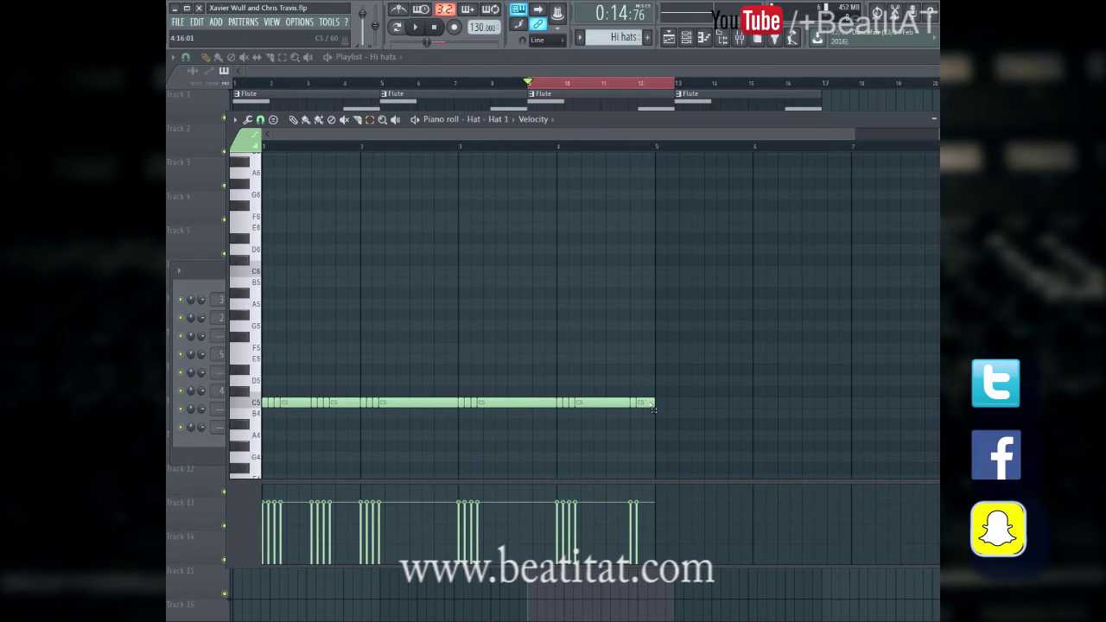
{"action": "left_click", "coordinate": [647, 410]}
{"action": "right_click", "coordinate": [636, 406]}
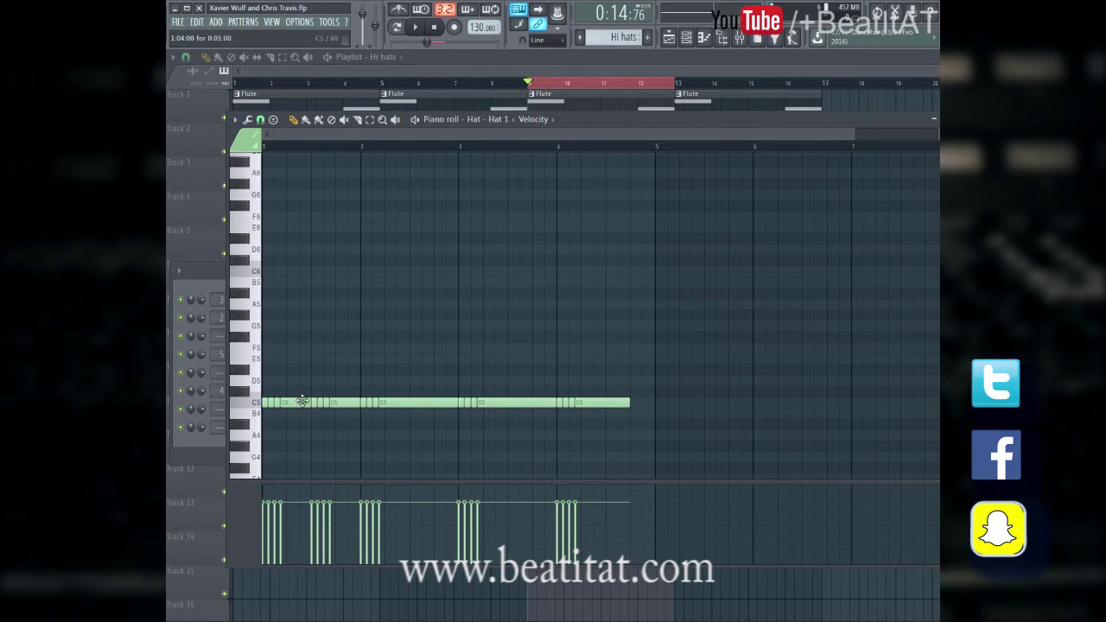
{"action": "left_click", "coordinate": [650, 406]}
{"action": "left_click_drag", "start_coordinate": [652, 416], "coordinate": [647, 402]}
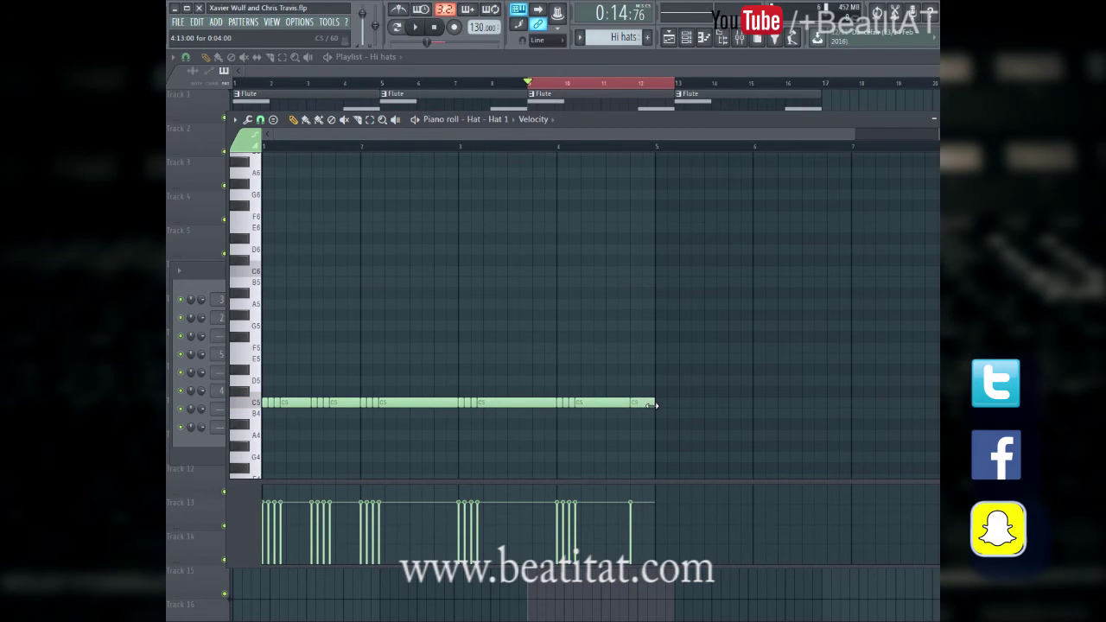
- Chop the last C5 note of bar 4 into a roll with the Default chopper pattern and play the result
{"action": "left_click", "coordinate": [649, 412]}
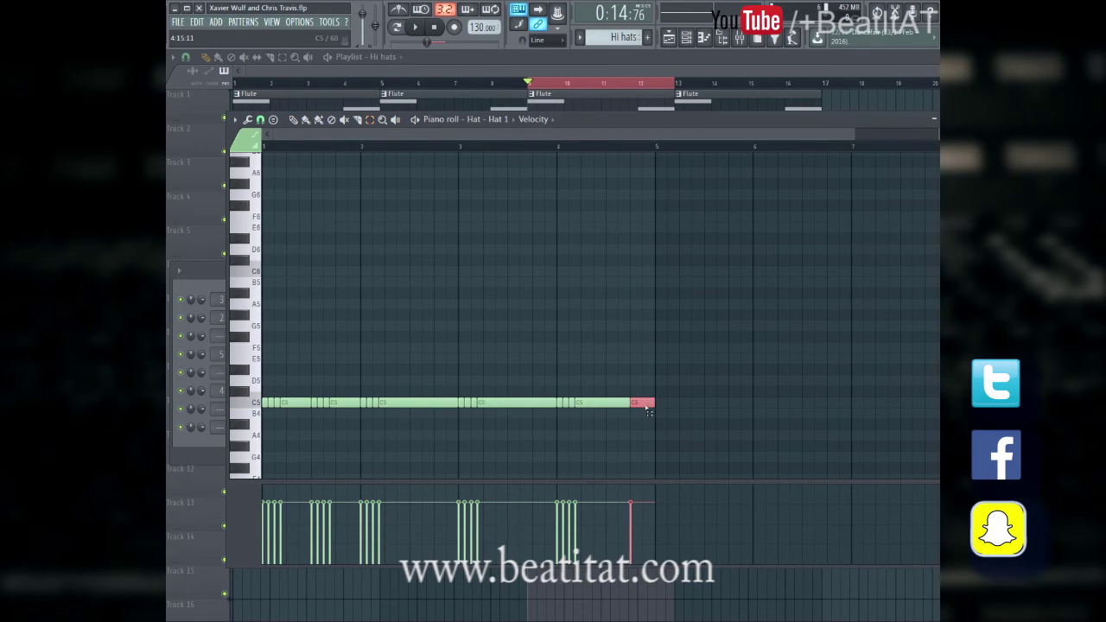
{"action": "key", "text": "alt+u"}
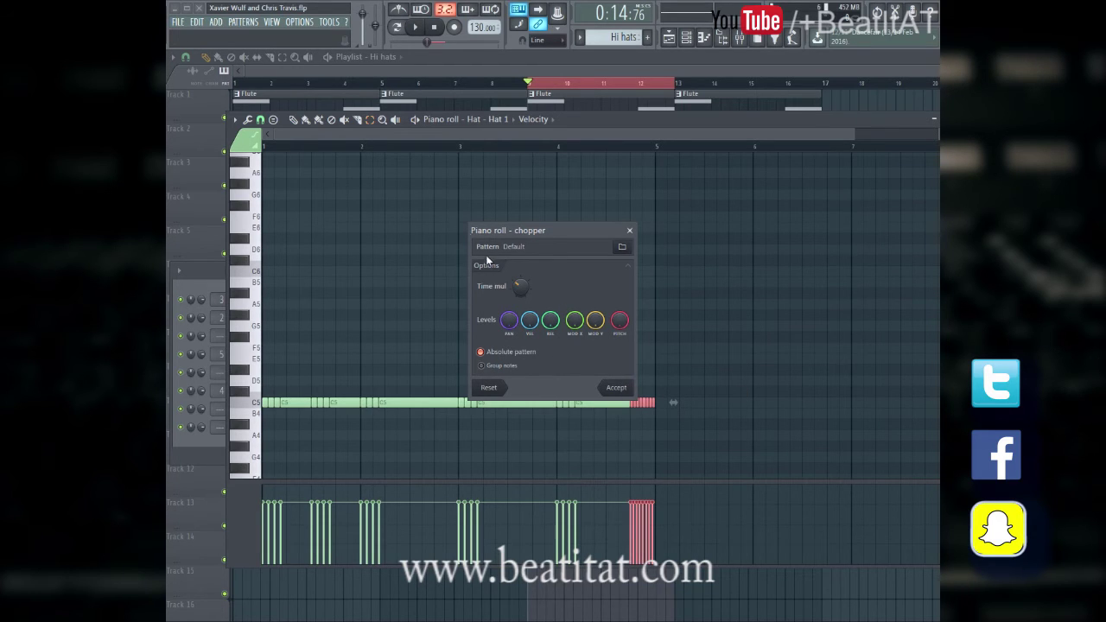
{"action": "left_click", "coordinate": [614, 386]}
{"action": "key", "text": "space"}
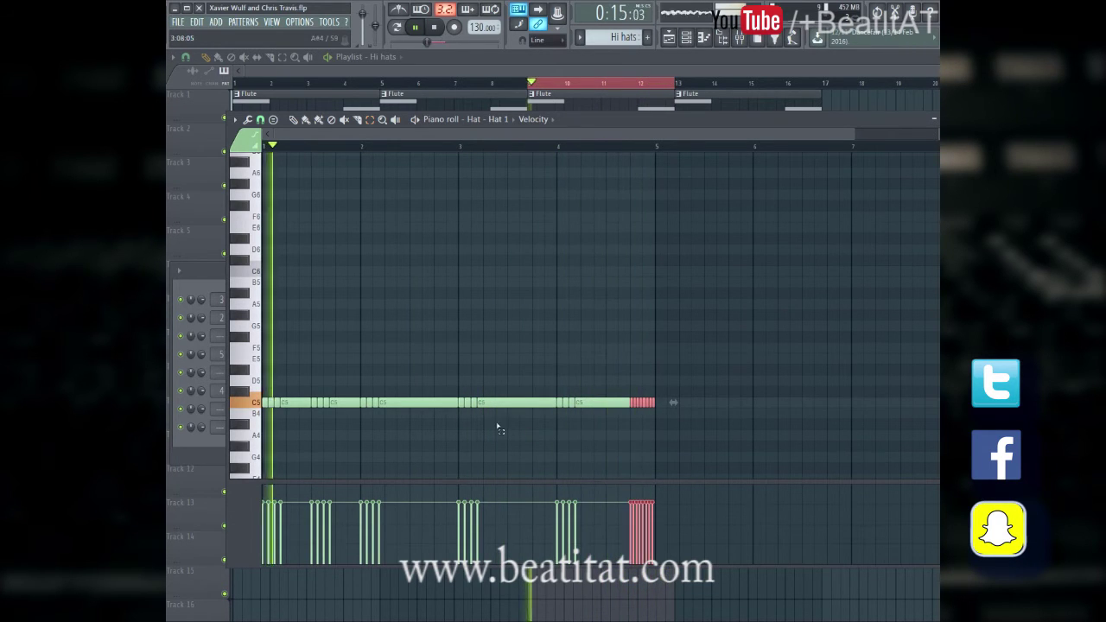
- Shorten the last note of bar 1, place a two-step C5 note just before bar 2, and chop it with the Default pattern
{"action": "left_click", "coordinate": [356, 404]}
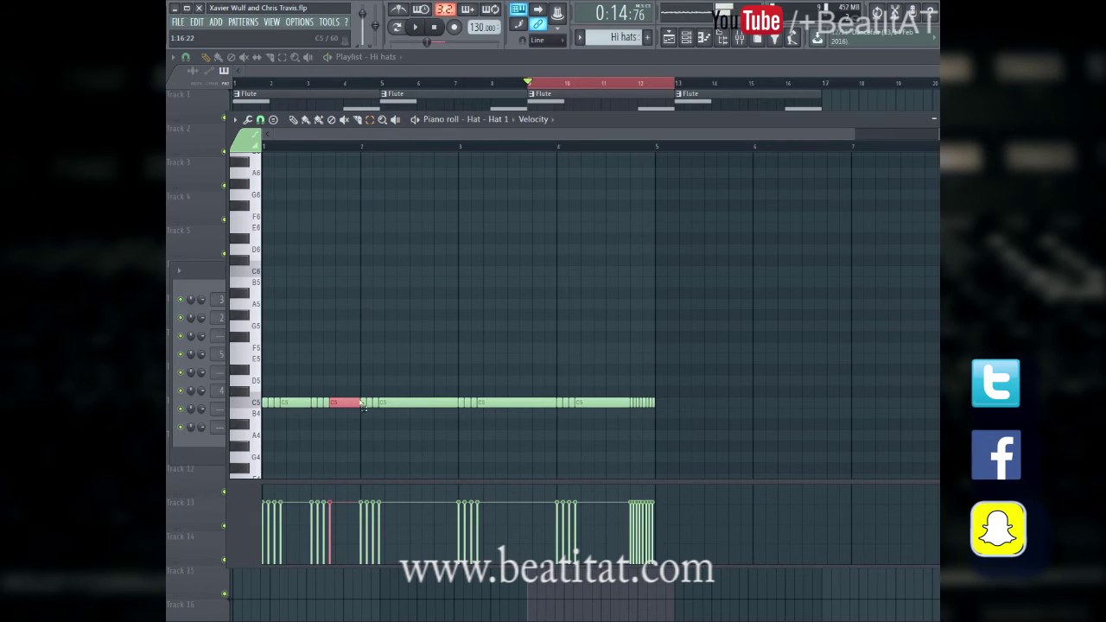
{"action": "key", "text": "p"}
{"action": "mouse_move", "coordinate": [362, 403]}
{"action": "left_mouse_down"}
{"action": "mouse_move", "coordinate": [334, 409]}
{"action": "mouse_move", "coordinate": [362, 403]}
{"action": "mouse_move", "coordinate": [352, 404]}
{"action": "left_mouse_up"}
{"action": "key", "text": "alt+u"}
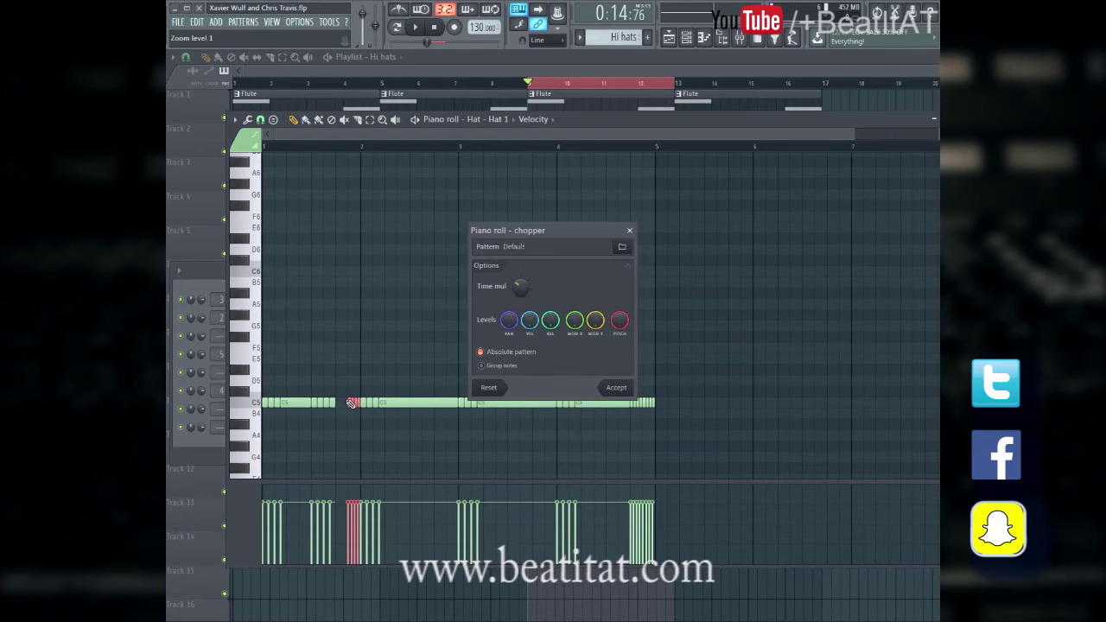
{"action": "key", "text": "Return"}
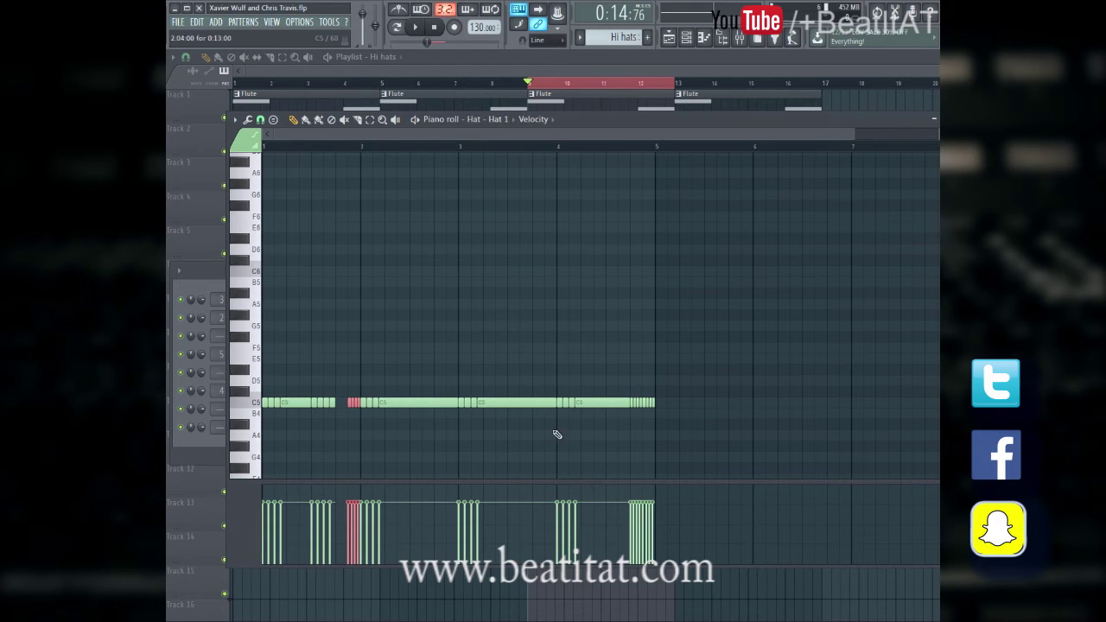
- Break up the long C5 note in bar 3 into short hits on steps 9 and 13, play it, and close the piano roll
{"action": "mouse_move", "coordinate": [557, 403]}
{"action": "left_mouse_down"}
{"action": "mouse_move", "coordinate": [500, 418]}
{"action": "mouse_move", "coordinate": [507, 404]}
{"action": "mouse_move", "coordinate": [536, 404]}
{"action": "left_mouse_up"}
{"action": "left_click", "coordinate": [531, 405]}
{"action": "key", "text": "space"}
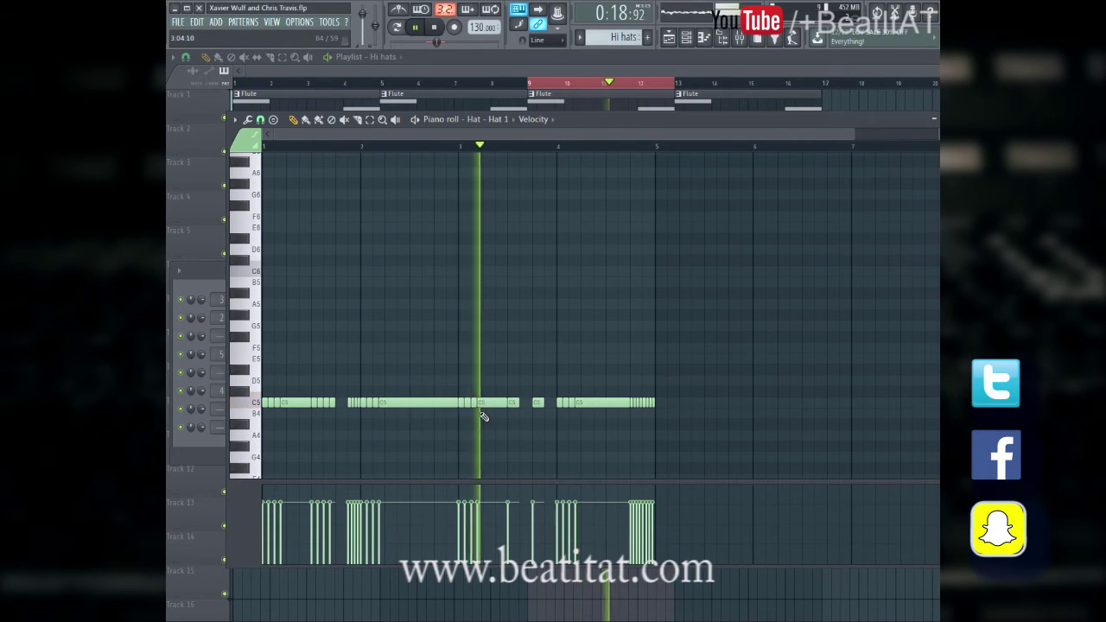
{"action": "key", "text": "F7"}
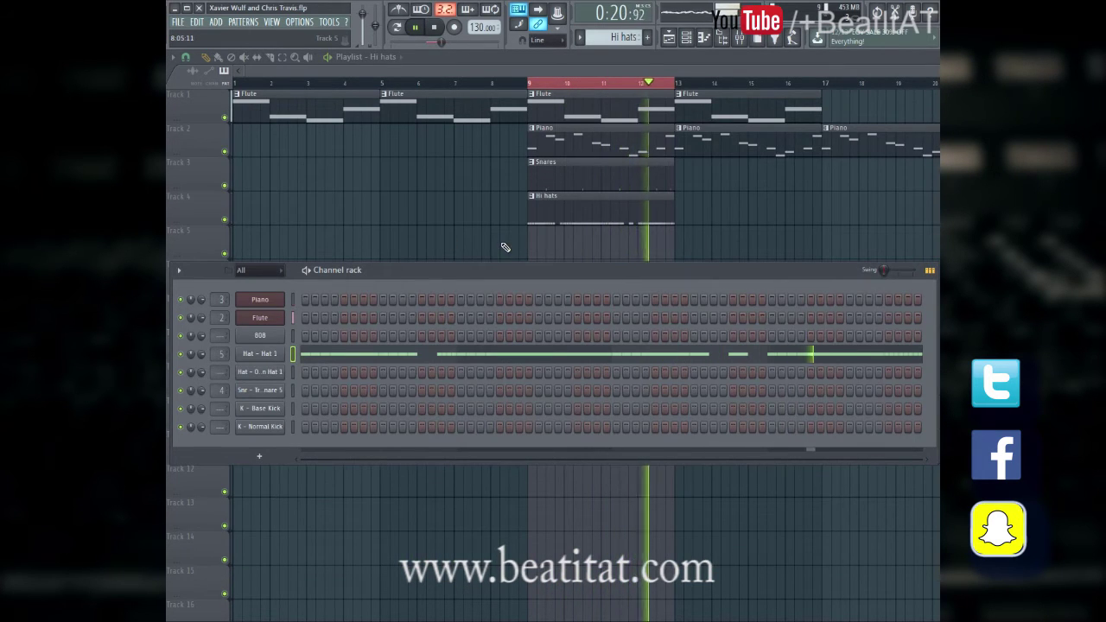
- Repeat the Hi hats clip on Track 4 and the Snares clip on Track 3 at bar 13 of the Playlist
{"action": "key", "text": "F6"}
{"action": "left_click", "coordinate": [682, 212]}
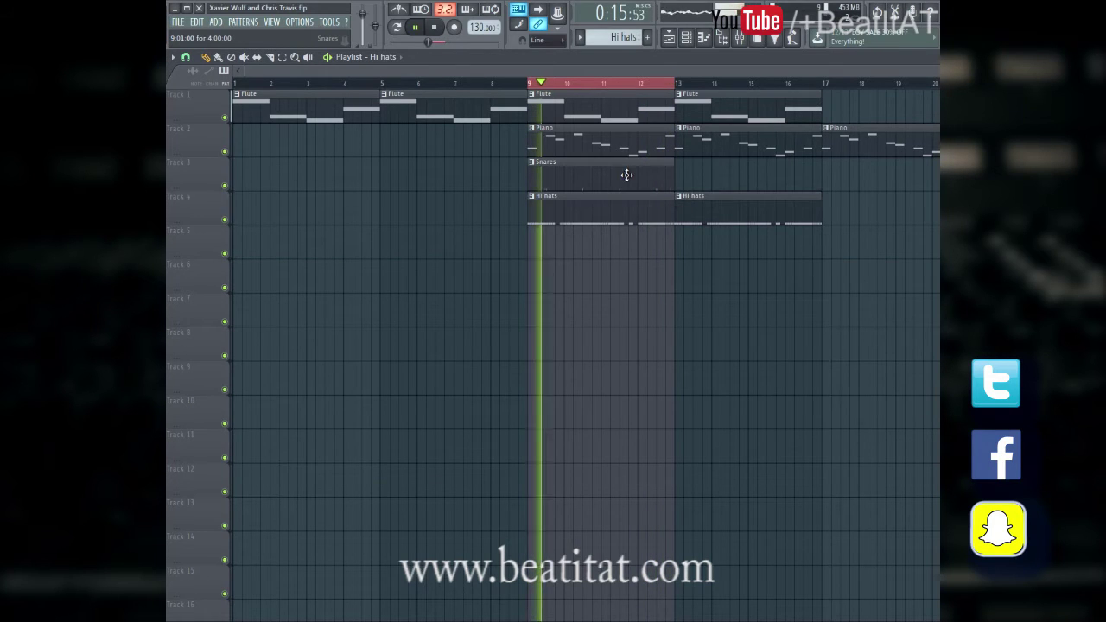
{"action": "left_click", "coordinate": [628, 176]}
{"action": "left_click", "coordinate": [677, 173]}
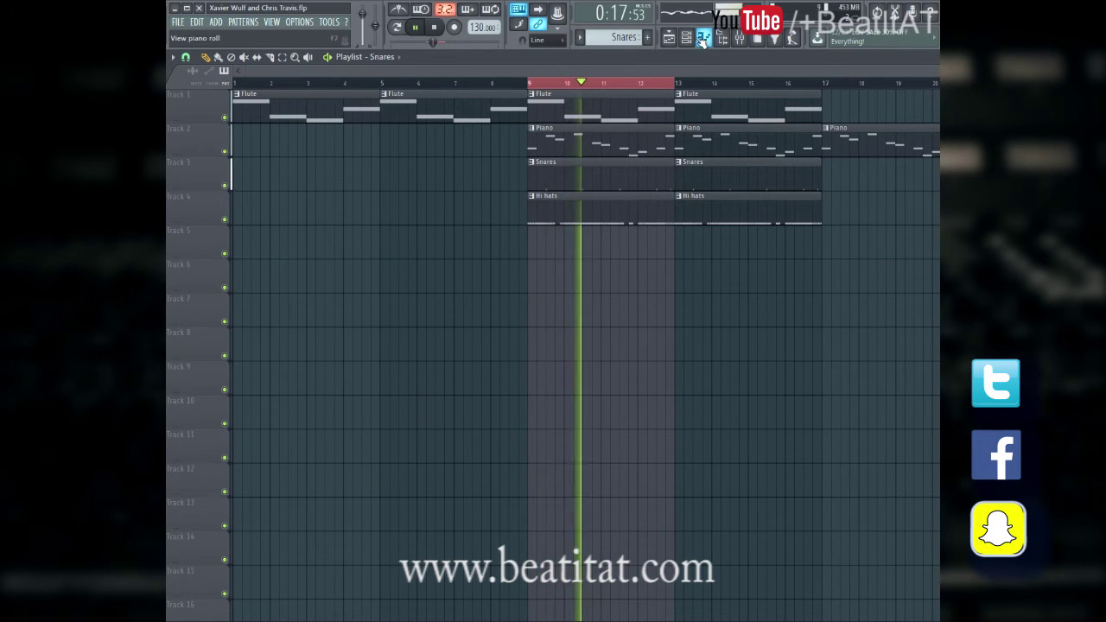
- Create Pattern 5 and add Open Hat 1 hits on steps 5, 21, 37 and 53
{"action": "key", "text": "F6"}
{"action": "key", "text": "F4"}
{"action": "key", "text": "space"}
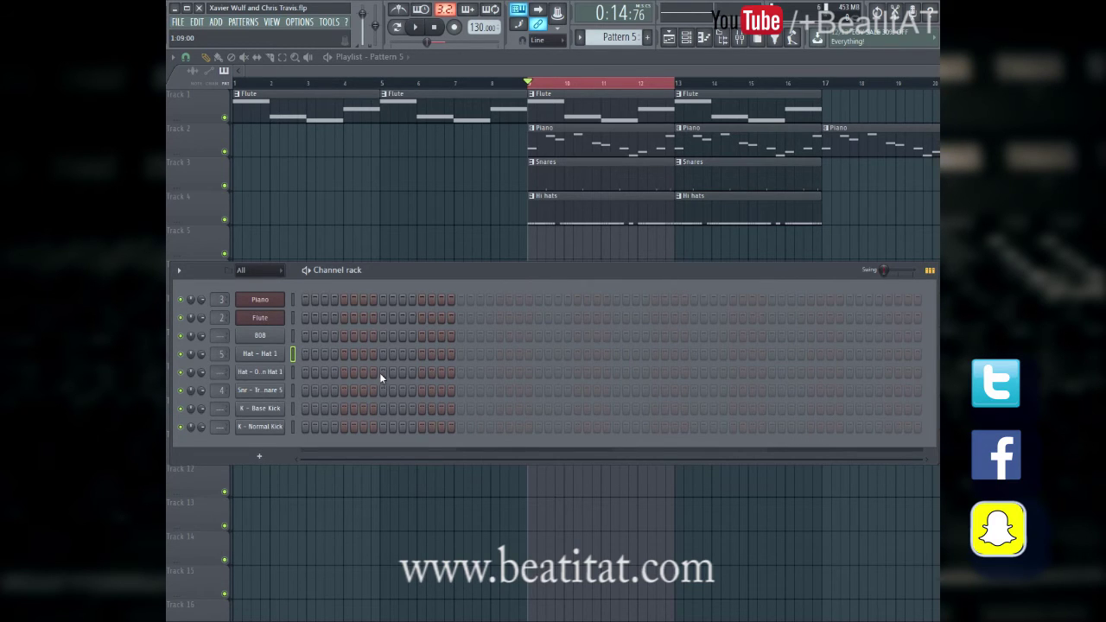
{"action": "left_click", "coordinate": [345, 373]}
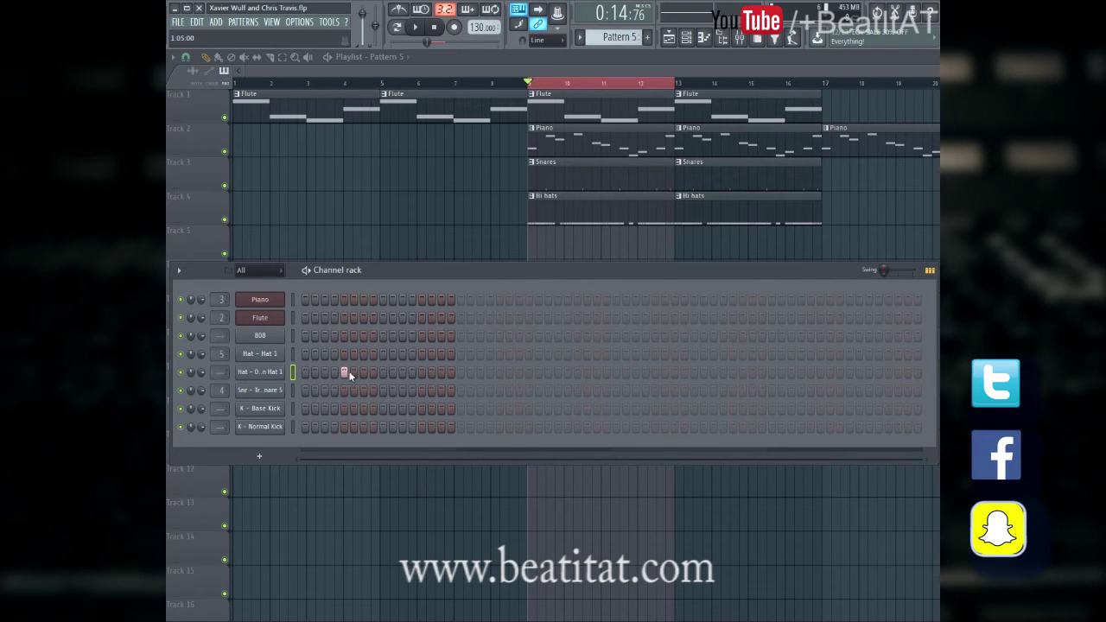
{"action": "left_click", "coordinate": [499, 373]}
{"action": "left_click", "coordinate": [655, 373]}
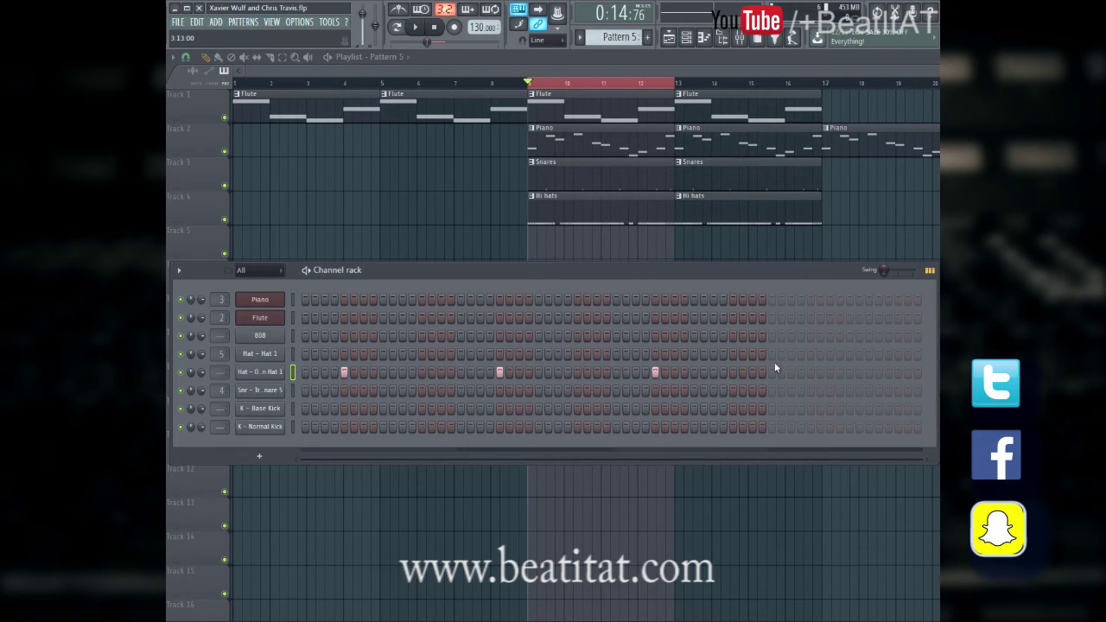
{"action": "left_click", "coordinate": [812, 372]}
- Place Pattern 5 clips on Track 5 at bars 9 and 13, audition them, and delete the bar 9 clip
{"action": "key", "text": "F6"}
{"action": "left_click", "coordinate": [533, 242]}
{"action": "key", "text": "space"}
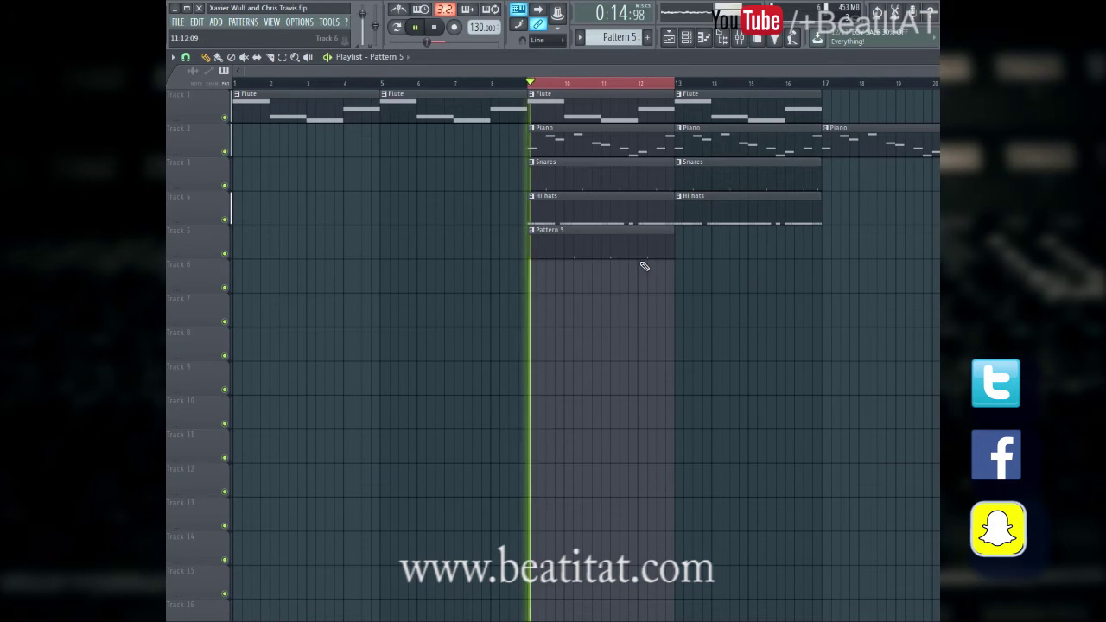
{"action": "left_click", "coordinate": [681, 255]}
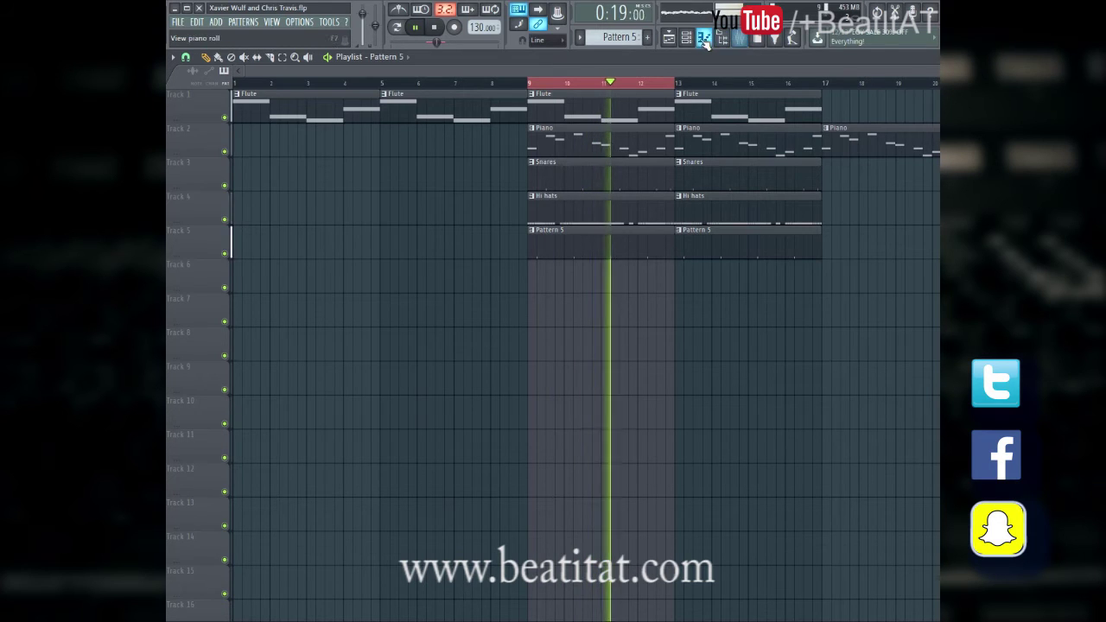
{"action": "right_click", "coordinate": [632, 247]}
{"action": "key", "text": "space"}
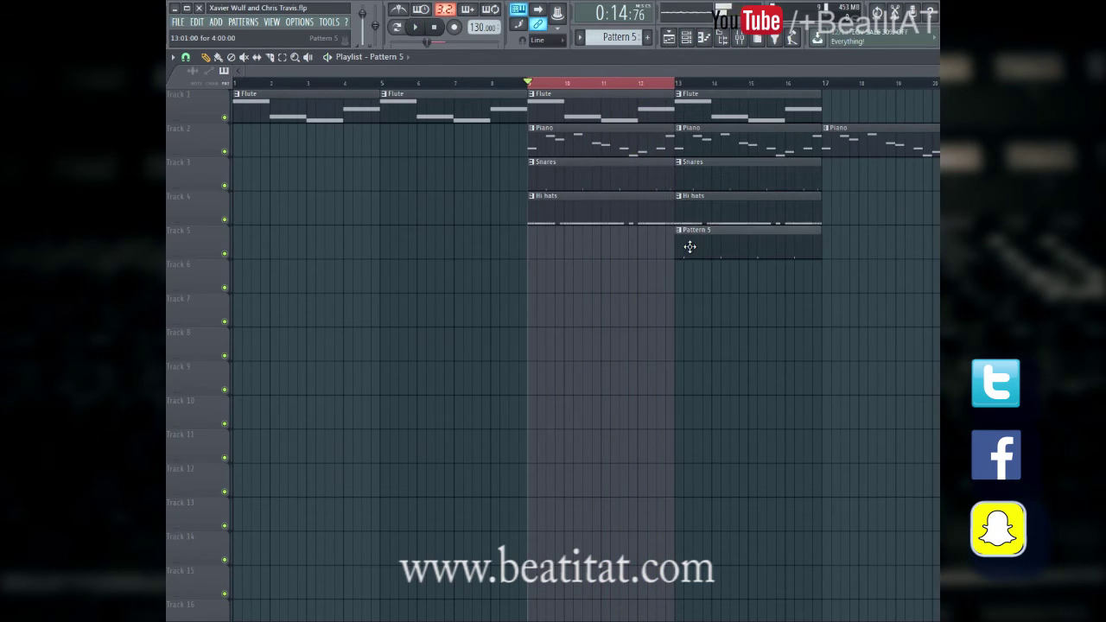
- Rename Pattern 5 as Open Chorus and return to the Playlist
{"action": "double_click", "coordinate": [691, 248]}
{"action": "key", "text": "F2"}
{"action": "type", "text": "Ch"}
{"action": "key", "text": "BackSpace"}
{"action": "key", "text": "BackSpace"}
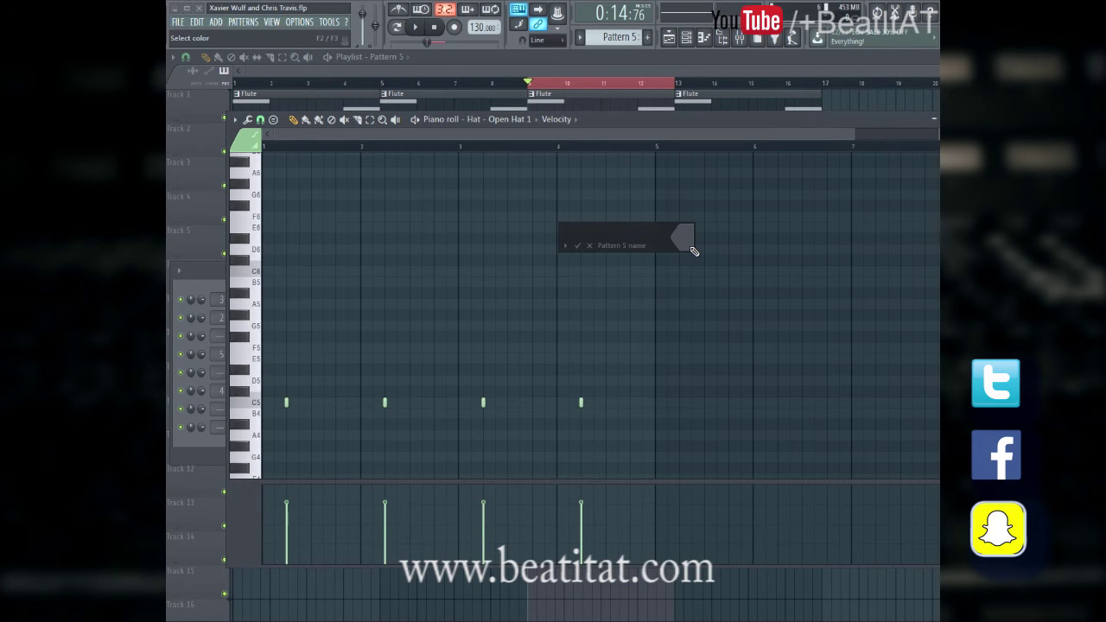
{"action": "type", "text": "Open Cho"}
{"action": "key", "text": "Return"}
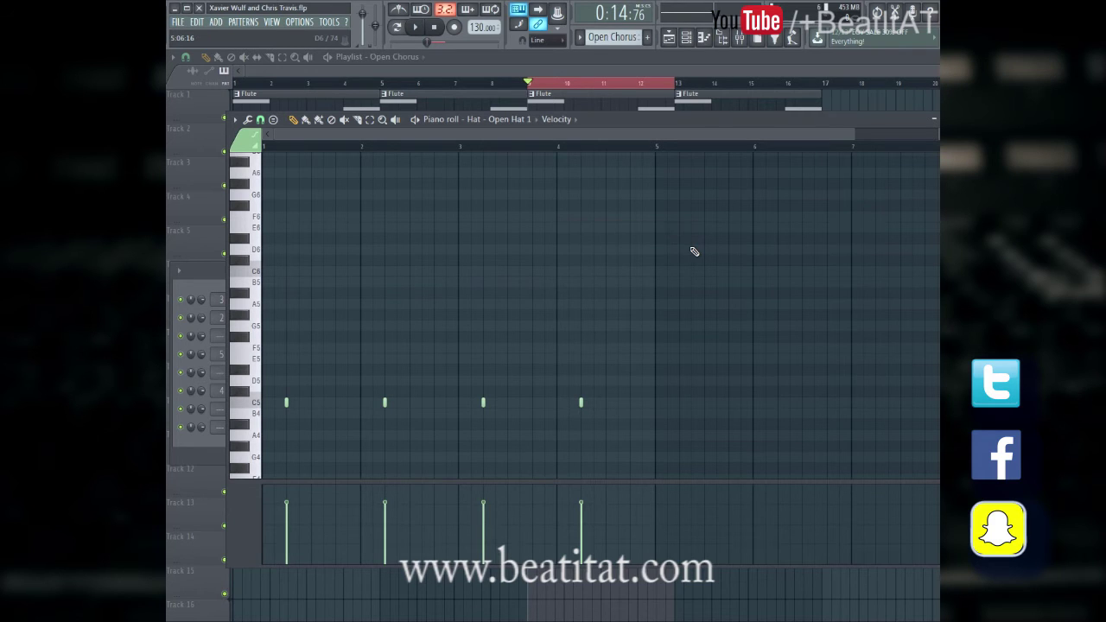
{"action": "left_click", "coordinate": [531, 64]}
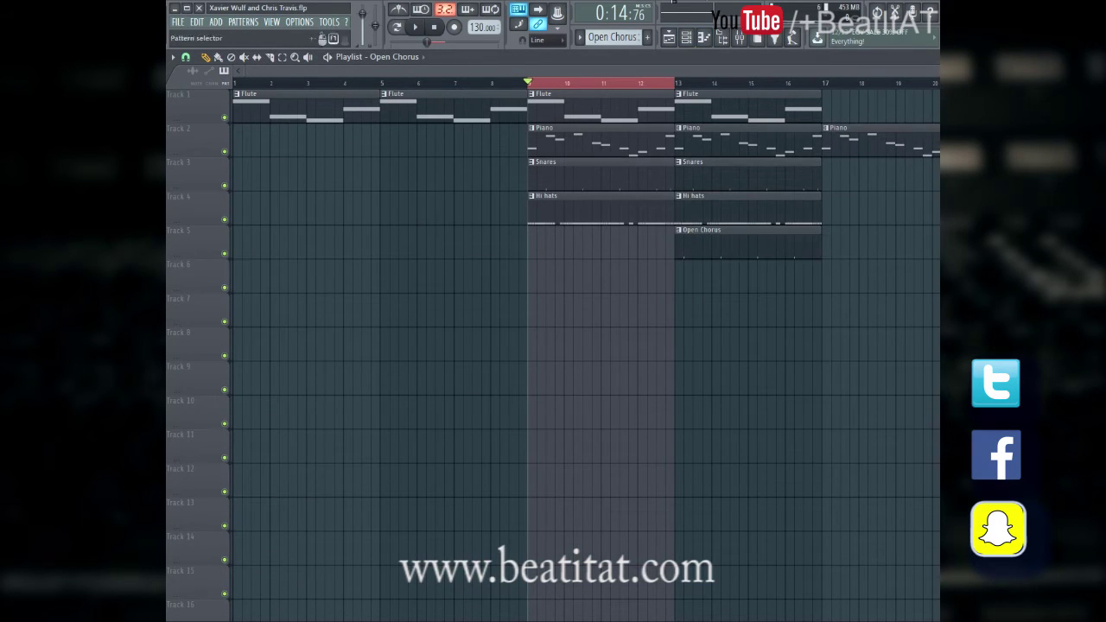
- Create Pattern 6 and route the Open Hat 1 channel to mixer track 6
{"action": "left_click", "coordinate": [685, 37]}
{"action": "key", "text": "F4"}
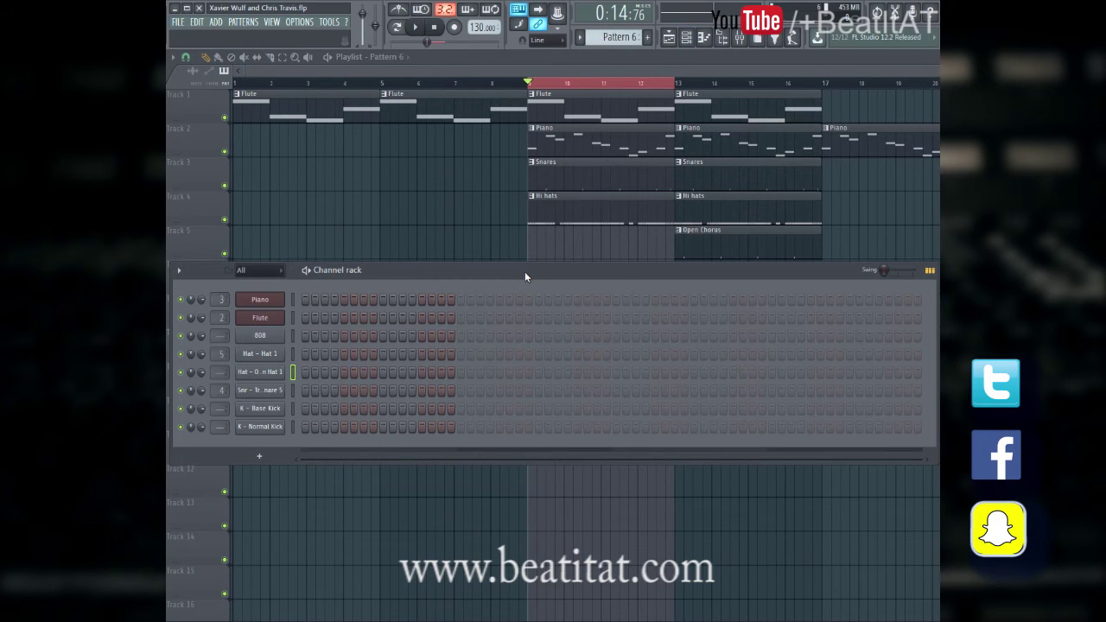
{"action": "left_click", "coordinate": [280, 373]}
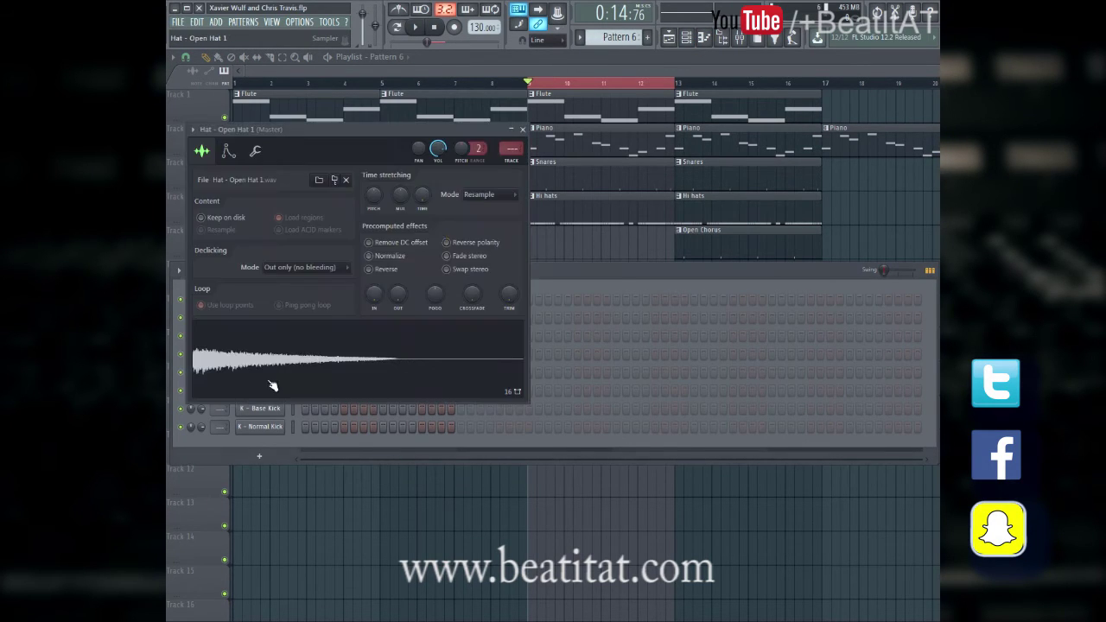
{"action": "double_click", "coordinate": [511, 149]}
{"action": "left_click", "coordinate": [522, 128]}
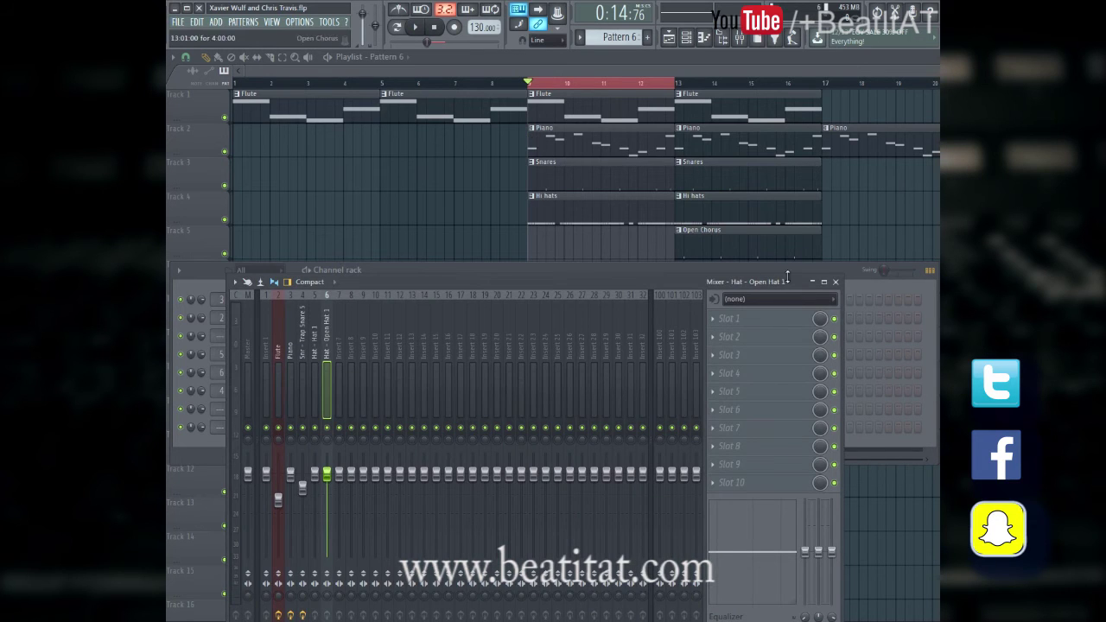
{"action": "left_click", "coordinate": [836, 282]}
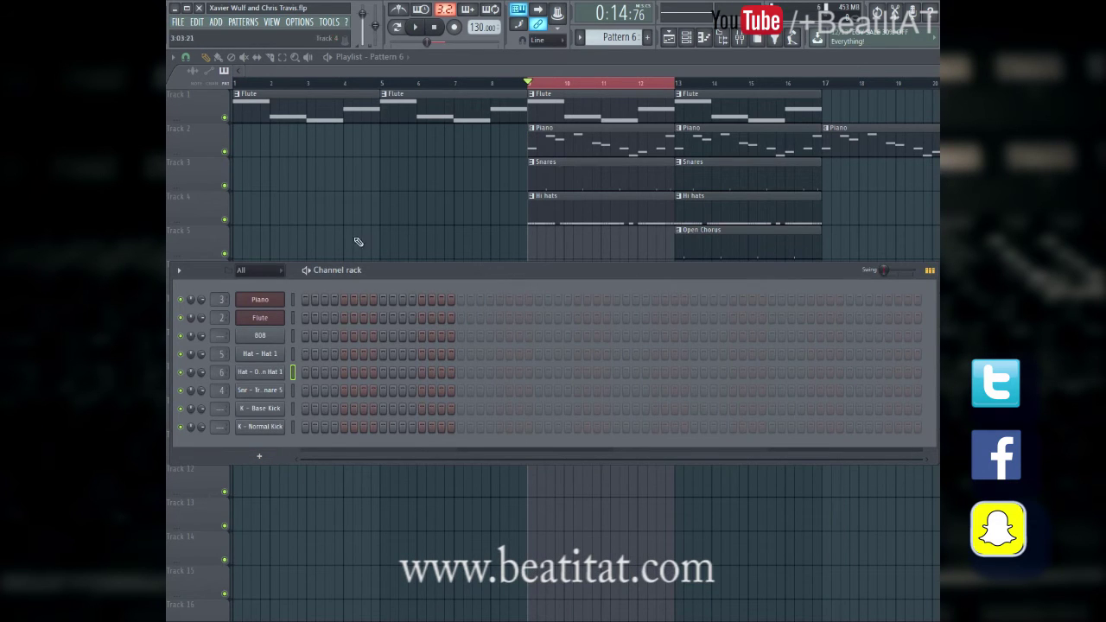
- Place a clip of Pattern 6 at bar 9 on Track 6 and bring the channel rack back up
{"action": "key", "text": "F6"}
{"action": "left_click", "coordinate": [528, 275]}
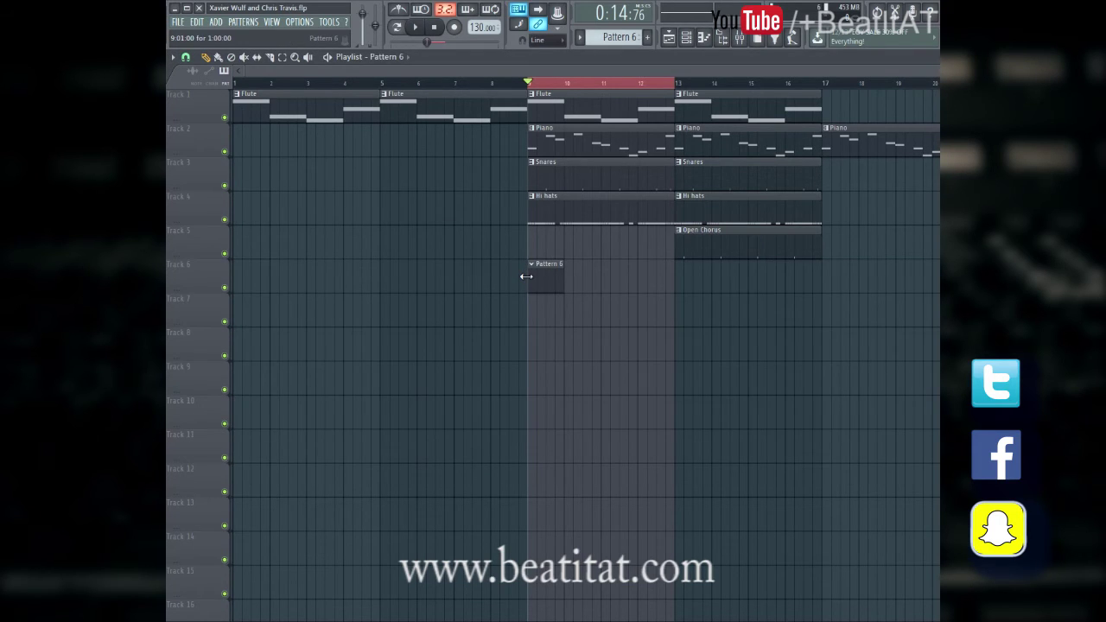
{"action": "left_click", "coordinate": [695, 41]}
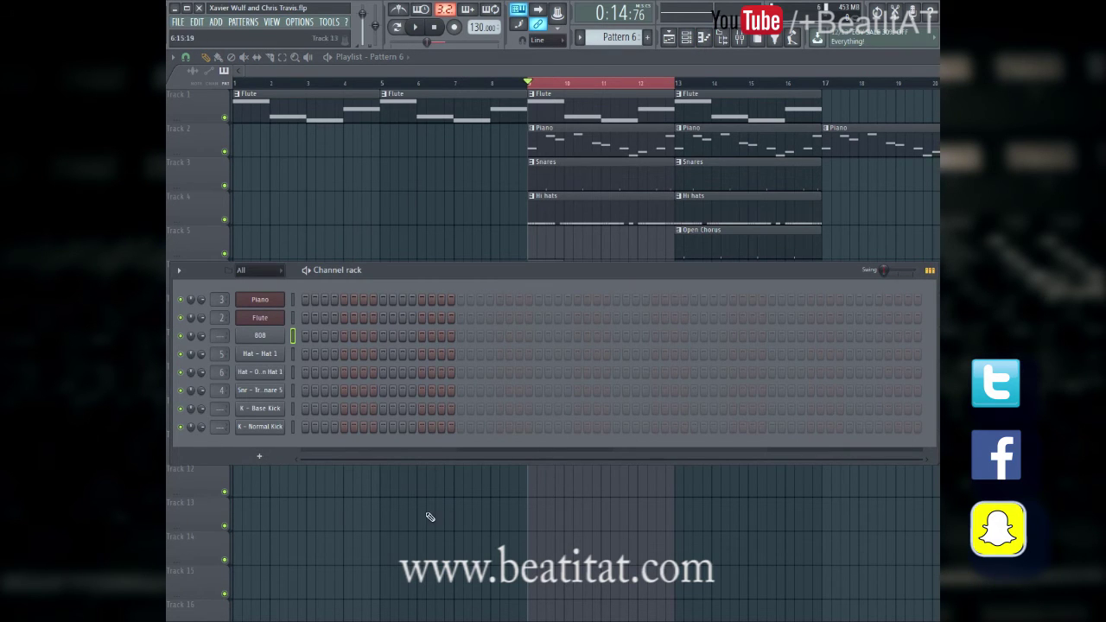
- Route the 808 channel to mixer track 7 and close its channel settings
{"action": "left_click", "coordinate": [264, 336]}
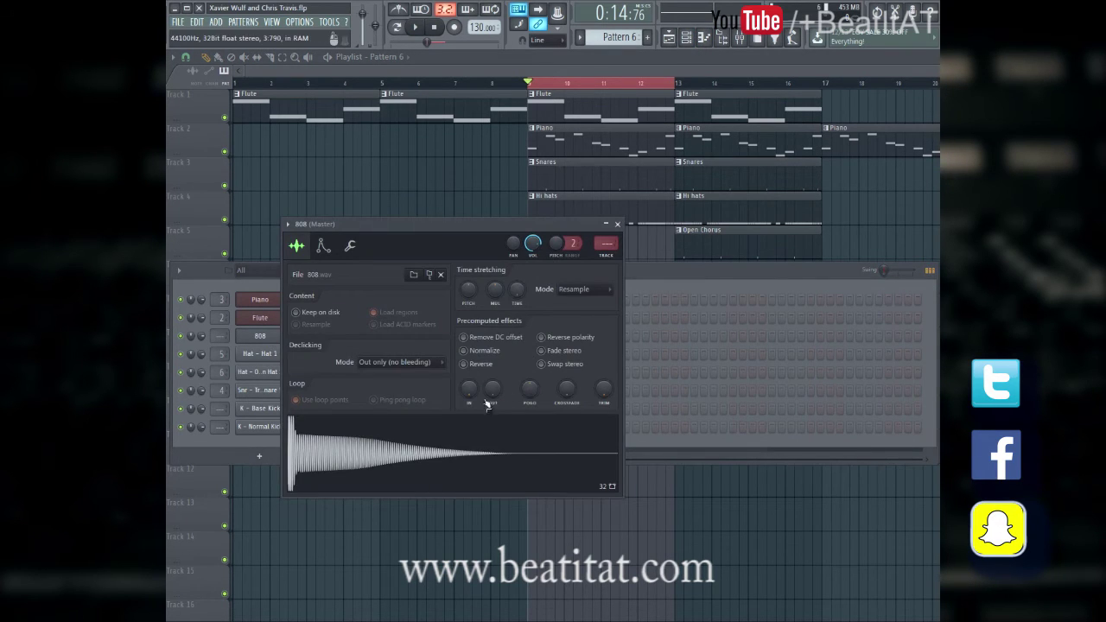
{"action": "left_click", "coordinate": [607, 246]}
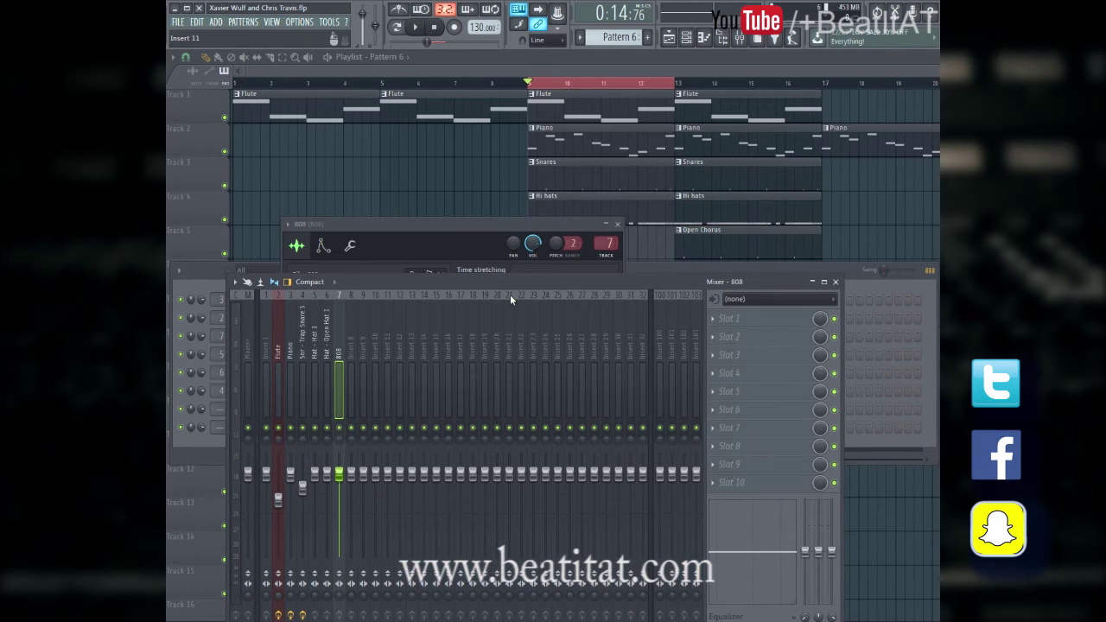
{"action": "left_click", "coordinate": [617, 225]}
- Load the "808 1 Mix" mixer track state onto the 808 mixer track and close the mixer
{"action": "right_click", "coordinate": [338, 361]}
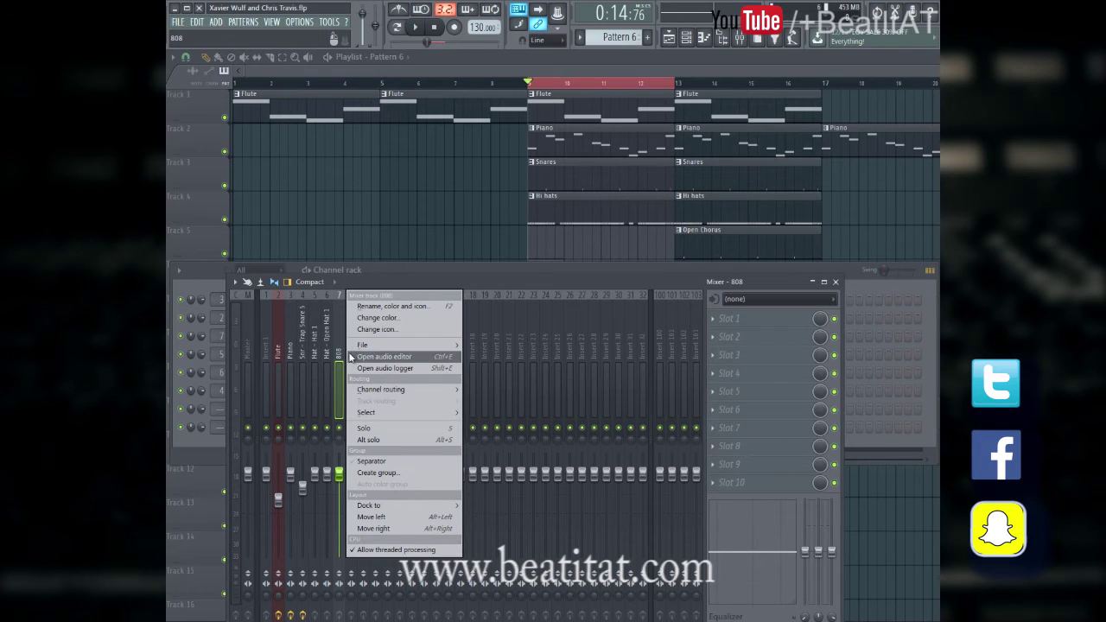
{"action": "mouse_move", "coordinate": [449, 346]}
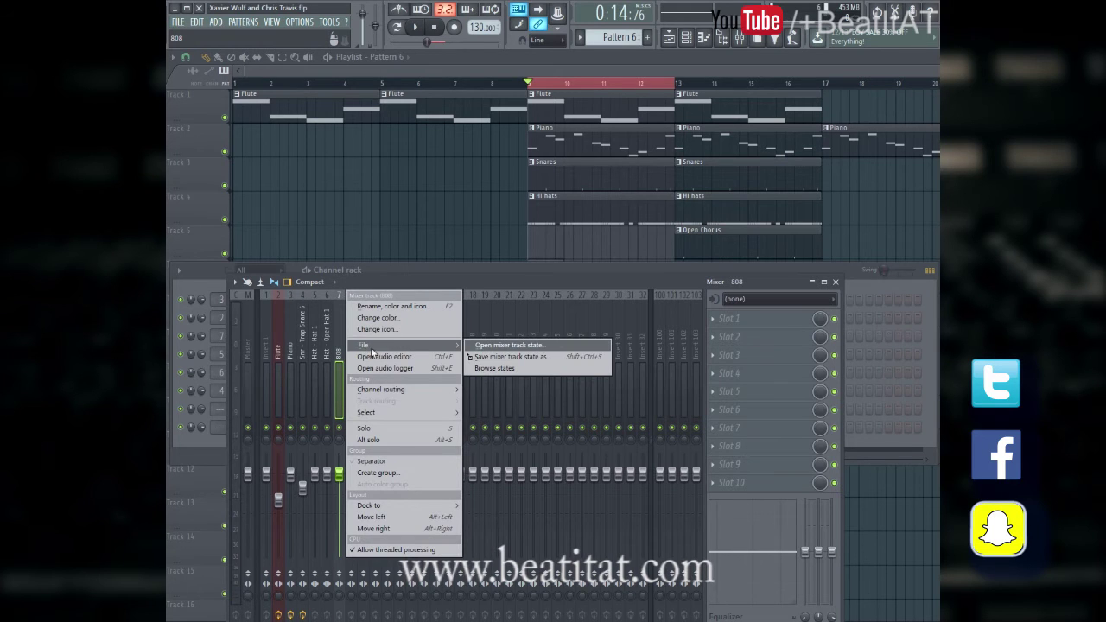
{"action": "left_click", "coordinate": [489, 347]}
{"action": "left_click", "coordinate": [466, 198]}
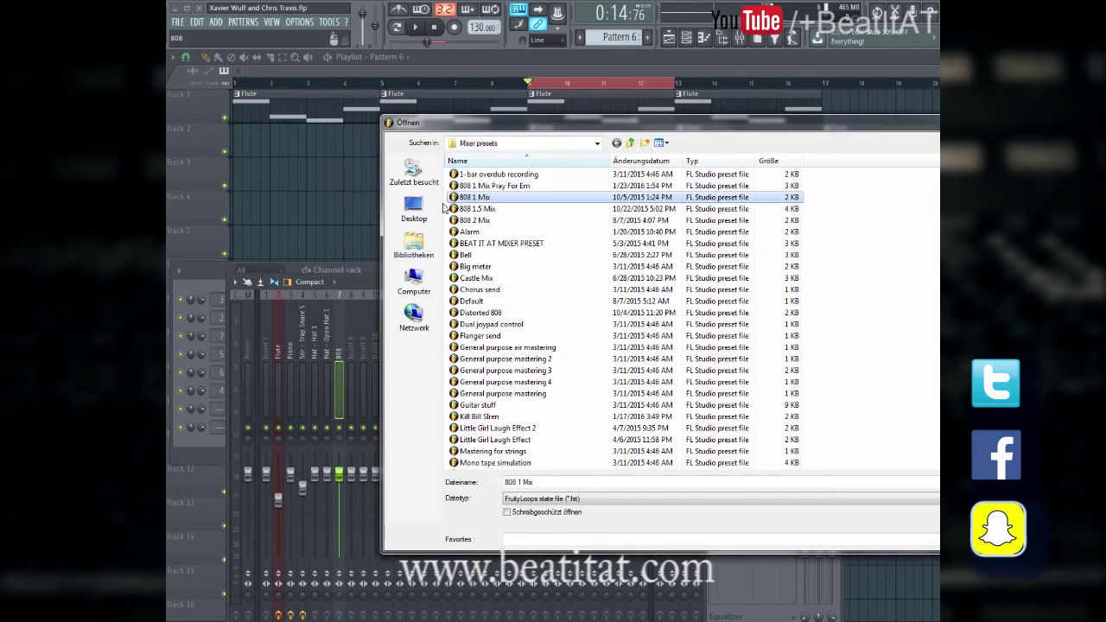
{"action": "double_click", "coordinate": [509, 198]}
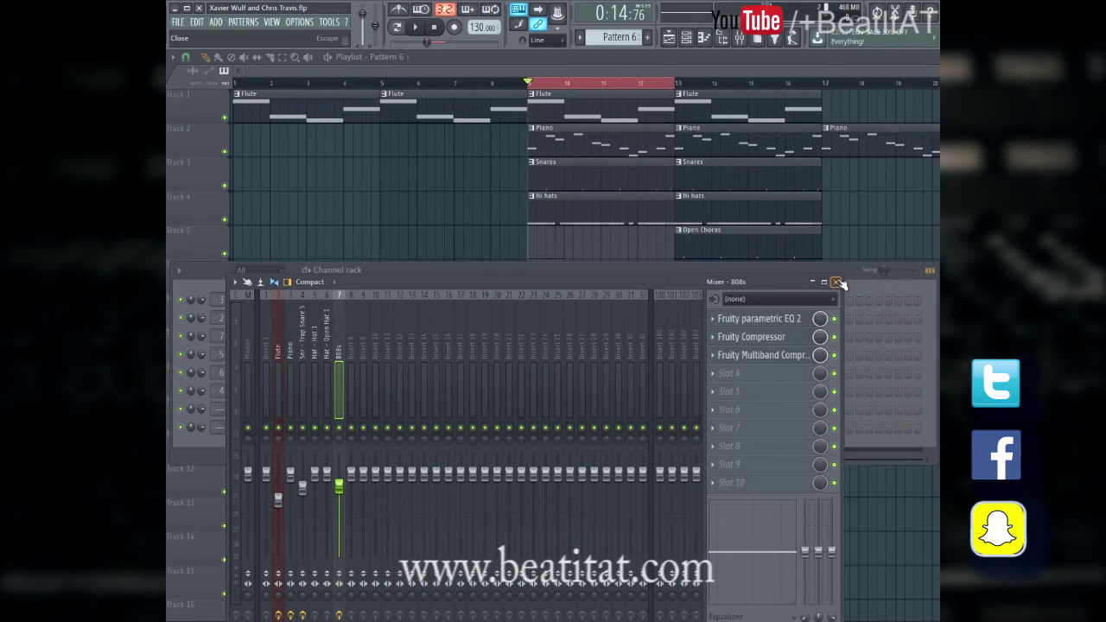
{"action": "left_click", "coordinate": [836, 283]}
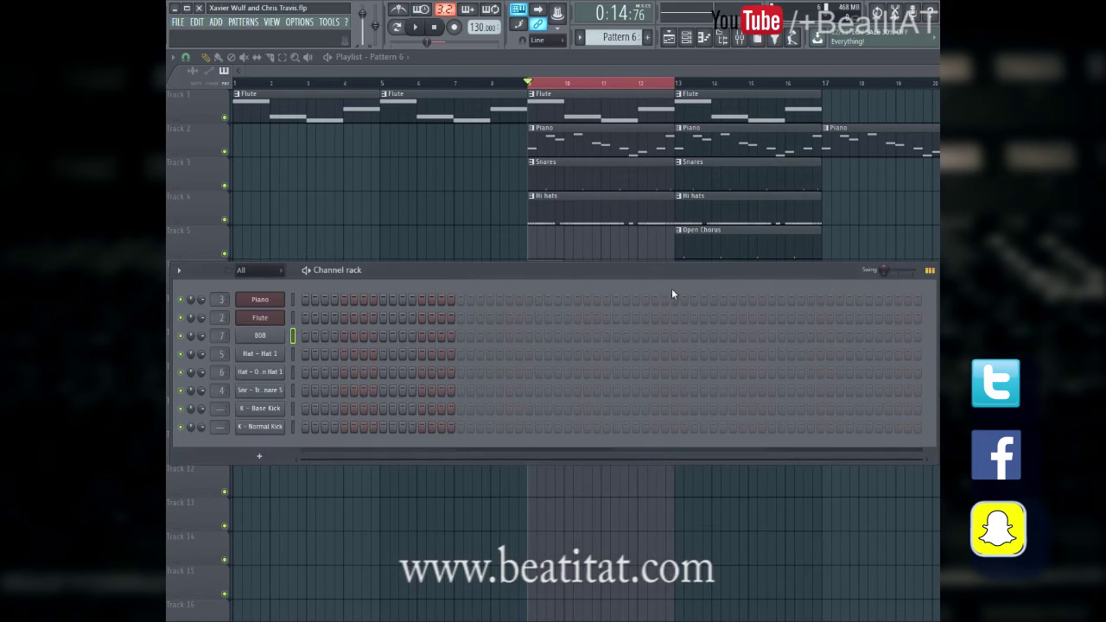
- Enable the 808 channel's volume envelope with its attack turned fully down, then close the channel settings
{"action": "left_click", "coordinate": [263, 338]}
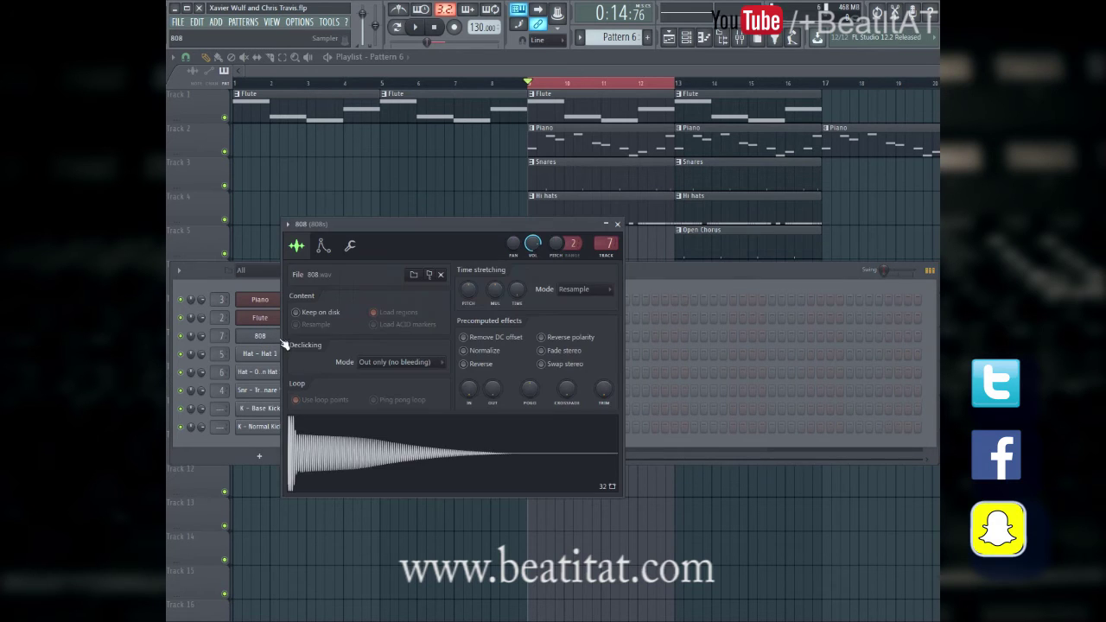
{"action": "left_click", "coordinate": [322, 247]}
{"action": "left_click_drag", "start_coordinate": [319, 370], "coordinate": [319, 398]}
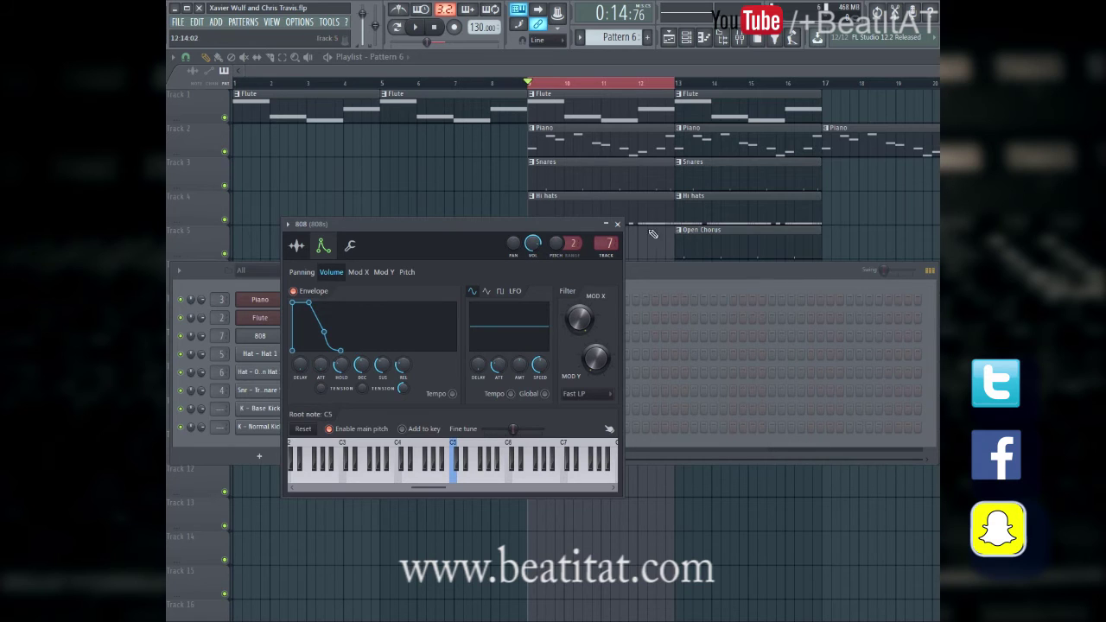
{"action": "left_click", "coordinate": [617, 224]}
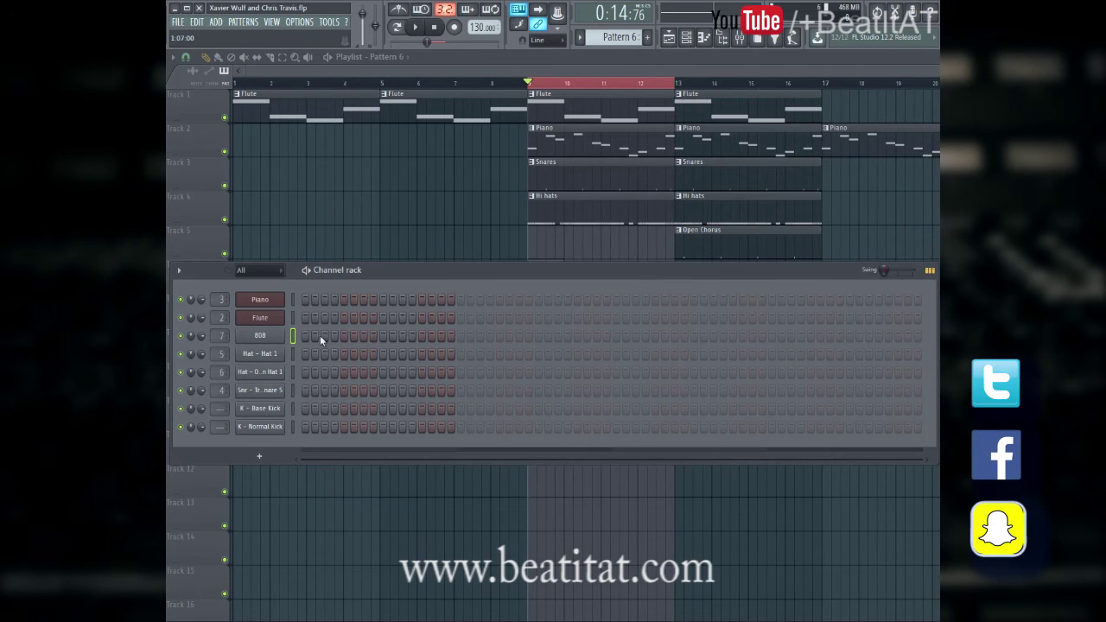
{"action": "right_click", "coordinate": [261, 337]}
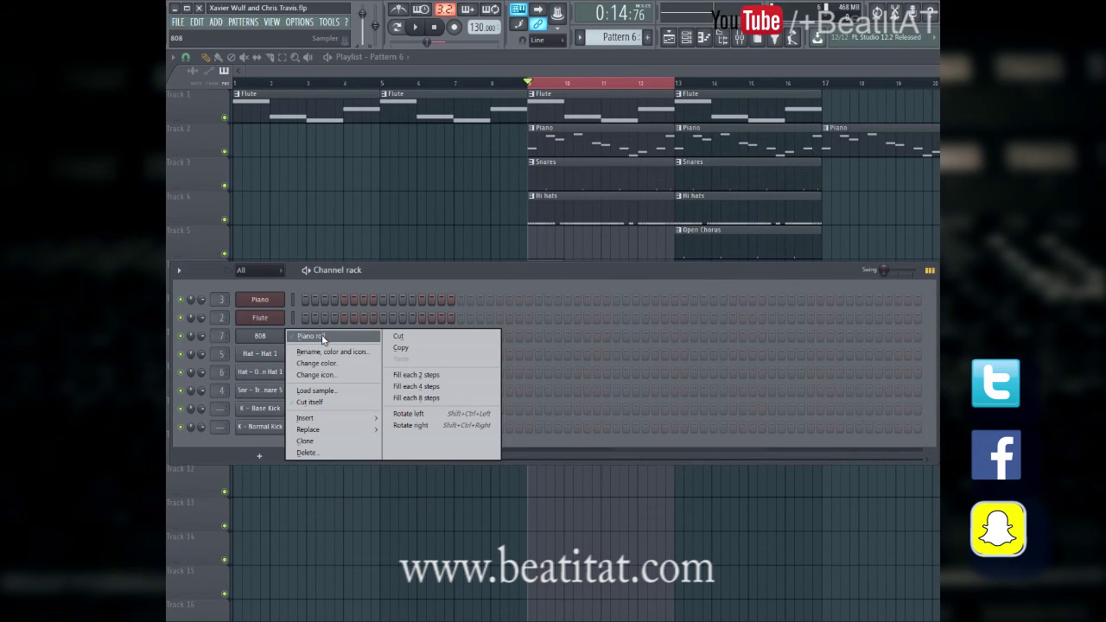
- Rename Pattern 6 on Track 6 as 808
{"action": "left_click", "coordinate": [531, 270]}
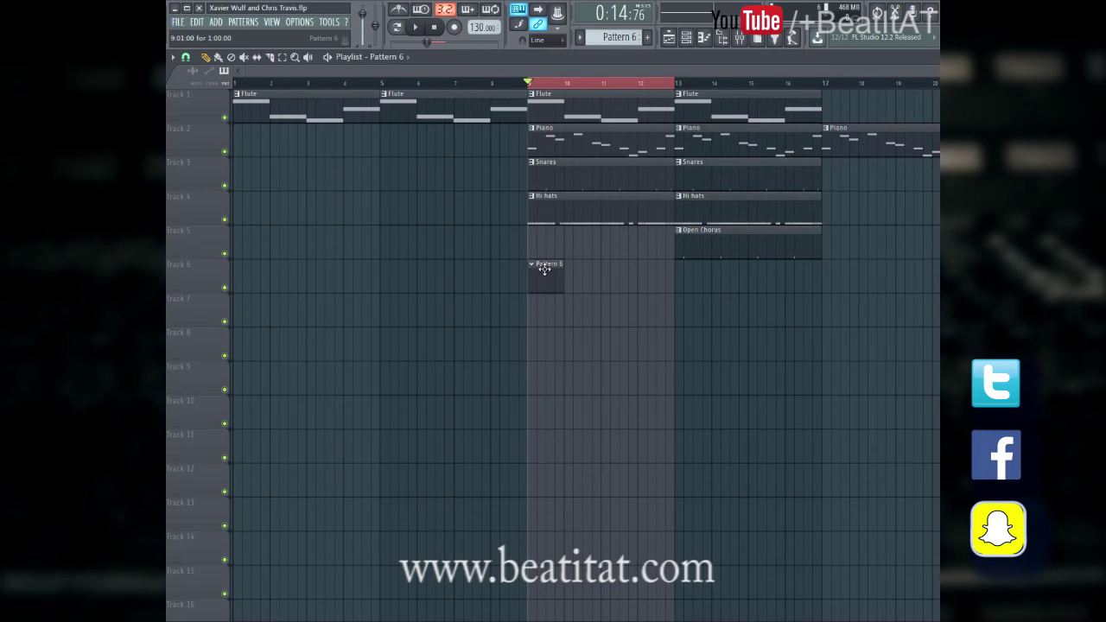
{"action": "double_click", "coordinate": [545, 270]}
{"action": "key", "text": "F2"}
{"action": "type", "text": "8908"}
{"action": "key", "text": "BackSpace"}
{"action": "key", "text": "BackSpace"}
{"action": "key", "text": "BackSpace"}
{"action": "type", "text": "08"}
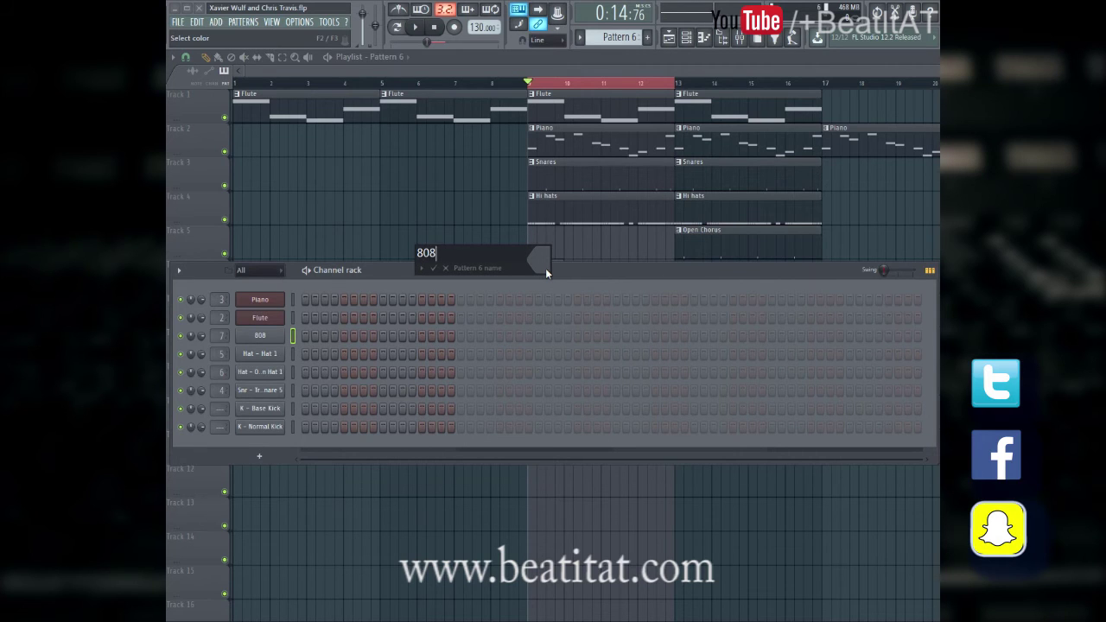
{"action": "key", "text": "Return"}
- Place an 808 hit on the first step of each of the pattern's four bars
{"action": "left_click", "coordinate": [305, 336]}
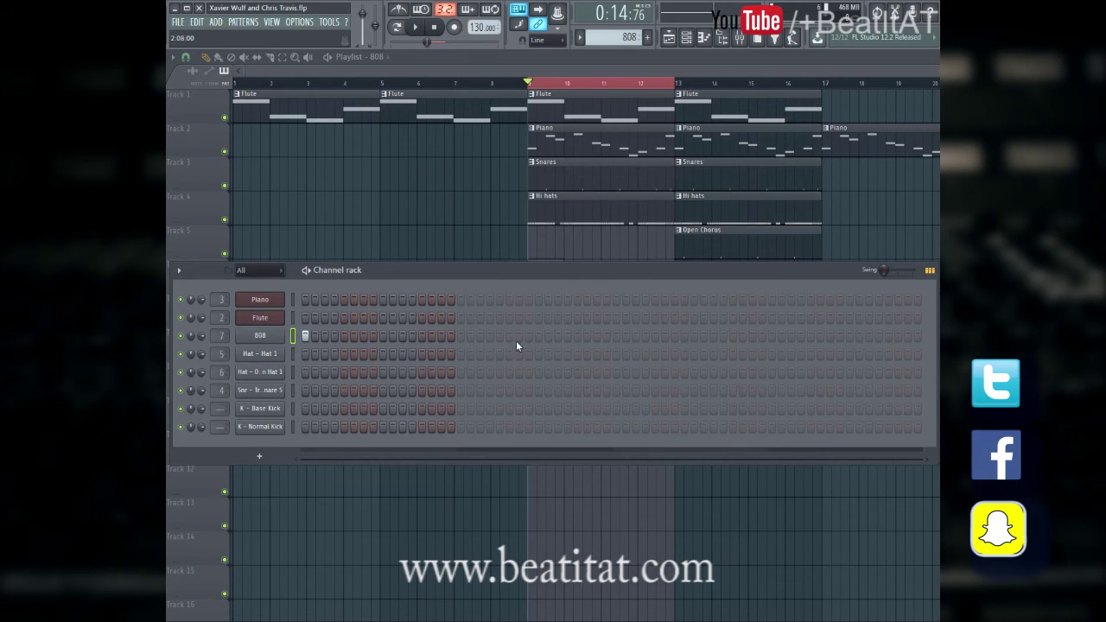
{"action": "left_click", "coordinate": [461, 336]}
{"action": "left_click", "coordinate": [616, 336]}
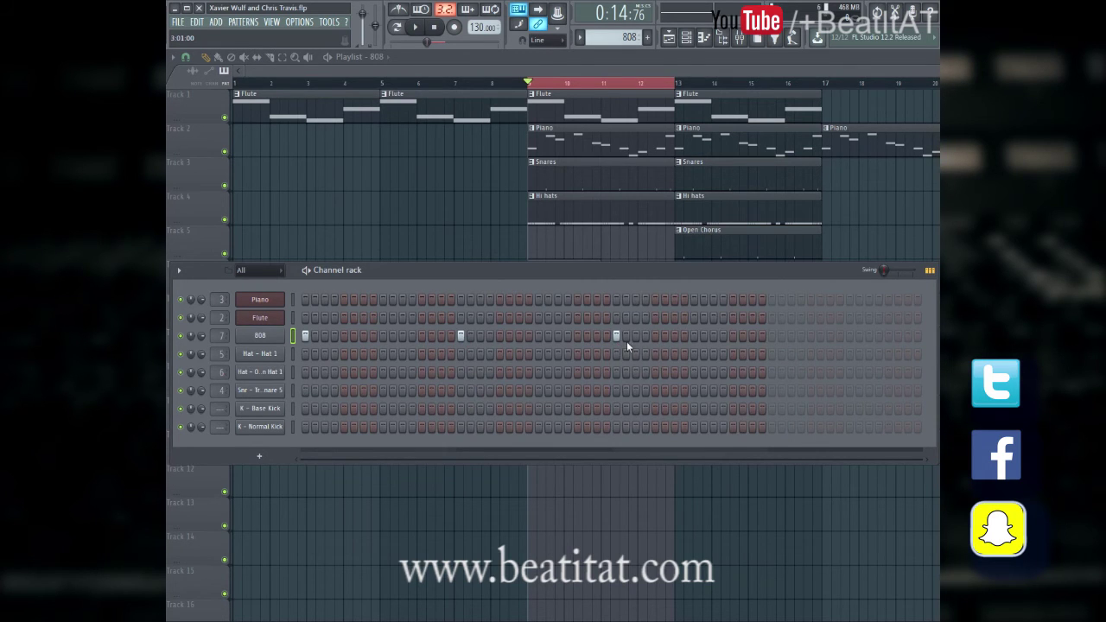
{"action": "left_click", "coordinate": [772, 337]}
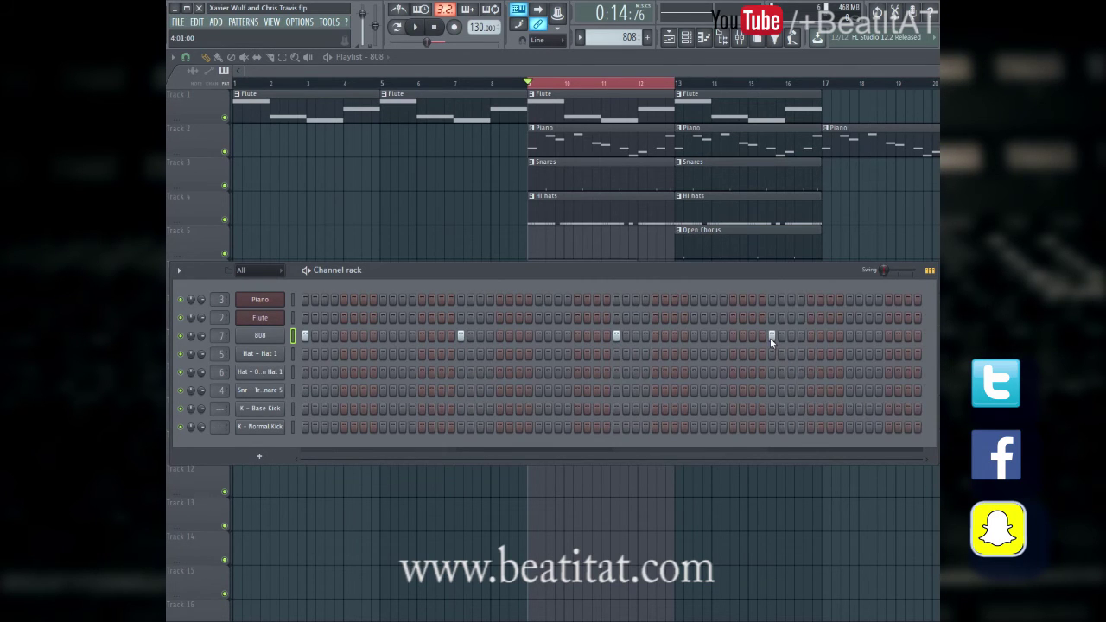
- Move the 808 hits of bars 2 and 4 to the fifth step of their bars
{"action": "left_click", "coordinate": [498, 336]}
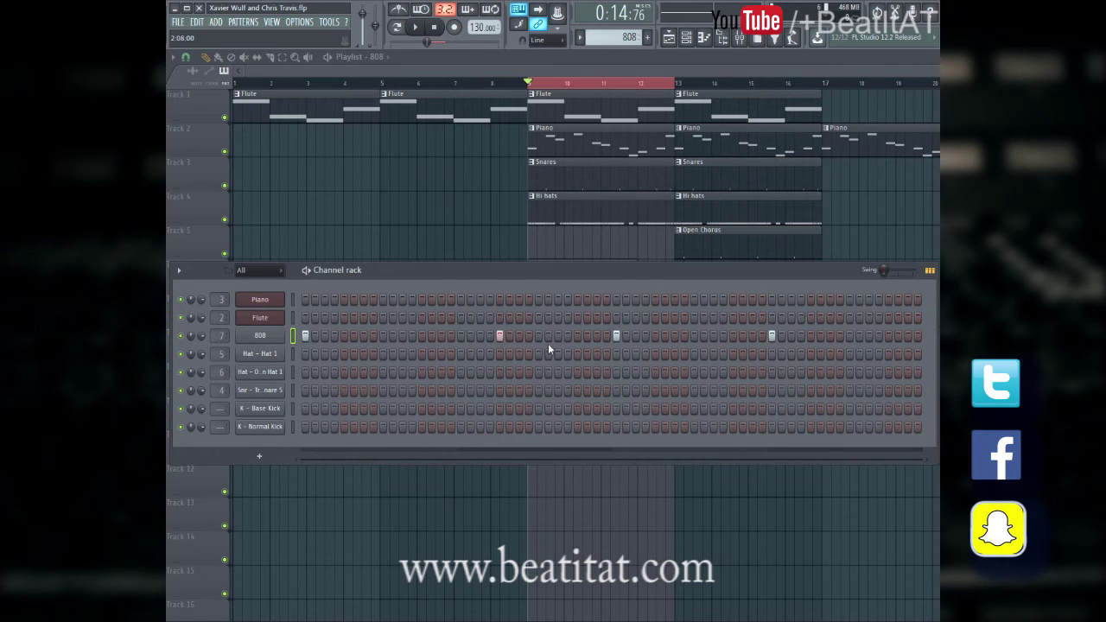
{"action": "left_click", "coordinate": [772, 337]}
{"action": "left_click", "coordinate": [812, 336]}
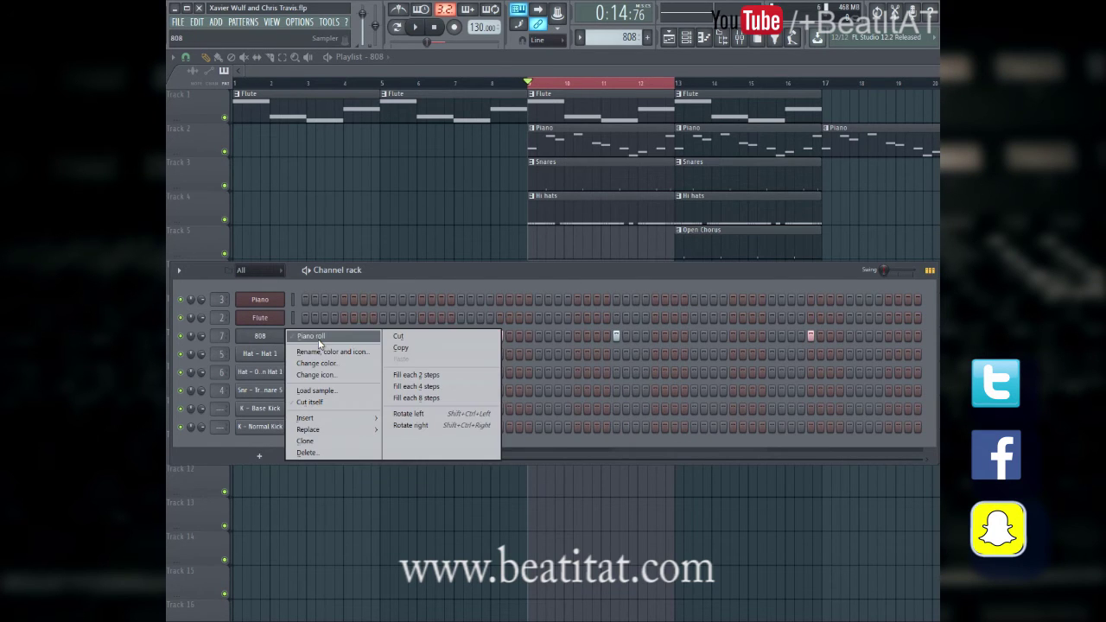
- In the 808 piano roll, extend each note to meet the following one and lengthen the last note to the end of bar 4
{"action": "left_click", "coordinate": [313, 336]}
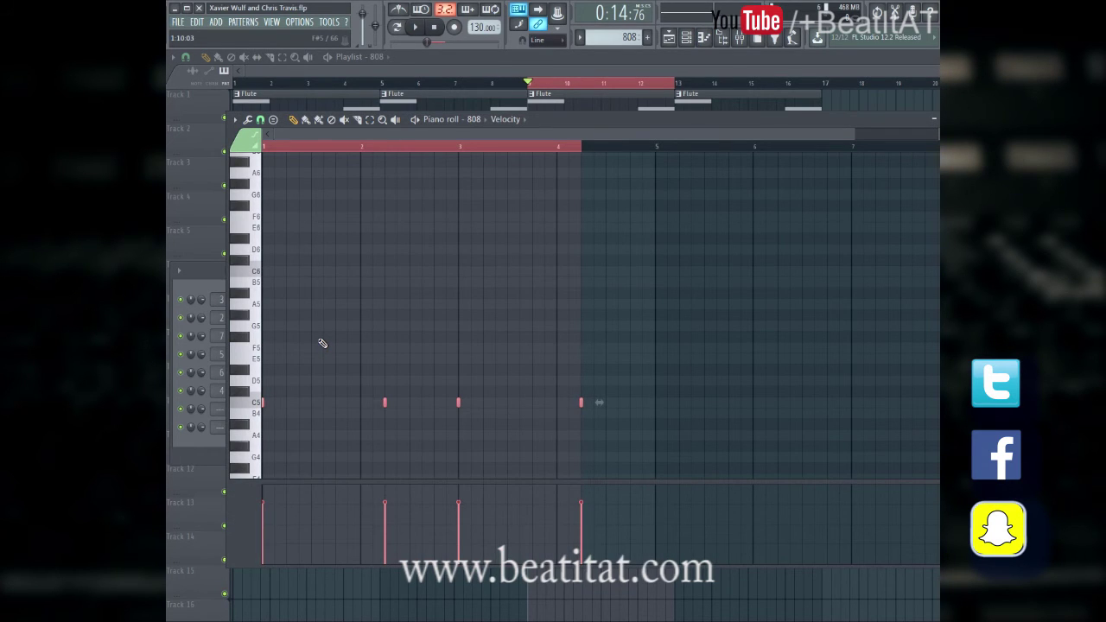
{"action": "key", "text": "ctrl+l"}
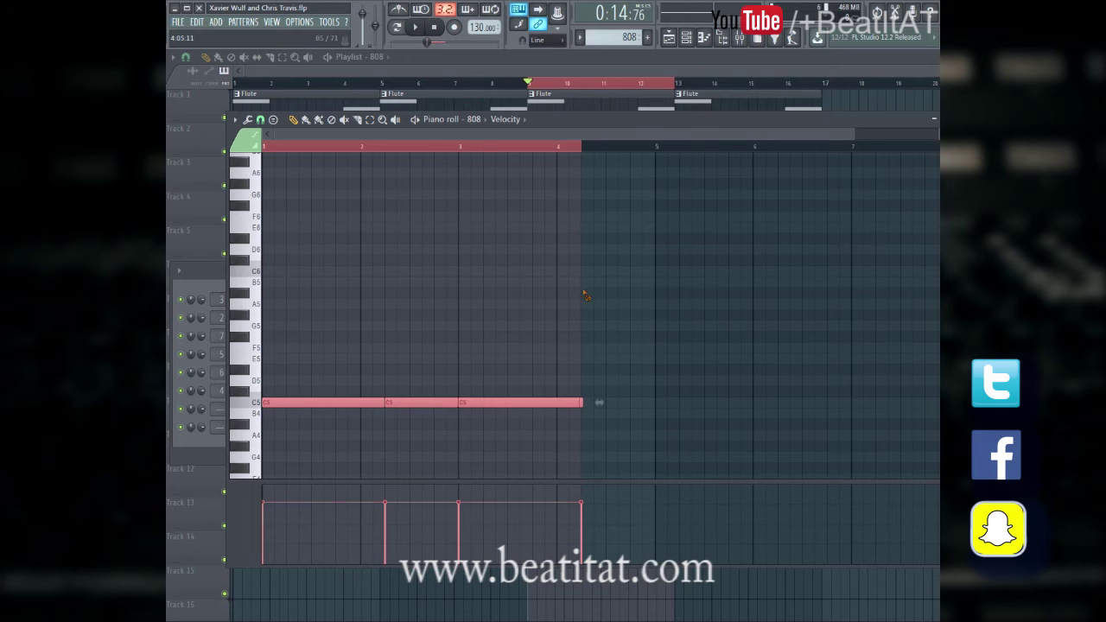
{"action": "key", "text": "ctrl+d"}
{"action": "left_click_drag", "start_coordinate": [588, 407], "coordinate": [651, 412]}
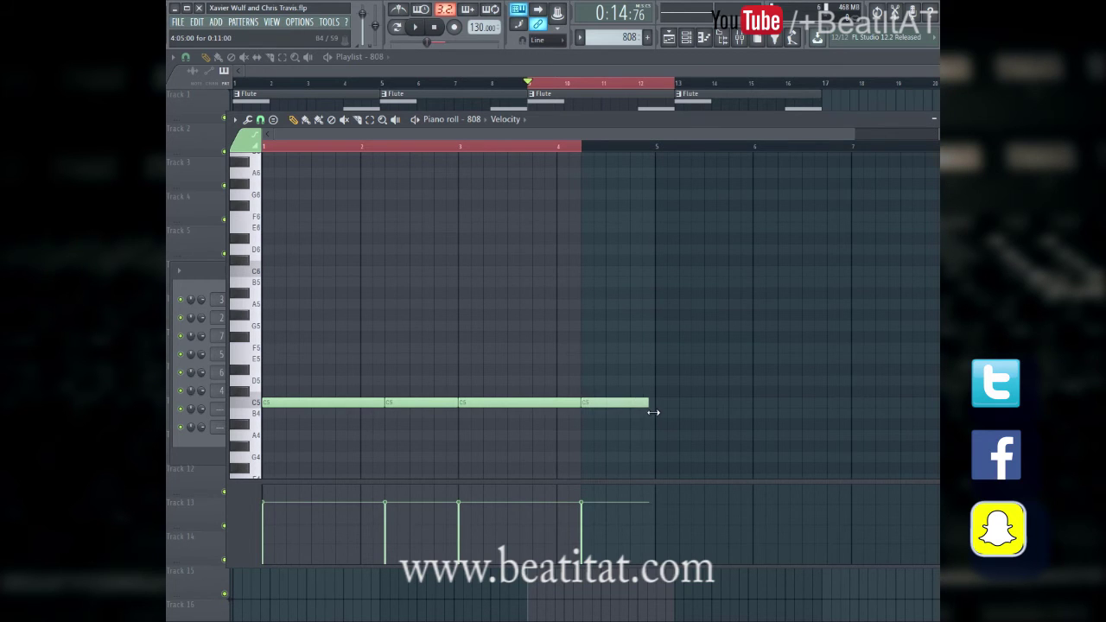
{"action": "key", "text": "F7"}
- Audition 808 notes with the channel's volume envelope on and off, then re-enable the envelope and close the channel settings
{"action": "left_click", "coordinate": [272, 336]}
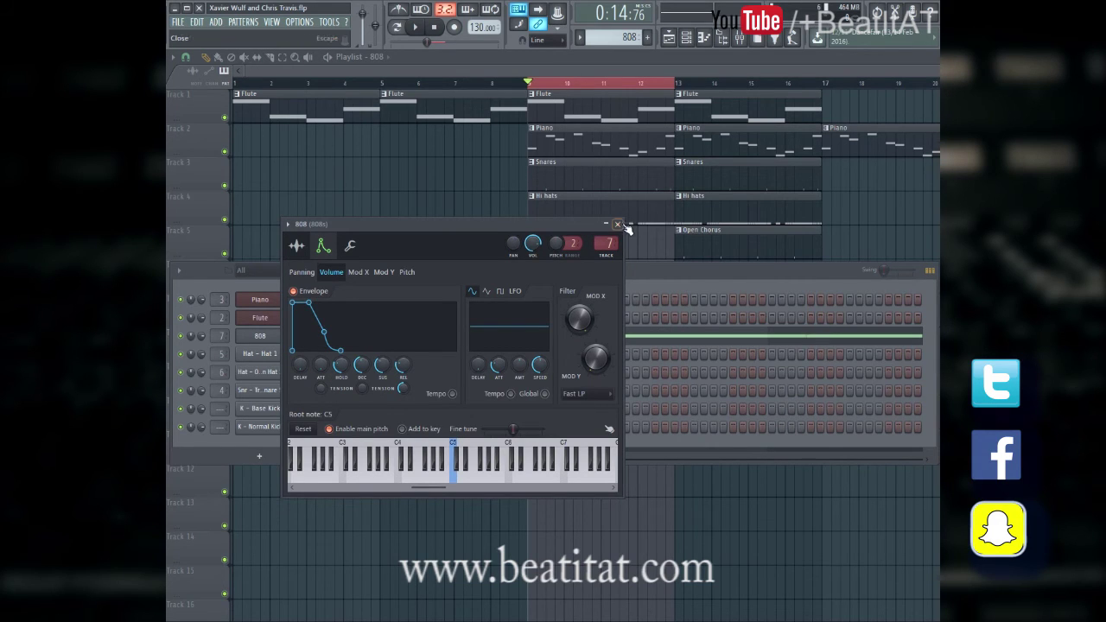
{"action": "key", "text": "v"}
{"action": "key", "text": "v"}
{"action": "key", "text": "v"}
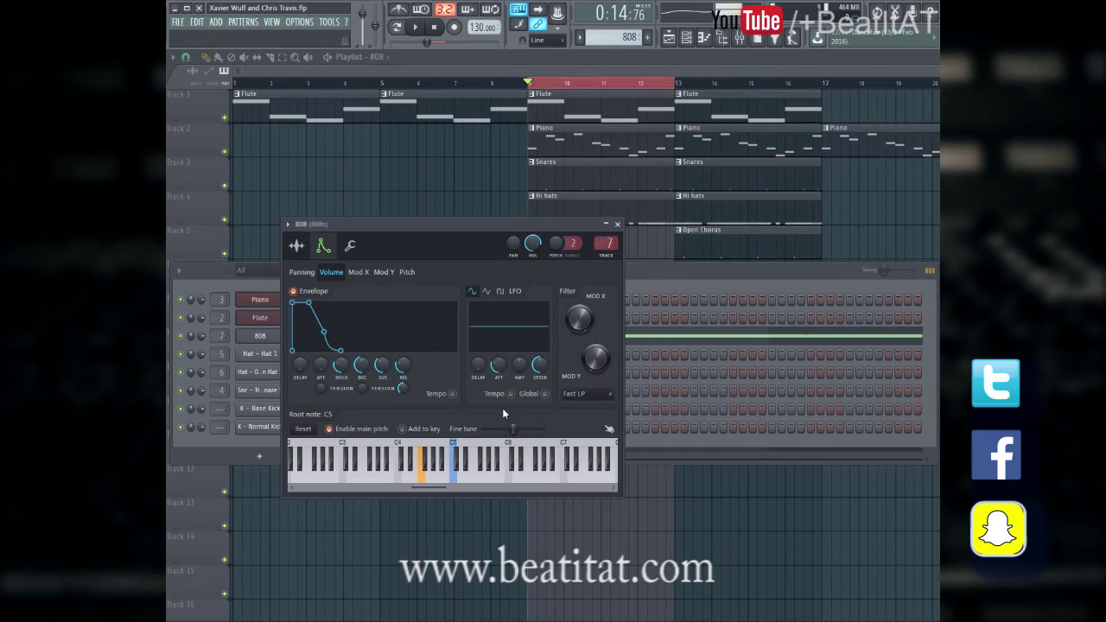
{"action": "left_click", "coordinate": [303, 297]}
{"action": "key", "text": "v"}
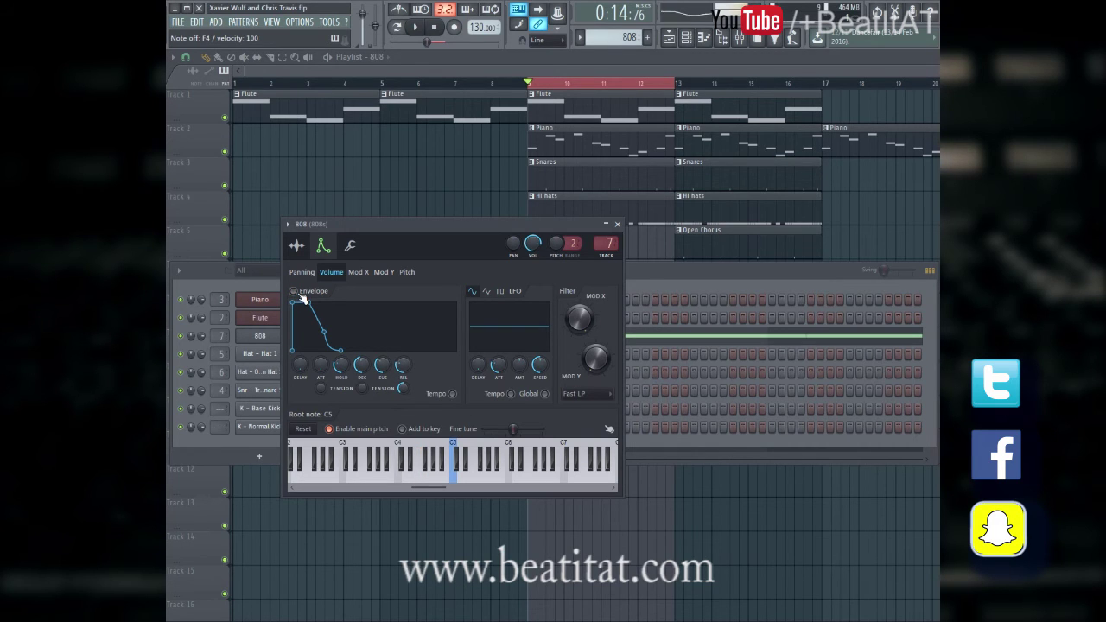
{"action": "key", "text": "r"}
{"action": "key", "text": "v"}
{"action": "key", "text": "q"}
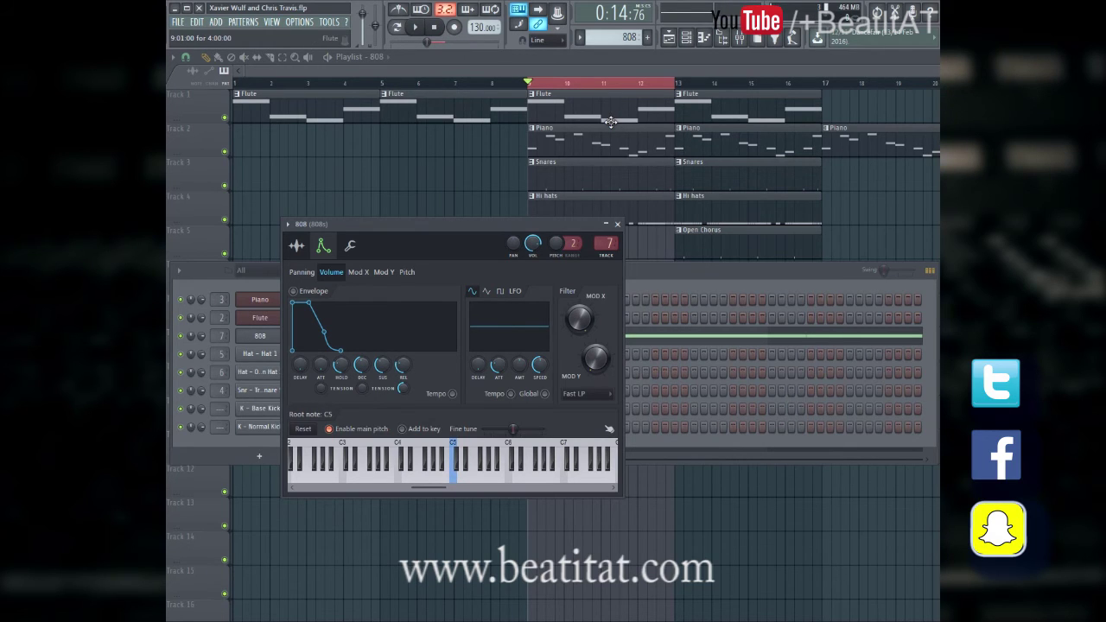
{"action": "key", "text": "v"}
{"action": "key", "text": "t"}
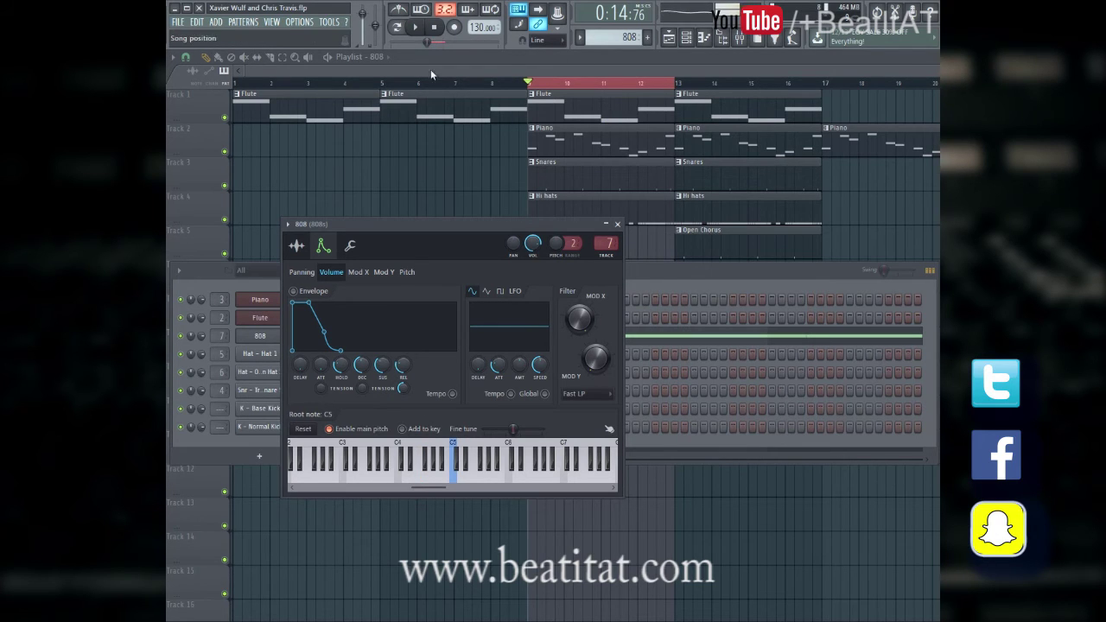
{"action": "left_click", "coordinate": [302, 292]}
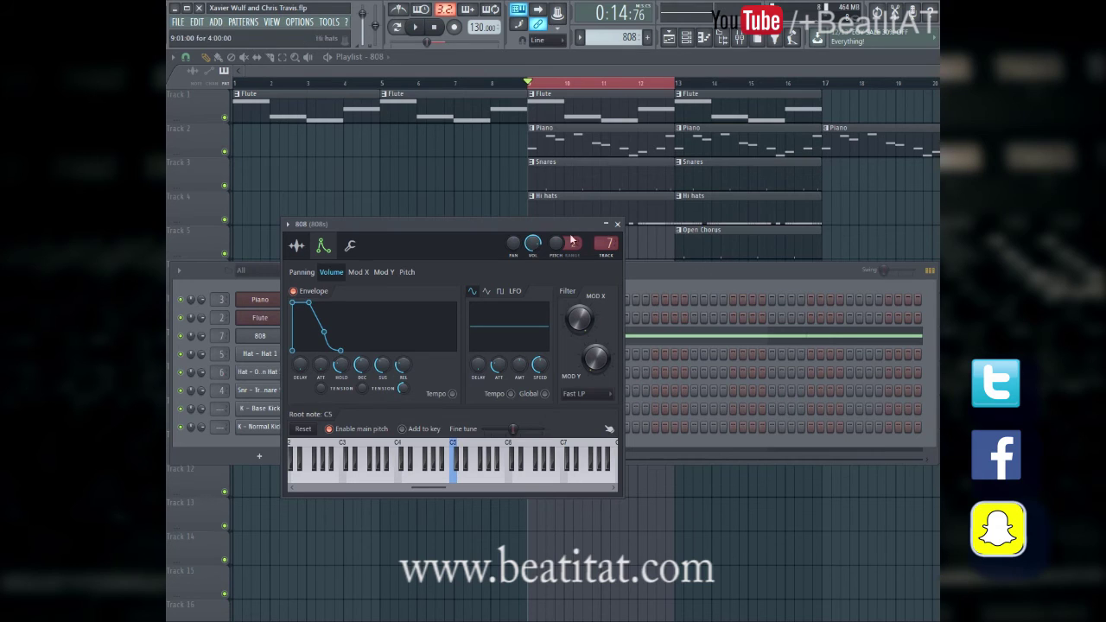
{"action": "left_click", "coordinate": [617, 224]}
- Transpose all notes of the 808 pattern down five semitones to G4 in the piano roll
{"action": "left_click", "coordinate": [336, 343]}
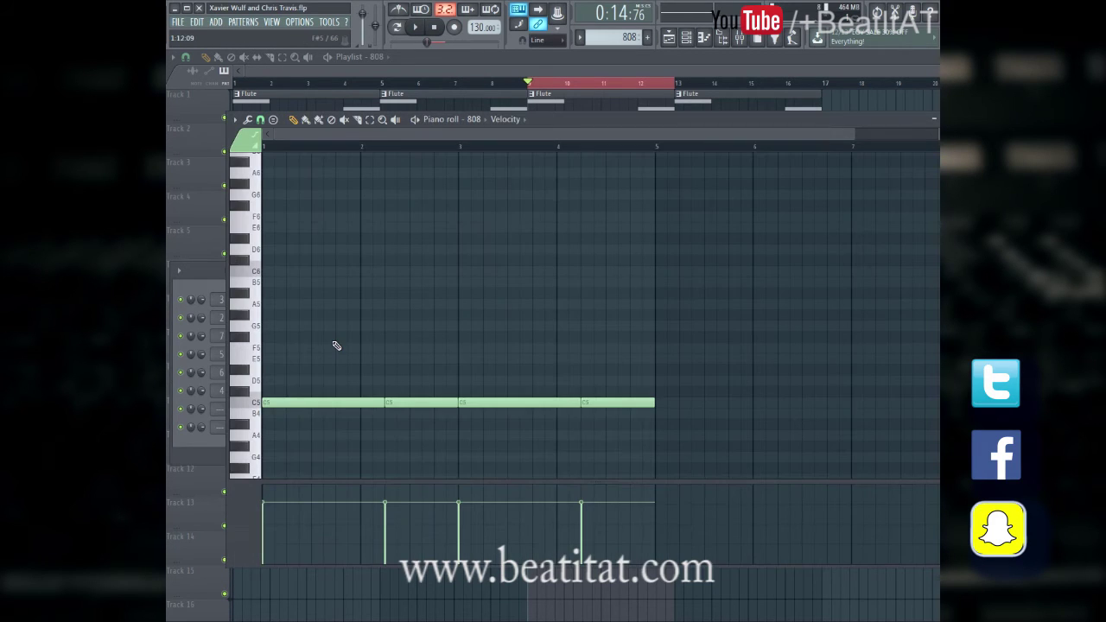
{"action": "scroll", "coordinate": [294, 354], "scroll_direction": "down", "scroll_amount": 3}
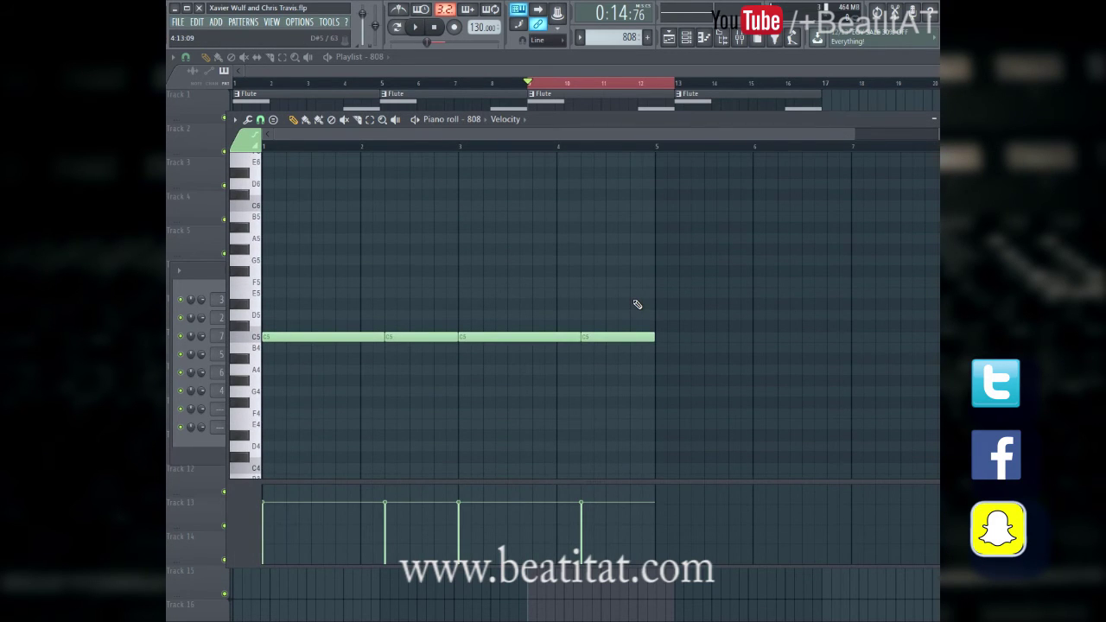
{"action": "key", "text": "ctrl+a"}
{"action": "key", "text": "Down"}
{"action": "key", "text": "Down"}
{"action": "key", "text": "Down"}
{"action": "key", "text": "Down"}
{"action": "key", "text": "Down"}
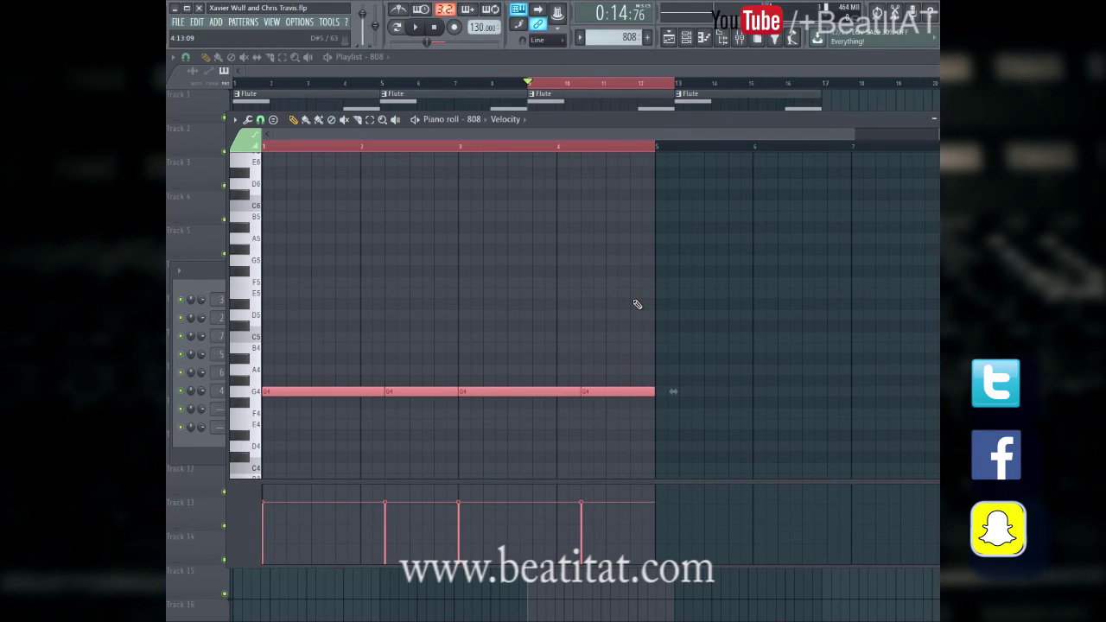
- During playback from bar 9, shorten the first 808 note to 8 steps, fill the freed 12 steps with an A4 note, and stop
{"action": "left_click", "coordinate": [533, 90]}
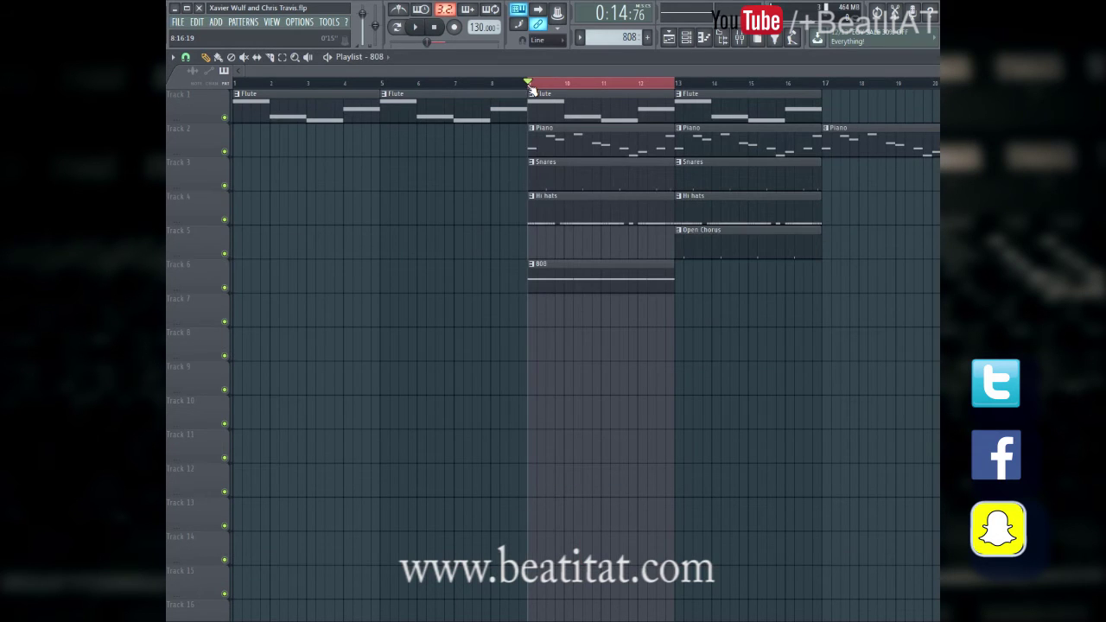
{"action": "key", "text": "space"}
{"action": "left_click", "coordinate": [687, 37]}
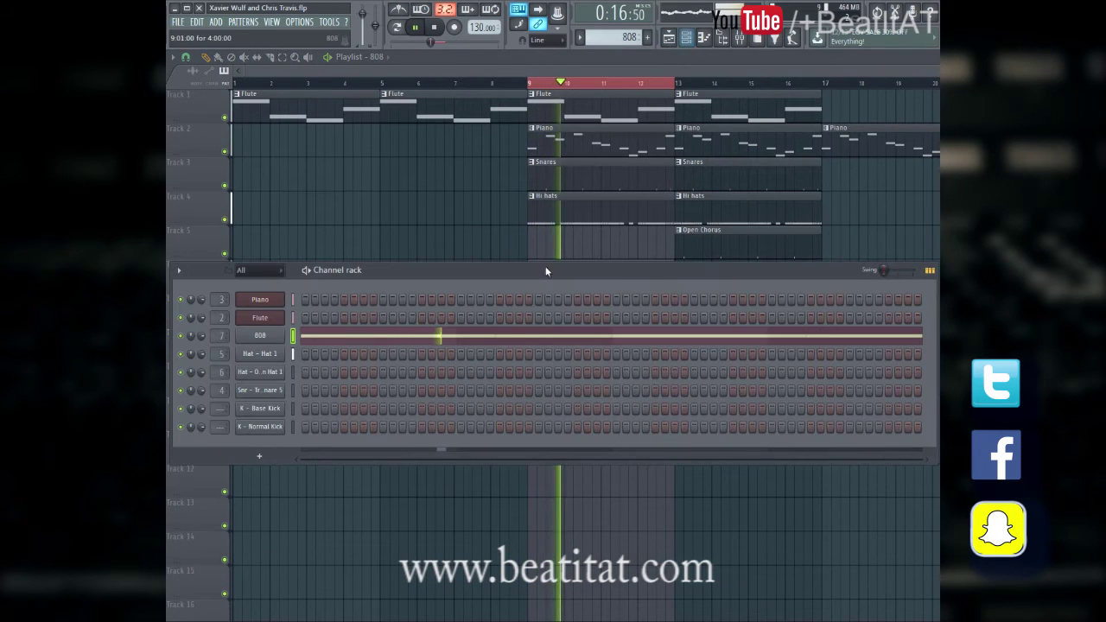
{"action": "left_click", "coordinate": [522, 344]}
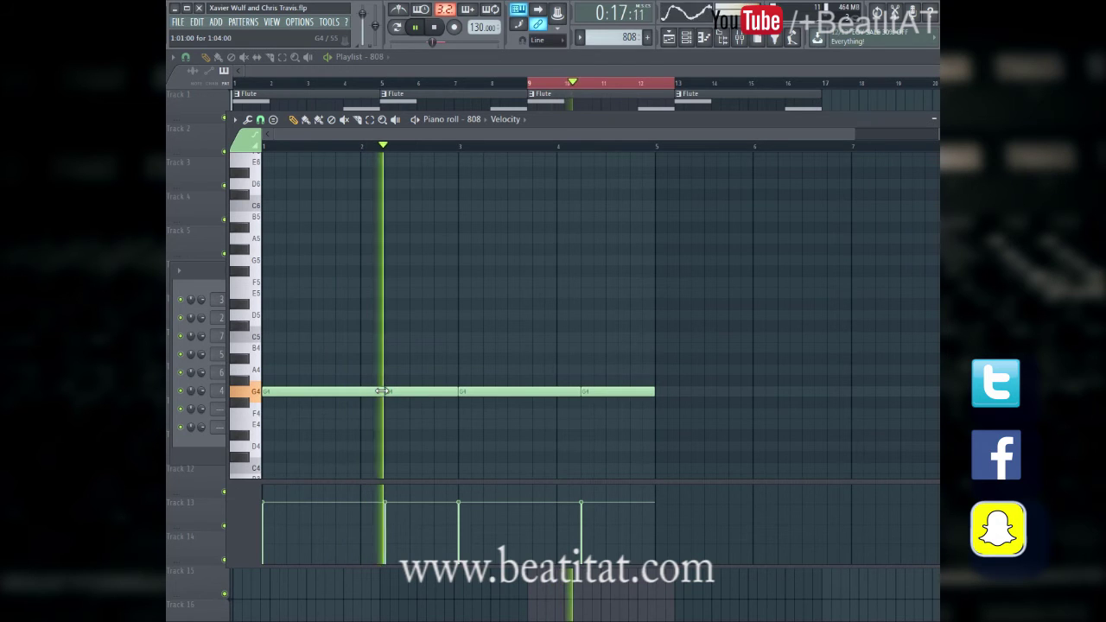
{"action": "mouse_move", "coordinate": [383, 392]}
{"action": "left_mouse_down"}
{"action": "mouse_move", "coordinate": [296, 400]}
{"action": "mouse_move", "coordinate": [345, 389]}
{"action": "mouse_move", "coordinate": [349, 376]}
{"action": "mouse_move", "coordinate": [385, 383]}
{"action": "mouse_move", "coordinate": [372, 373]}
{"action": "left_mouse_up"}
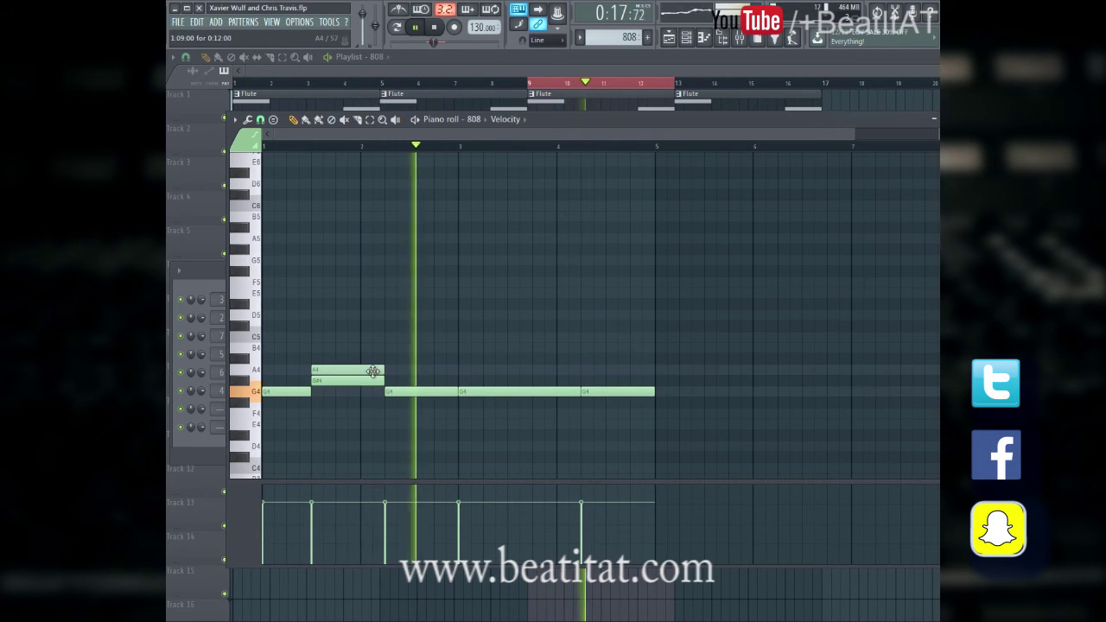
{"action": "key", "text": "space"}
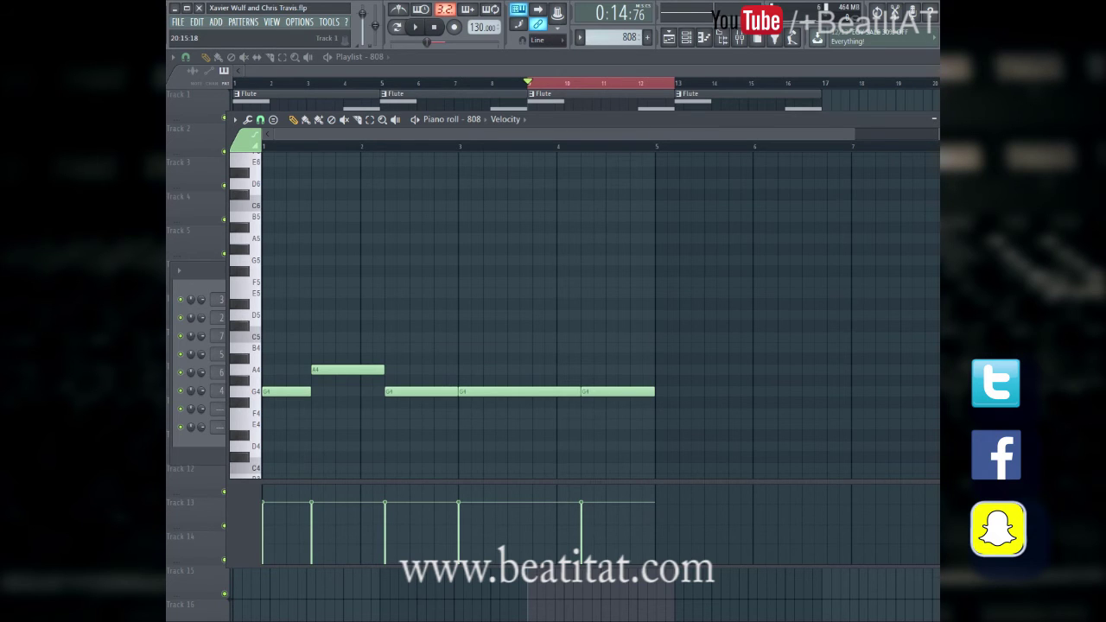
- Close the piano roll and place another 808 clip on Track 6 at bar 13 of the Playlist
{"action": "key", "text": "Escape"}
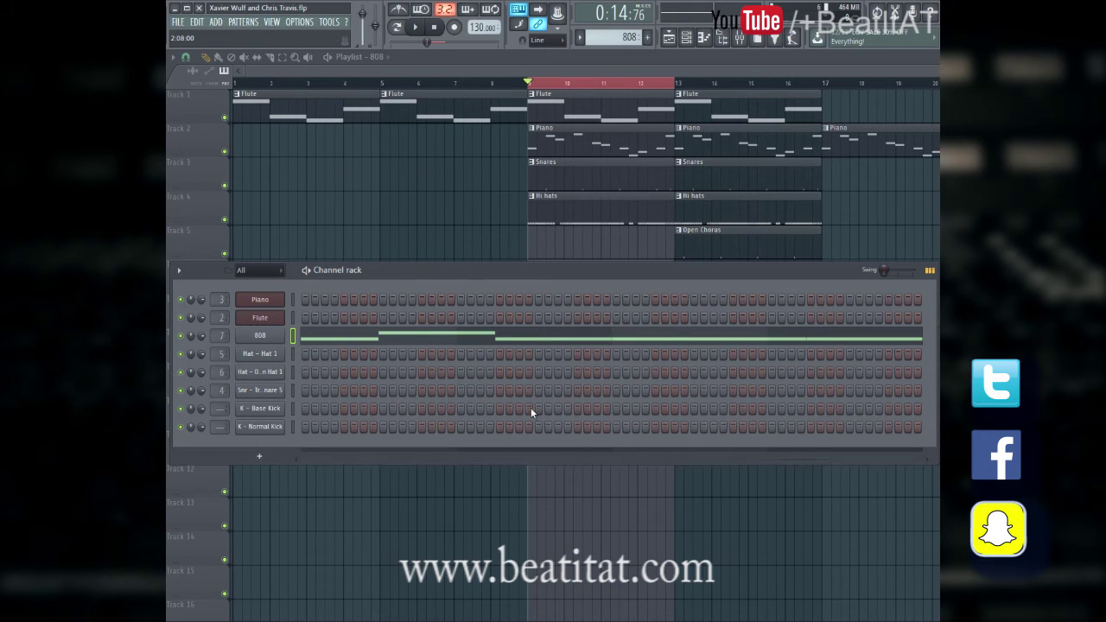
{"action": "key", "text": "F6"}
{"action": "left_click", "coordinate": [684, 292]}
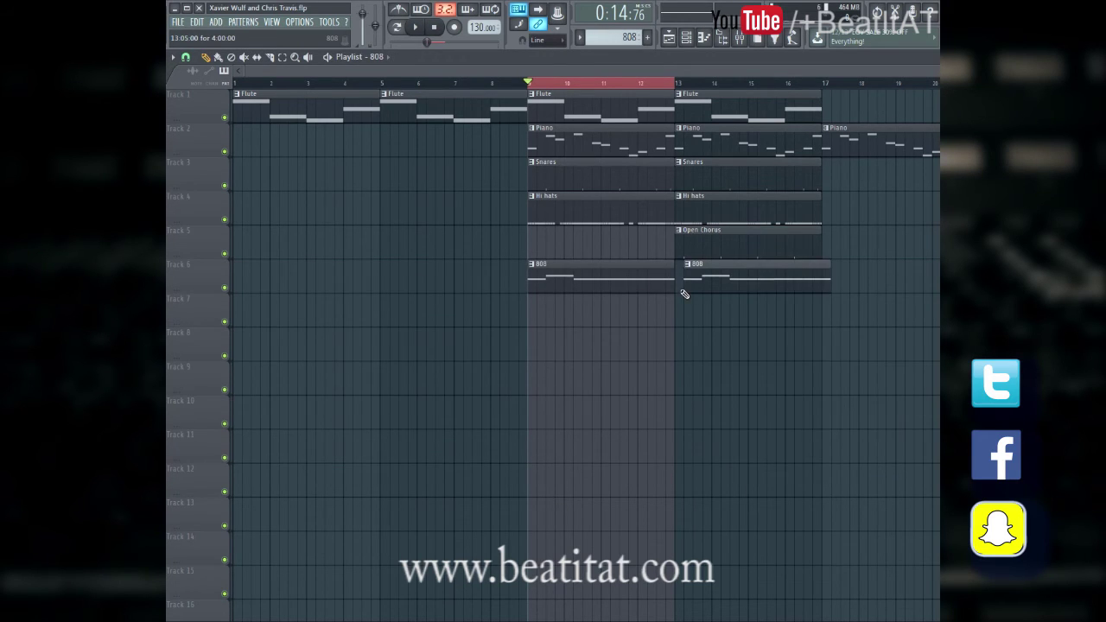
{"action": "left_click_drag", "start_coordinate": [676, 290], "coordinate": [641, 271]}
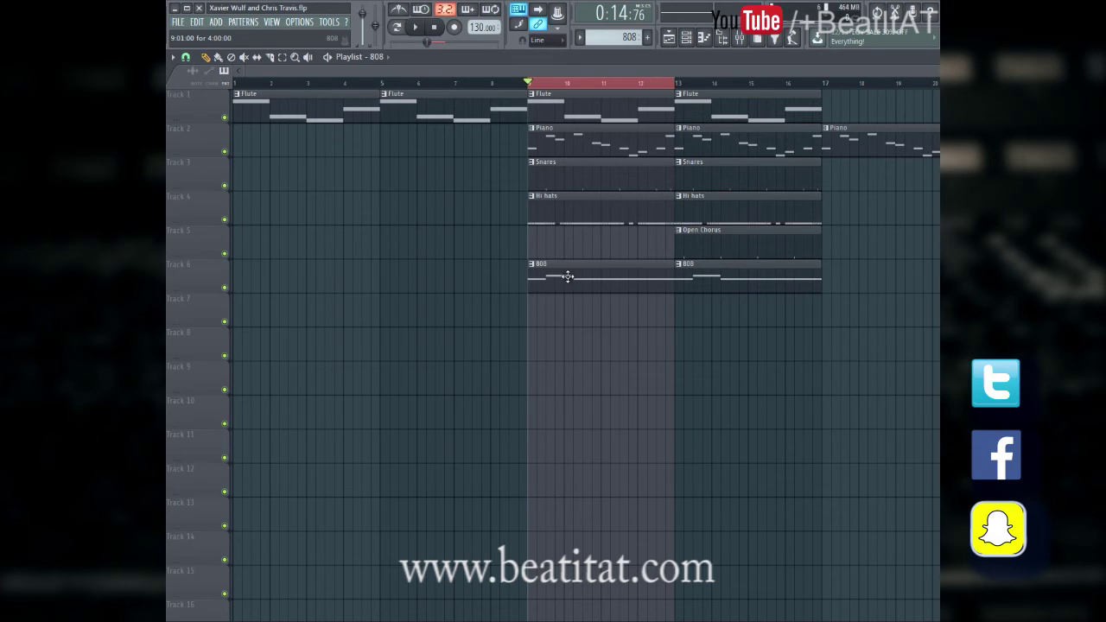
- During playback, shorten the 808 pattern's bar 3 G4 note to 12 steps and fill the freed gap with an 8-step E4 note
{"action": "key", "text": "space"}
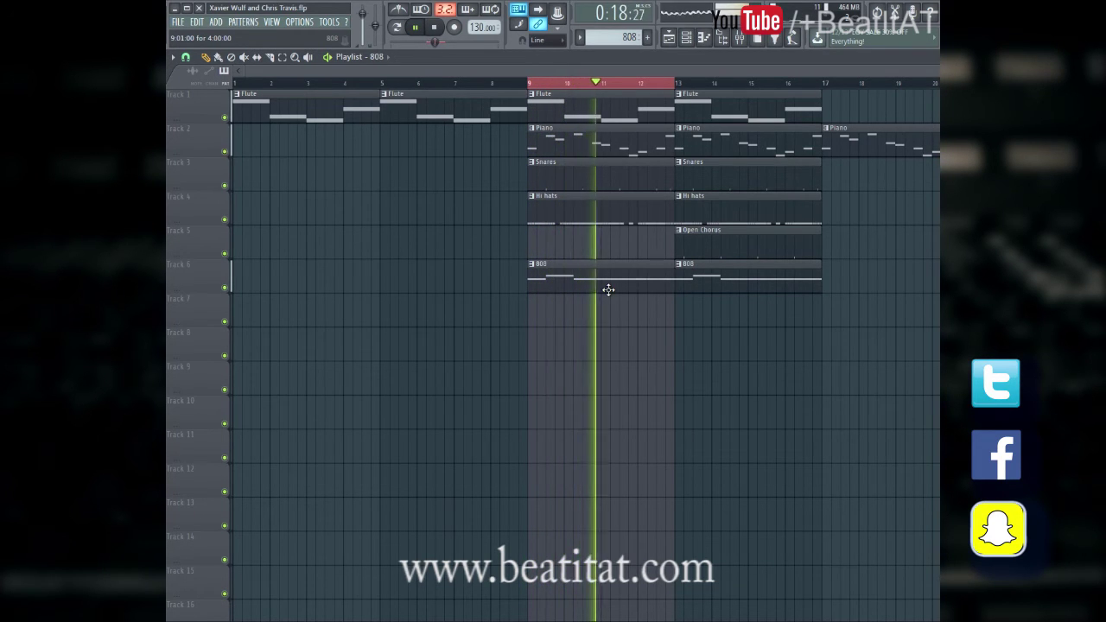
{"action": "double_click", "coordinate": [607, 289]}
{"action": "left_click_drag", "start_coordinate": [484, 129], "coordinate": [382, 140]}
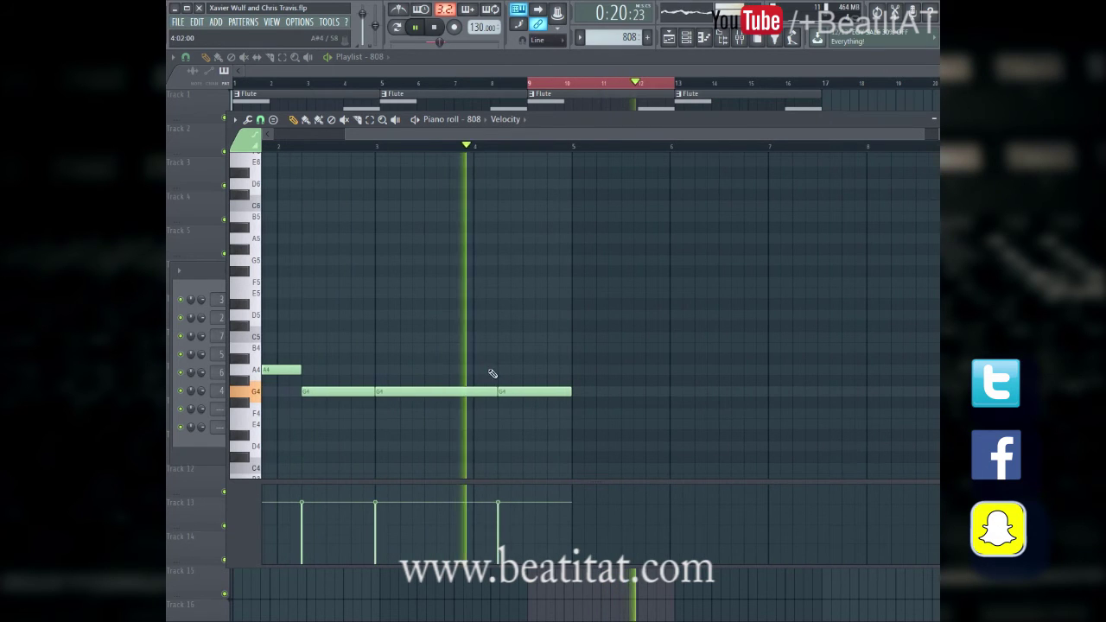
{"action": "left_click_drag", "start_coordinate": [492, 392], "coordinate": [448, 394]}
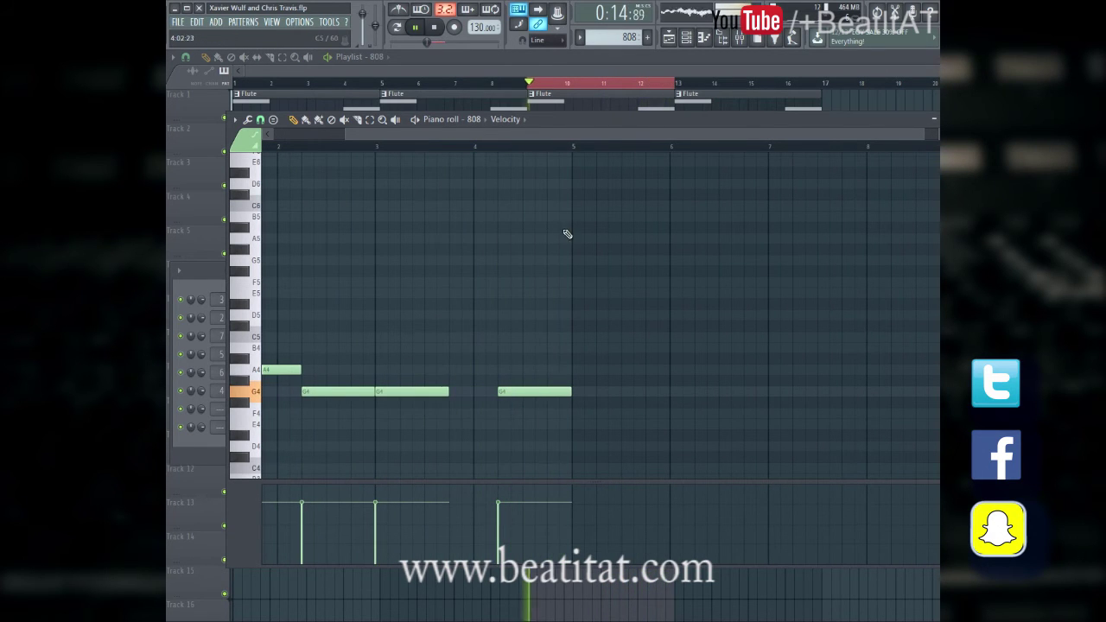
{"action": "left_click_drag", "start_coordinate": [560, 140], "coordinate": [408, 141]}
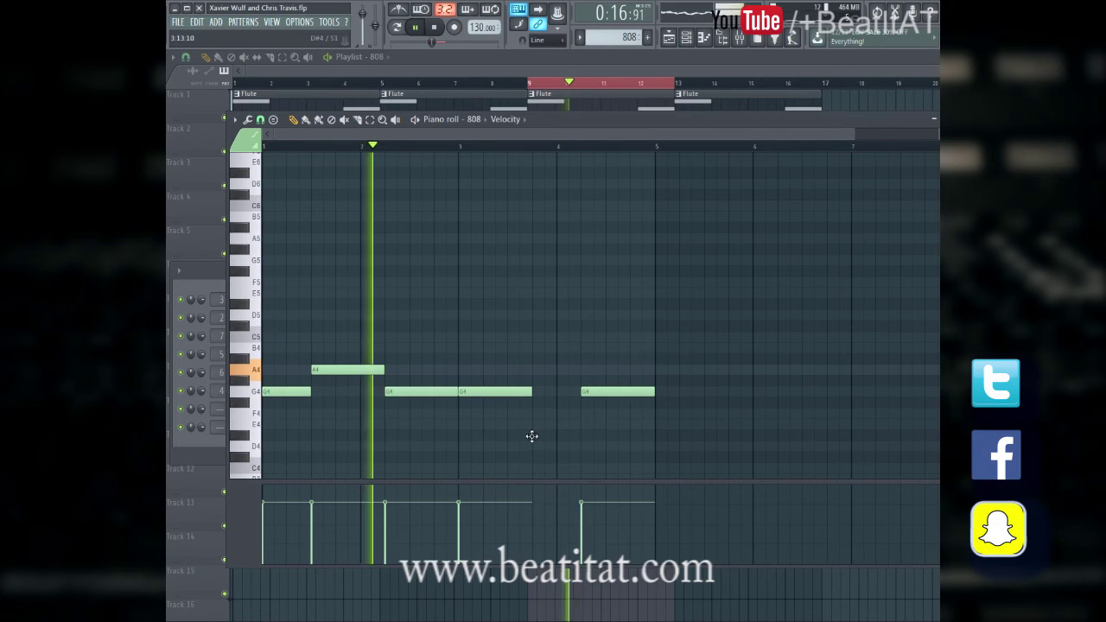
{"action": "left_click", "coordinate": [571, 434]}
{"action": "mouse_move", "coordinate": [571, 434]}
{"action": "left_mouse_down"}
{"action": "mouse_move", "coordinate": [568, 424]}
{"action": "mouse_move", "coordinate": [573, 437]}
{"action": "left_mouse_up"}
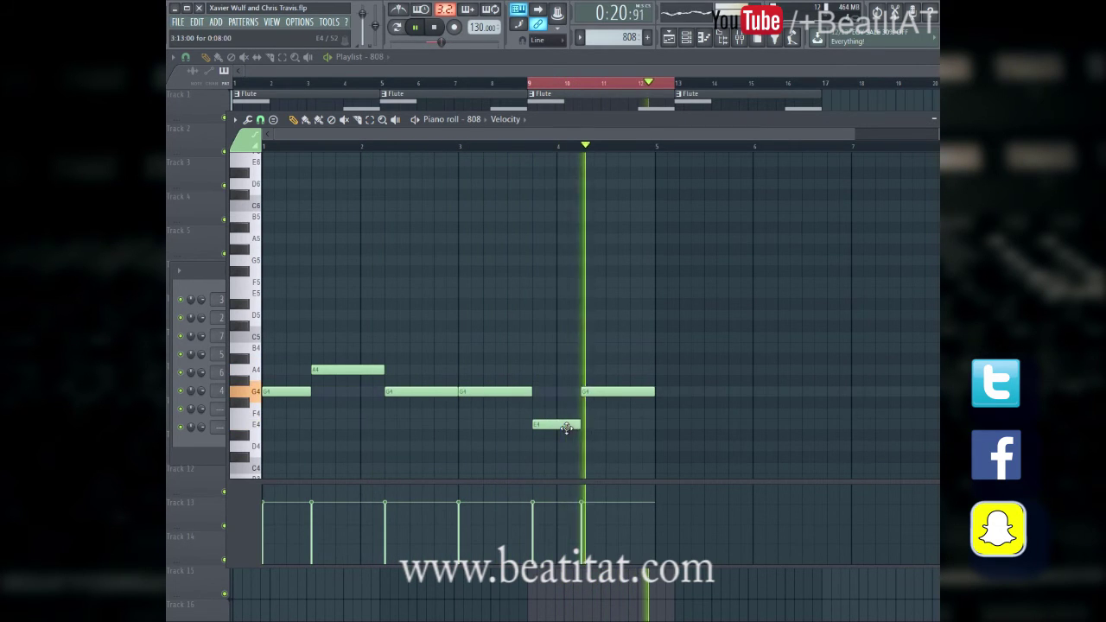
{"action": "key", "text": "F7"}
{"action": "key", "text": "F6"}
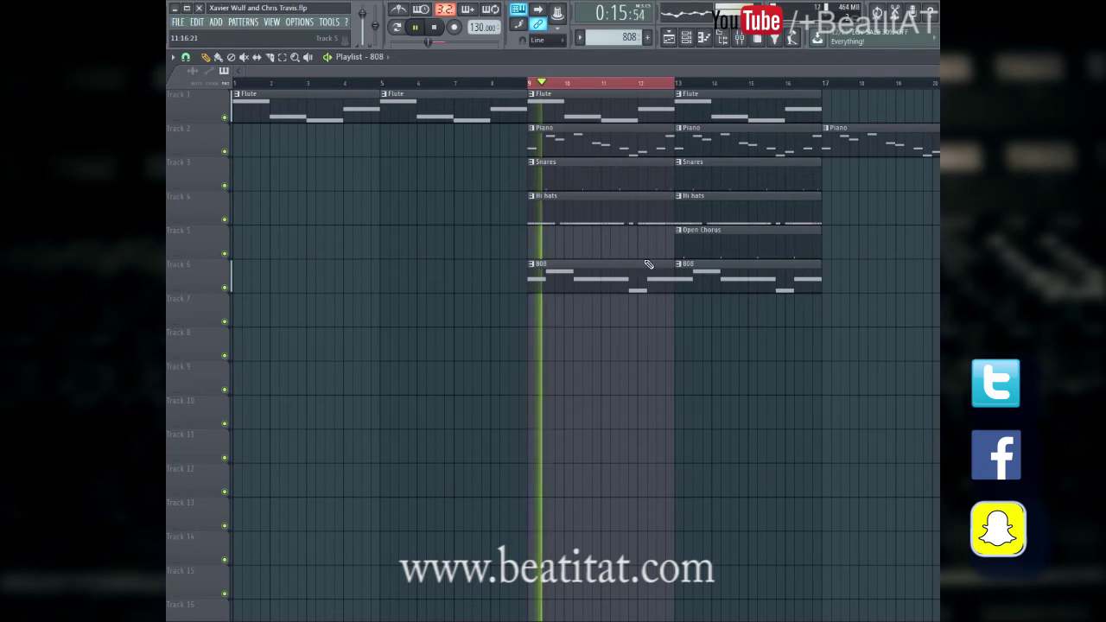
- Stop playback, clear the time selection over bars 9 to 12, and play the song from the start
{"action": "key", "text": "space"}
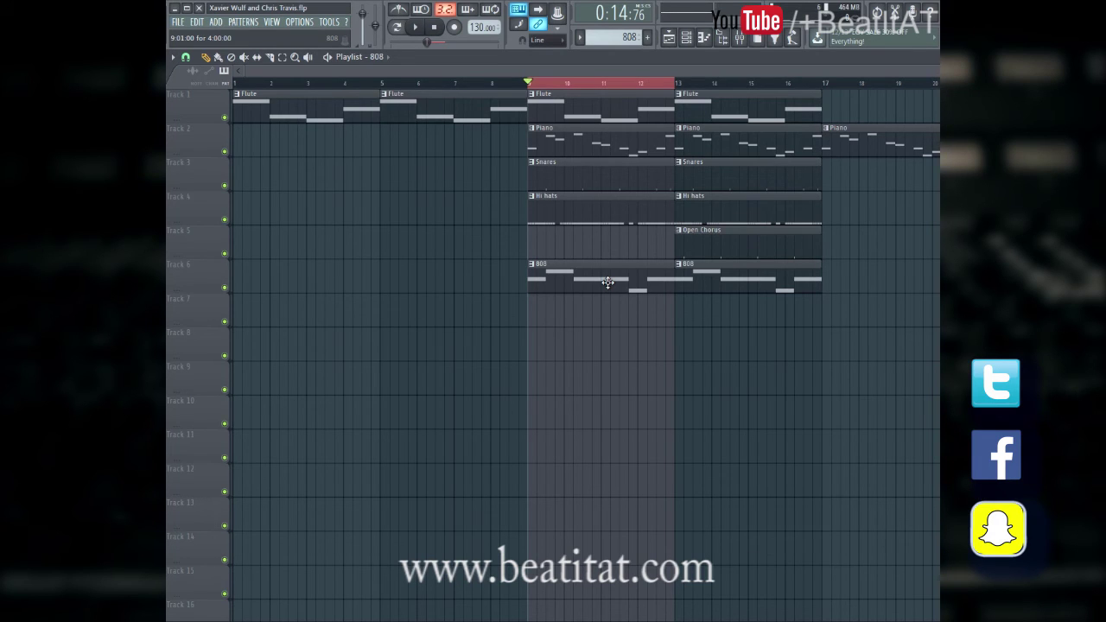
{"action": "double_click", "coordinate": [532, 86]}
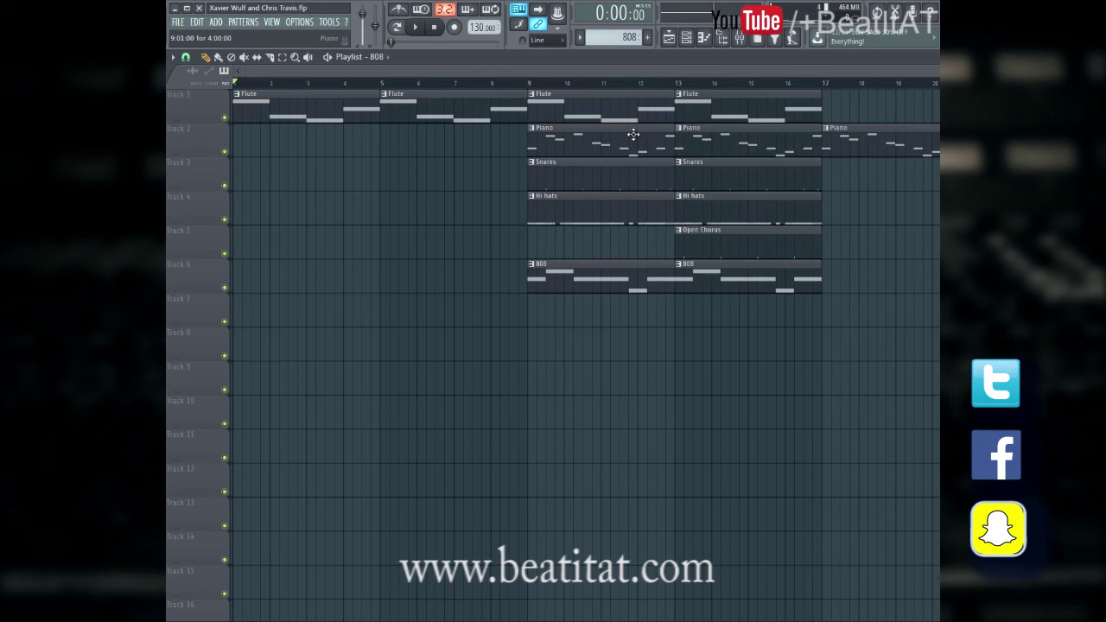
{"action": "key", "text": "space"}
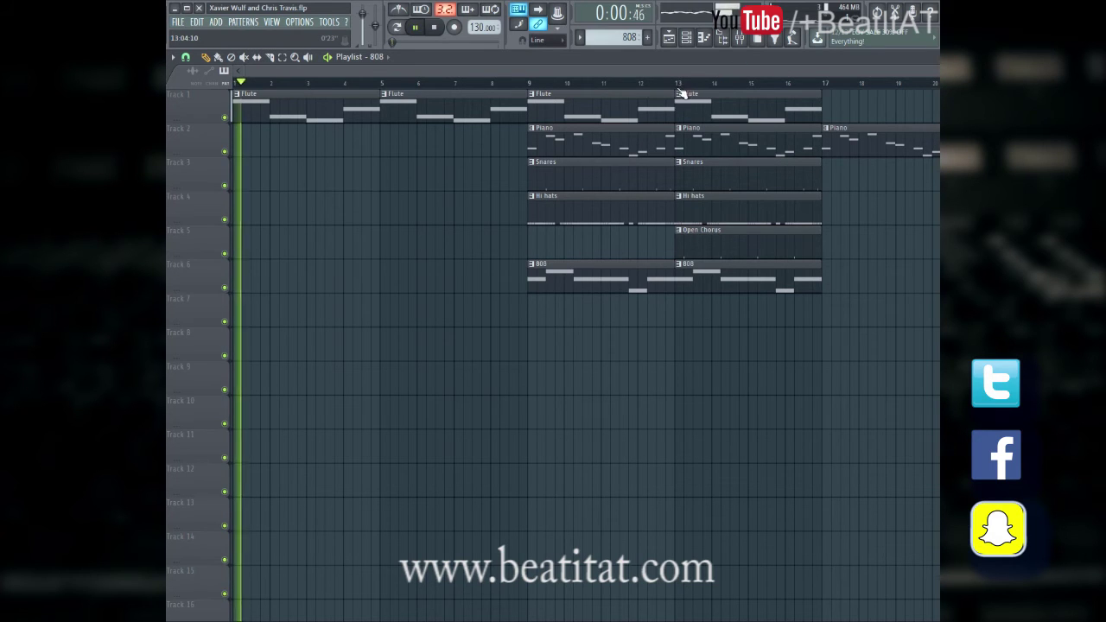
- Add Fruity Stereo Enhancer to slot 4 of the Flute mixer track and close the effect window
{"action": "key", "text": "F9"}
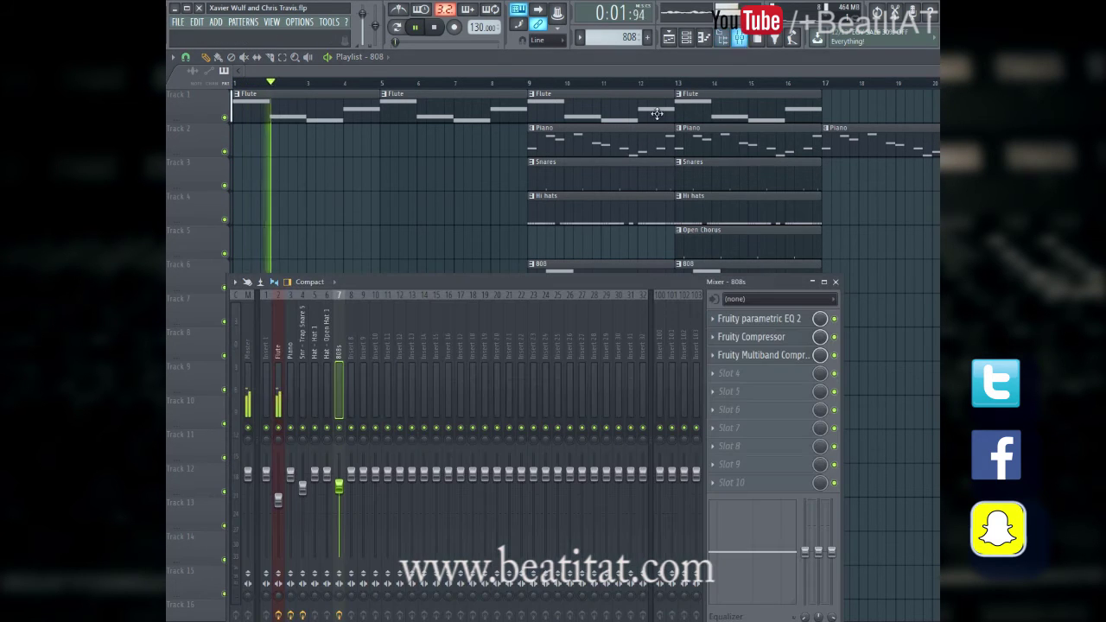
{"action": "left_click", "coordinate": [278, 385]}
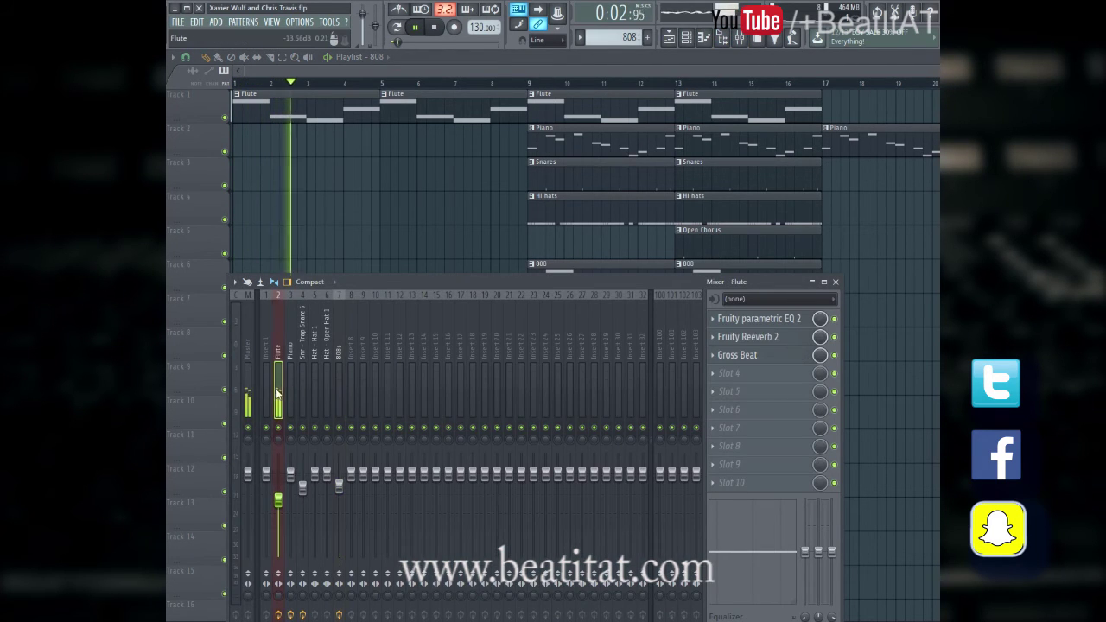
{"action": "left_click", "coordinate": [764, 379]}
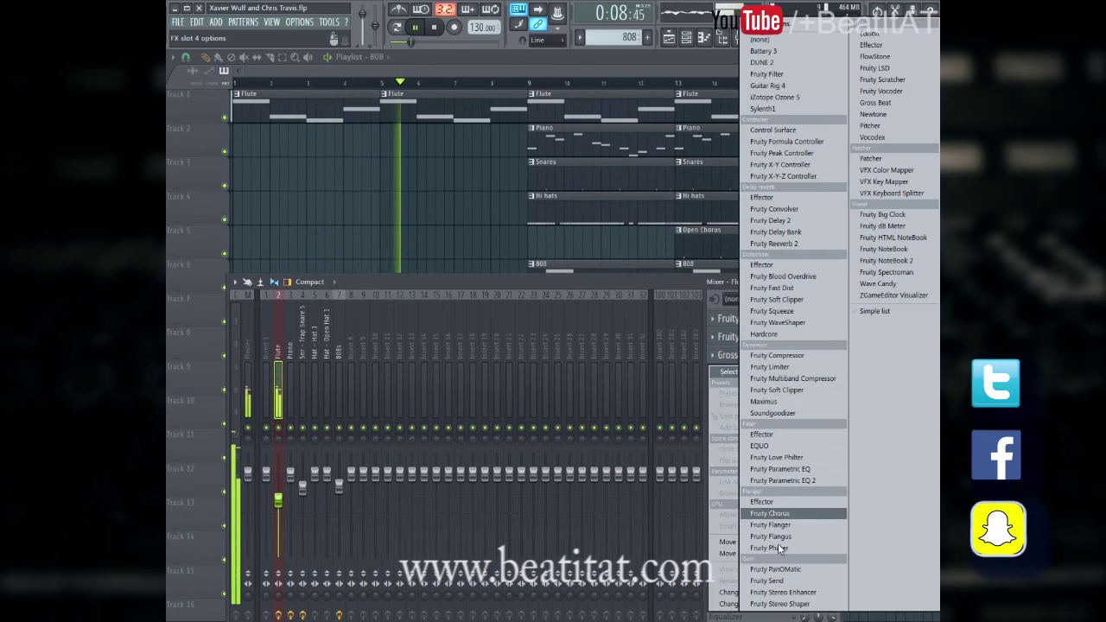
{"action": "left_click", "coordinate": [782, 595]}
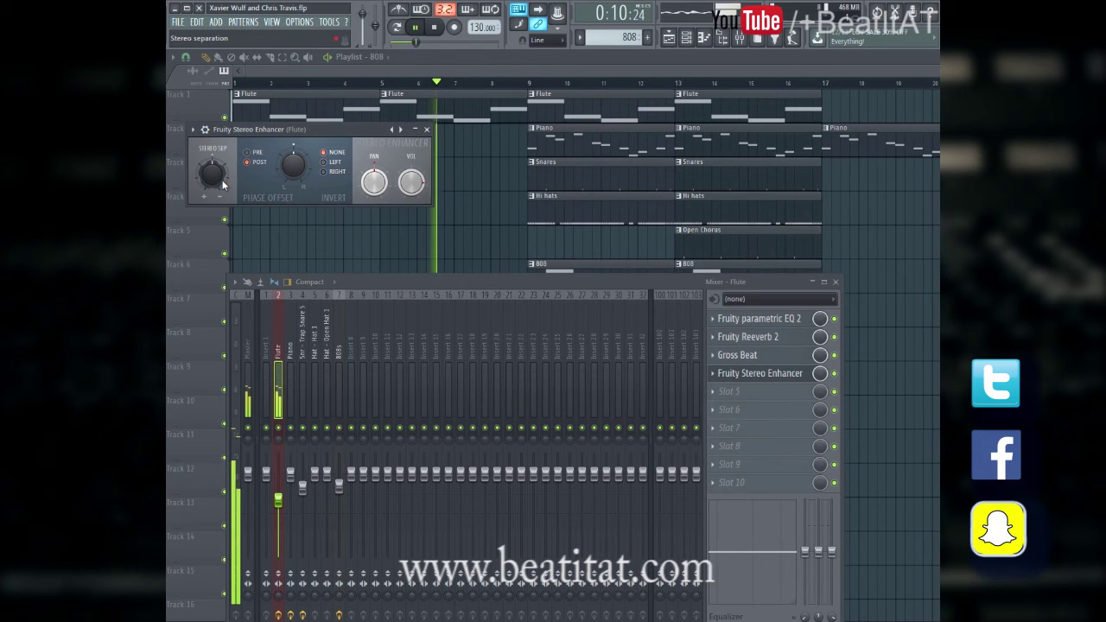
{"action": "left_click", "coordinate": [427, 128]}
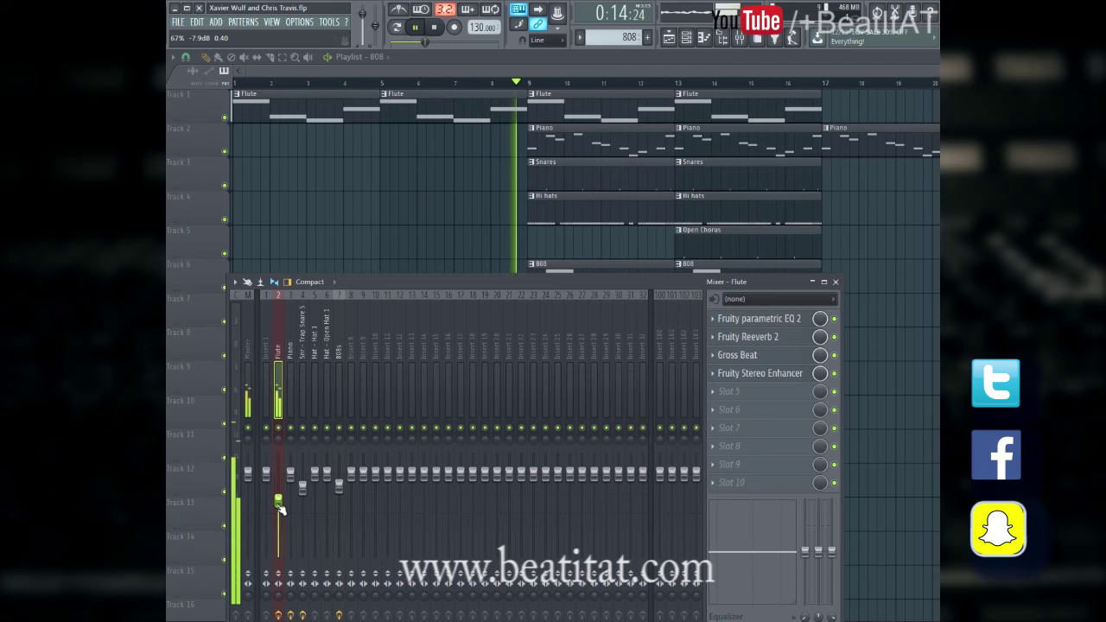
{"action": "left_click", "coordinate": [292, 476]}
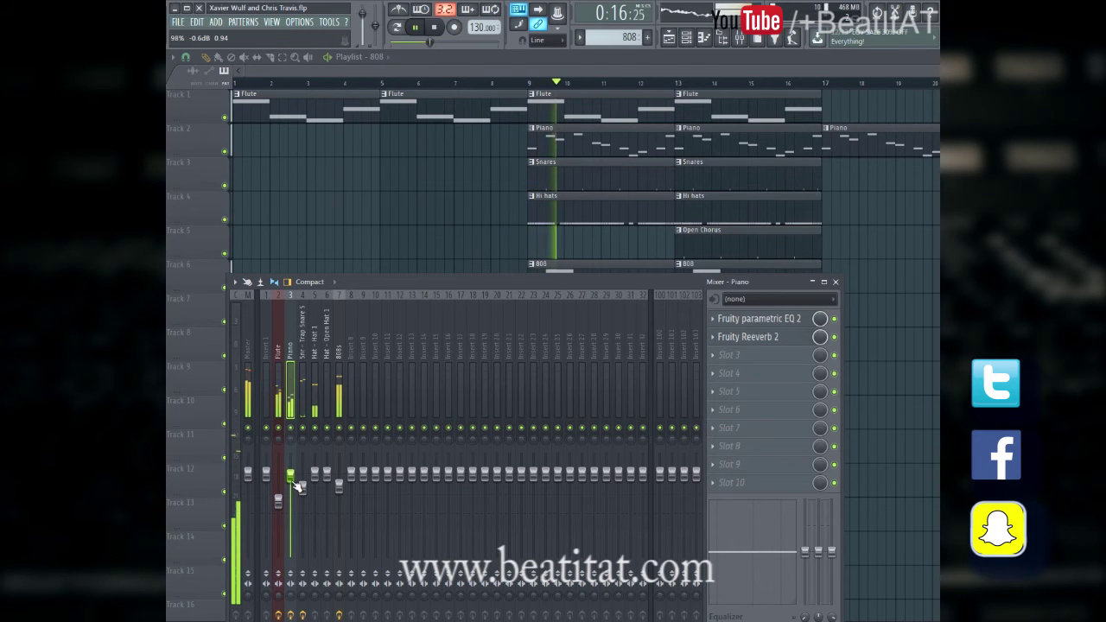
{"action": "left_click", "coordinate": [729, 355]}
{"action": "mouse_move", "coordinate": [728, 371]}
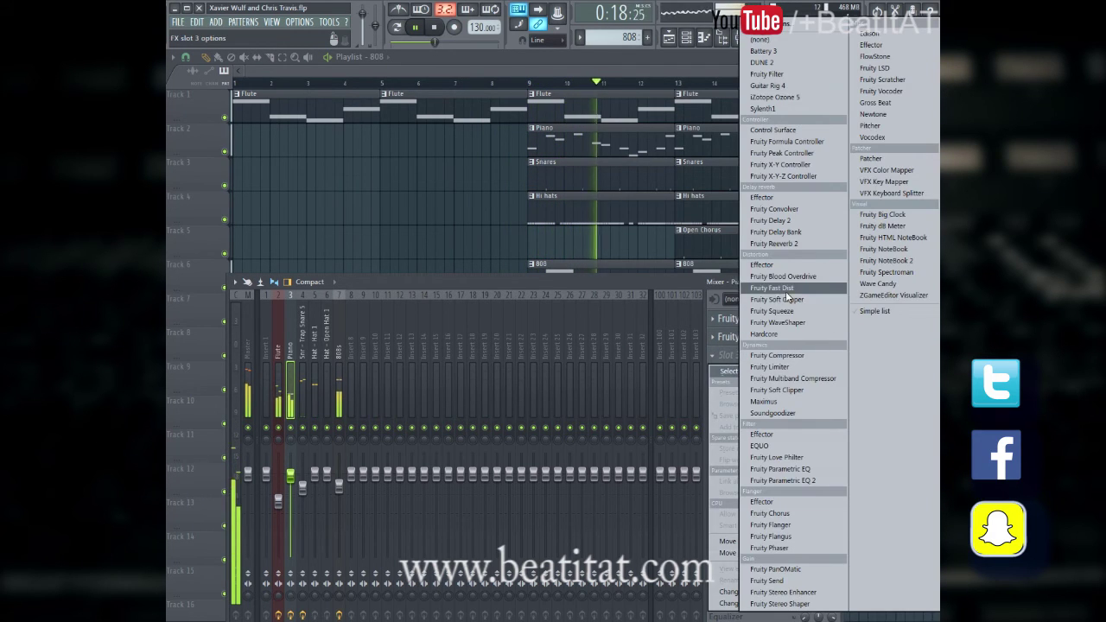
{"action": "left_click", "coordinate": [671, 279]}
{"action": "left_click", "coordinate": [837, 283]}
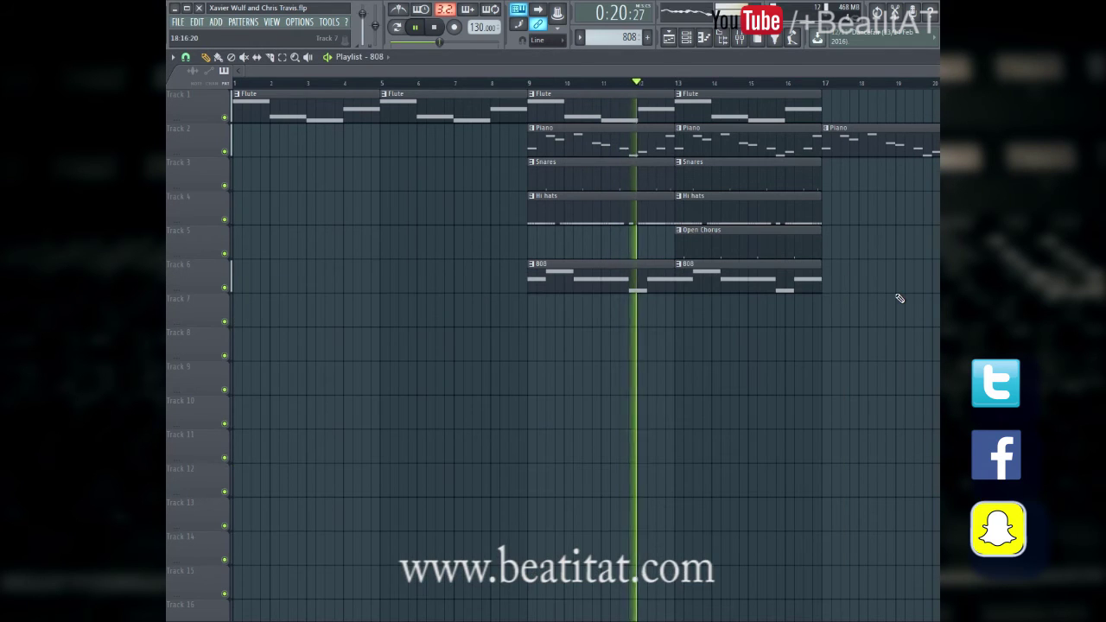
- Place Snares clips on Track 3 and Hi hats clips on Track 4 at bars 17 and 21
{"action": "left_click_drag", "start_coordinate": [503, 66], "coordinate": [744, 66]}
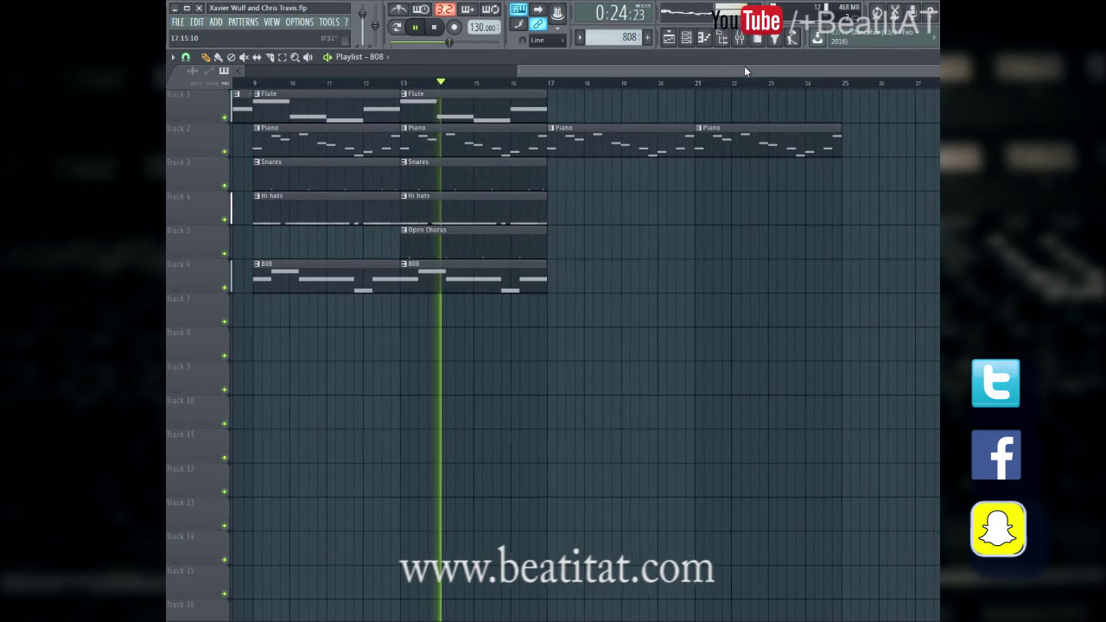
{"action": "scroll", "coordinate": [451, 180], "scroll_direction": "right", "scroll_amount": 2}
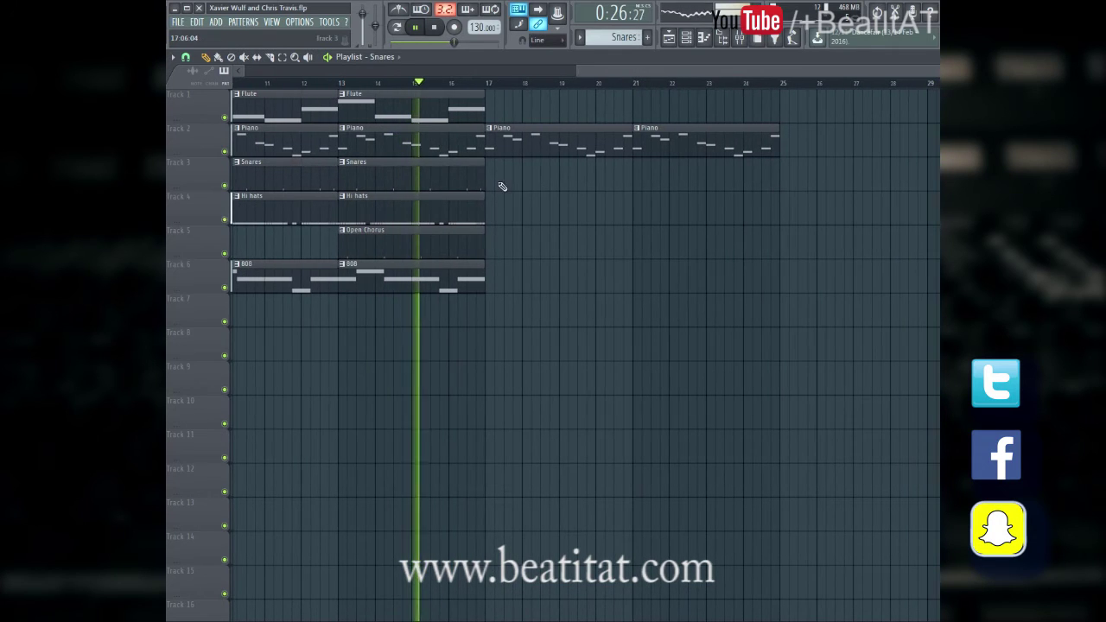
{"action": "left_click", "coordinate": [493, 185]}
{"action": "left_click", "coordinate": [639, 183]}
{"action": "left_click", "coordinate": [475, 202]}
{"action": "mouse_move", "coordinate": [524, 220]}
{"action": "left_mouse_down"}
{"action": "mouse_move", "coordinate": [486, 215]}
{"action": "mouse_move", "coordinate": [511, 213]}
{"action": "left_mouse_up"}
{"action": "left_click", "coordinate": [648, 217]}
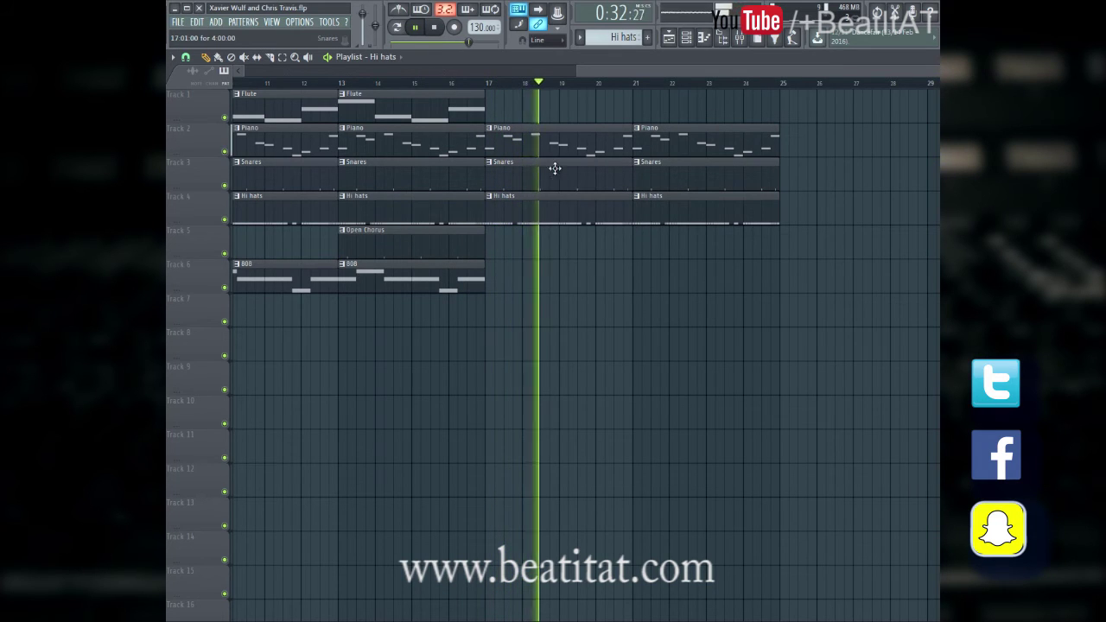
- Duplicate the Piano, Snares and Hi hats clips of bars 17 to 24 so the copies start at bar 25
{"action": "left_click_drag", "start_coordinate": [534, 126], "coordinate": [732, 218]}
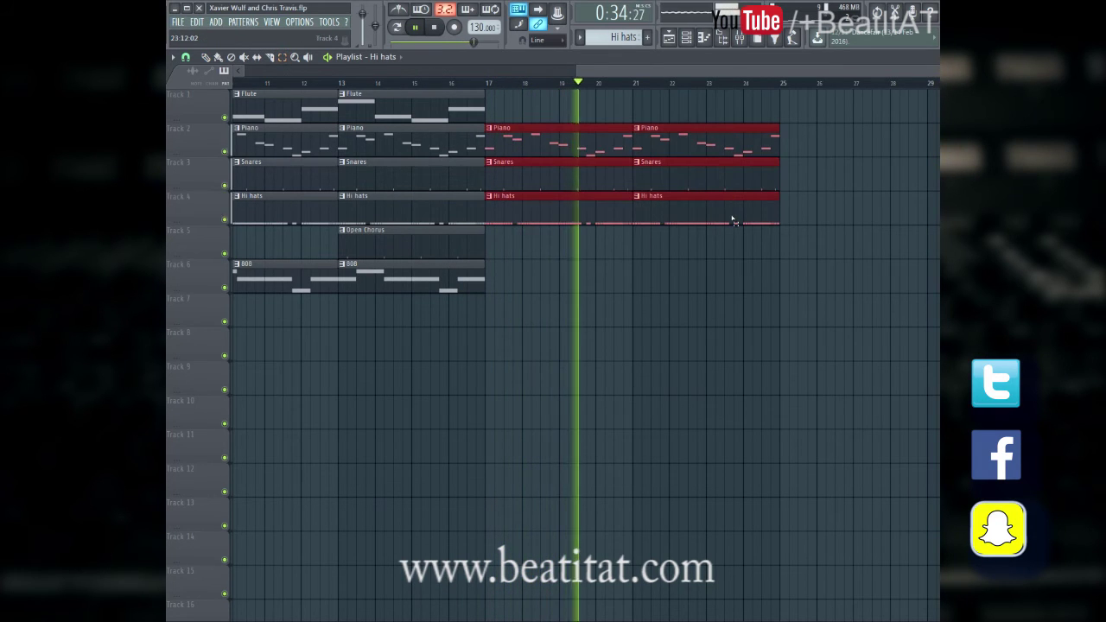
{"action": "key", "text": "ctrl+b"}
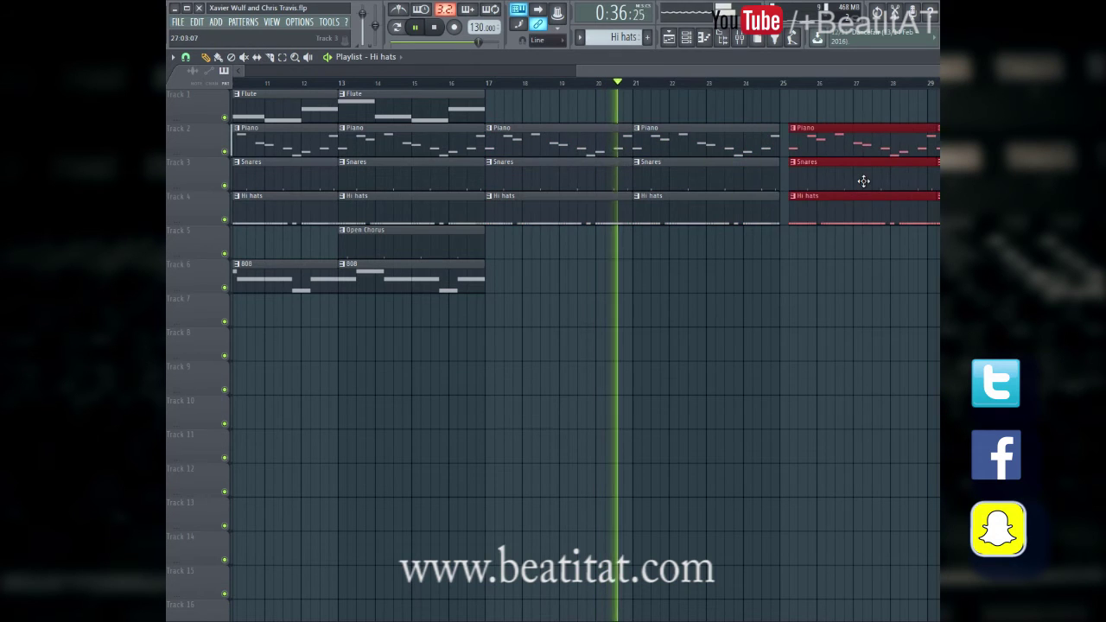
{"action": "scroll", "coordinate": [591, 97], "scroll_direction": "down", "scroll_amount": 2}
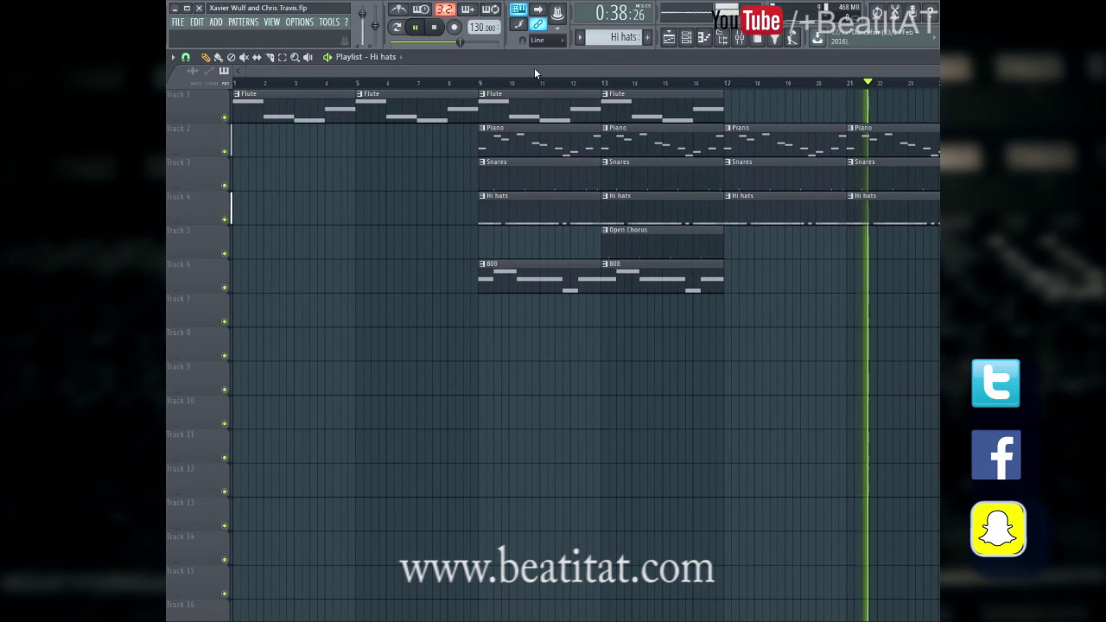
- Place two Open Chorus clips on Track 5 at bars 25 and 29
{"action": "left_click_drag", "start_coordinate": [534, 67], "coordinate": [882, 66]}
{"action": "left_click", "coordinate": [350, 244]}
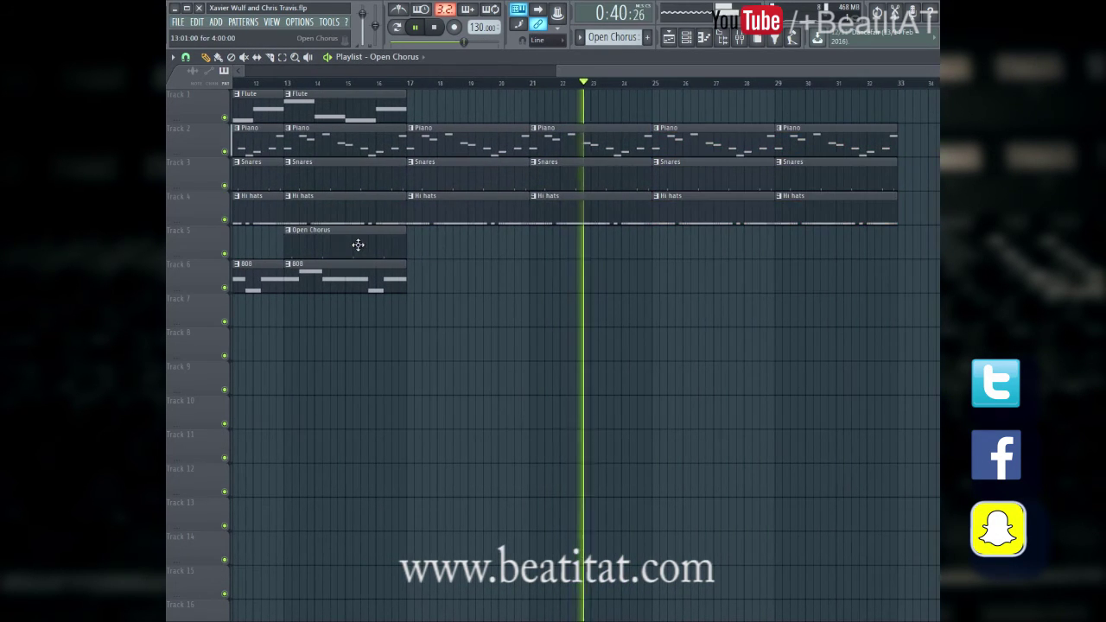
{"action": "left_click", "coordinate": [654, 246]}
{"action": "left_click", "coordinate": [780, 247]}
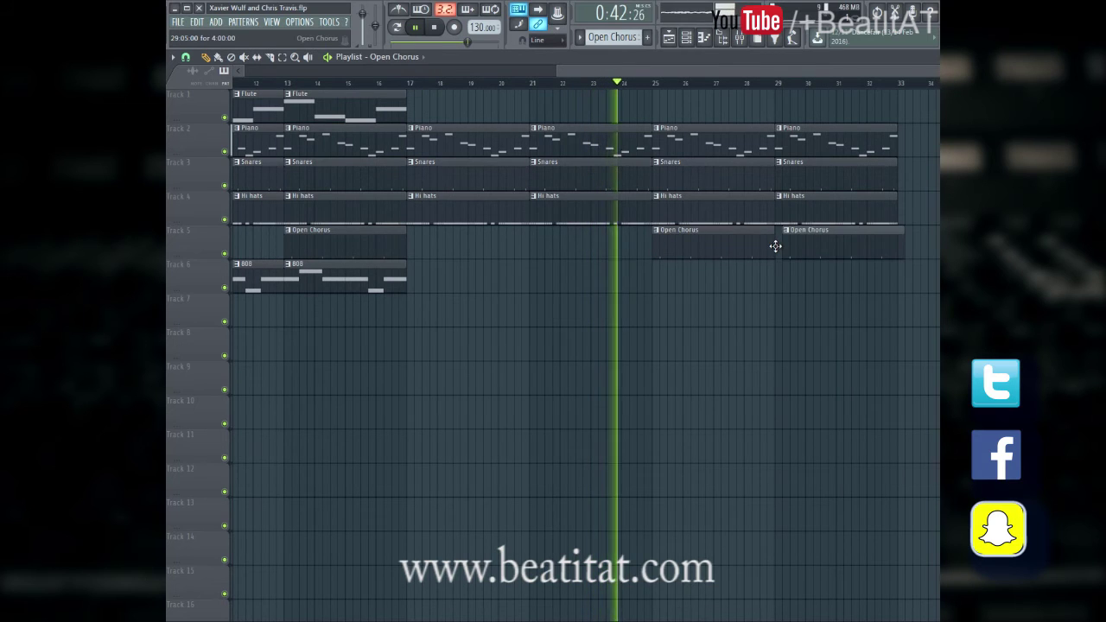
- Stop playback, place an 808 clip at bar 25 on Track 6, make it unique, and repeat the unique clip at bar 29
{"action": "left_click", "coordinate": [320, 288]}
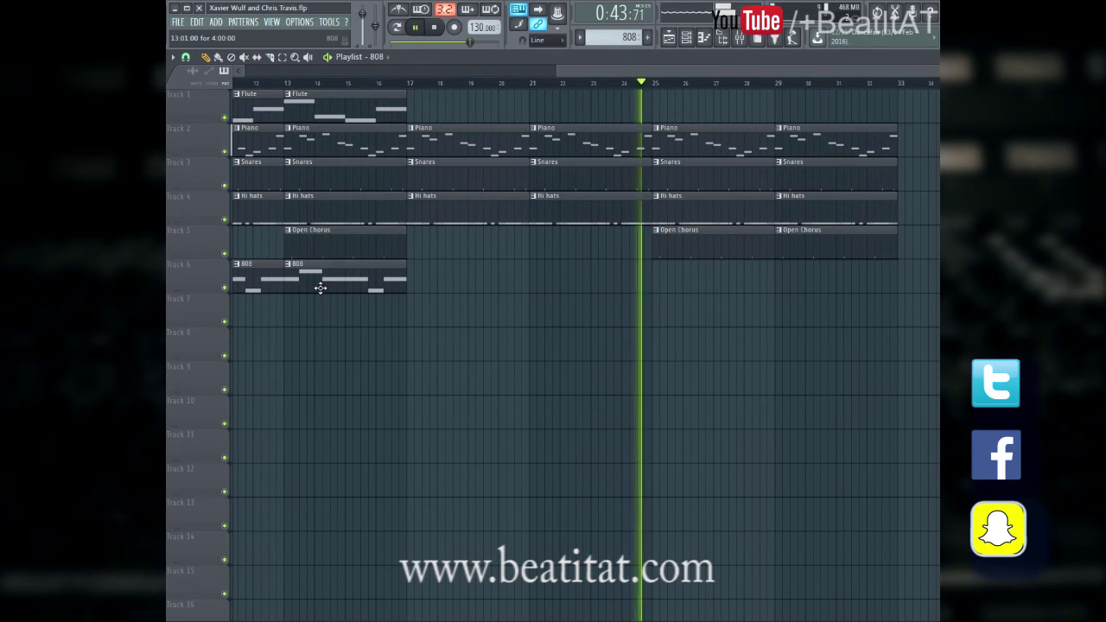
{"action": "key", "text": "space"}
{"action": "left_click", "coordinate": [657, 282]}
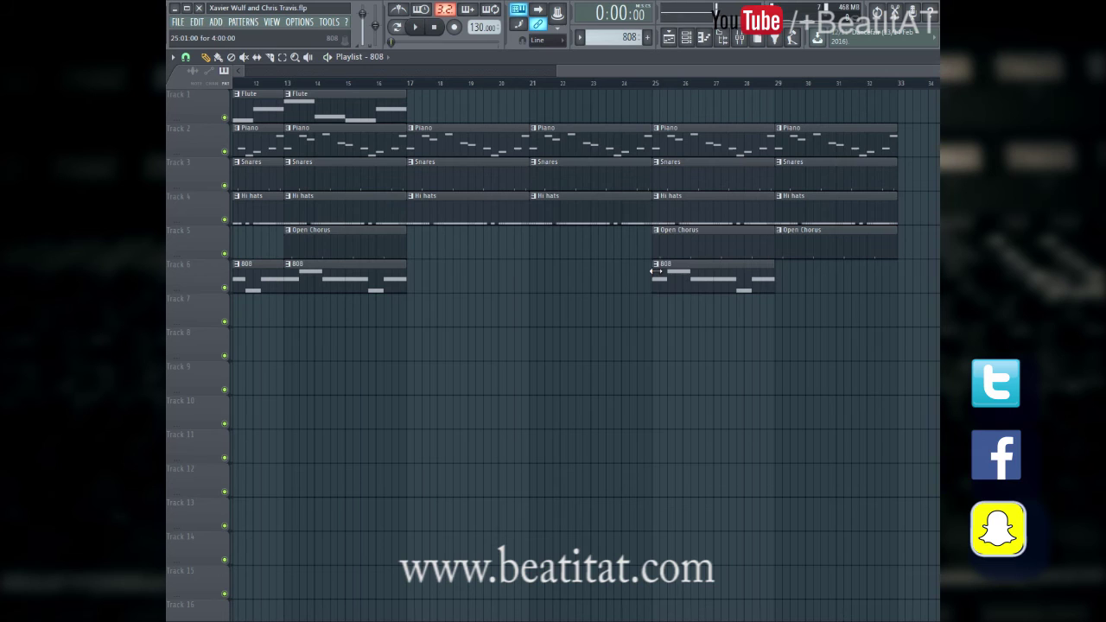
{"action": "right_click", "coordinate": [654, 270]}
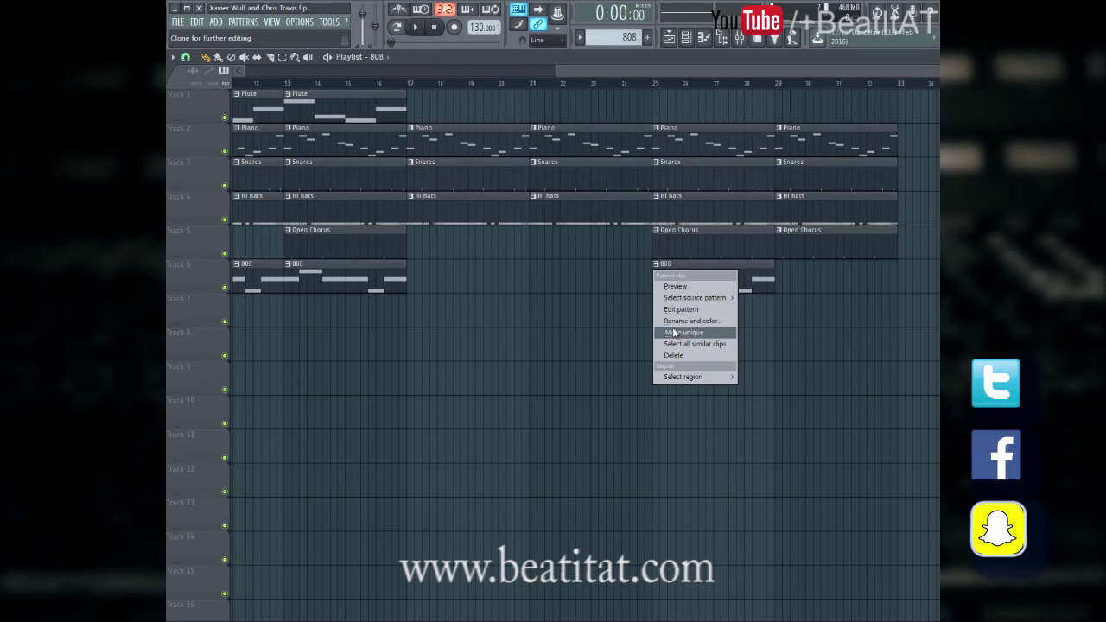
{"action": "left_click", "coordinate": [680, 335]}
{"action": "left_click", "coordinate": [784, 280]}
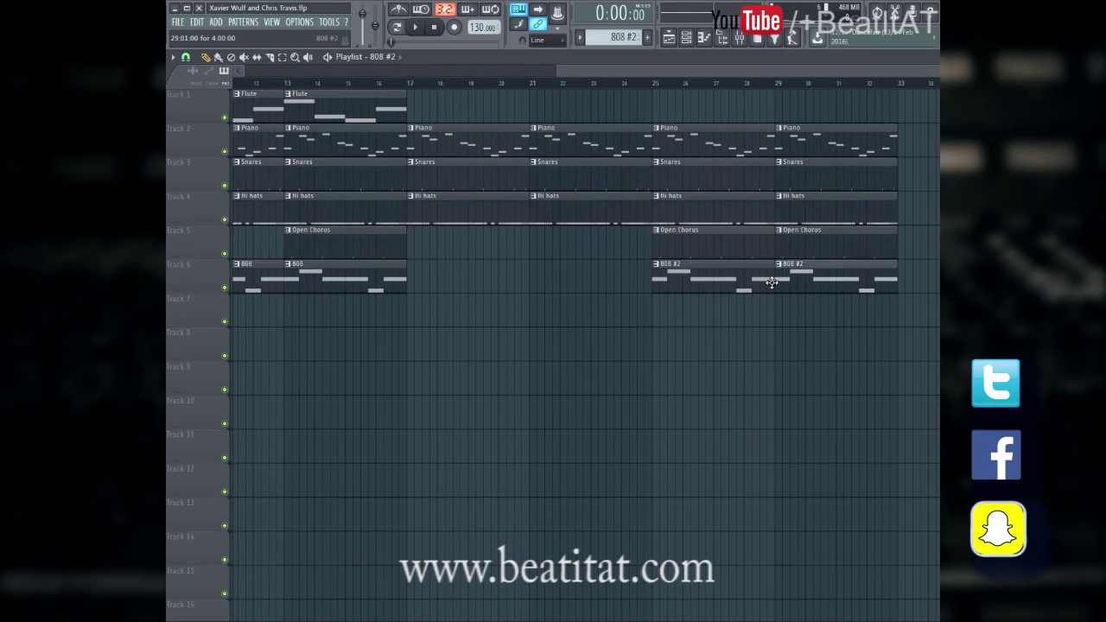
- In the 808 #2 piano roll, delete the A4 and E4 notes, shorten all remaining G4 notes by 4 steps, and return to the Playlist
{"action": "double_click", "coordinate": [758, 282]}
{"action": "right_click", "coordinate": [355, 367]}
{"action": "right_click", "coordinate": [525, 425]}
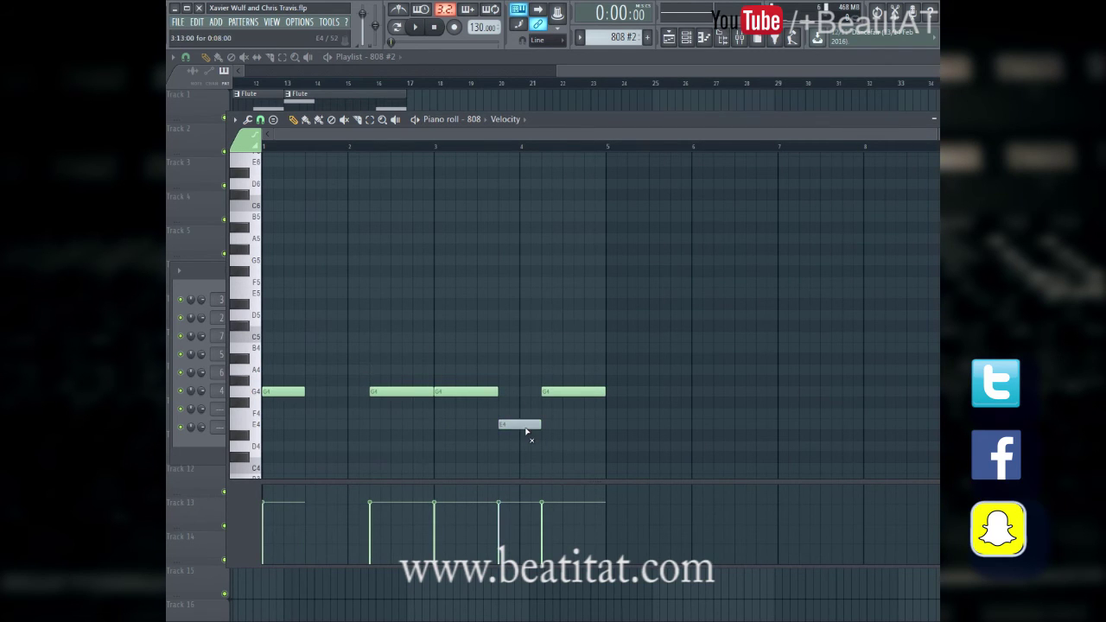
{"action": "key", "text": "ctrl+a"}
{"action": "left_click_drag", "start_coordinate": [497, 396], "coordinate": [491, 397]}
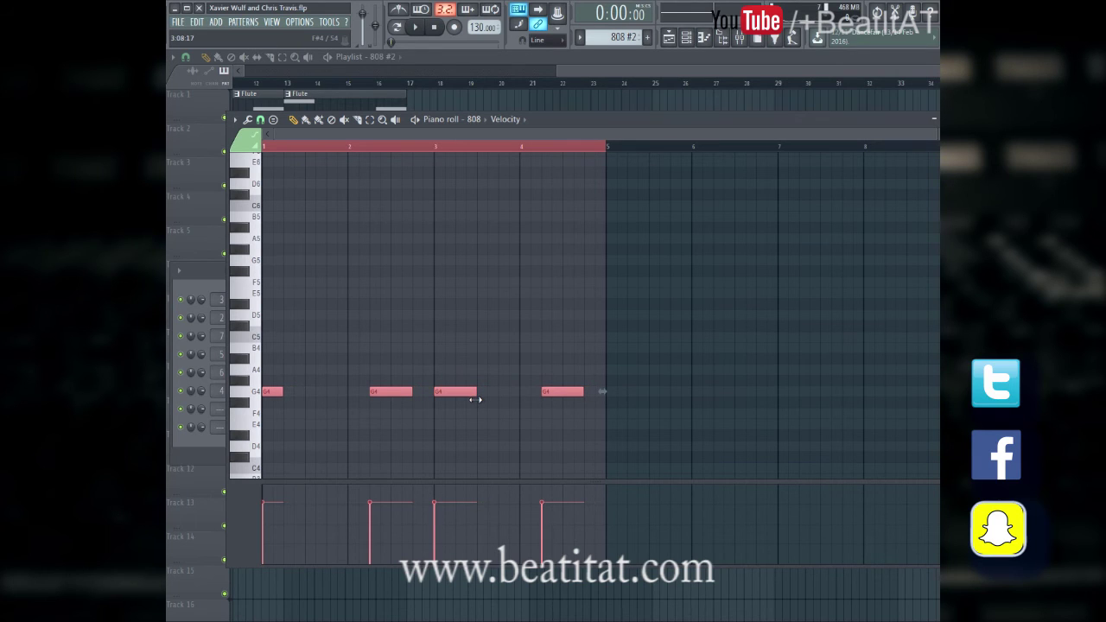
{"action": "left_click", "coordinate": [562, 59]}
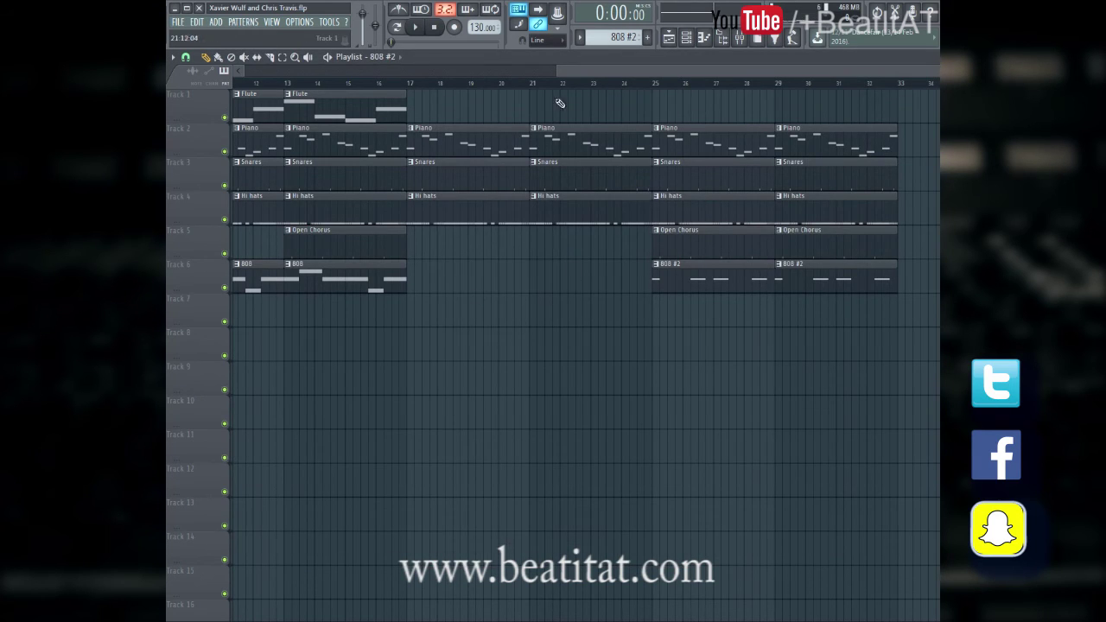
- Copy all notes of the 808 #2 pattern and create a new pattern named Kicks
{"action": "double_click", "coordinate": [700, 279]}
{"action": "key", "text": "ctrl+a"}
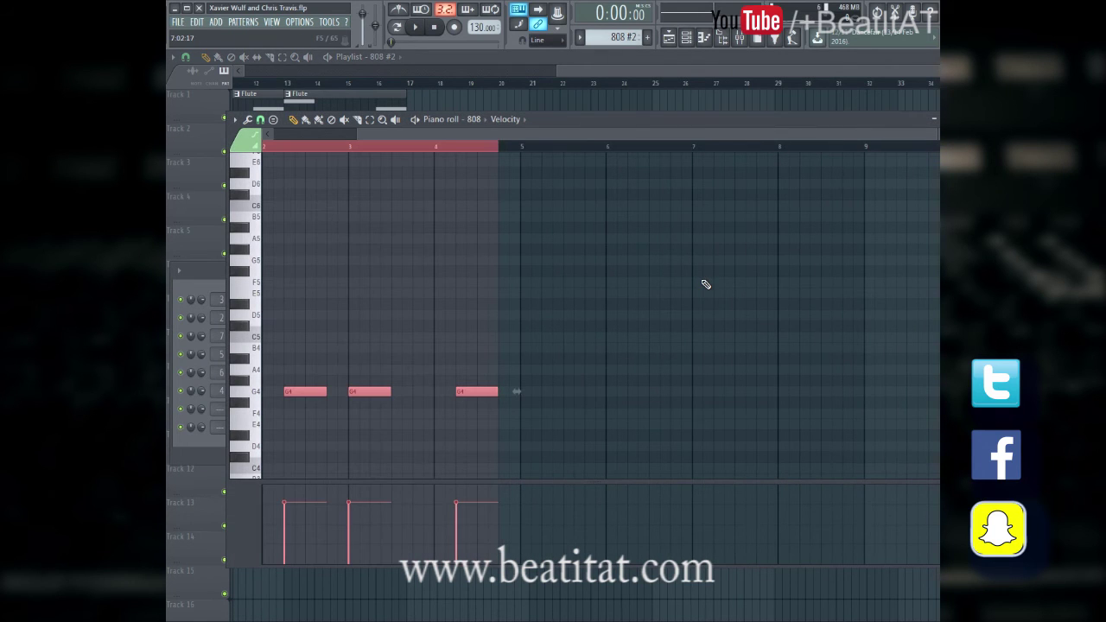
{"action": "key", "text": "F7"}
{"action": "key", "text": "F6"}
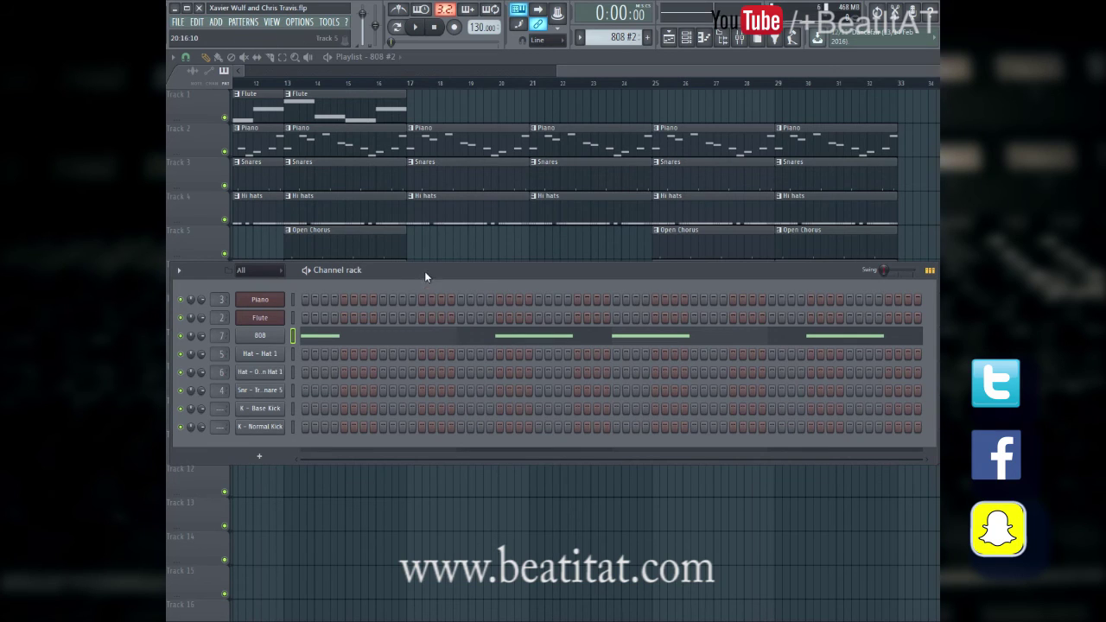
{"action": "key", "text": "F4"}
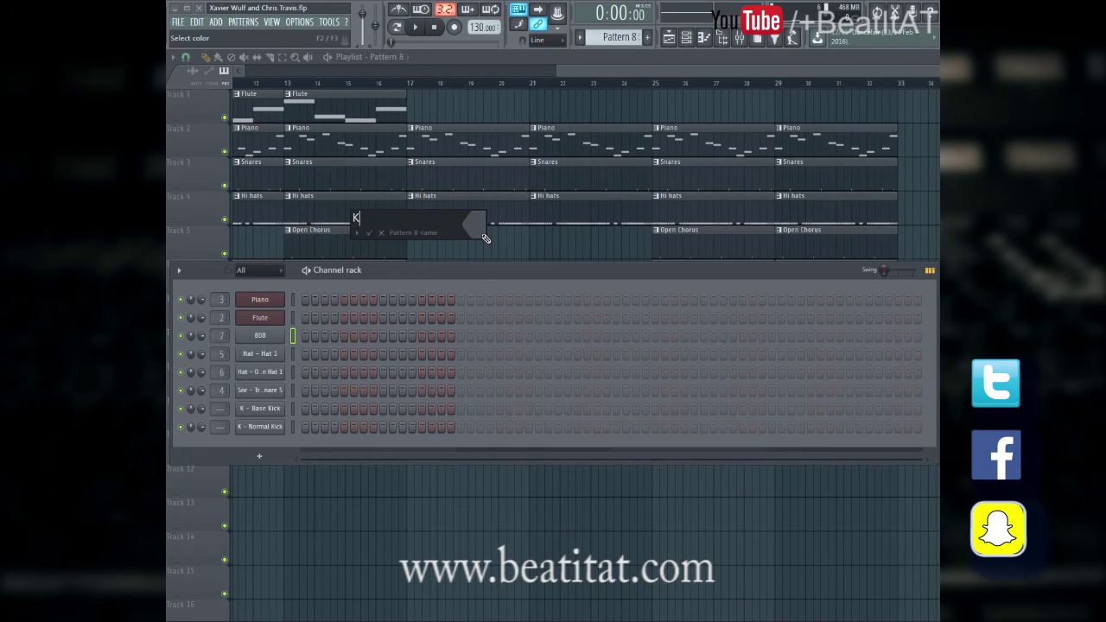
{"action": "key", "text": "Return"}
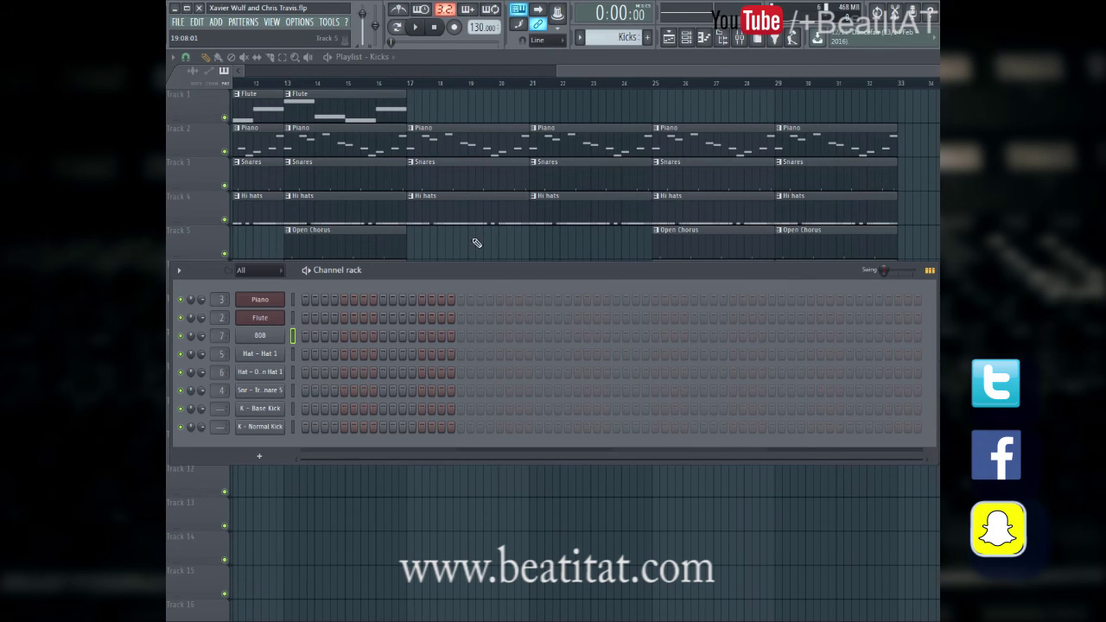
- Paste the copied notes into the K - Base Kick channel, transpose them up to C5, and duplicate them to K - Normal Kick
{"action": "right_click", "coordinate": [253, 414]}
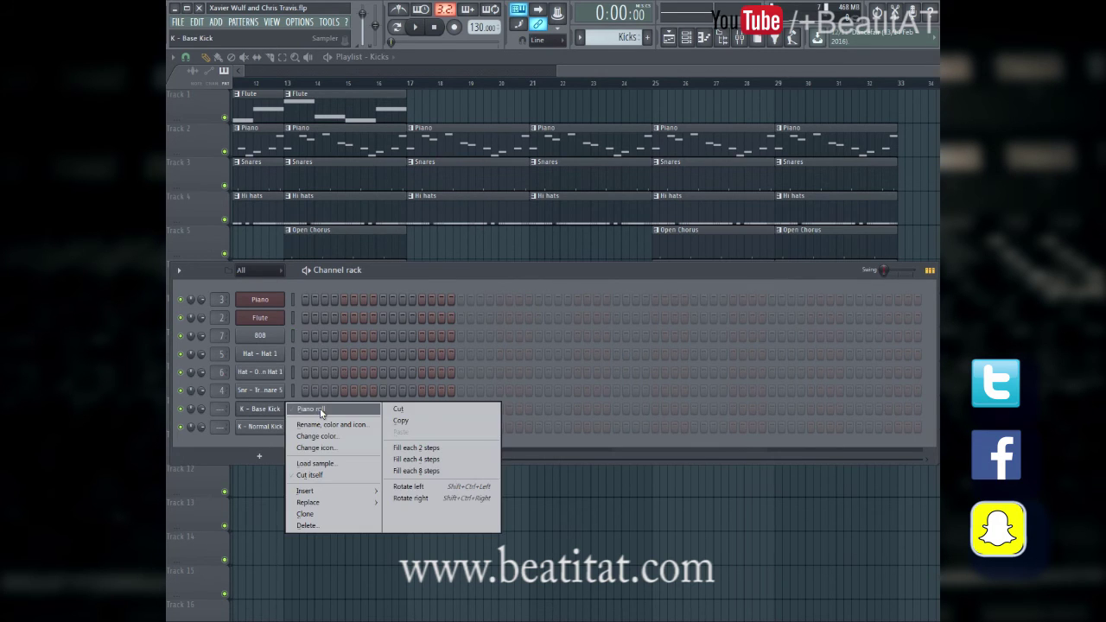
{"action": "left_click", "coordinate": [320, 413]}
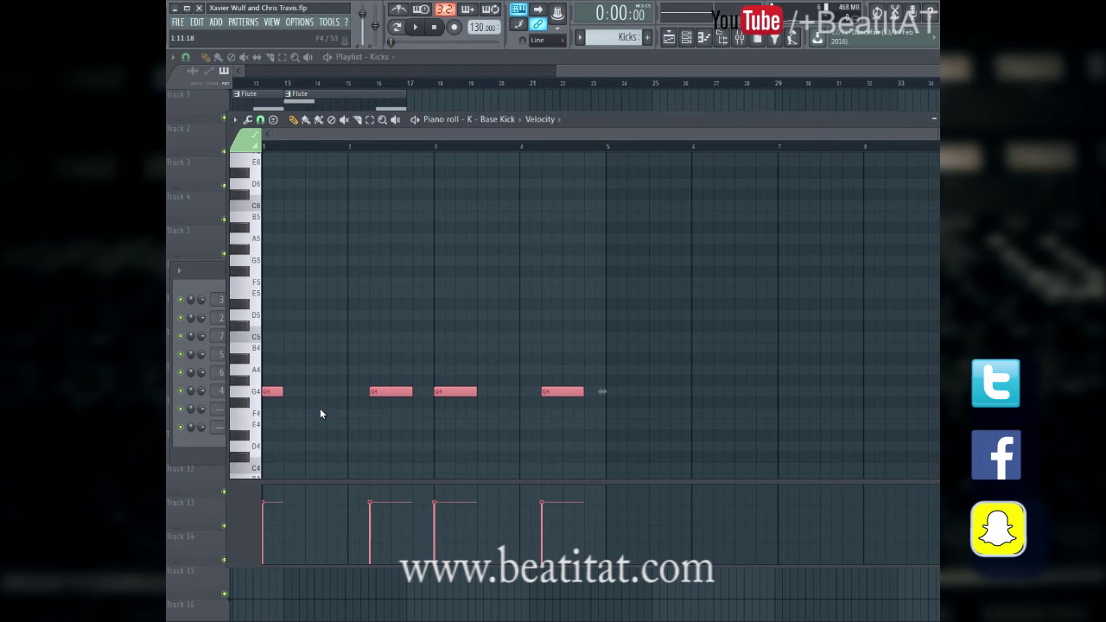
{"action": "key", "text": "Up"}
{"action": "key", "text": "Up"}
{"action": "key", "text": "Up"}
{"action": "key", "text": "Up"}
{"action": "key", "text": "Up"}
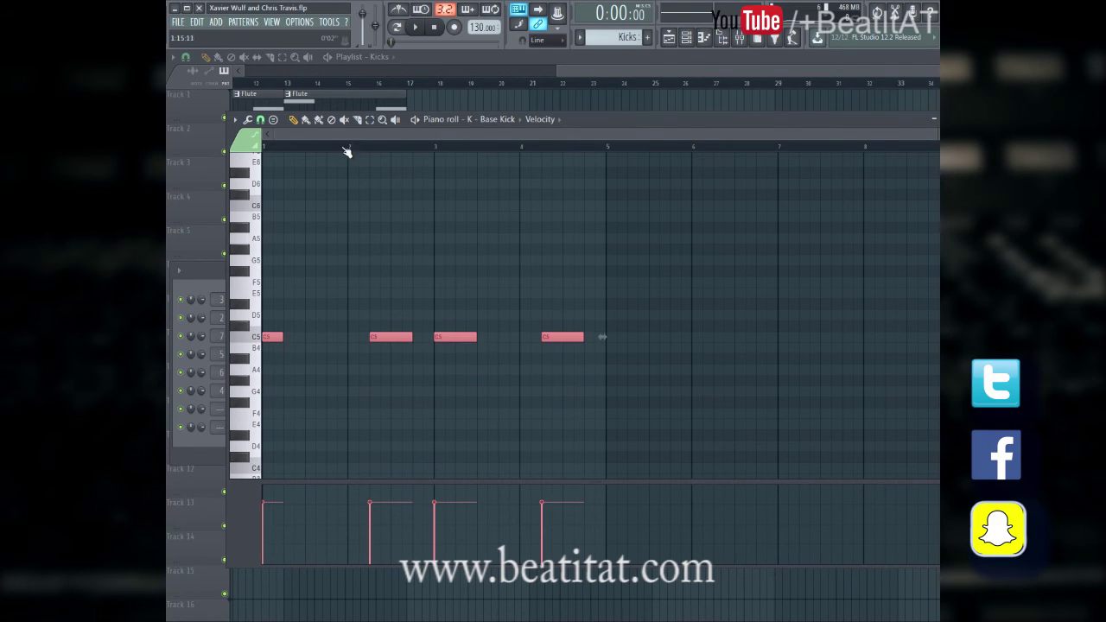
{"action": "key", "text": "F7"}
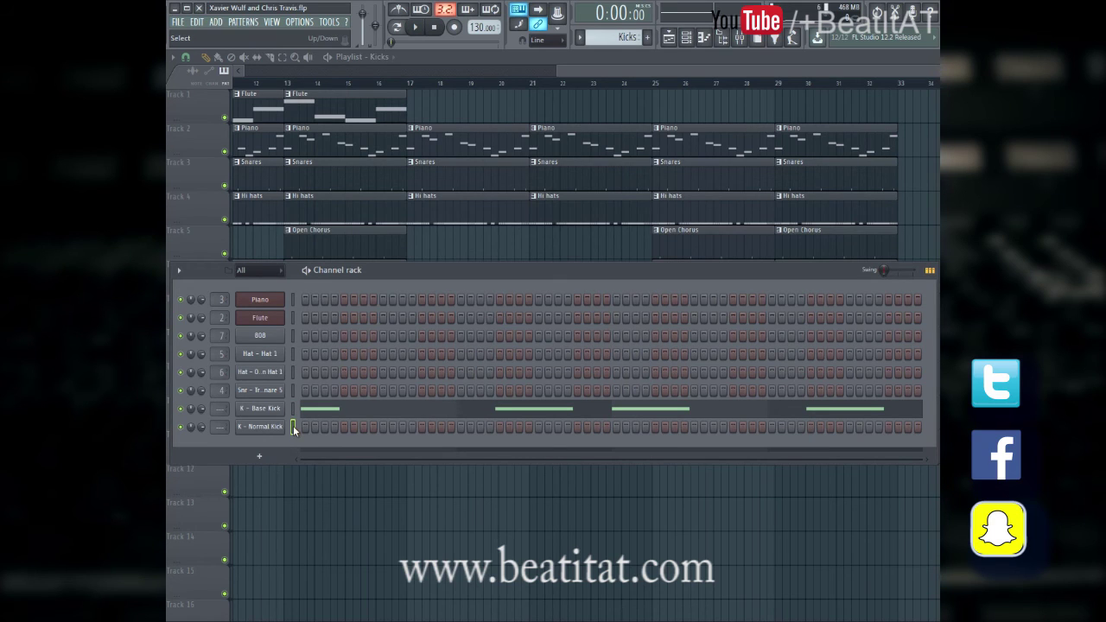
{"action": "key", "text": "ctrl+v"}
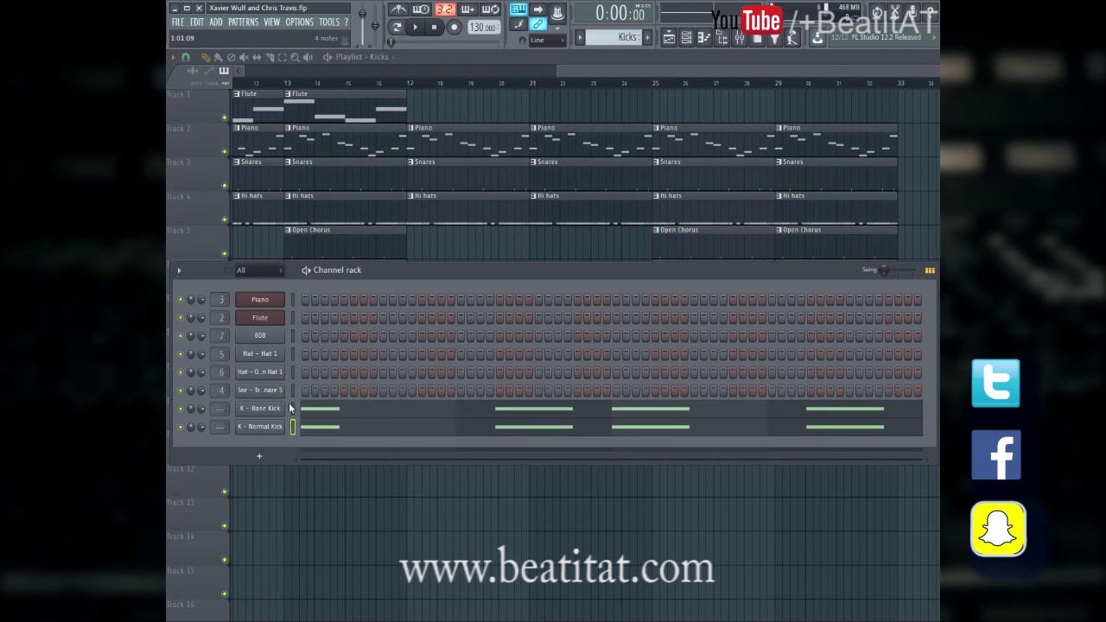
- Route the K - Base Kick and K - Normal Kick channels to mixer track 8
{"action": "left_click", "coordinate": [265, 409]}
{"action": "left_click", "coordinate": [545, 189]}
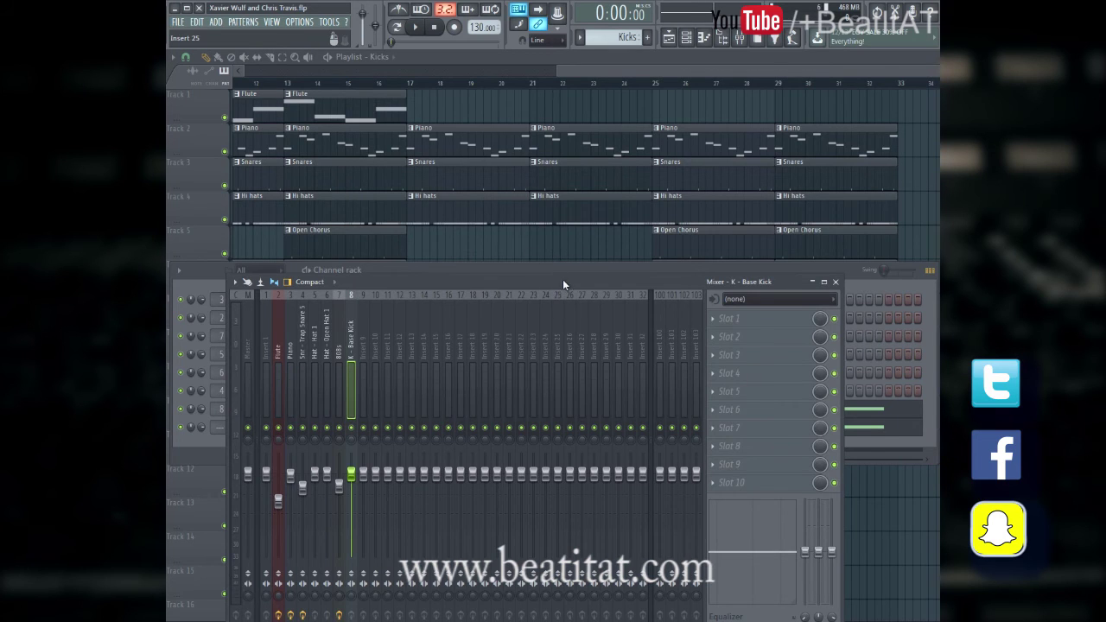
{"action": "left_click_drag", "start_coordinate": [562, 285], "coordinate": [774, 279]}
{"action": "left_click", "coordinate": [265, 427]}
{"action": "left_click_drag", "start_coordinate": [559, 195], "coordinate": [582, 154]}
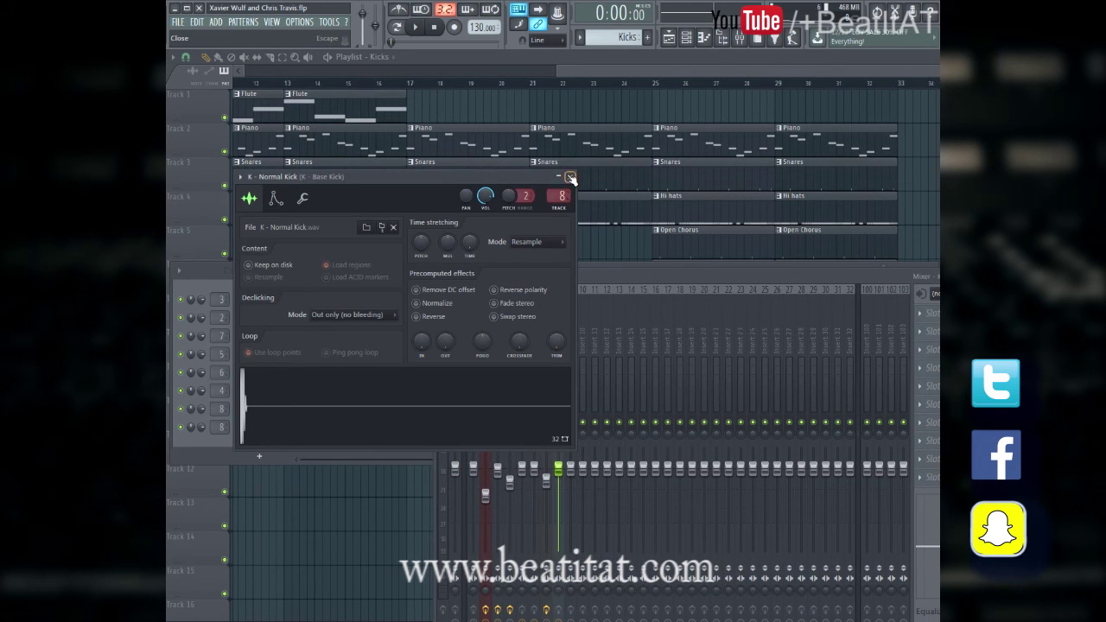
{"action": "left_click", "coordinate": [571, 177]}
- Play the Kicks pattern, lower the K - Base Kick mixer track's volume slightly, and check the K - Normal Kick notes
{"action": "left_click", "coordinate": [396, 277]}
{"action": "key", "text": "space"}
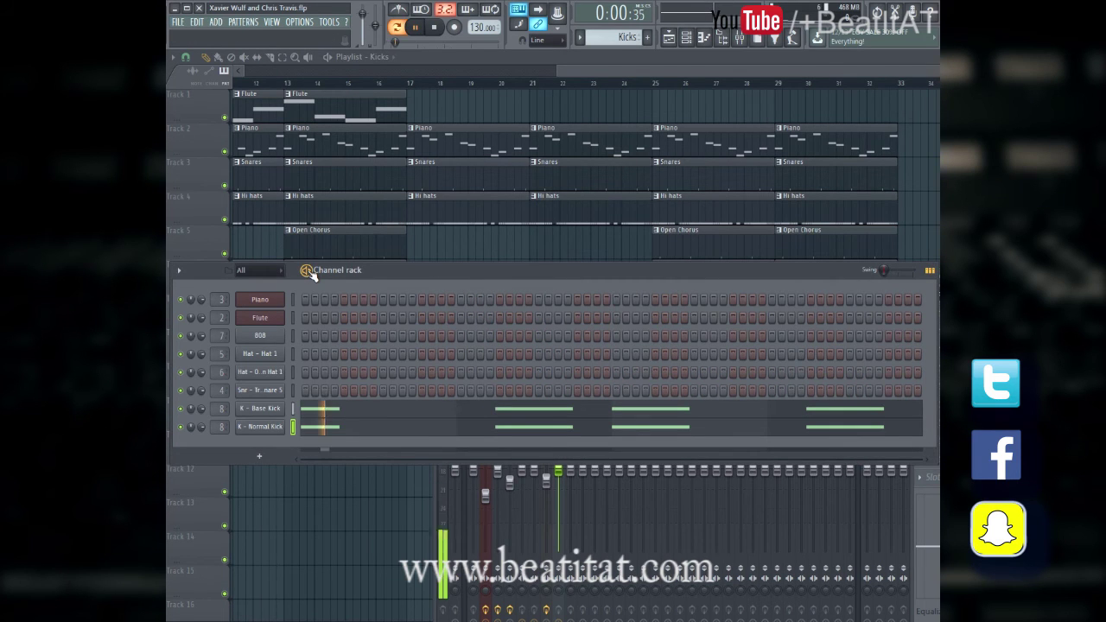
{"action": "left_click_drag", "start_coordinate": [657, 270], "coordinate": [610, 113]}
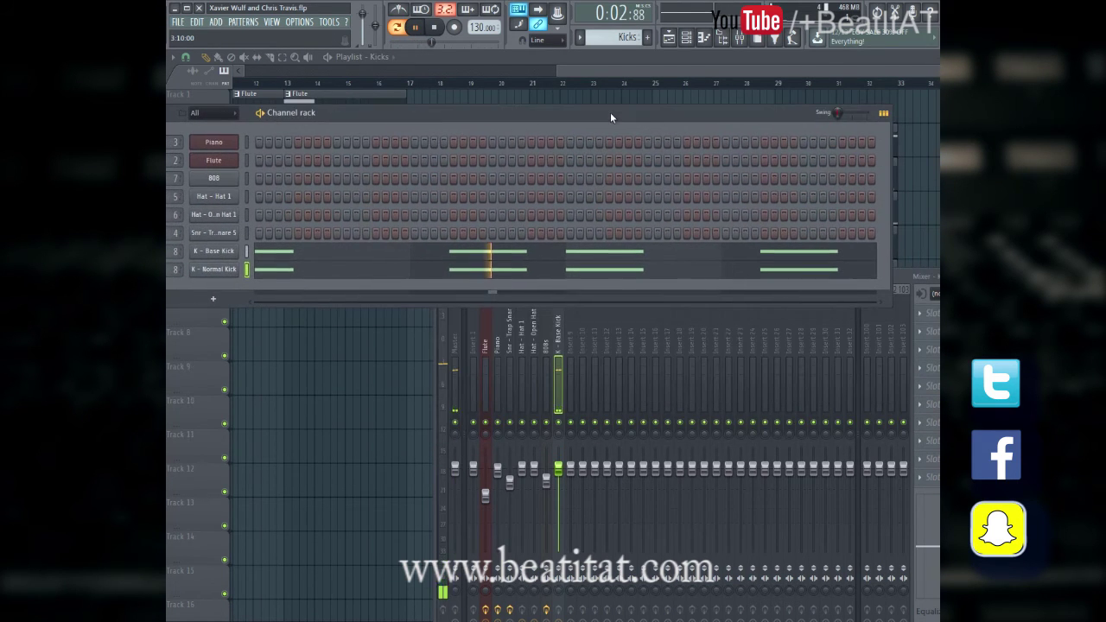
{"action": "left_click", "coordinate": [559, 476]}
{"action": "left_click", "coordinate": [340, 278]}
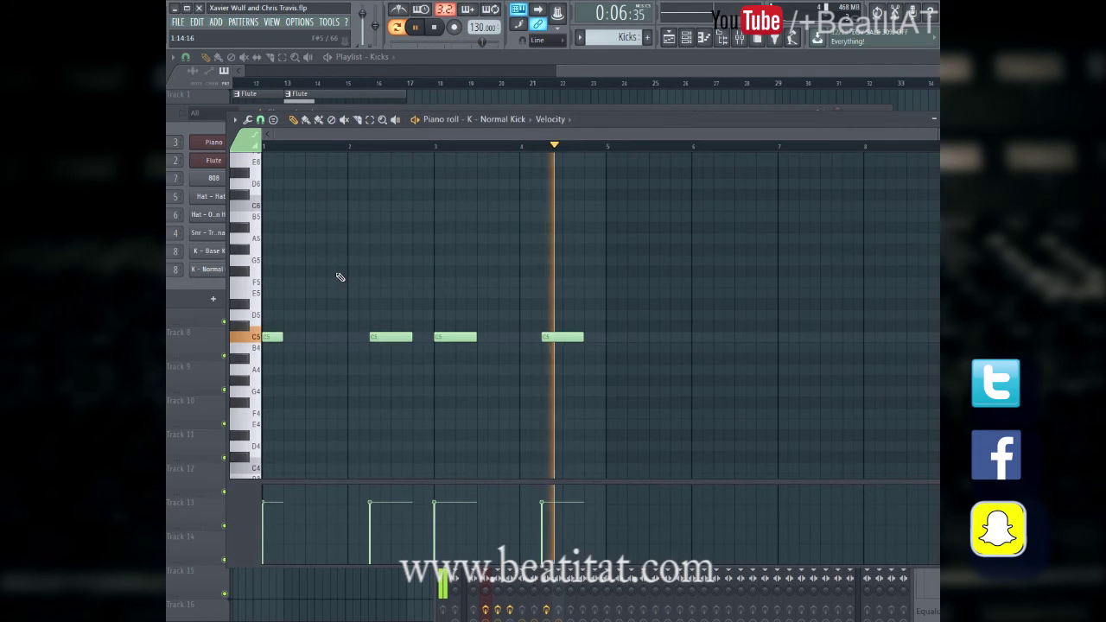
{"action": "scroll", "coordinate": [438, 325], "scroll_direction": "down", "scroll_amount": 3}
{"action": "scroll", "coordinate": [438, 326], "scroll_direction": "up", "scroll_amount": 3}
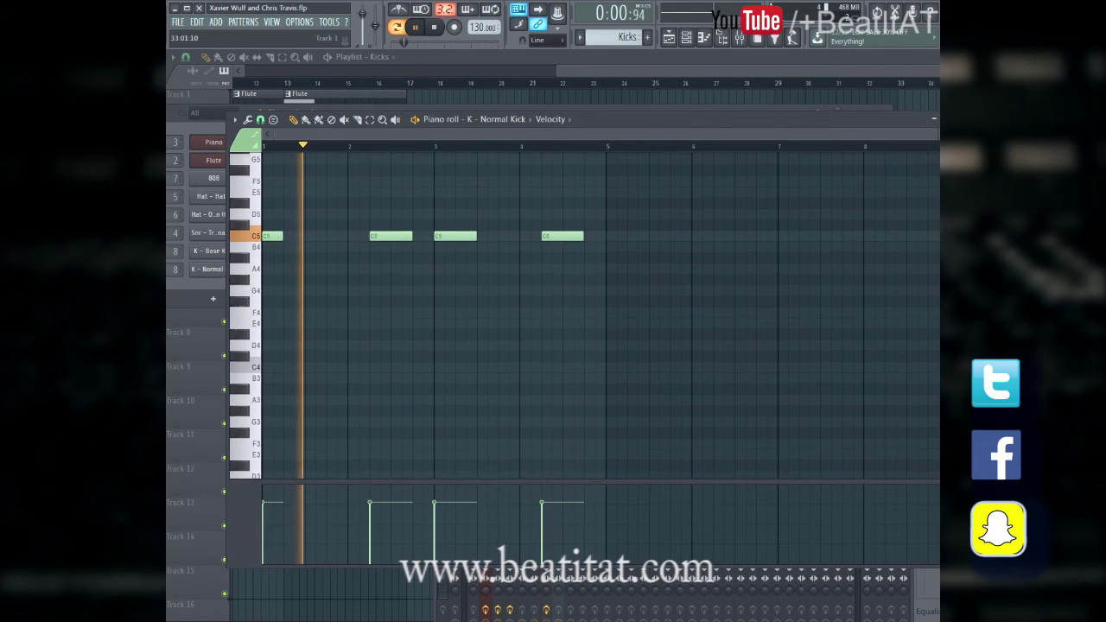
{"action": "key", "text": "F7"}
- Add Fruity Parametric EQ 2 to the K - Base Kick mixer track, cutting the lowest and highest bands and boosting bands 2 and 3
{"action": "left_click_drag", "start_coordinate": [729, 278], "coordinate": [527, 242]}
{"action": "left_click", "coordinate": [770, 292]}
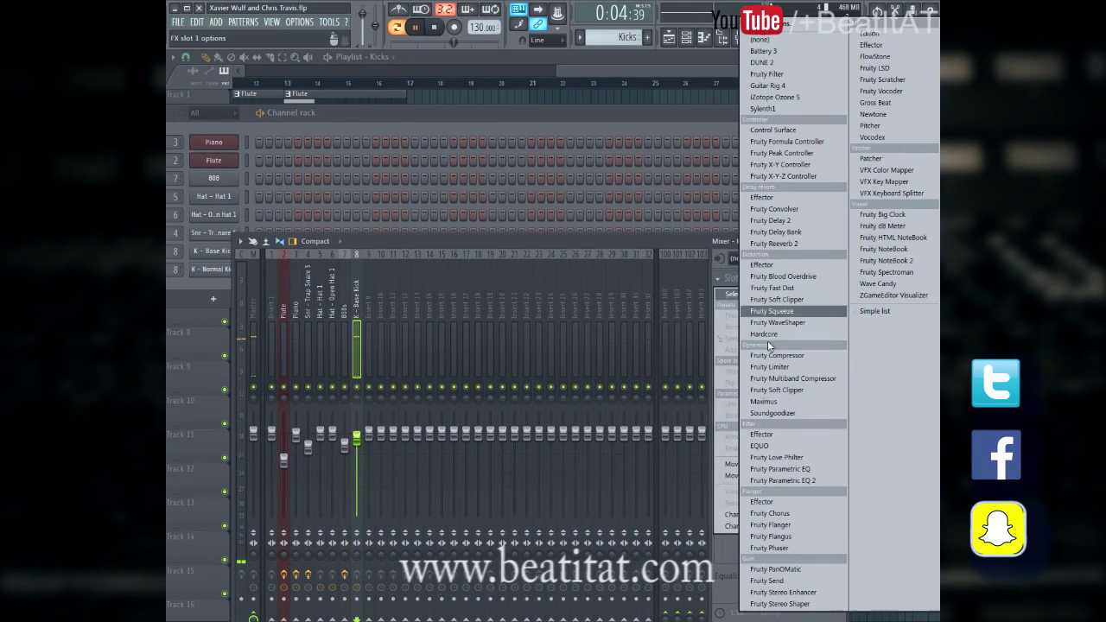
{"action": "left_click", "coordinate": [778, 482]}
{"action": "left_click_drag", "start_coordinate": [259, 244], "coordinate": [214, 350]}
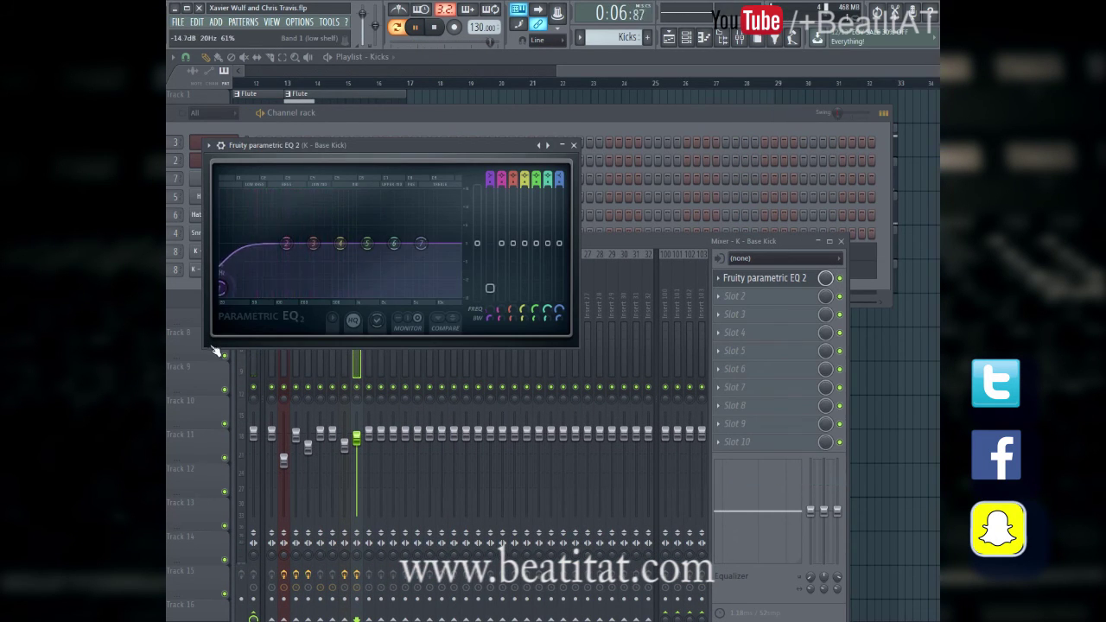
{"action": "left_click_drag", "start_coordinate": [286, 243], "coordinate": [269, 234]}
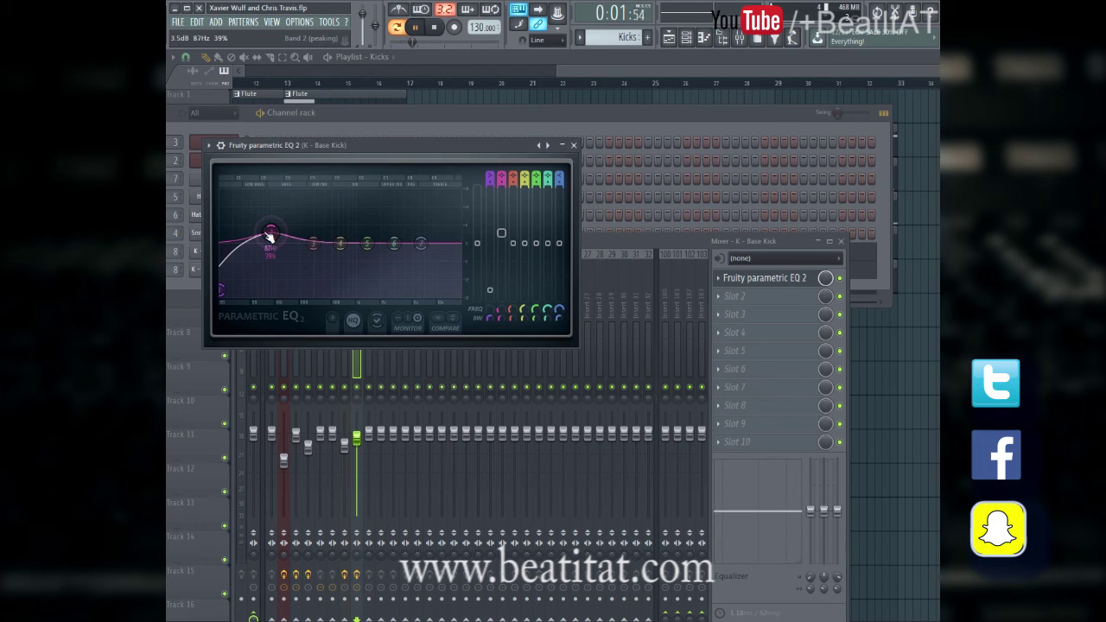
{"action": "left_click_drag", "start_coordinate": [315, 242], "coordinate": [264, 242]}
{"action": "left_click_drag", "start_coordinate": [421, 243], "coordinate": [392, 289]}
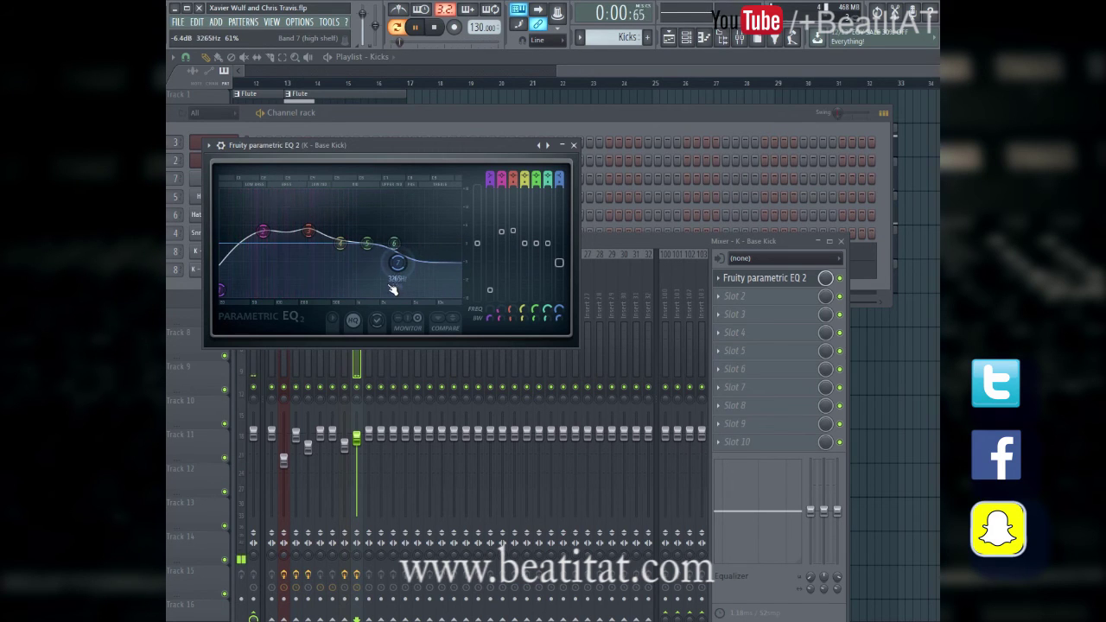
{"action": "left_click", "coordinate": [576, 147]}
- Add a Fruity Multiband Compressor to the kick mixer track's second slot, leave its settings at default, and close the mixer
{"action": "left_click", "coordinate": [760, 295]}
{"action": "left_click", "coordinate": [778, 378]}
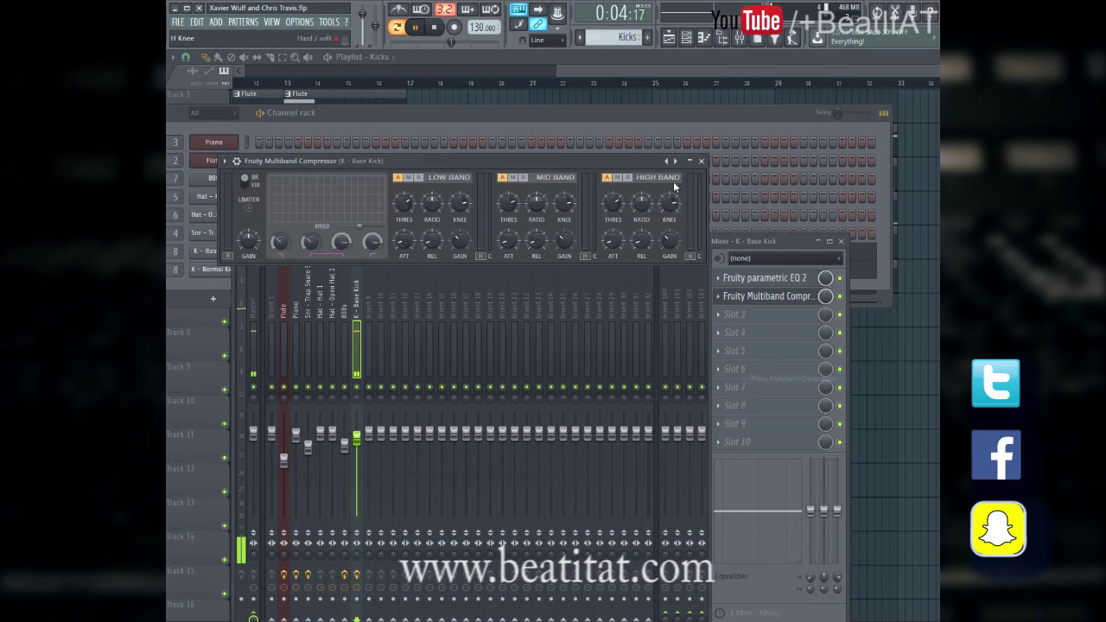
{"action": "left_click", "coordinate": [701, 161]}
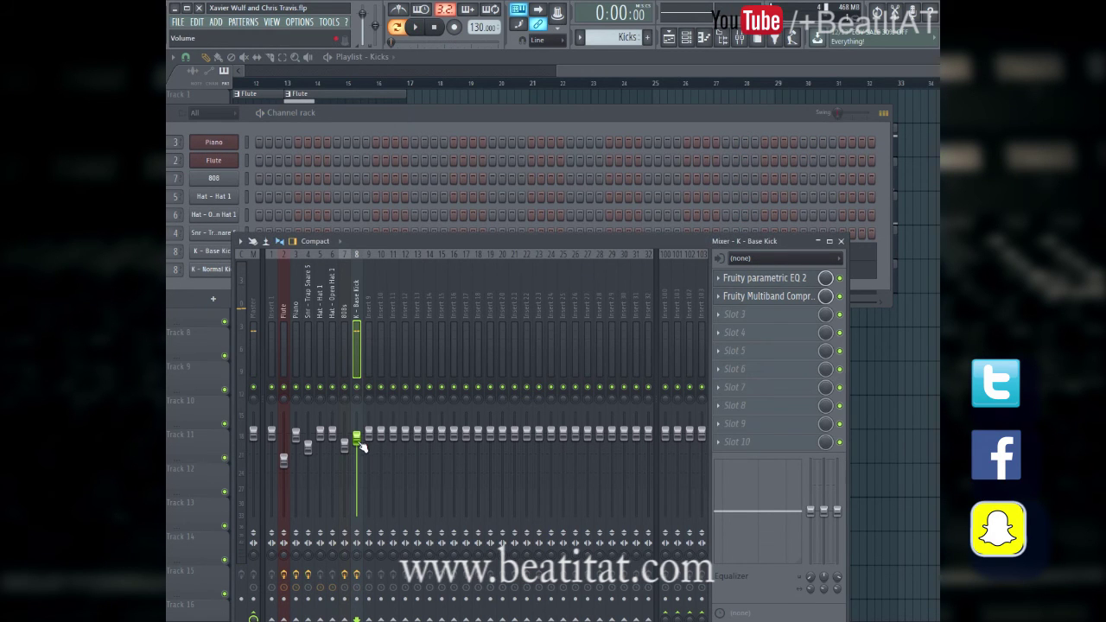
{"action": "left_click", "coordinate": [842, 241]}
- Place two Kicks clips on Track 7 of the Playlist at bars 17 and 21
{"action": "key", "text": "F6"}
{"action": "left_click", "coordinate": [410, 318]}
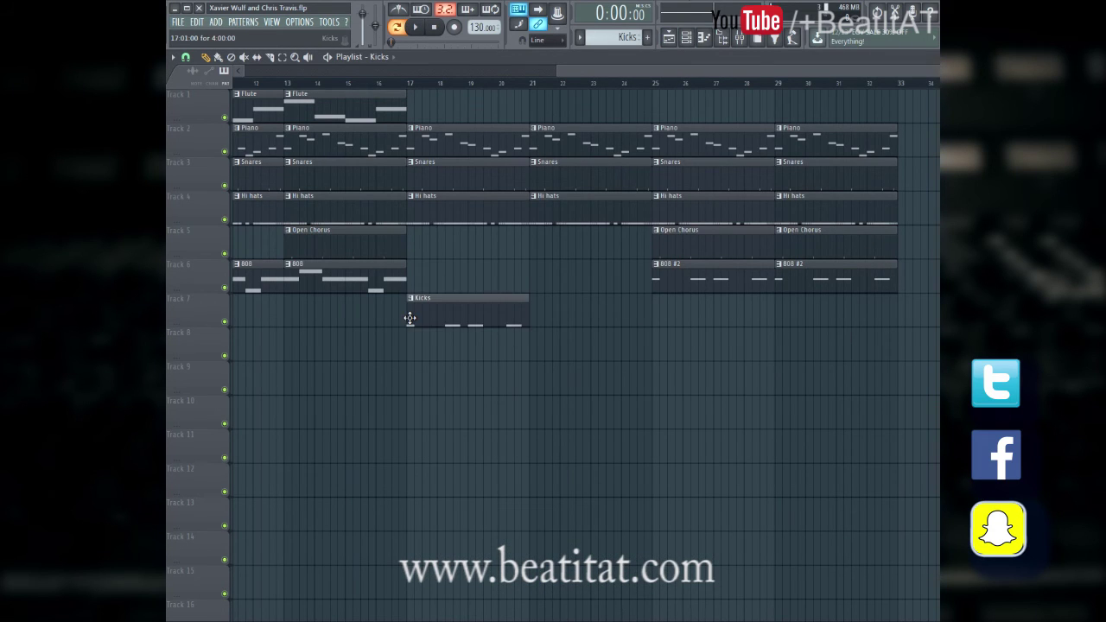
{"action": "left_click", "coordinate": [527, 324]}
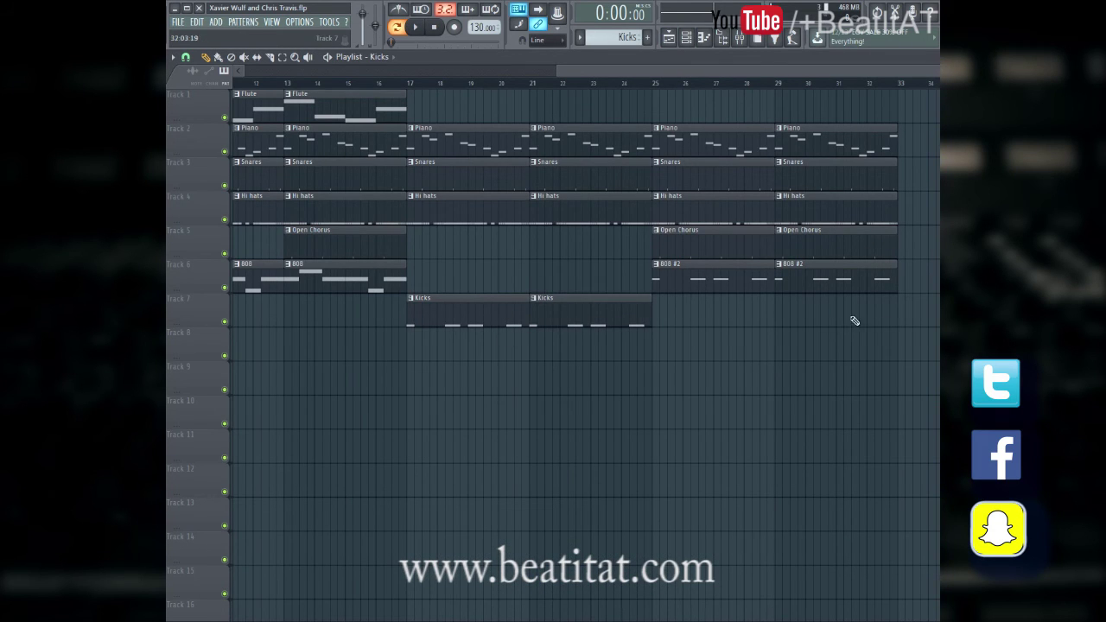
- Play the song from bar 17 to review how the Kicks section leads into bar 25
{"action": "scroll", "coordinate": [557, 69], "scroll_direction": "left", "scroll_amount": 5}
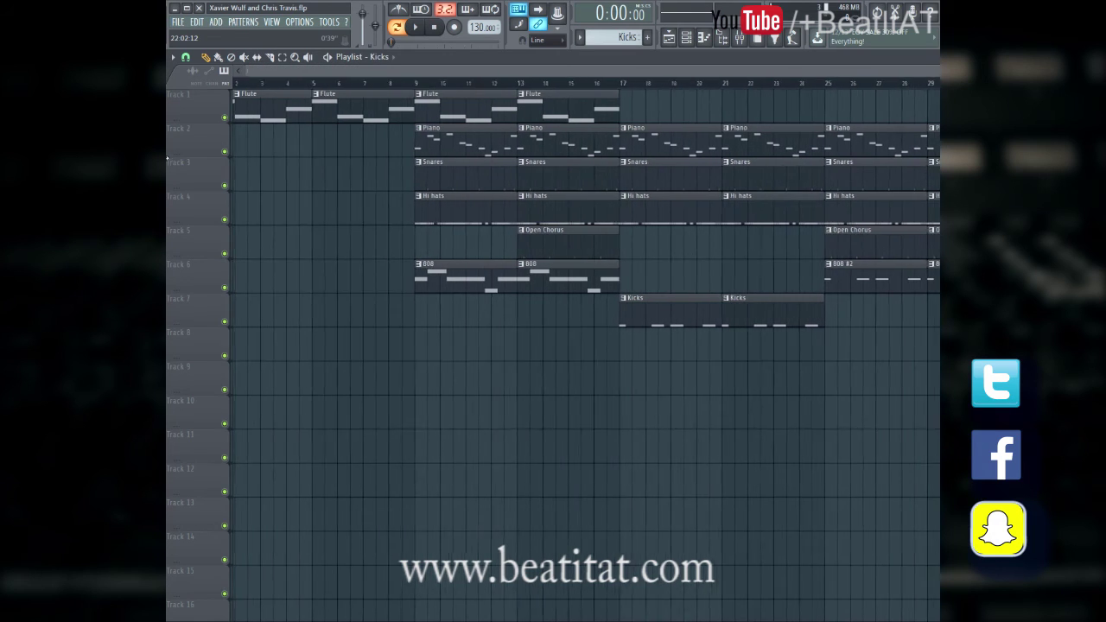
{"action": "scroll", "coordinate": [713, 70], "scroll_direction": "right", "scroll_amount": 2}
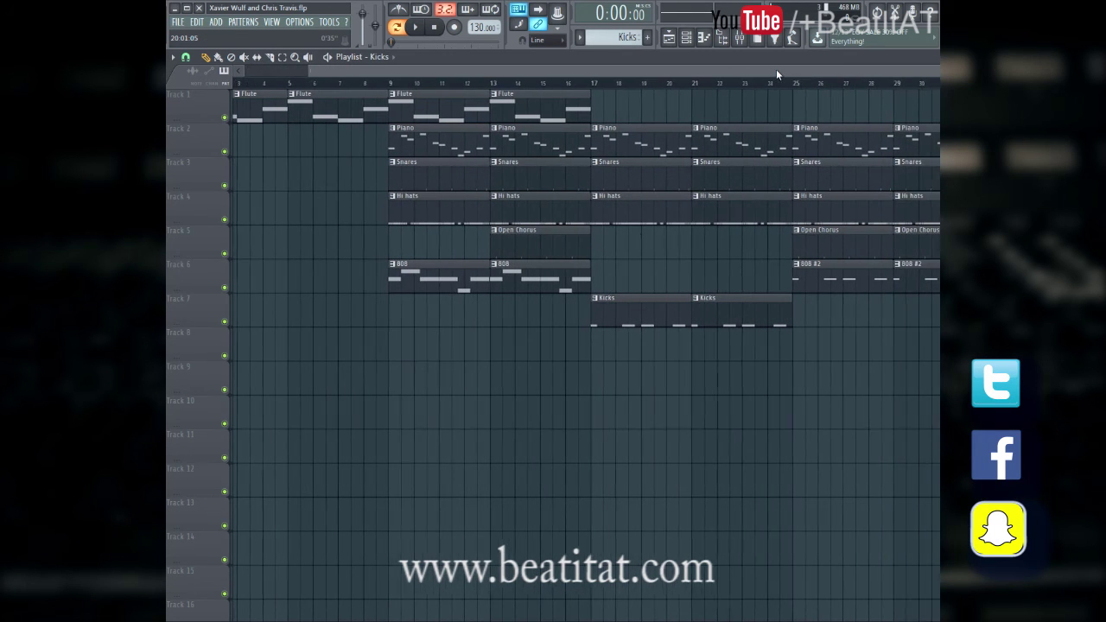
{"action": "scroll", "coordinate": [311, 78], "scroll_direction": "left", "scroll_amount": 2}
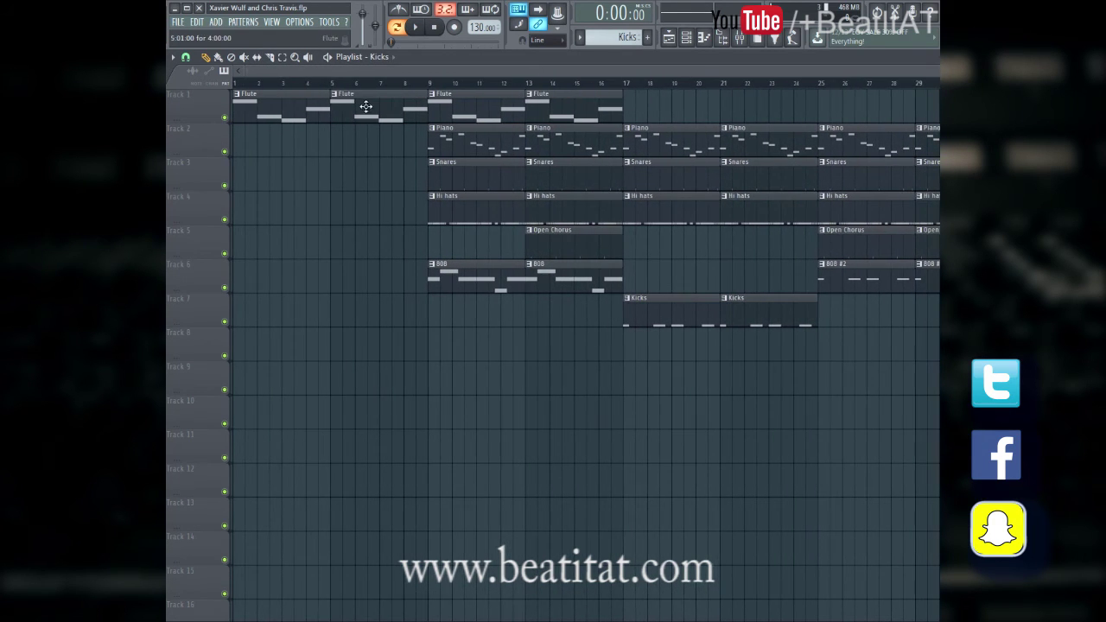
{"action": "key", "text": "space"}
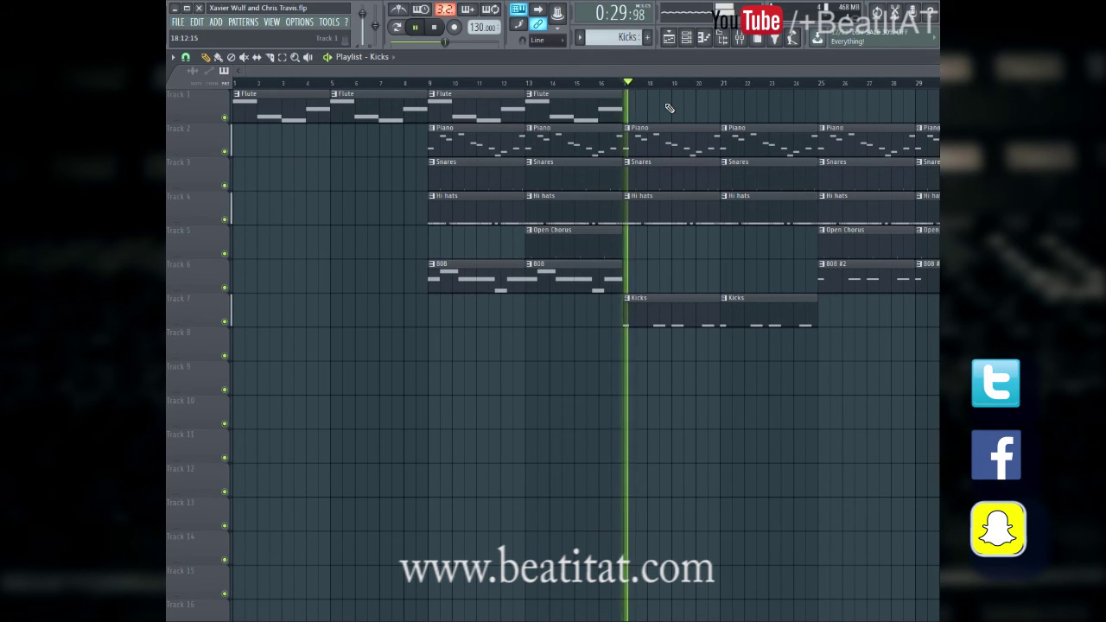
{"action": "left_click", "coordinate": [689, 38]}
{"action": "left_click", "coordinate": [689, 38]}
{"action": "scroll", "coordinate": [717, 74], "scroll_direction": "right", "scroll_amount": 1}
{"action": "scroll", "coordinate": [717, 68], "scroll_direction": "right", "scroll_amount": 5}
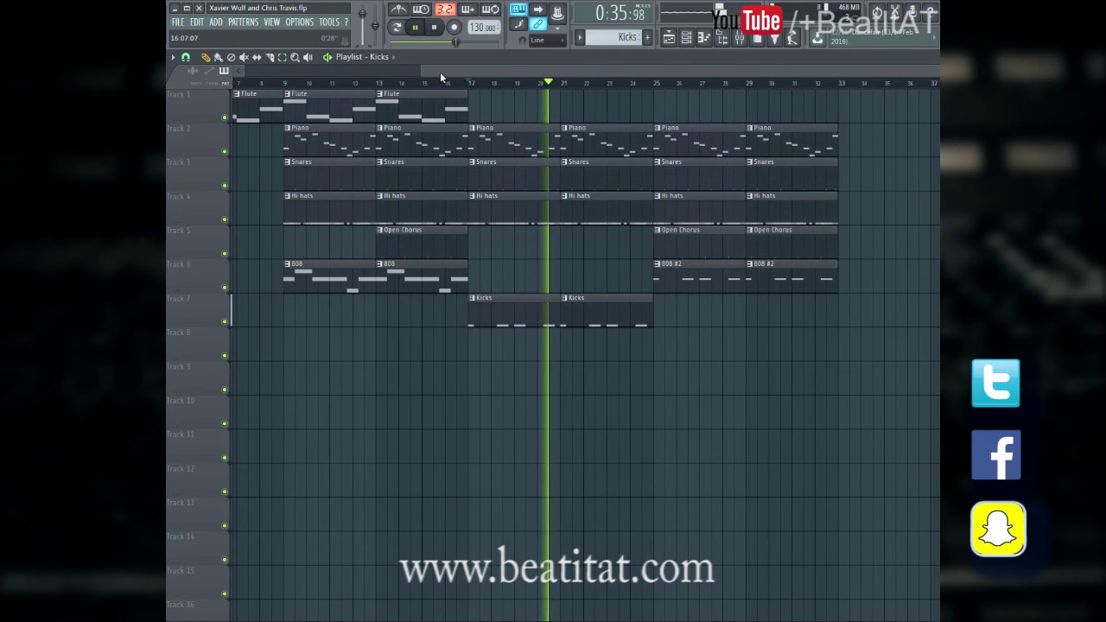
{"action": "scroll", "coordinate": [354, 83], "scroll_direction": "left", "scroll_amount": 2}
{"action": "scroll", "coordinate": [355, 83], "scroll_direction": "left", "scroll_amount": 2}
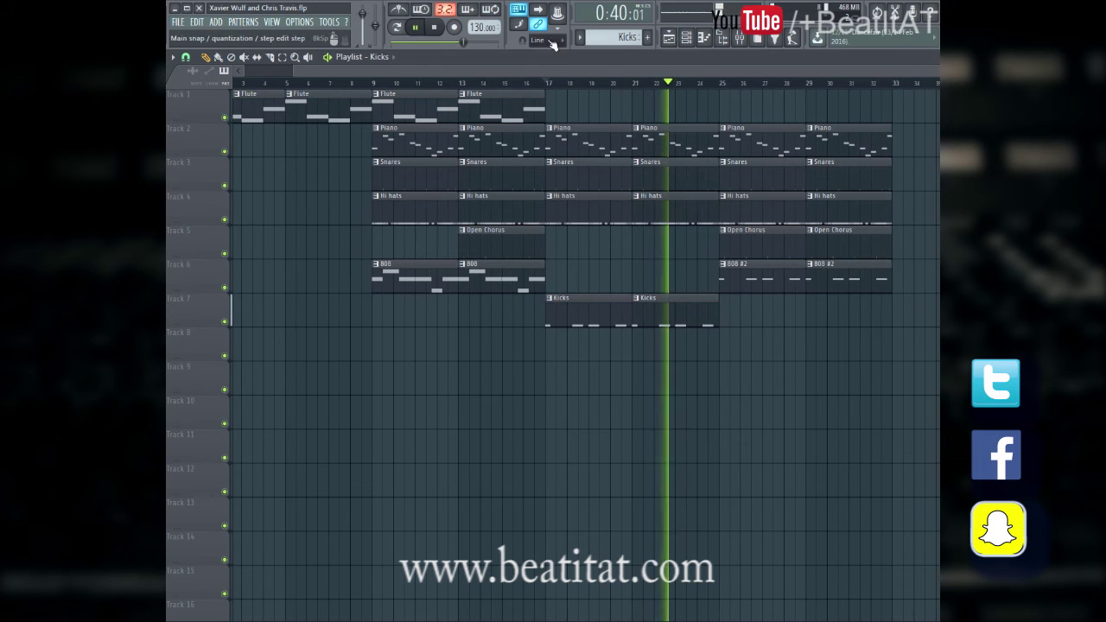
{"action": "left_click_drag", "start_coordinate": [651, 64], "coordinate": [729, 63]}
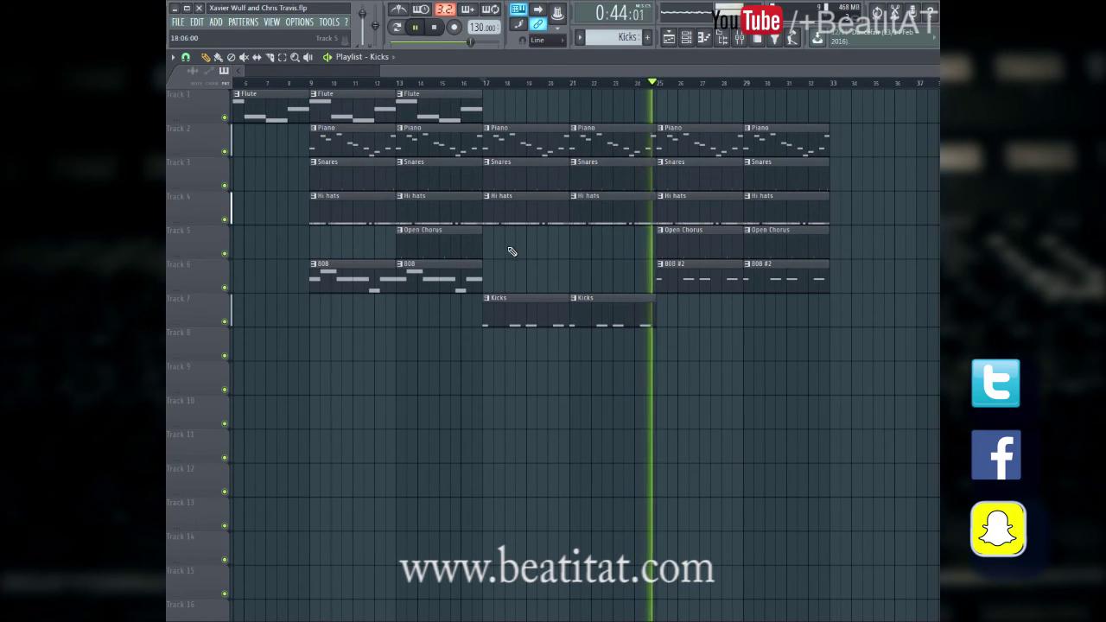
- Duplicate all clips of bars 9 to 16 on Tracks 1 to 6 so the copies start at bar 33, and deselect them
{"action": "left_click_drag", "start_coordinate": [328, 91], "coordinate": [450, 286]}
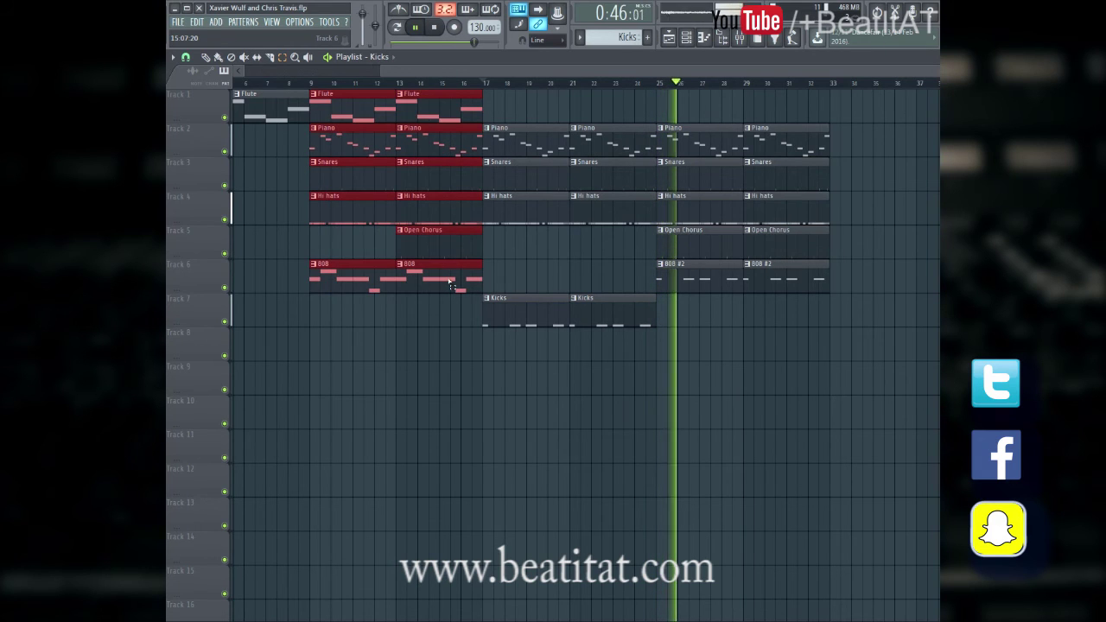
{"action": "left_click_drag", "start_coordinate": [346, 116], "coordinate": [870, 104]}
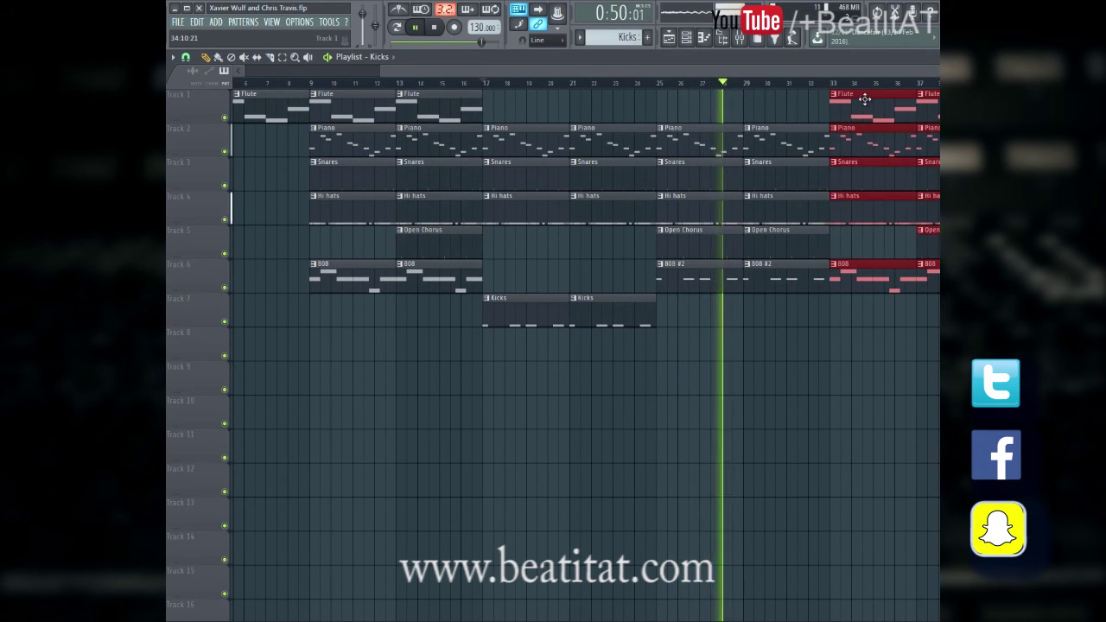
{"action": "scroll", "coordinate": [605, 69], "scroll_direction": "right", "scroll_amount": 4}
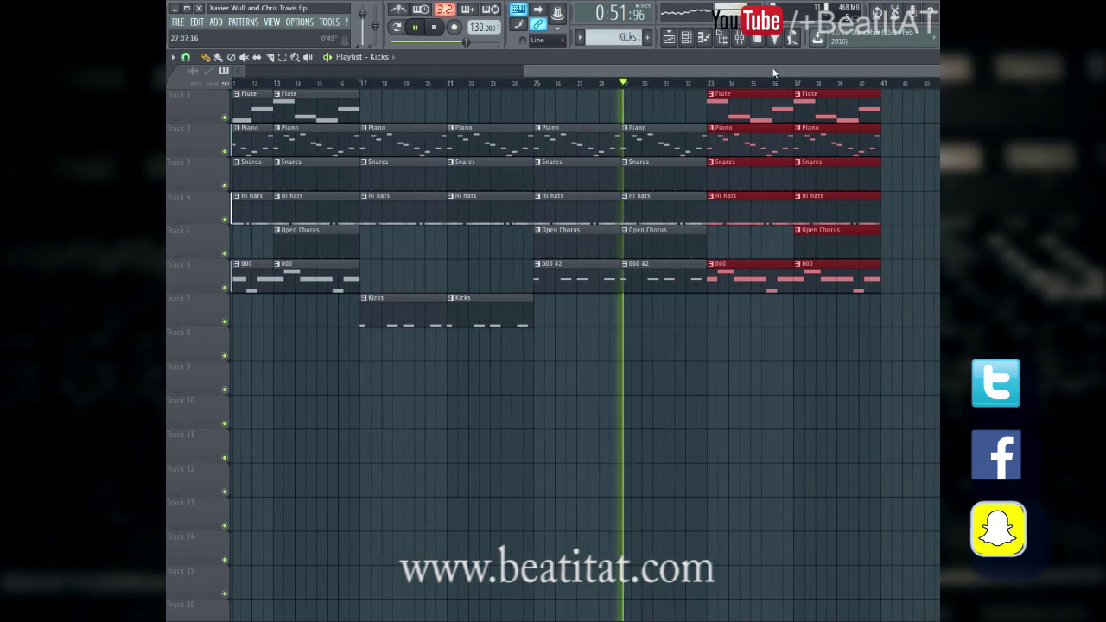
{"action": "left_click_drag", "start_coordinate": [541, 73], "coordinate": [753, 69]}
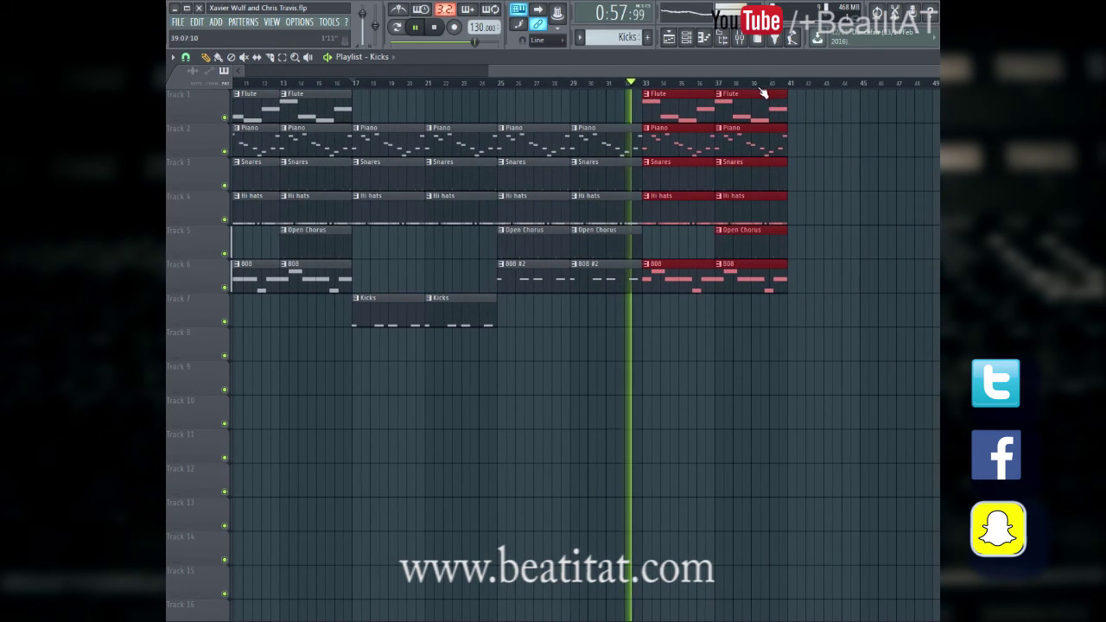
{"action": "left_click", "coordinate": [867, 150]}
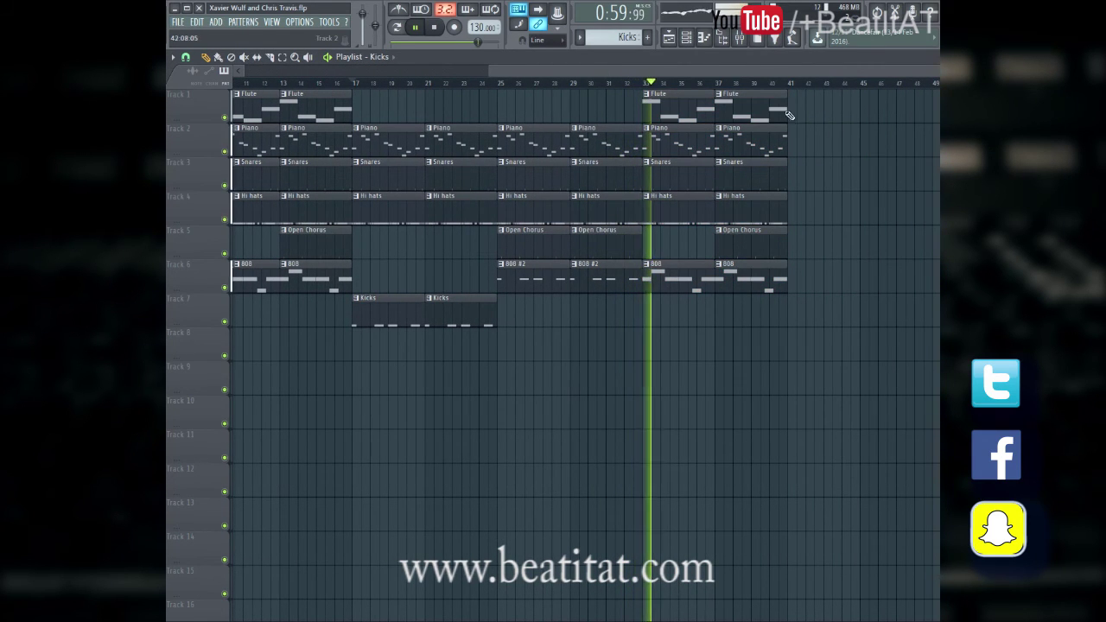
- Set the Flute mixer track's volume to 65% (-8.4 dB) while the song plays, and close the mixer
{"action": "key", "text": "F9"}
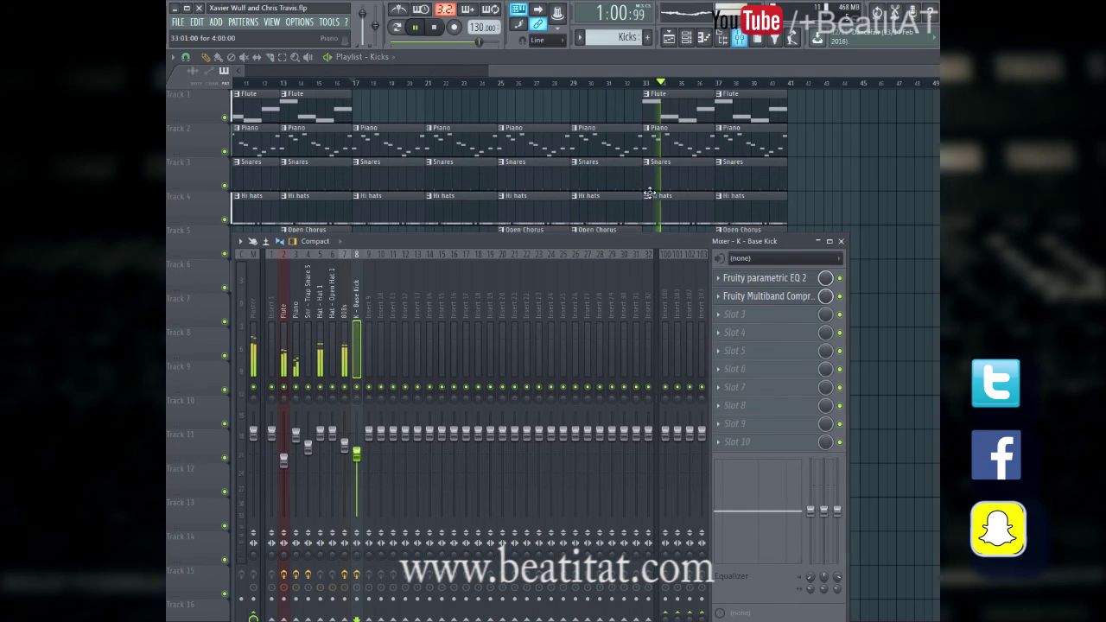
{"action": "left_click", "coordinate": [285, 363]}
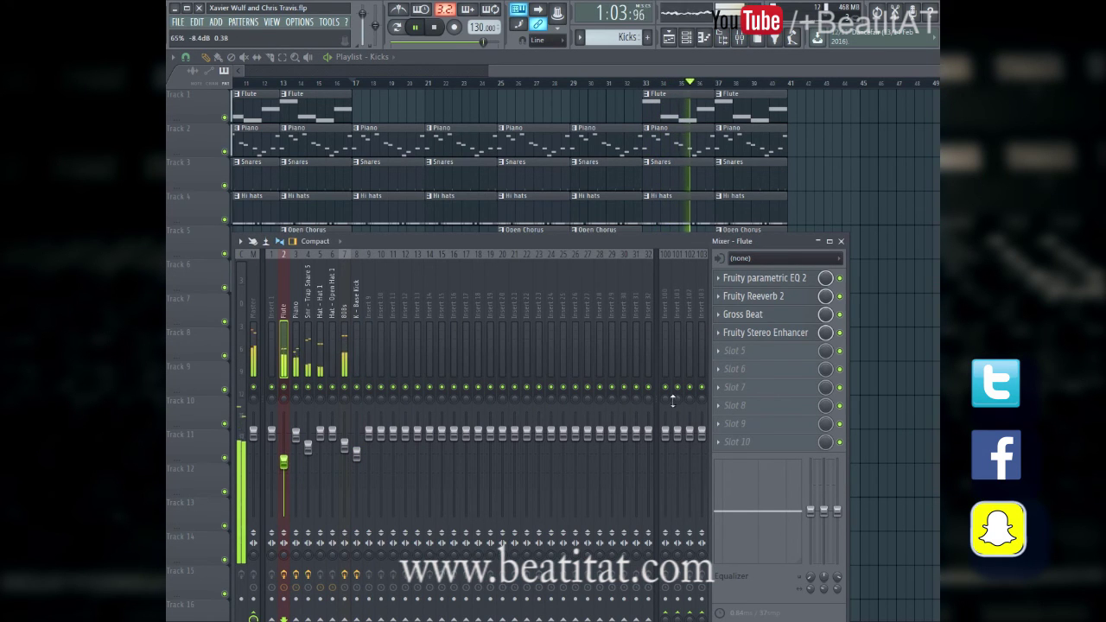
{"action": "left_click", "coordinate": [841, 241]}
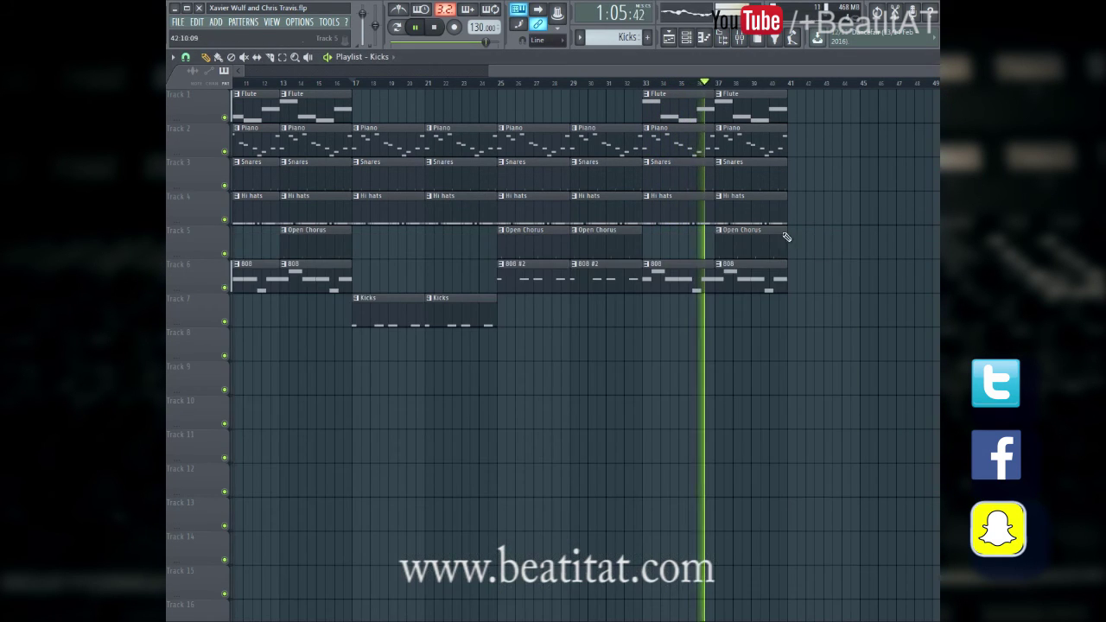
- Shorten the Hi hats clip that starts at bar 21 on Track 4 of the Playlist so it ends at bar 24
{"action": "left_click", "coordinate": [740, 38]}
{"action": "left_click", "coordinate": [476, 69]}
{"action": "left_click_drag", "start_coordinate": [476, 68], "coordinate": [277, 69]}
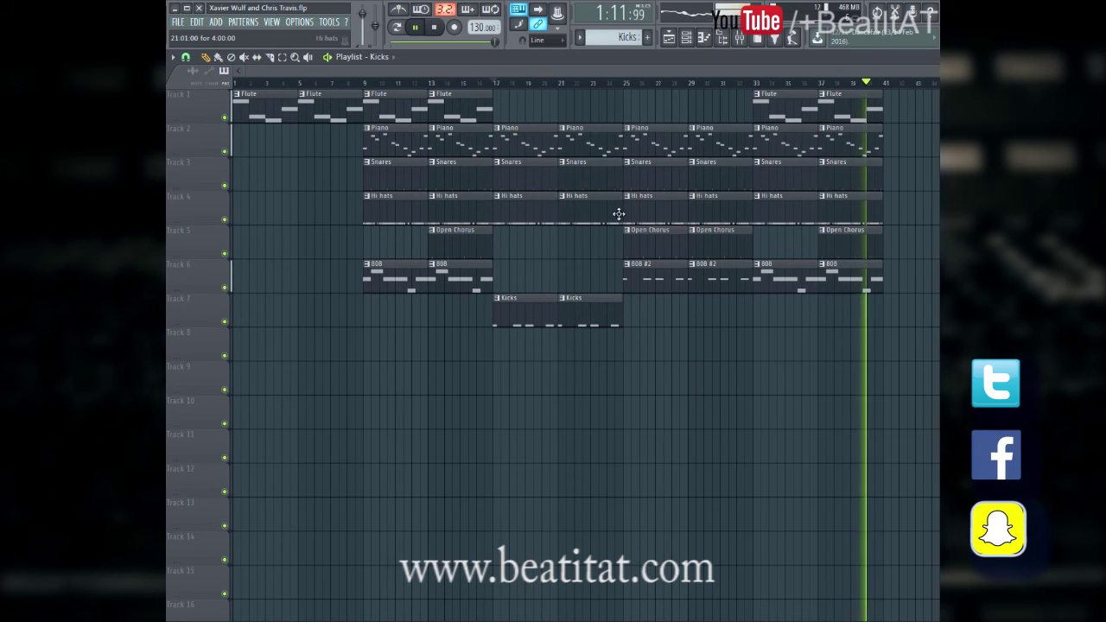
{"action": "left_click_drag", "start_coordinate": [612, 214], "coordinate": [606, 215]}
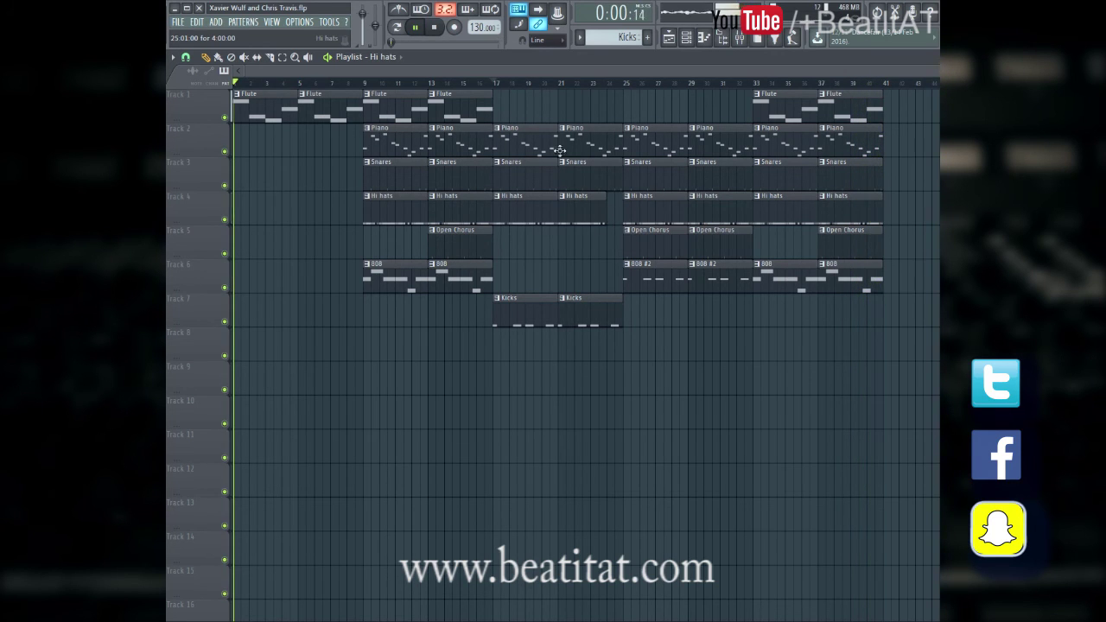
{"action": "left_click", "coordinate": [178, 23]}
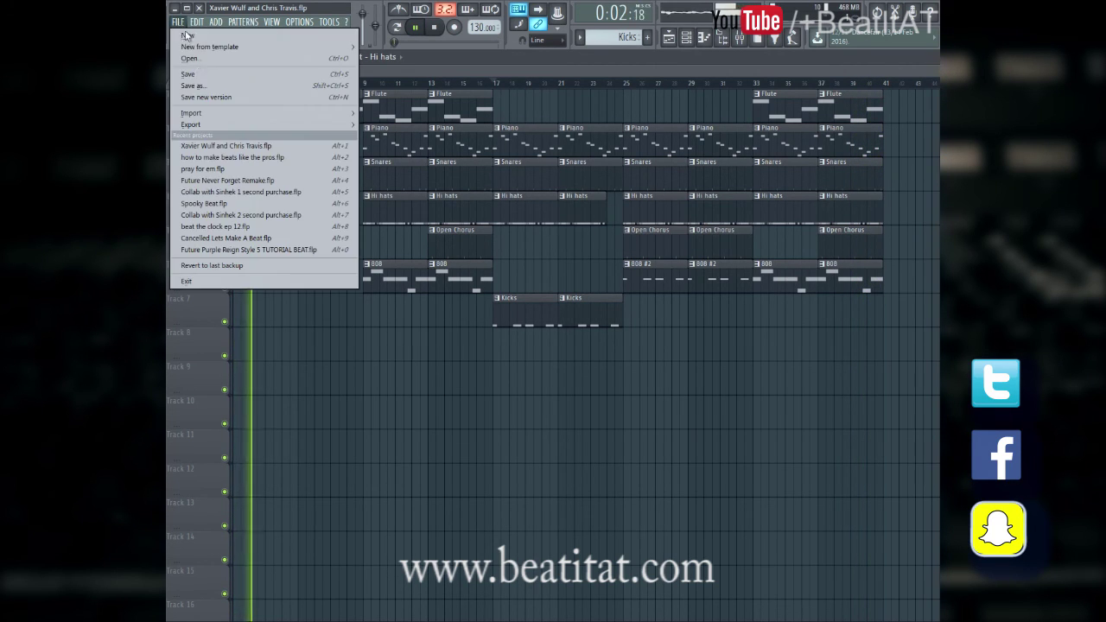
{"action": "key", "text": "Escape"}
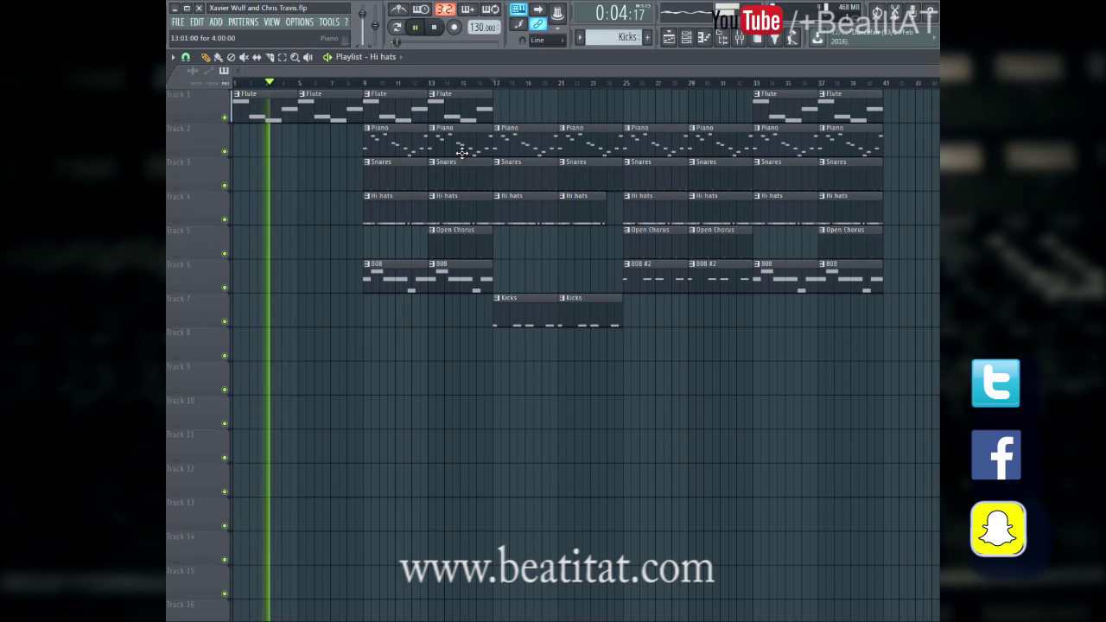
{"action": "key", "text": "space"}
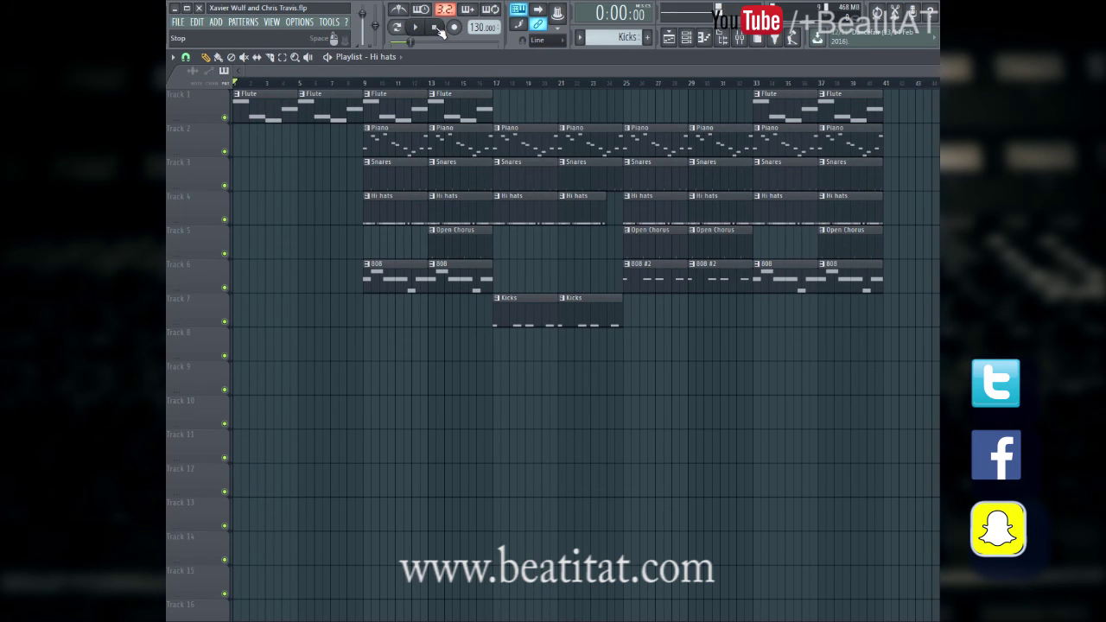
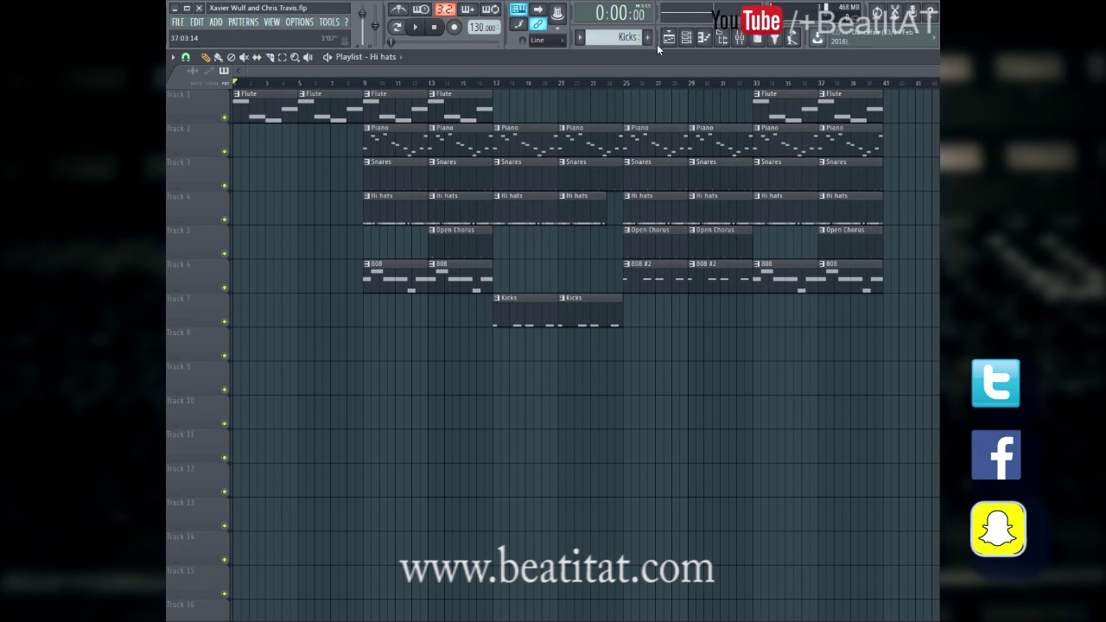
- Play the song from the start, raise the 808s mixer track's volume and slightly lower the Open Hat 1 track
{"action": "key", "text": "space"}
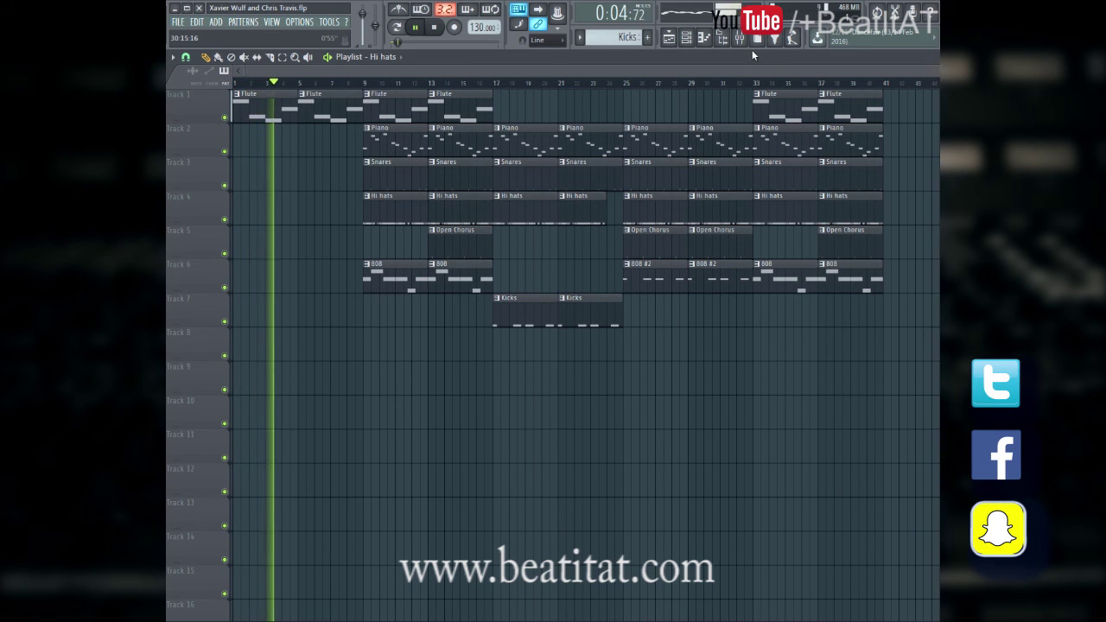
{"action": "key", "text": "F9"}
{"action": "left_click", "coordinate": [296, 343]}
{"action": "left_click", "coordinate": [321, 341]}
{"action": "left_click", "coordinate": [346, 345]}
{"action": "left_click_drag", "start_coordinate": [344, 445], "coordinate": [341, 439]}
{"action": "left_click", "coordinate": [332, 437]}
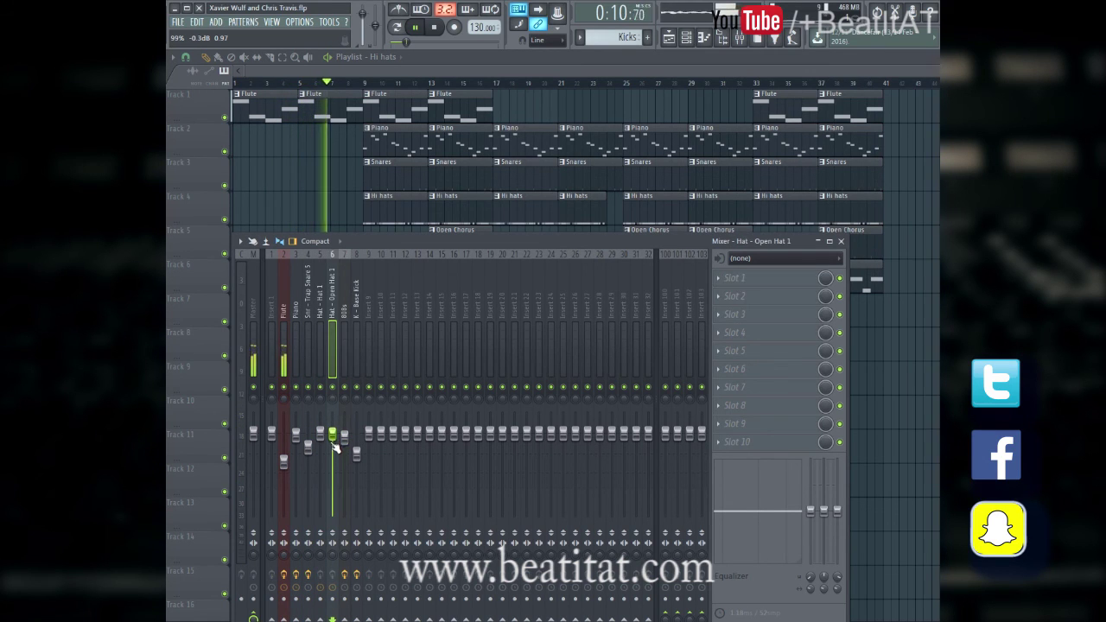
- Lower the Hat 1 mixer track's volume to about 82%, leave its effect slots empty and close the mixer
{"action": "left_click_drag", "start_coordinate": [322, 435], "coordinate": [323, 465]}
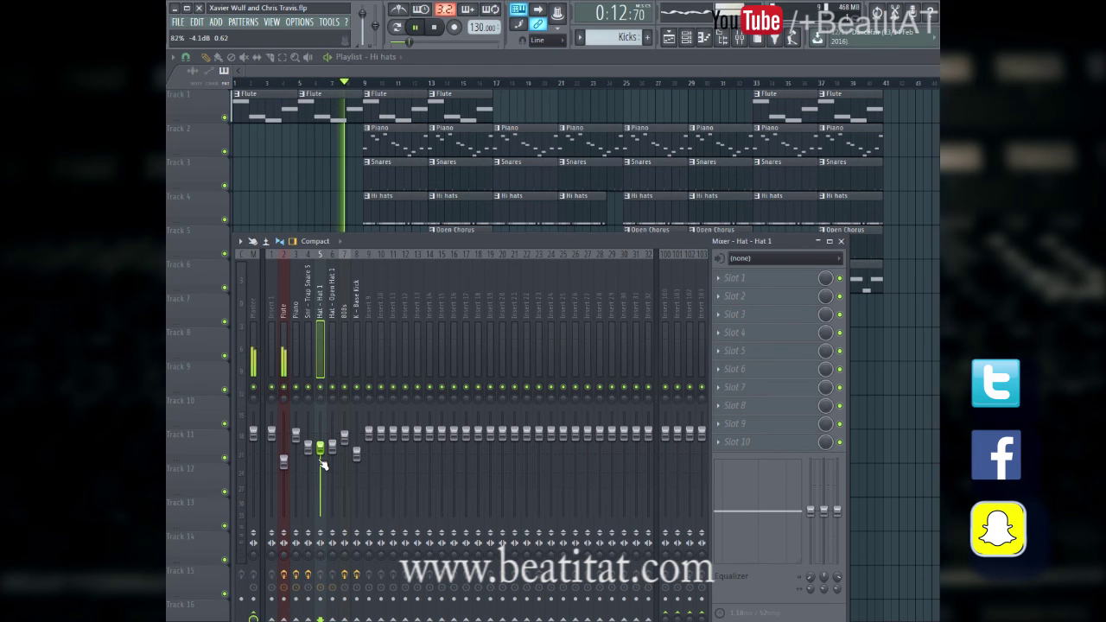
{"action": "left_click", "coordinate": [766, 278]}
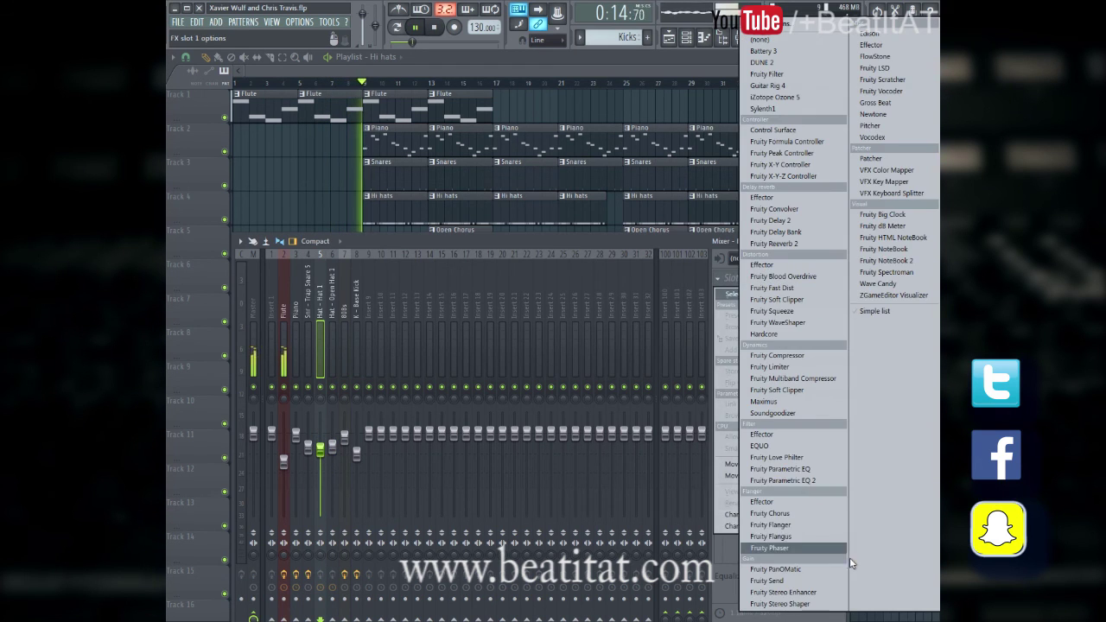
{"action": "left_click", "coordinate": [382, 245]}
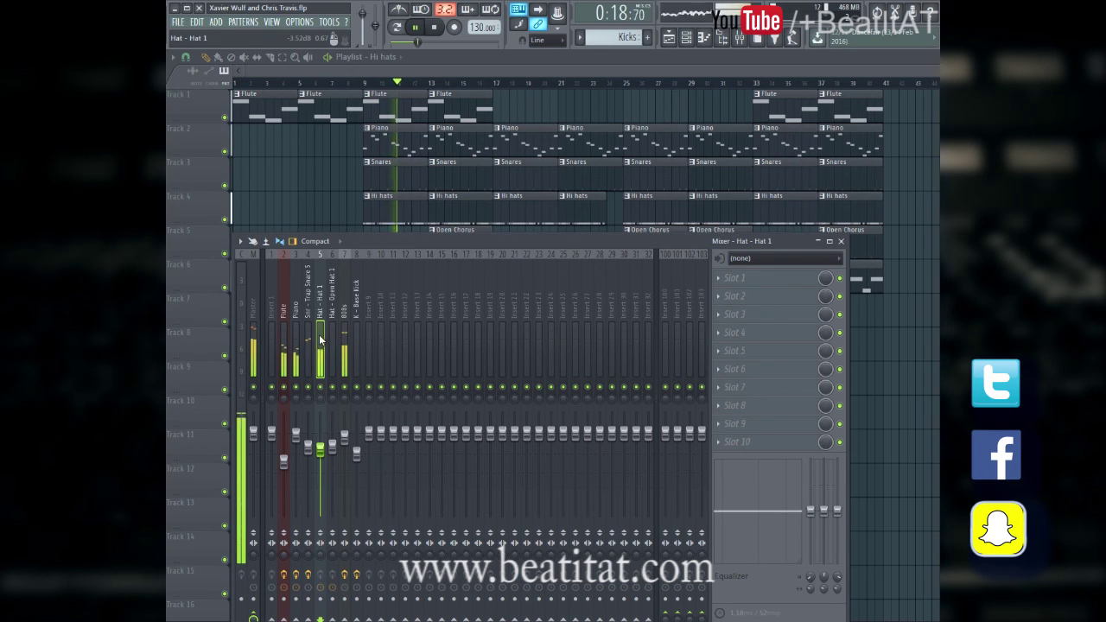
{"action": "key", "text": "F9"}
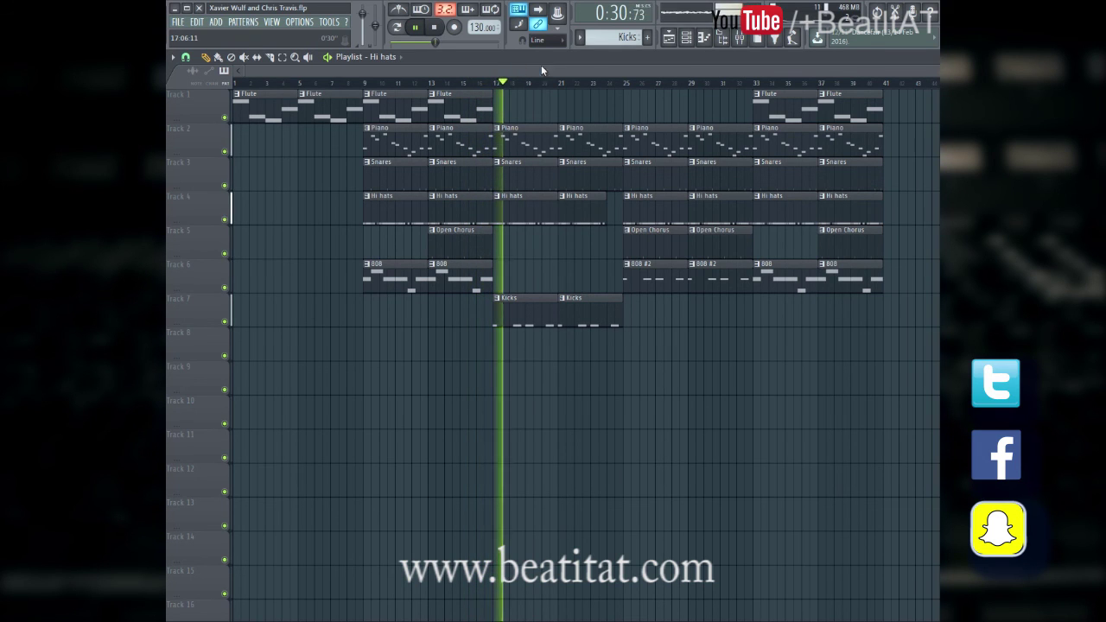
- Raise the Base Kick mixer track's volume to 78% (-5.2 dB), close the mixer and stop playback near the end of the arrangement
{"action": "left_click", "coordinate": [741, 41]}
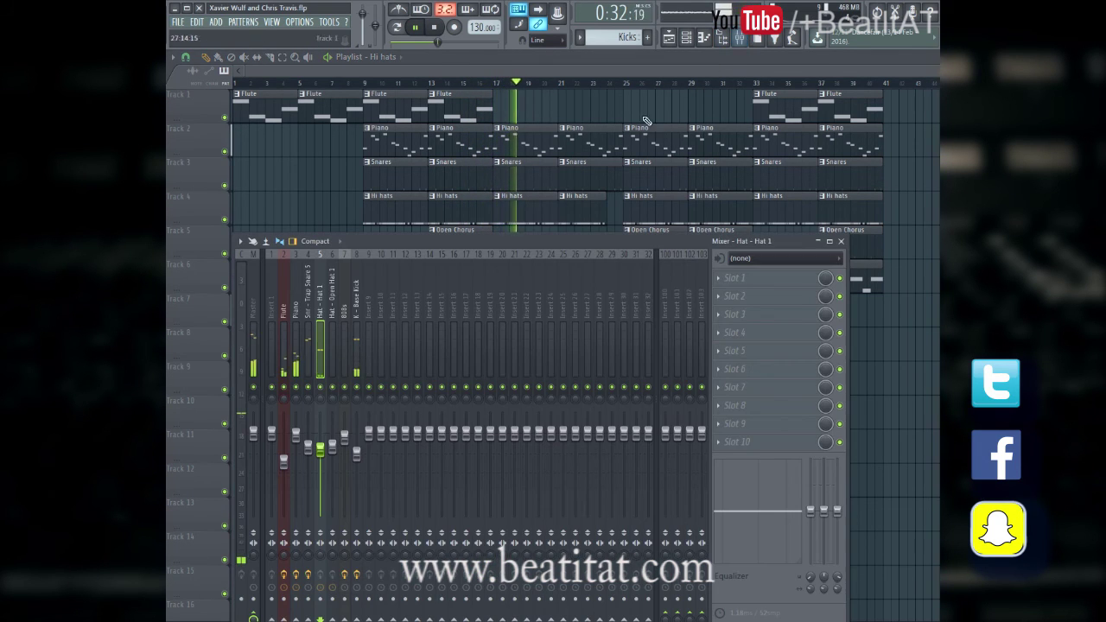
{"action": "left_click", "coordinate": [358, 342]}
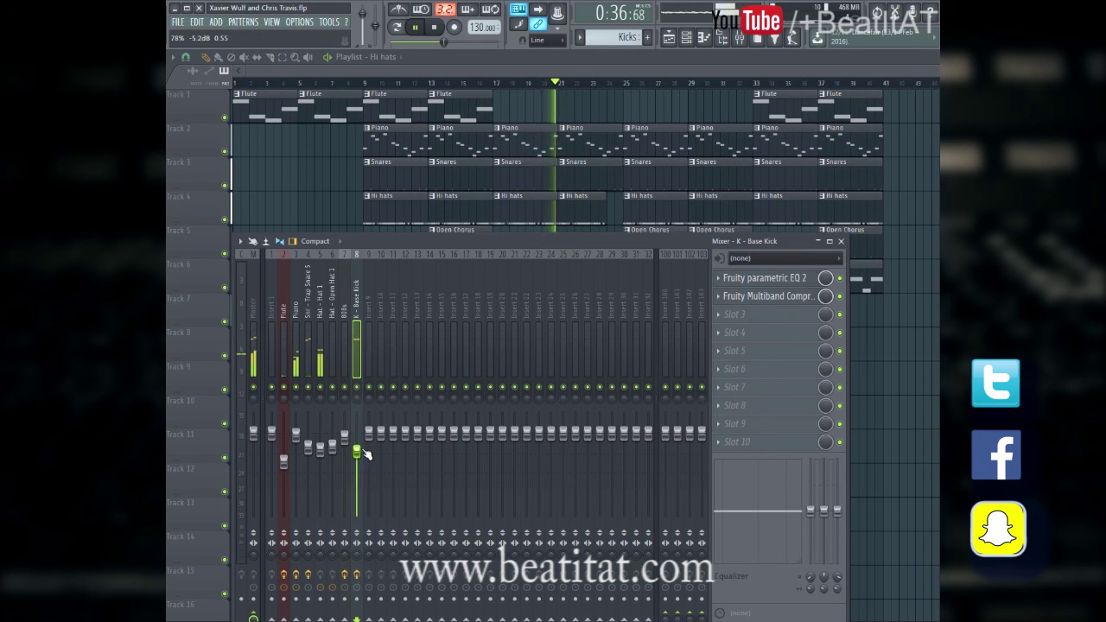
{"action": "key", "text": "F9"}
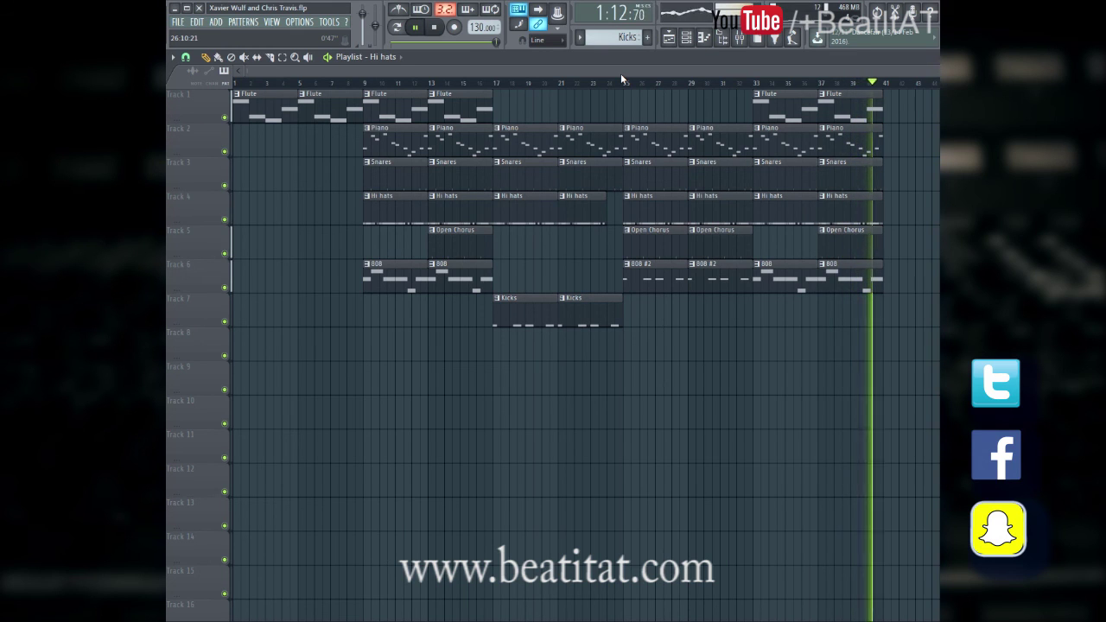
{"action": "key", "text": "space"}
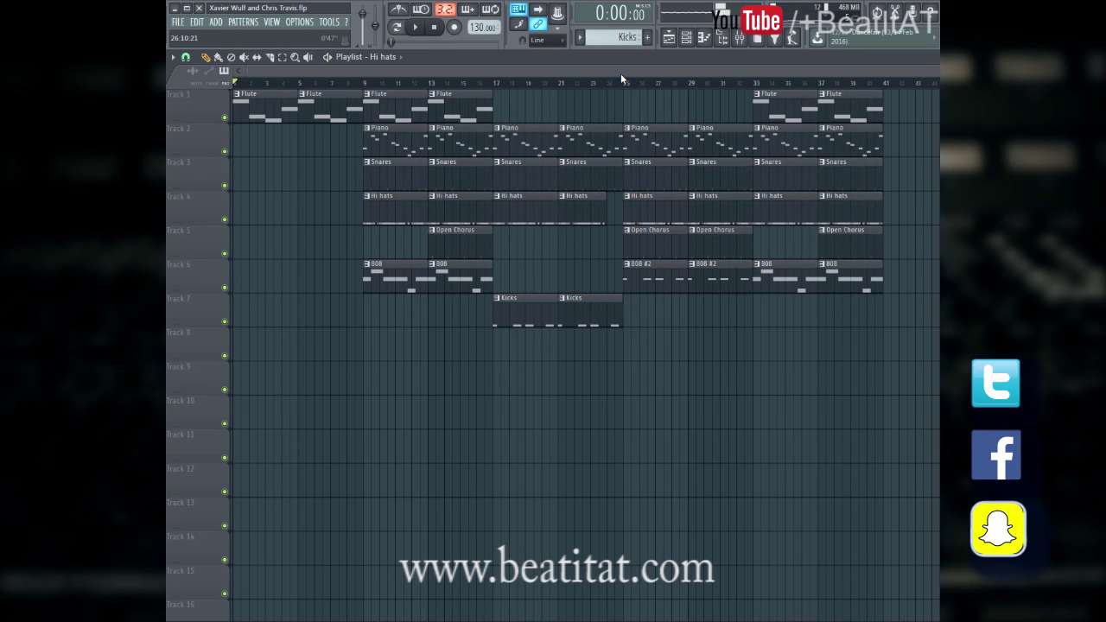